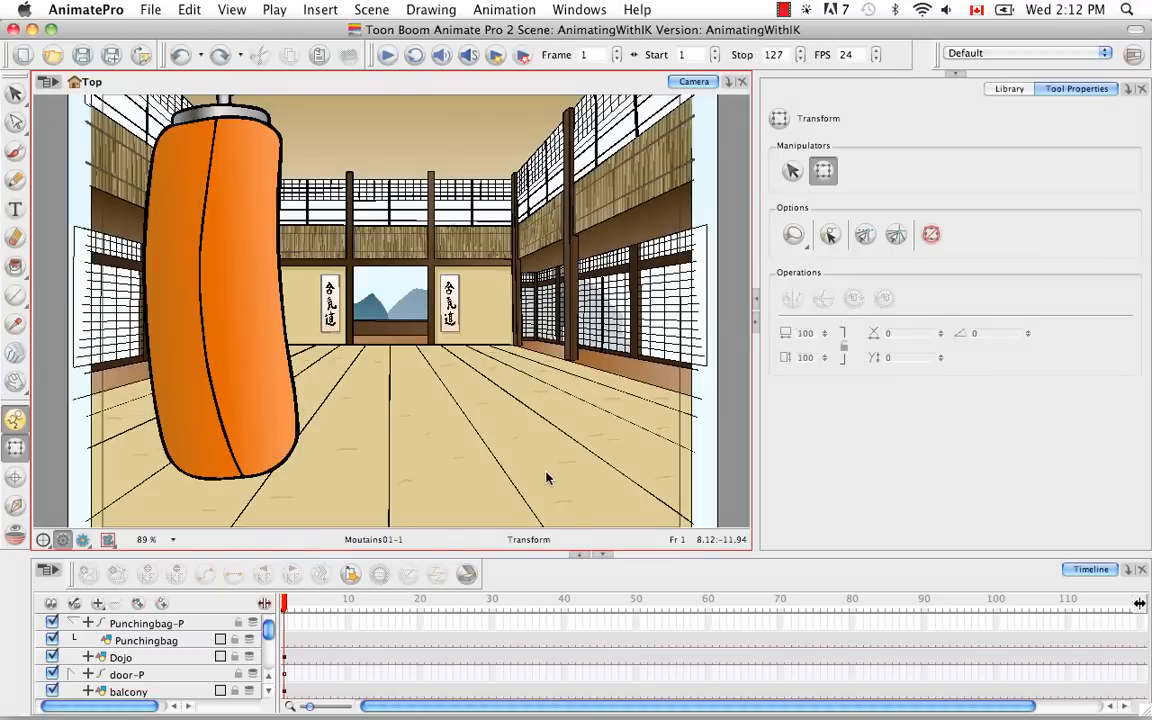
click(190, 643)
right_click(187, 645)
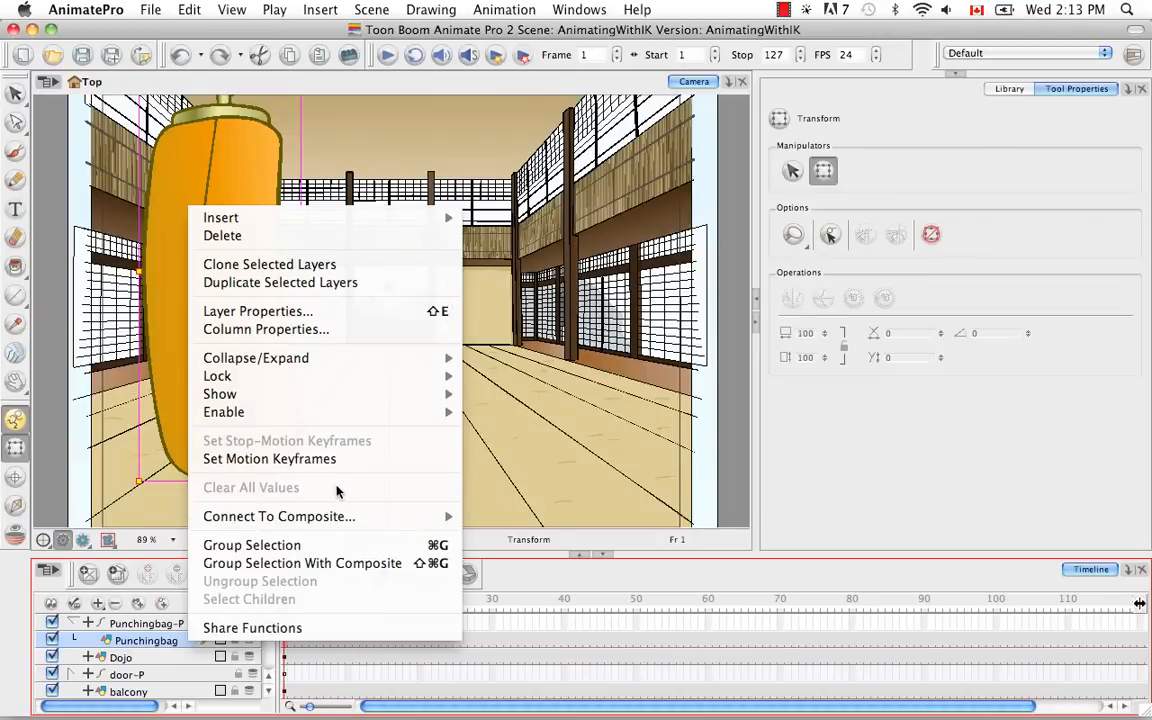
click(195, 648)
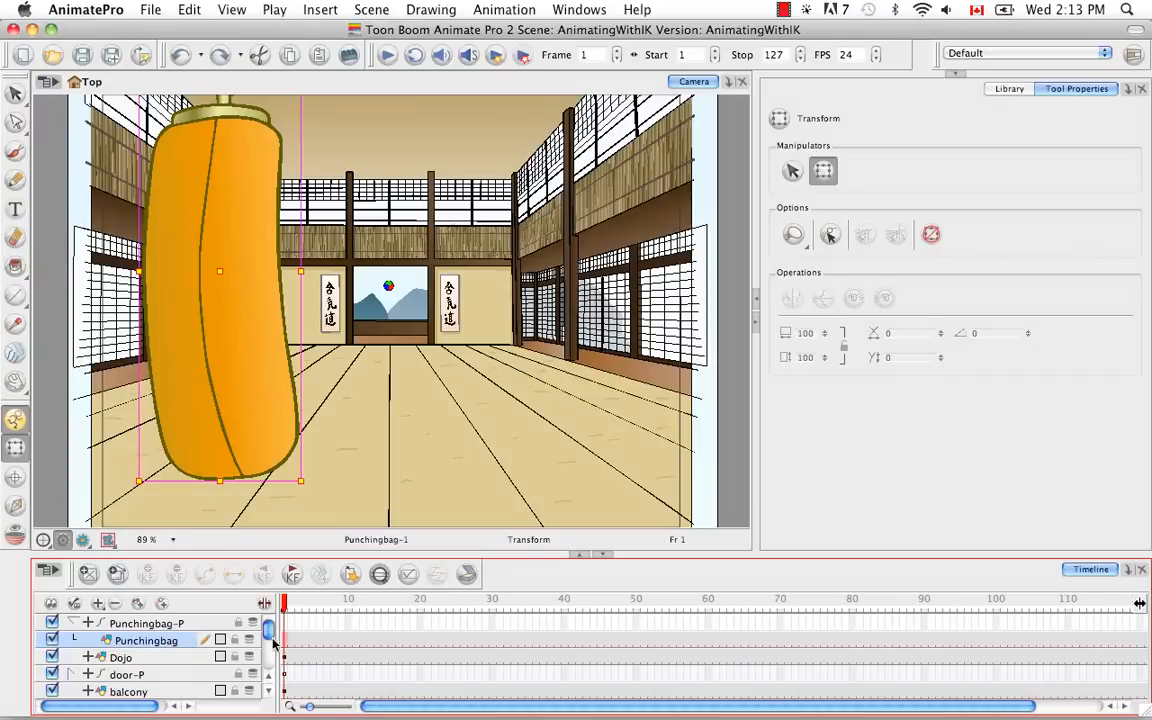
scroll(270, 650, down, 5)
scroll(270, 655, up, 5)
click(633, 204)
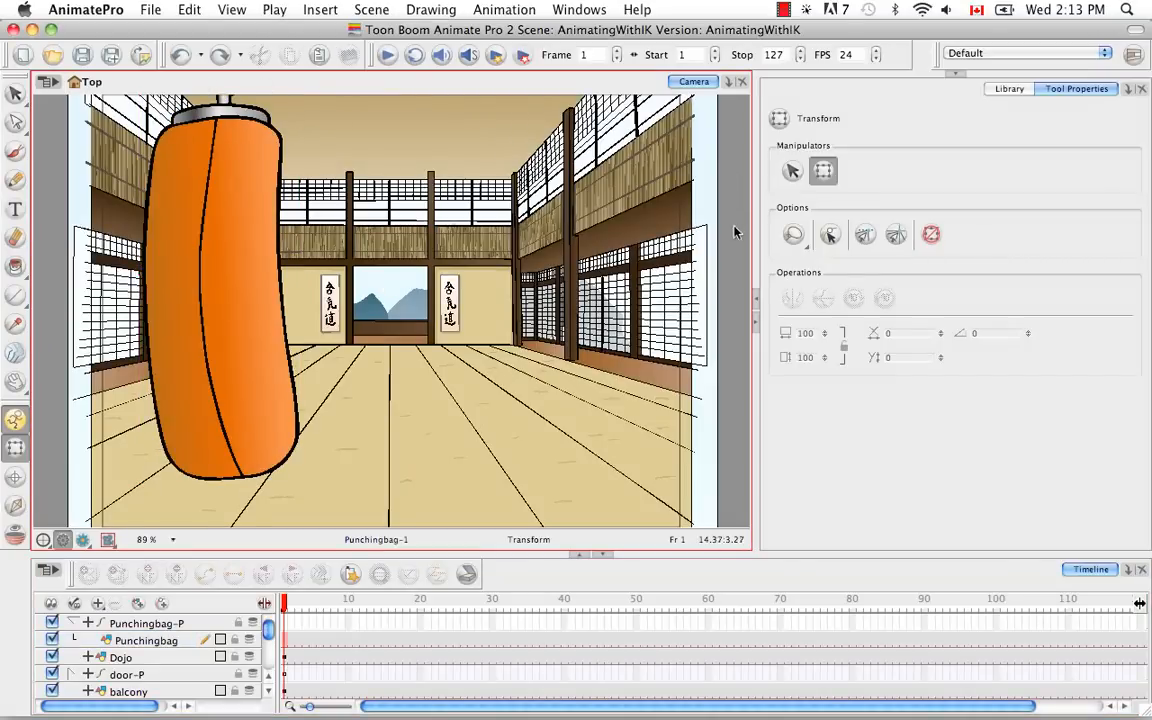
Add the KR_MASTER_IK.tpl template from the Animate Pro Library's KarateRabbit folder to the scene, beside the punching bag.
key(super+minus)
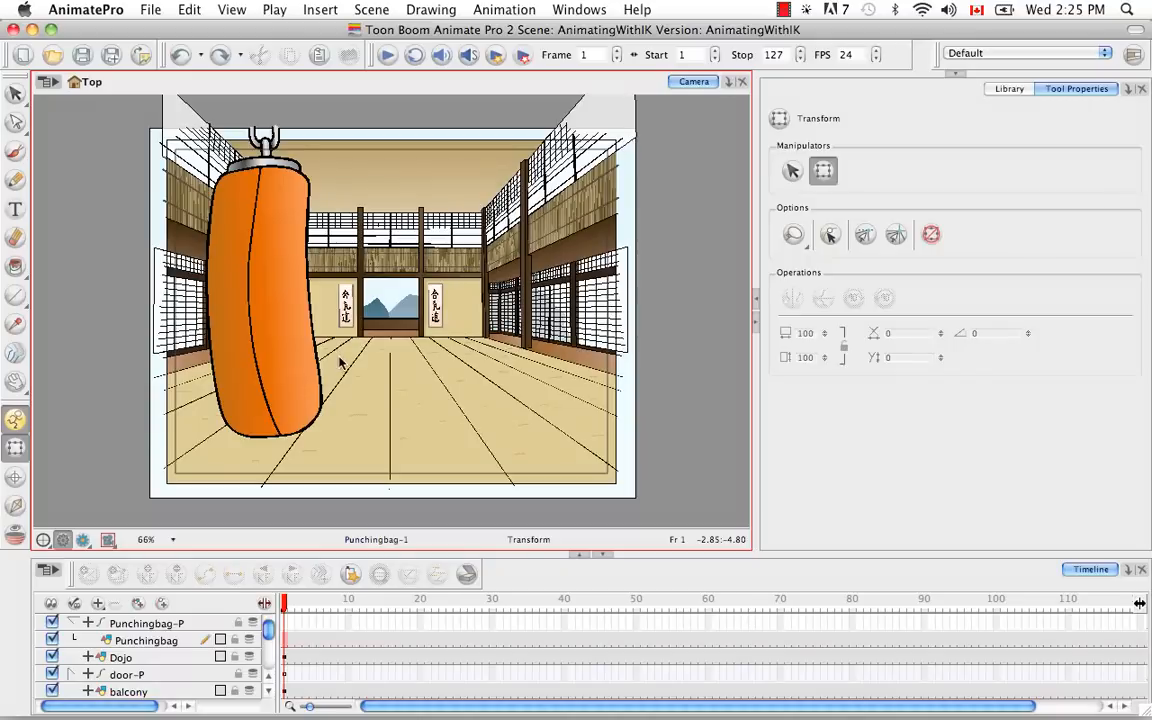
click(1008, 89)
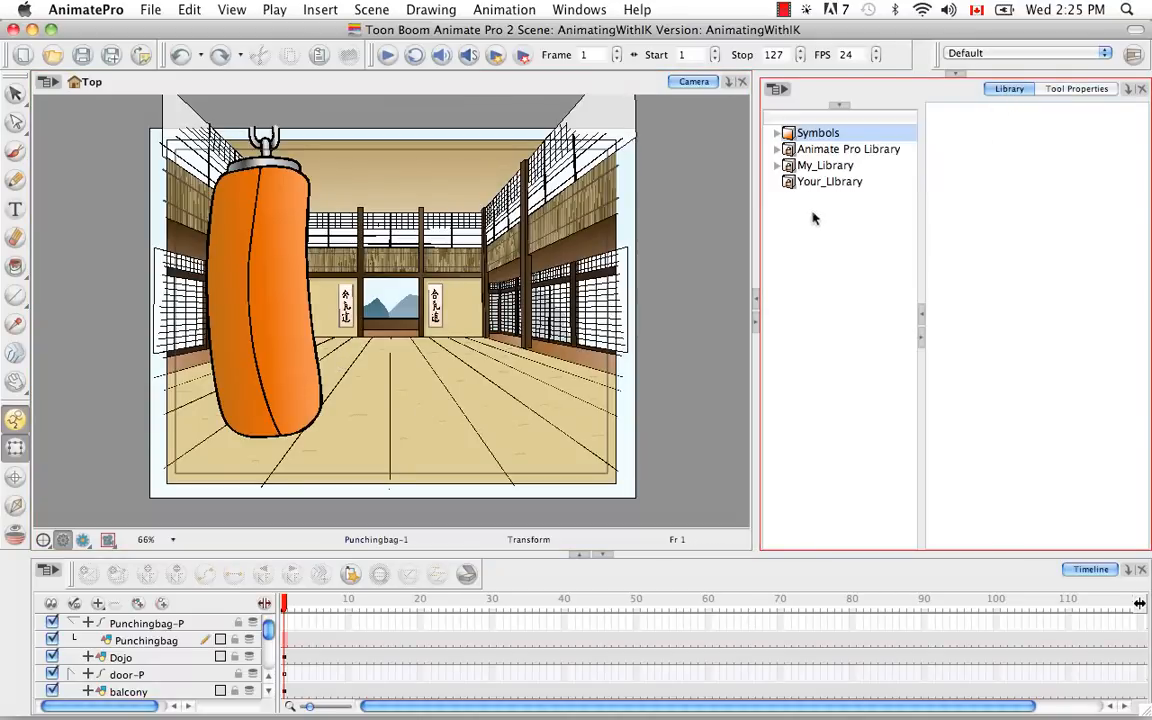
click(784, 150)
click(779, 150)
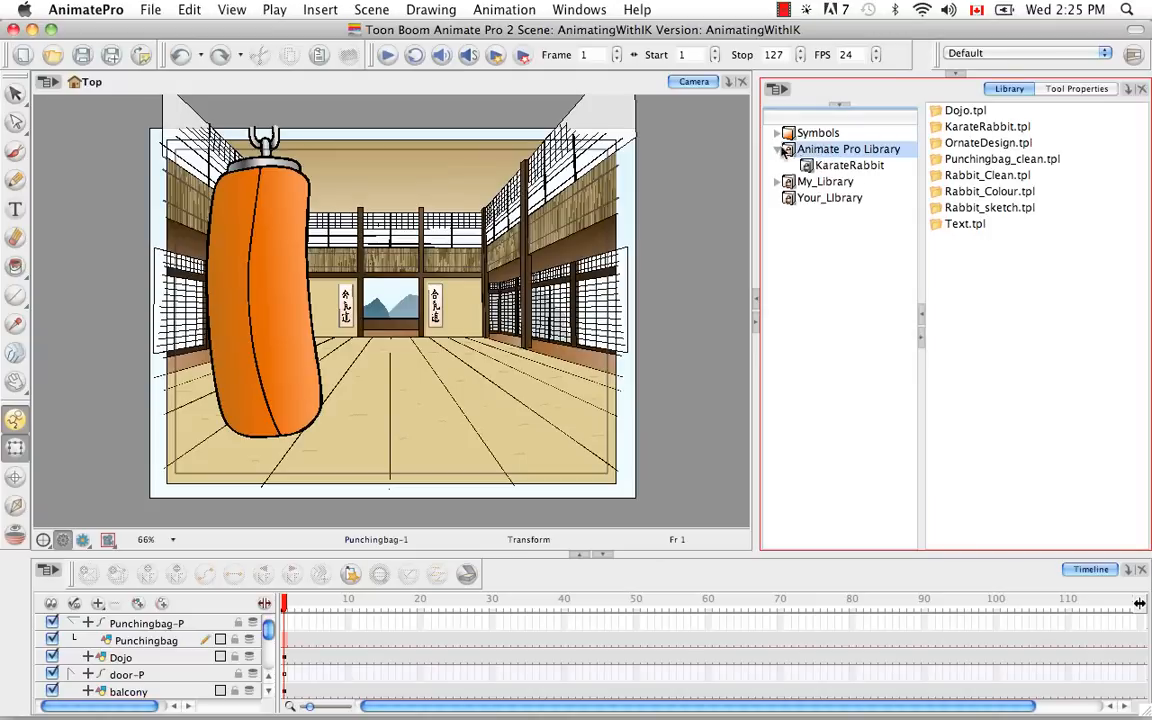
click(829, 168)
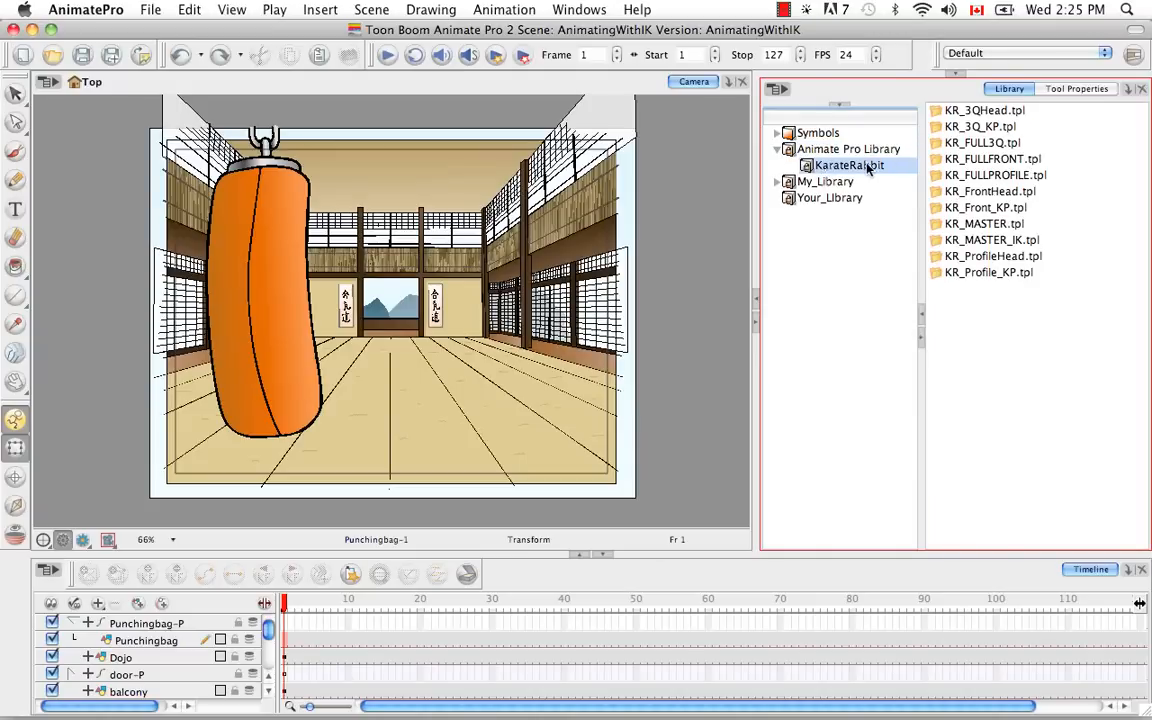
click(996, 241)
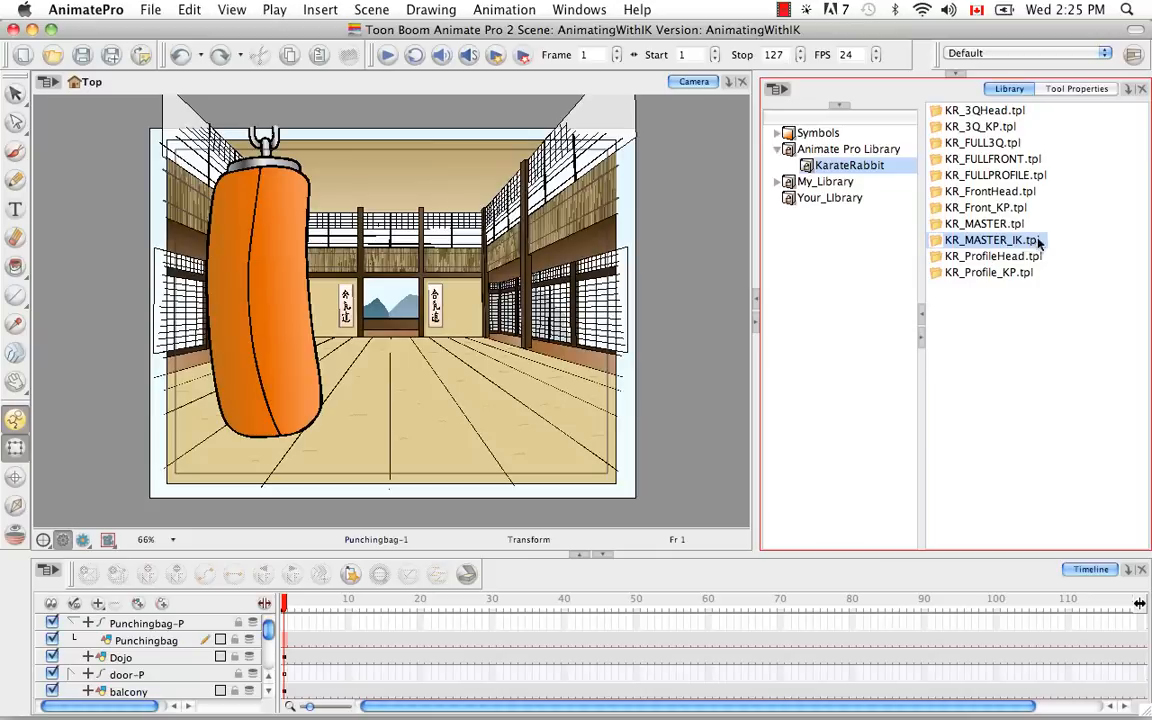
mouse_move(992, 243)
mouse_down()
mouse_move(784, 352)
mouse_move(380, 320)
mouse_move(393, 357)
mouse_up()
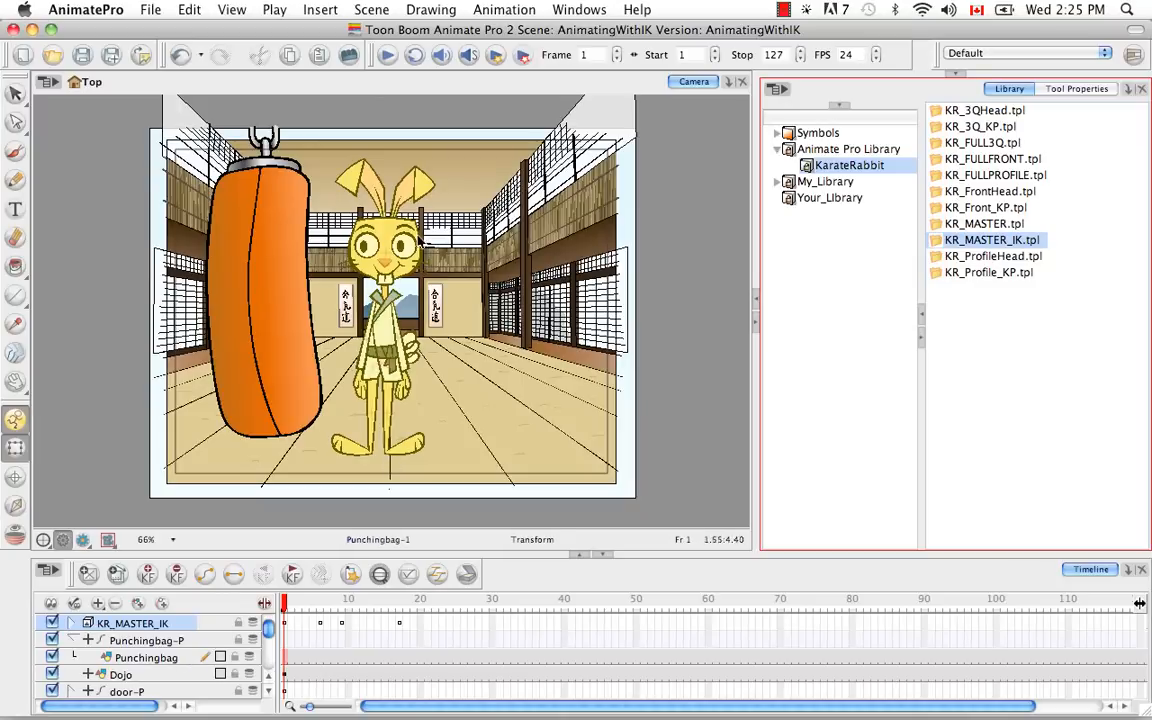
Delete the KR_MASTER_IK cells from frames 1 to 8, before the pose at frame 9, and check the sublayers.
click(74, 623)
click(91, 641)
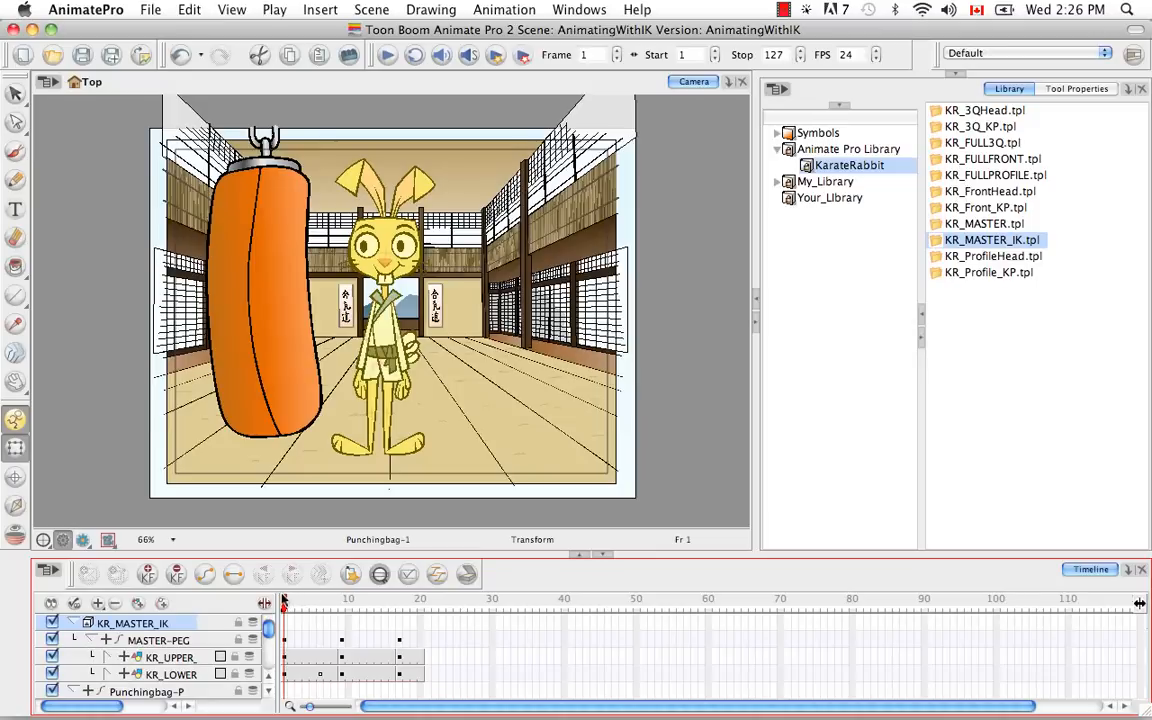
drag(287, 604, 341, 610)
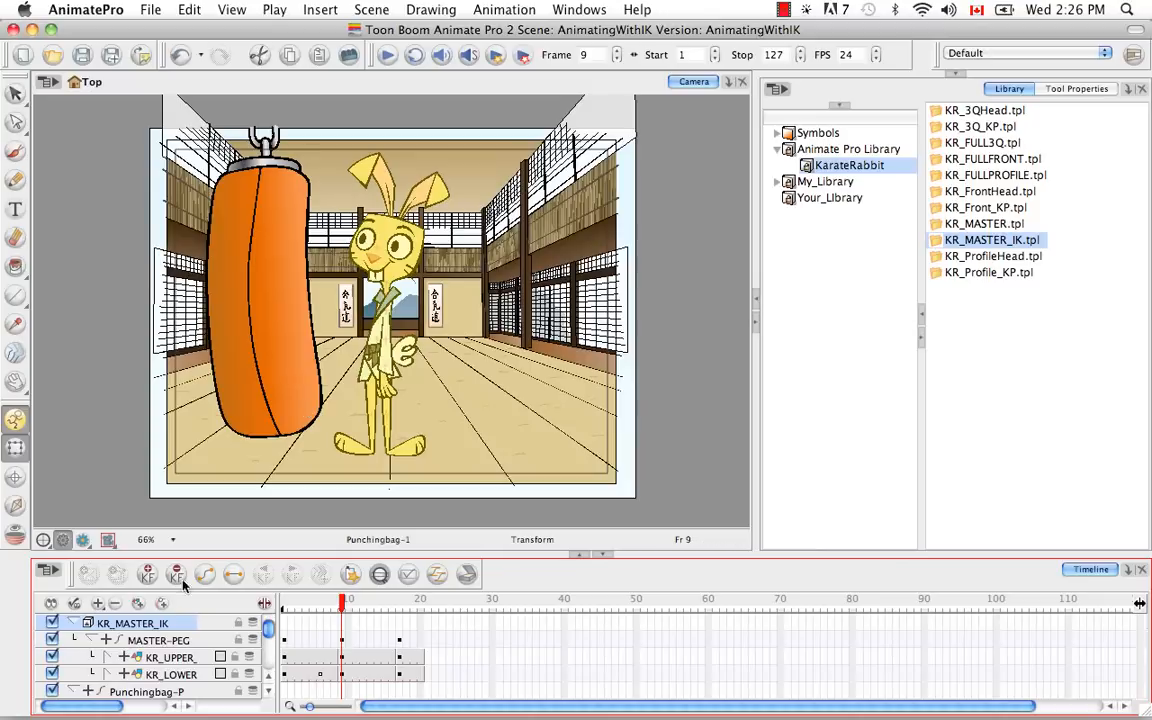
click(74, 605)
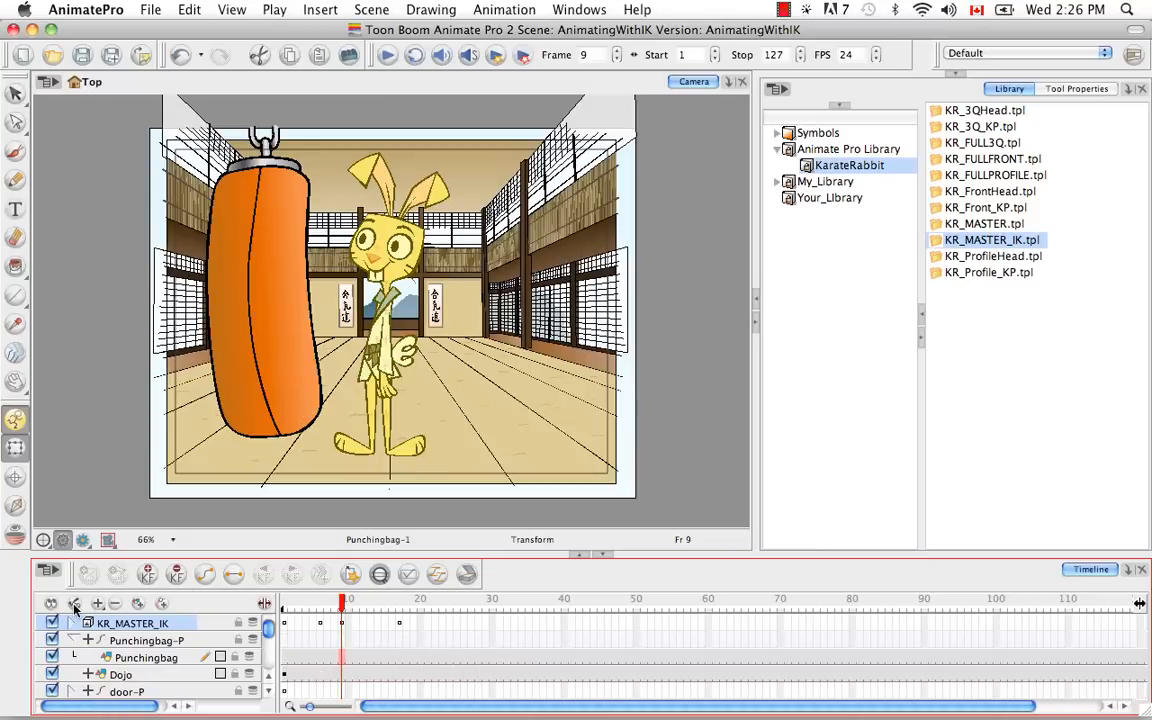
click(336, 624)
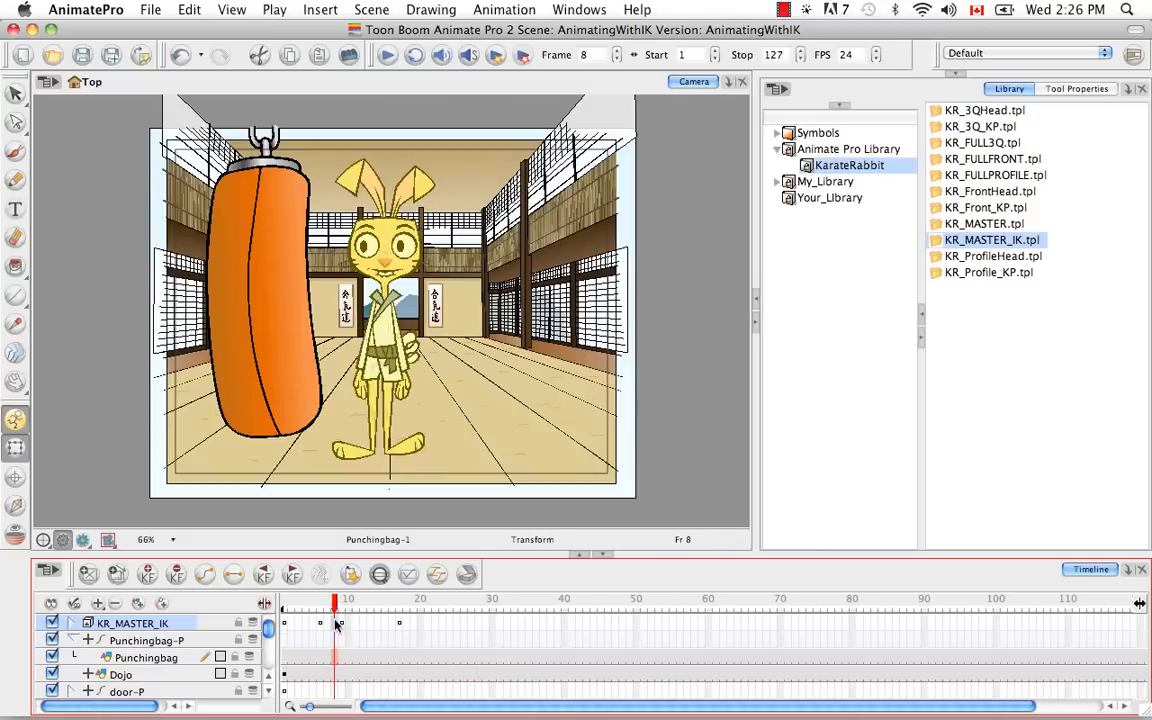
shift+click(284, 625)
key(BackSpace)
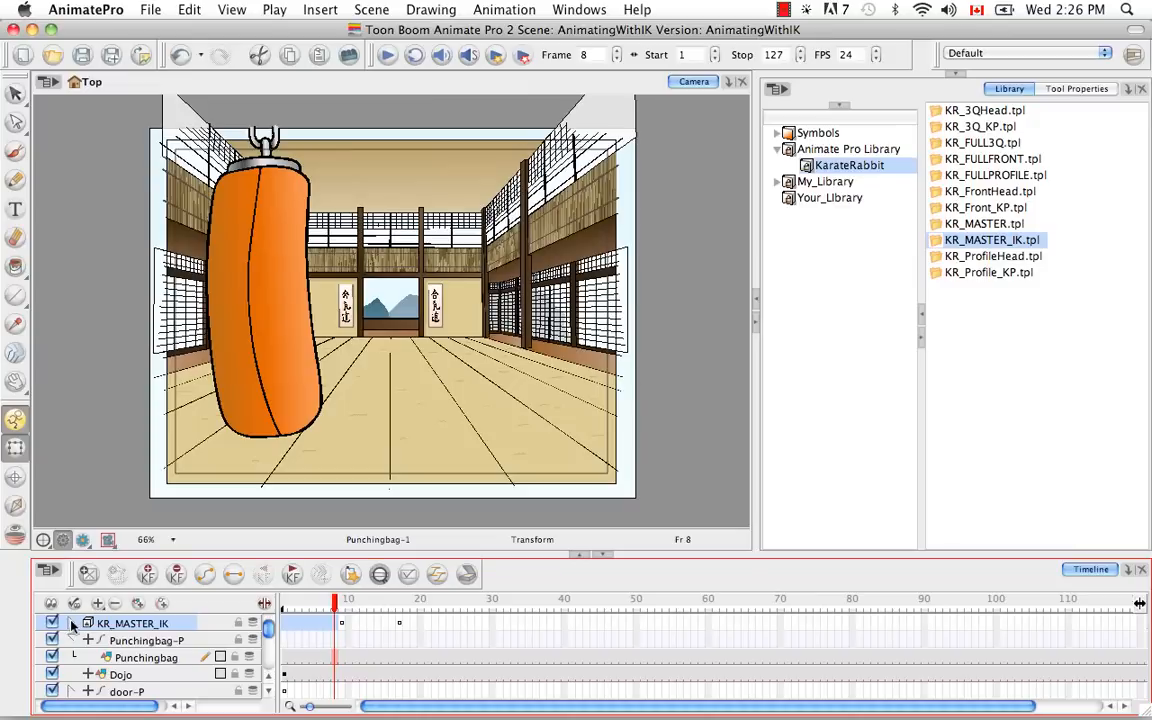
click(71, 625)
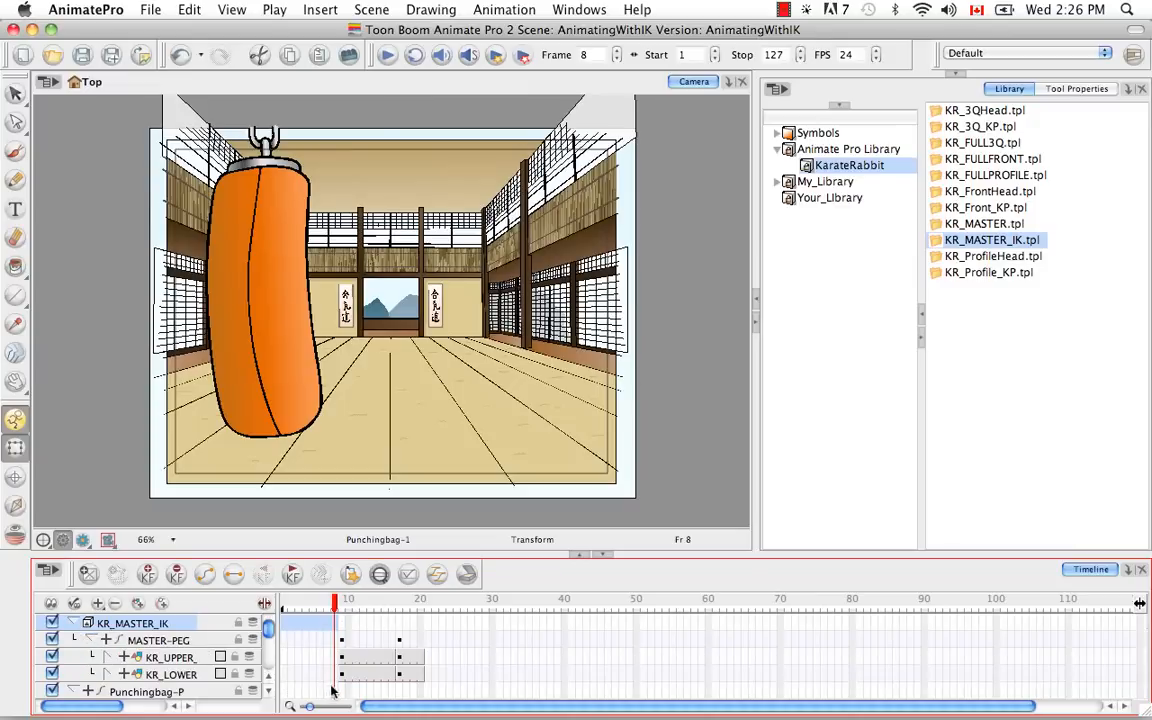
click(110, 657)
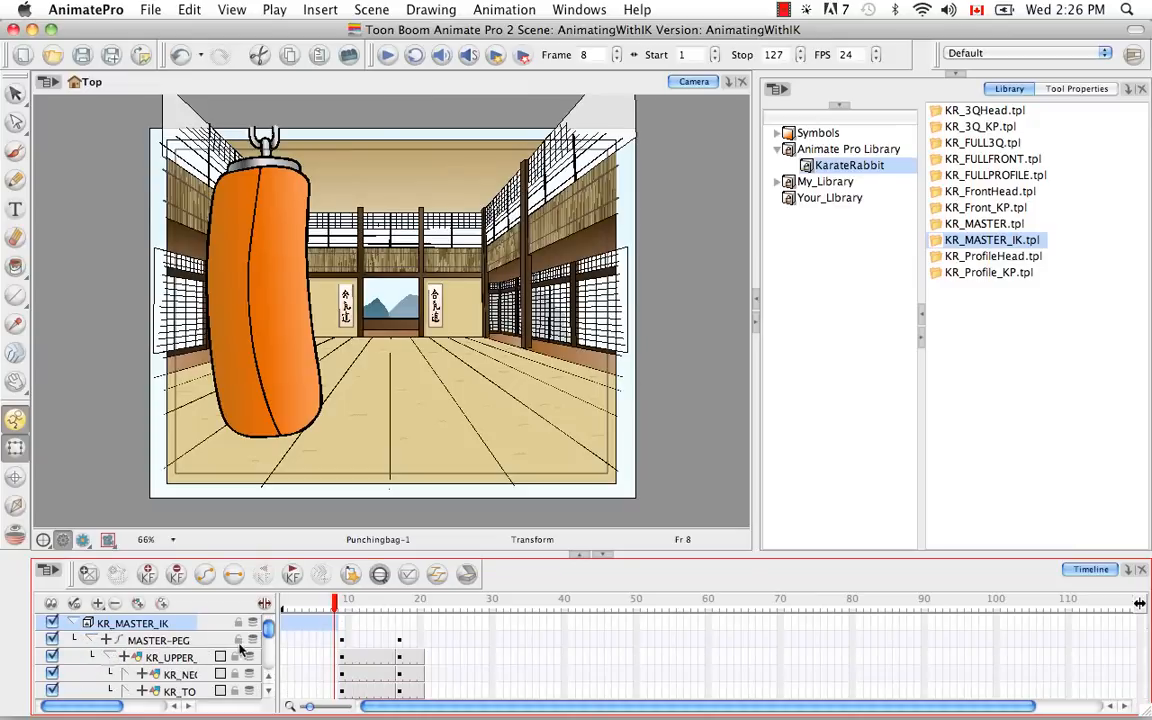
mouse_move(270, 631)
mouse_down()
mouse_move(273, 653)
mouse_move(267, 626)
mouse_up()
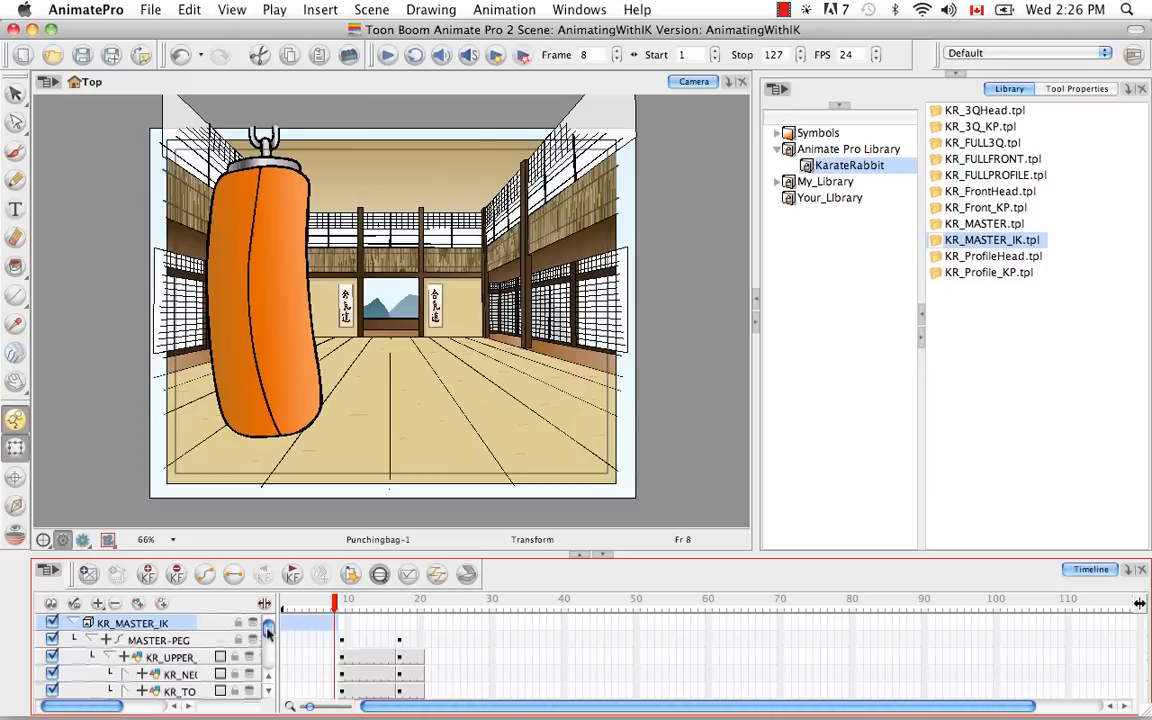
click(84, 638)
click(80, 624)
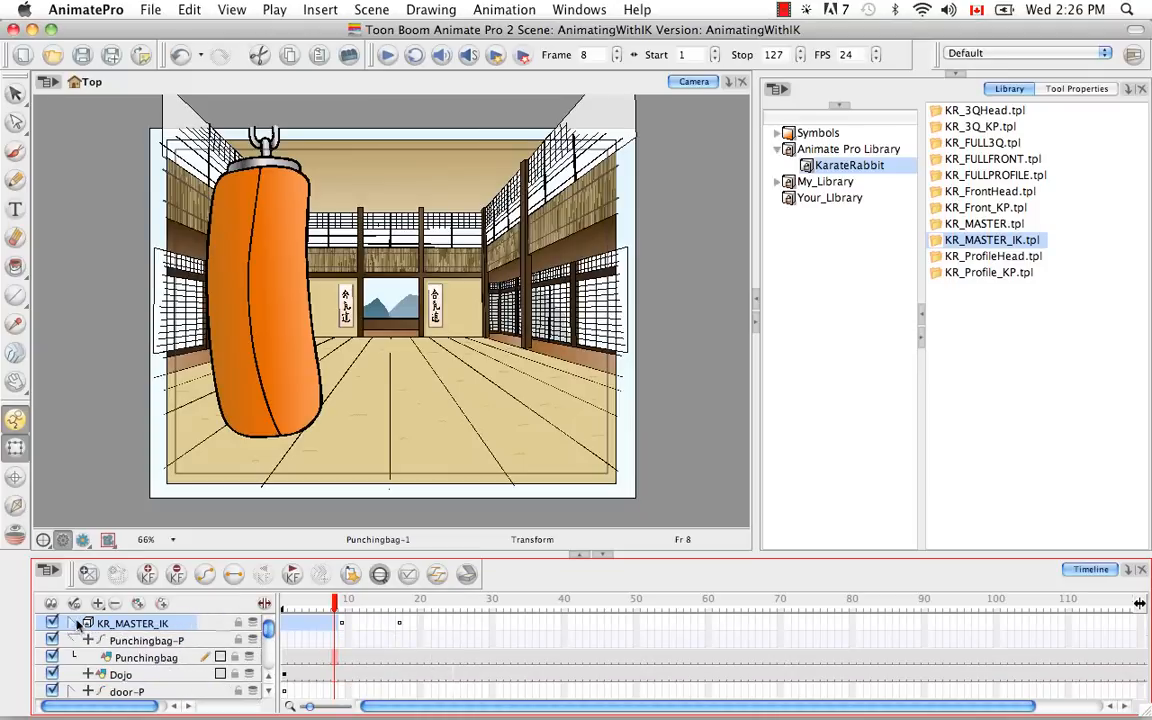
Delete the KR_MASTER_IK cells from frames 10 to 30 and check the sublayers, keeping only the pose at frame 9.
click(347, 624)
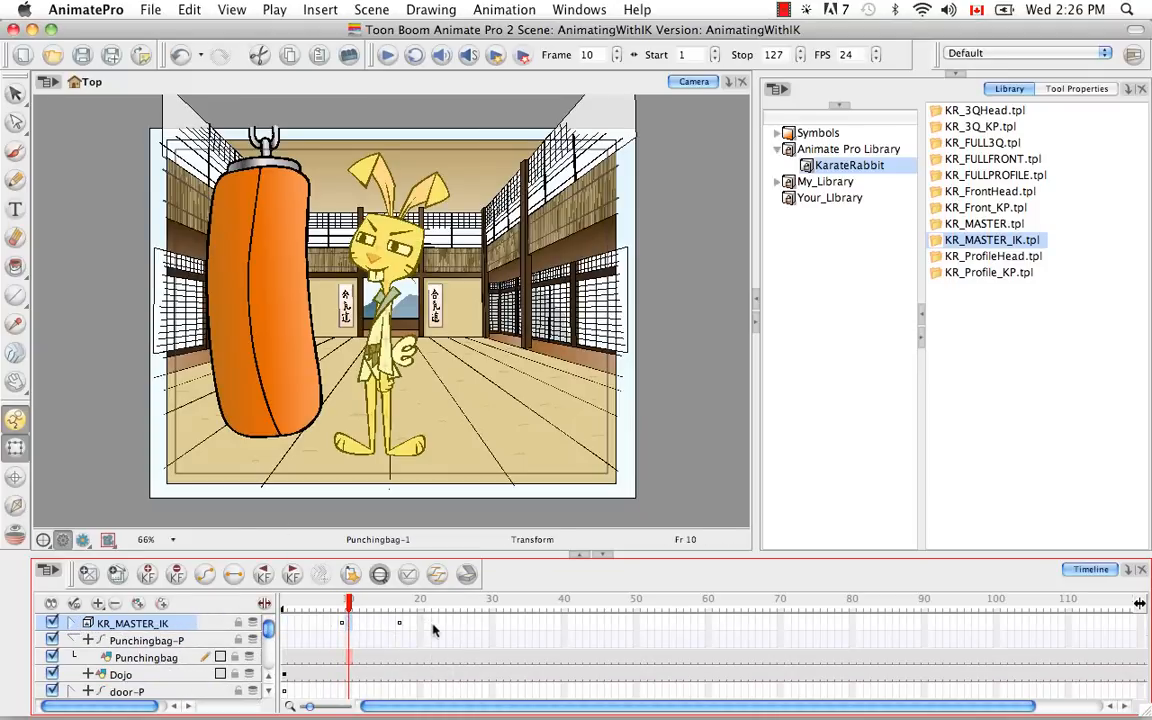
shift+click(494, 624)
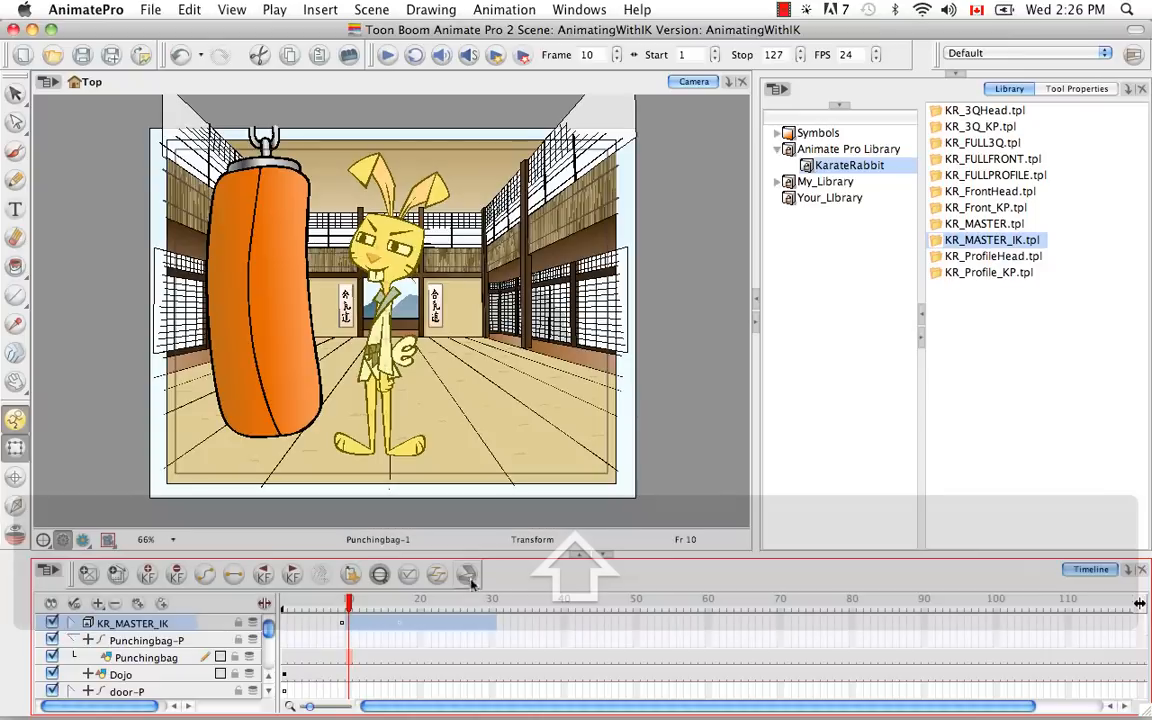
key(BackSpace)
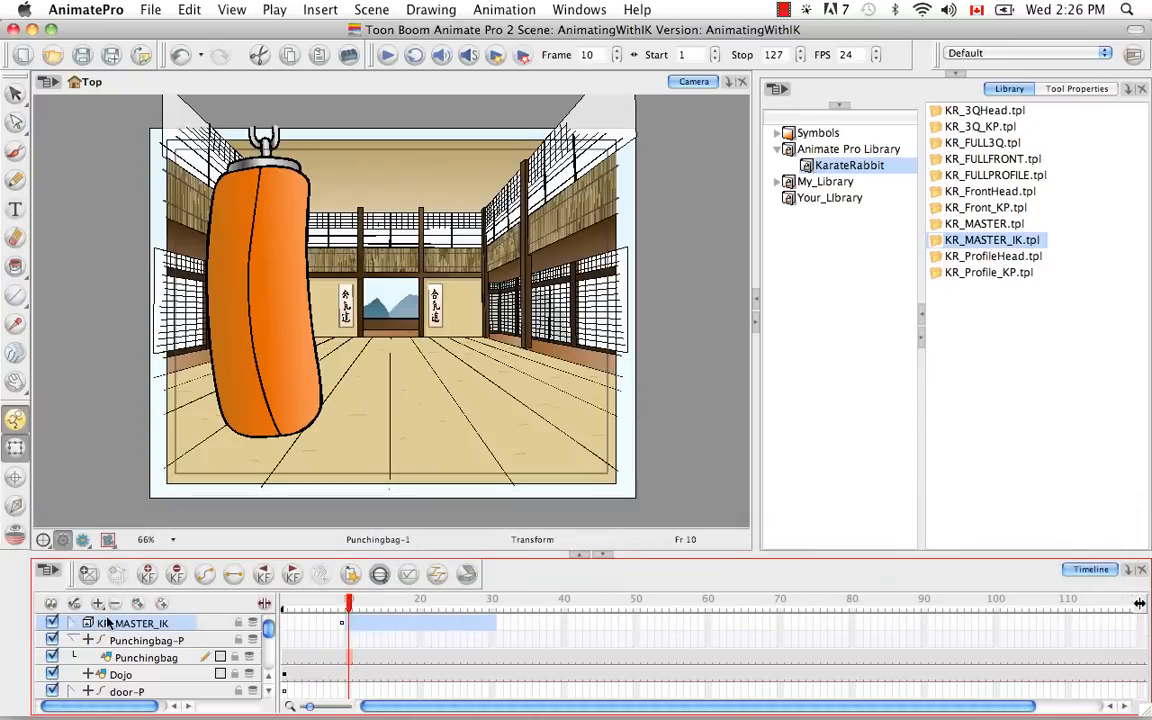
click(76, 623)
click(91, 640)
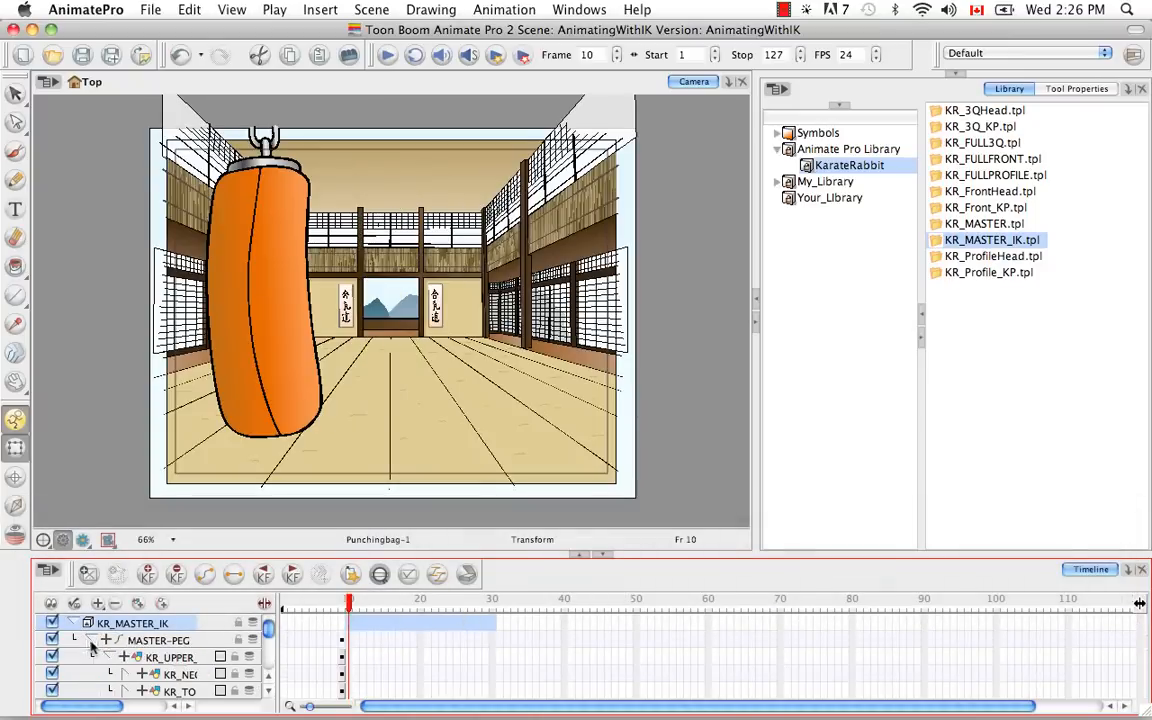
mouse_move(269, 631)
mouse_down()
mouse_move(271, 644)
mouse_move(269, 622)
mouse_up()
click(91, 640)
scroll(73, 566, down, 1)
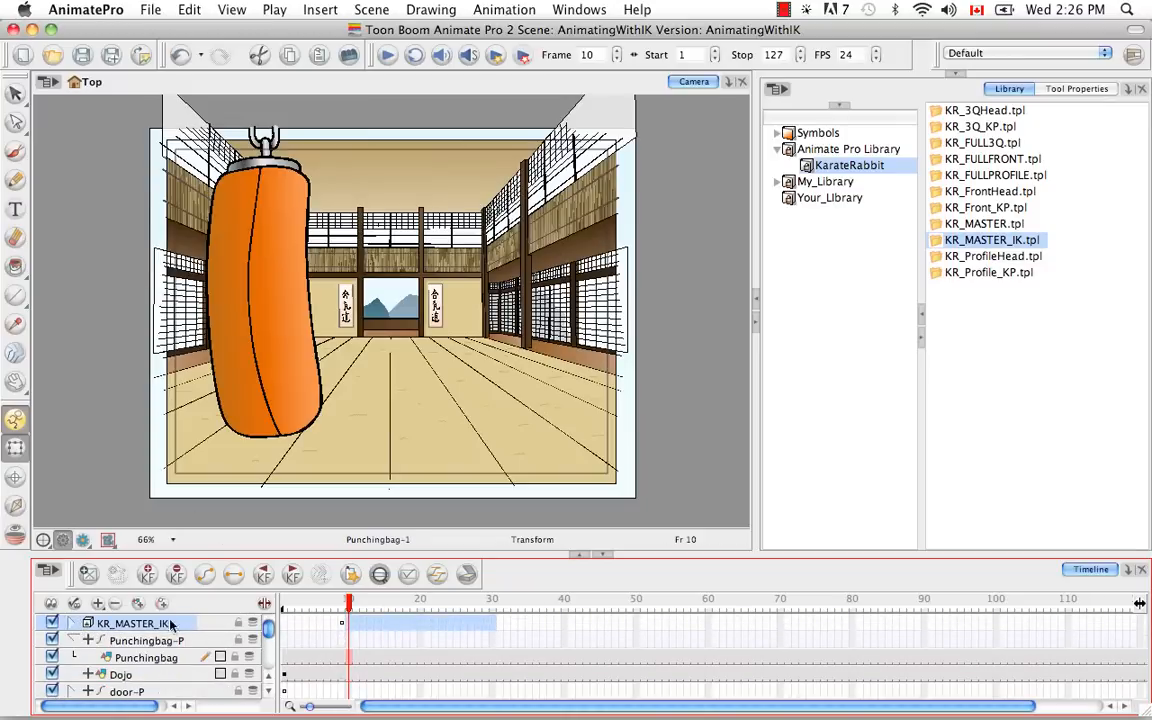
Move the remaining KR_MASTER_IK pose from frame 9 to frame 1.
click(340, 627)
click(339, 631)
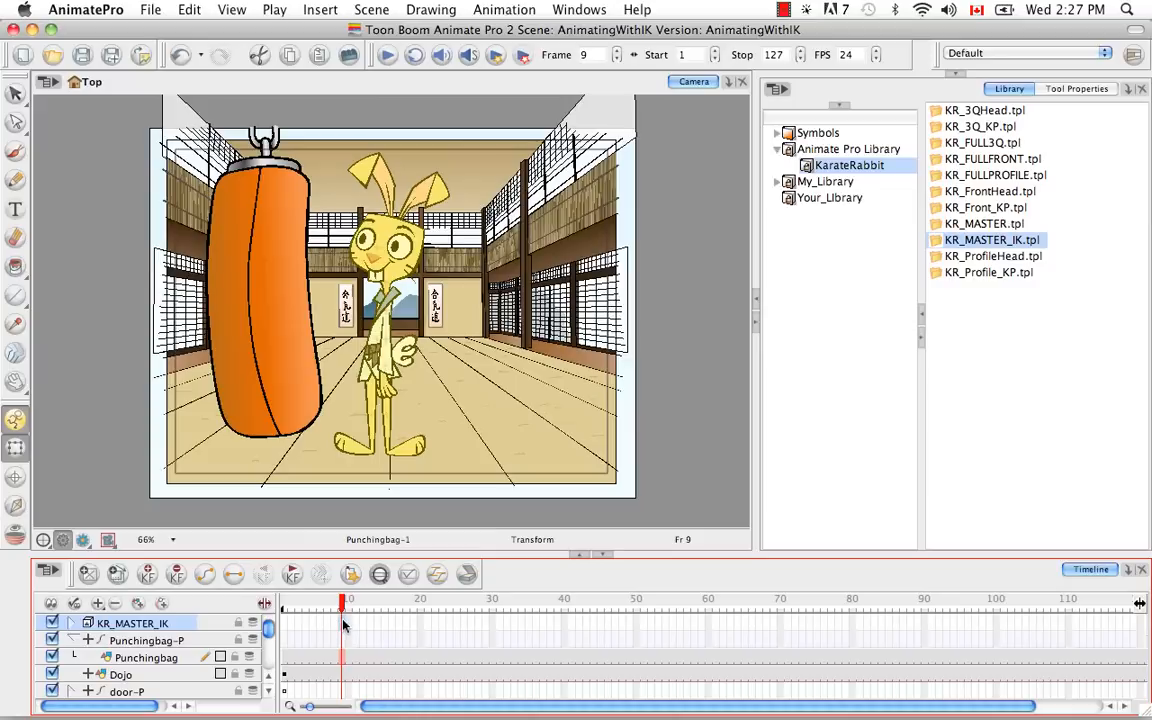
click(286, 626)
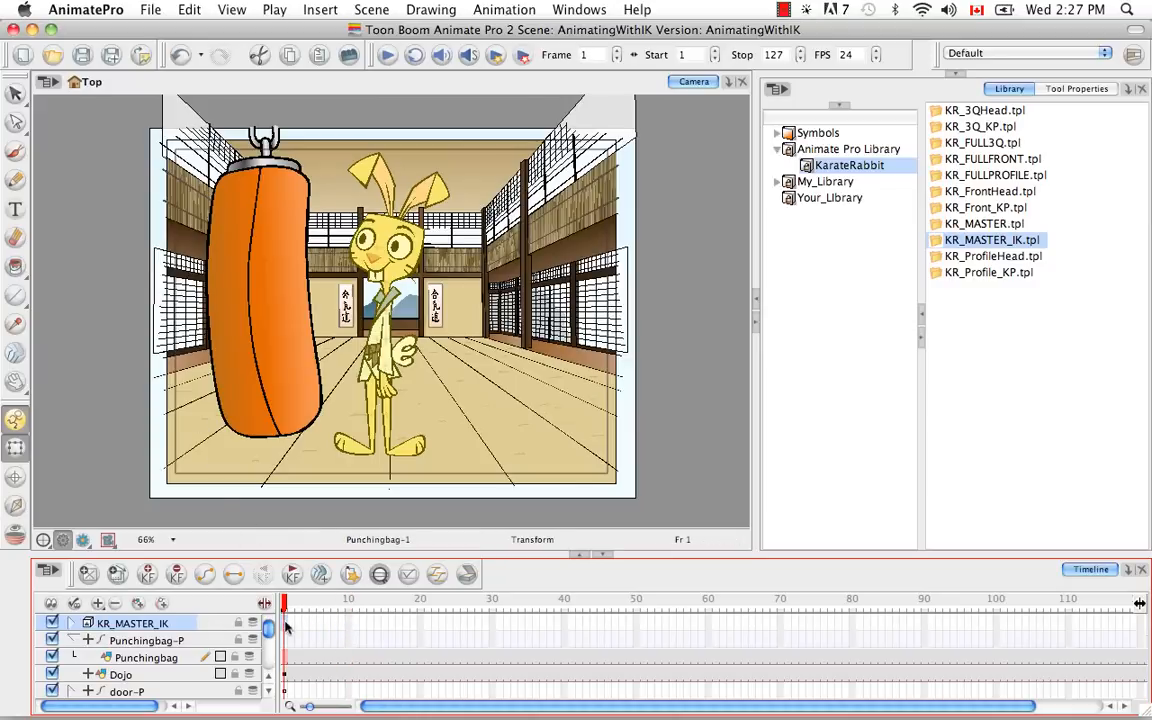
drag(285, 604, 286, 605)
Extend the exposure of KR_MASTER_IK to frame 60 and return the playhead to frame 1.
click(706, 624)
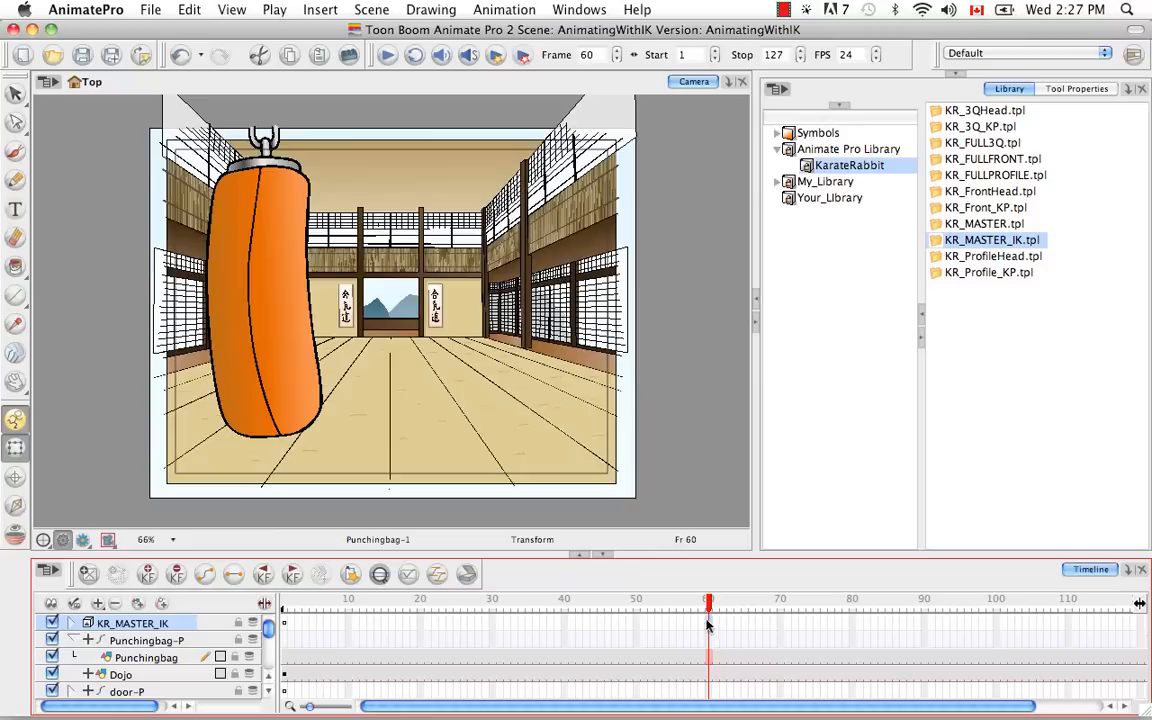
right_click(707, 625)
mouse_move(712, 620)
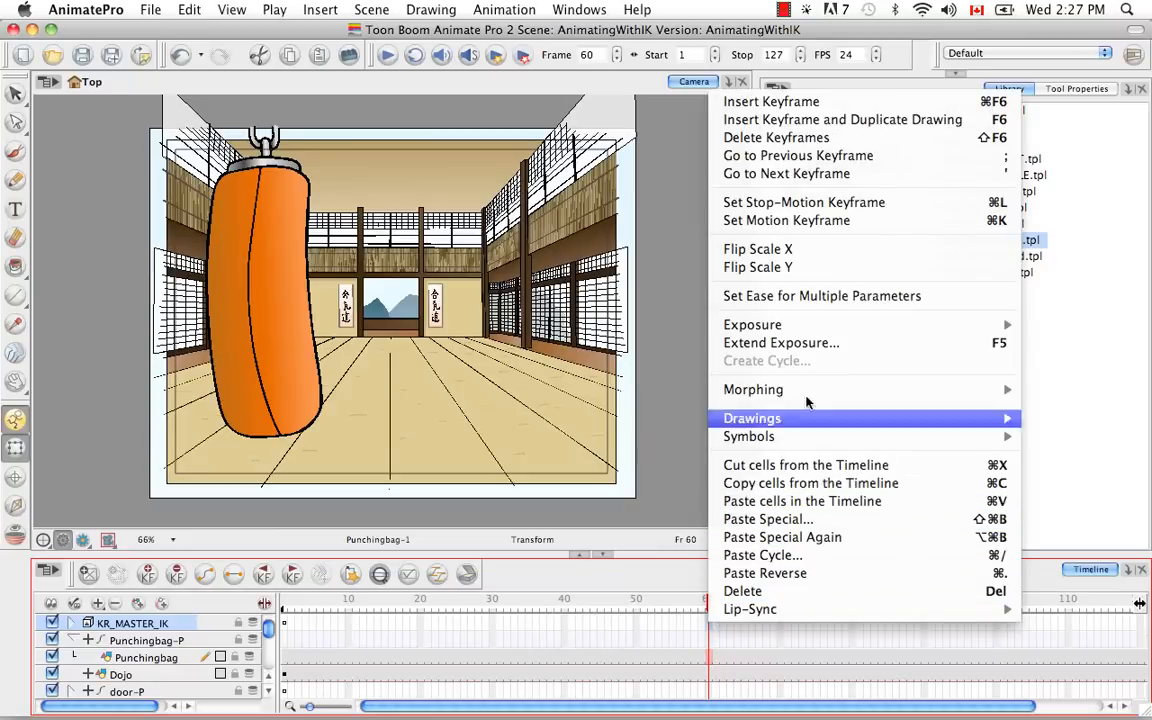
click(947, 342)
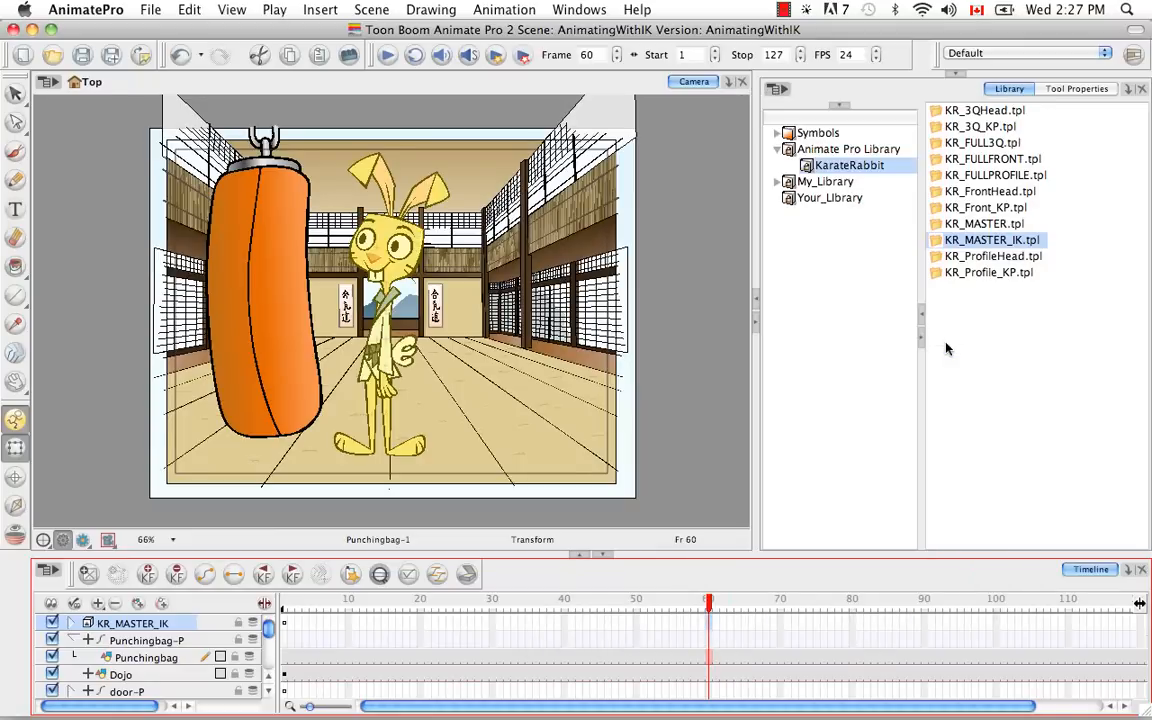
drag(730, 603, 271, 574)
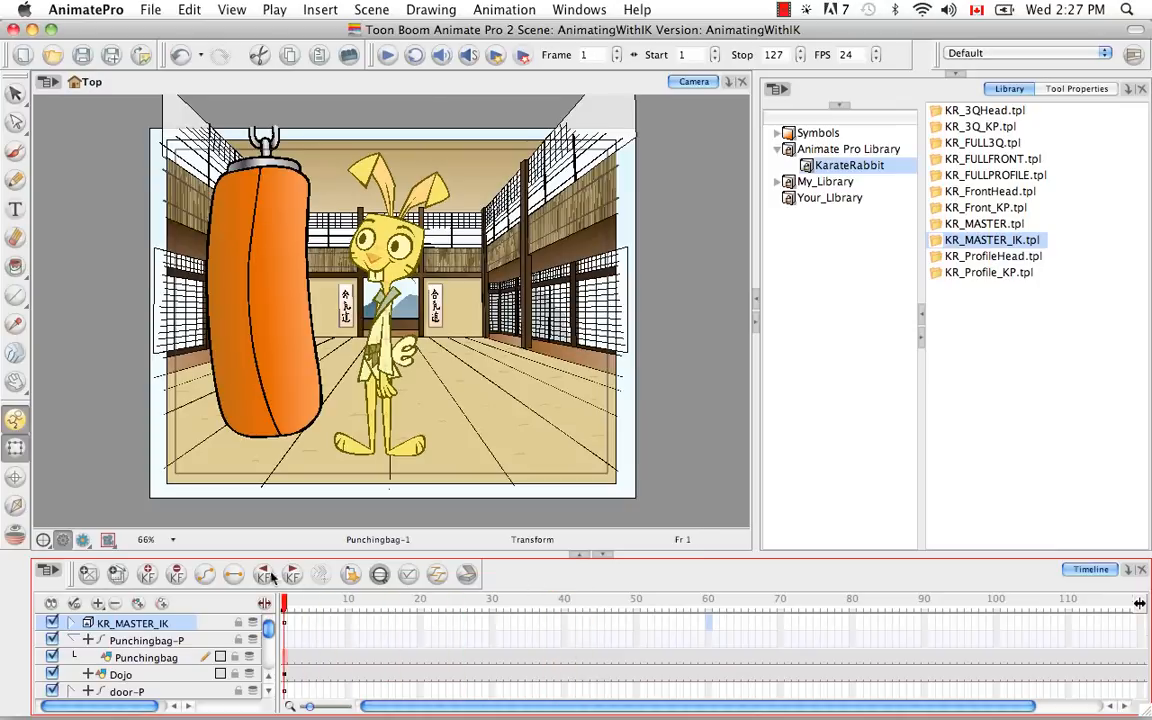
Turn off Animate mode and inspect the exposure of the rabbit's sublayers under MASTER-PEG.
click(16, 421)
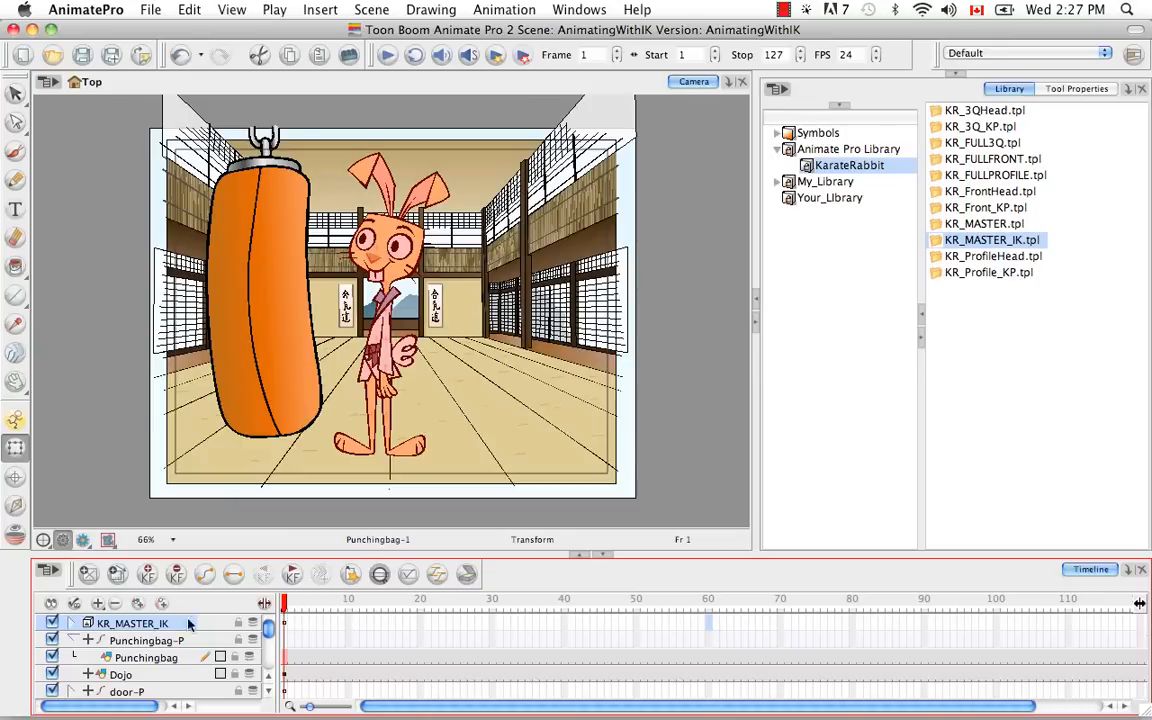
click(72, 623)
click(90, 640)
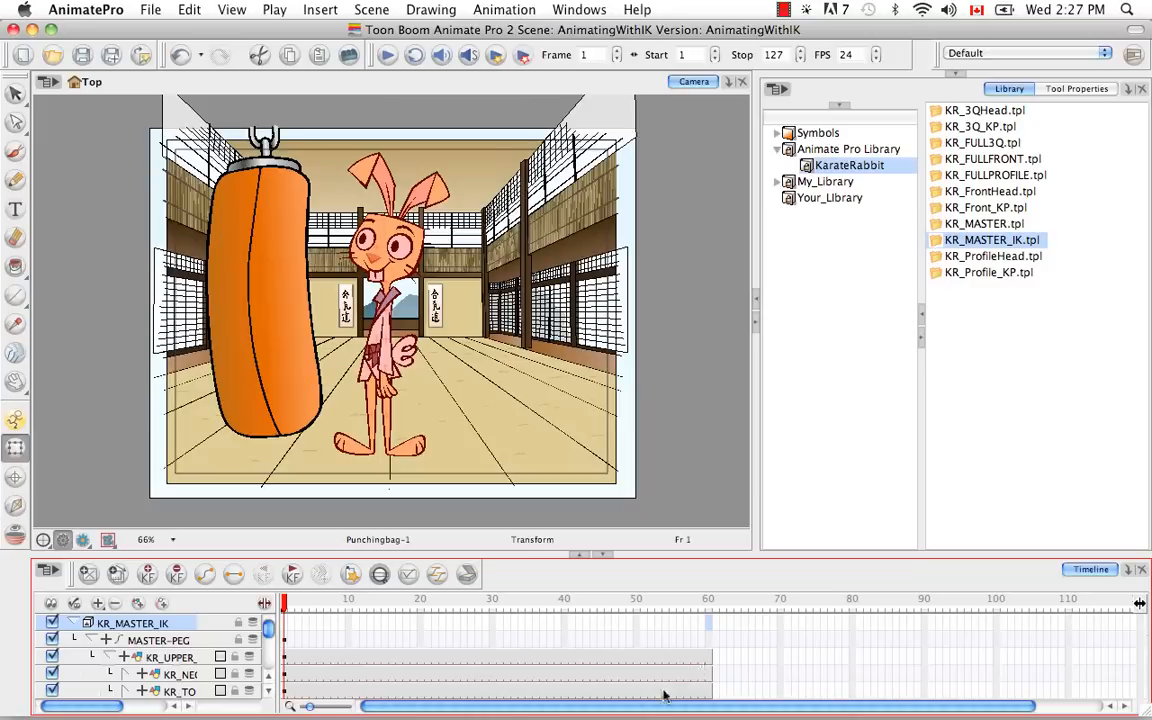
click(90, 640)
Scale the whole rabbit down proportionally through MASTER-PEG and shift it slightly down and away from the punching bag.
click(150, 640)
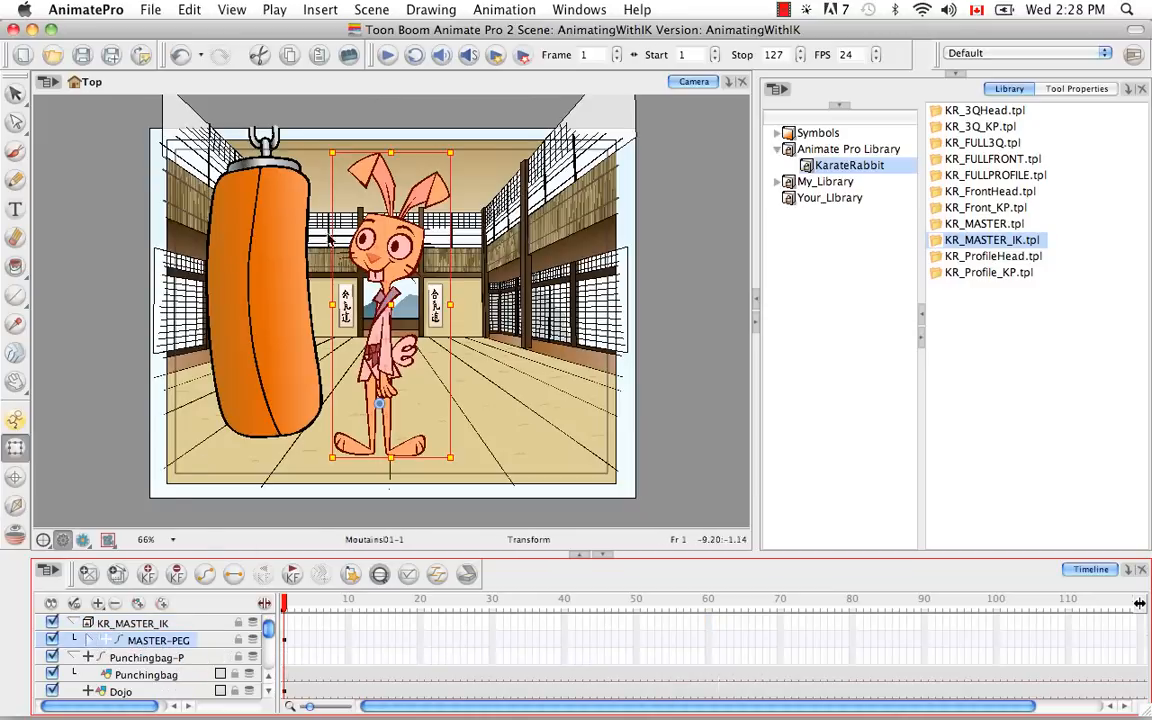
click(331, 148)
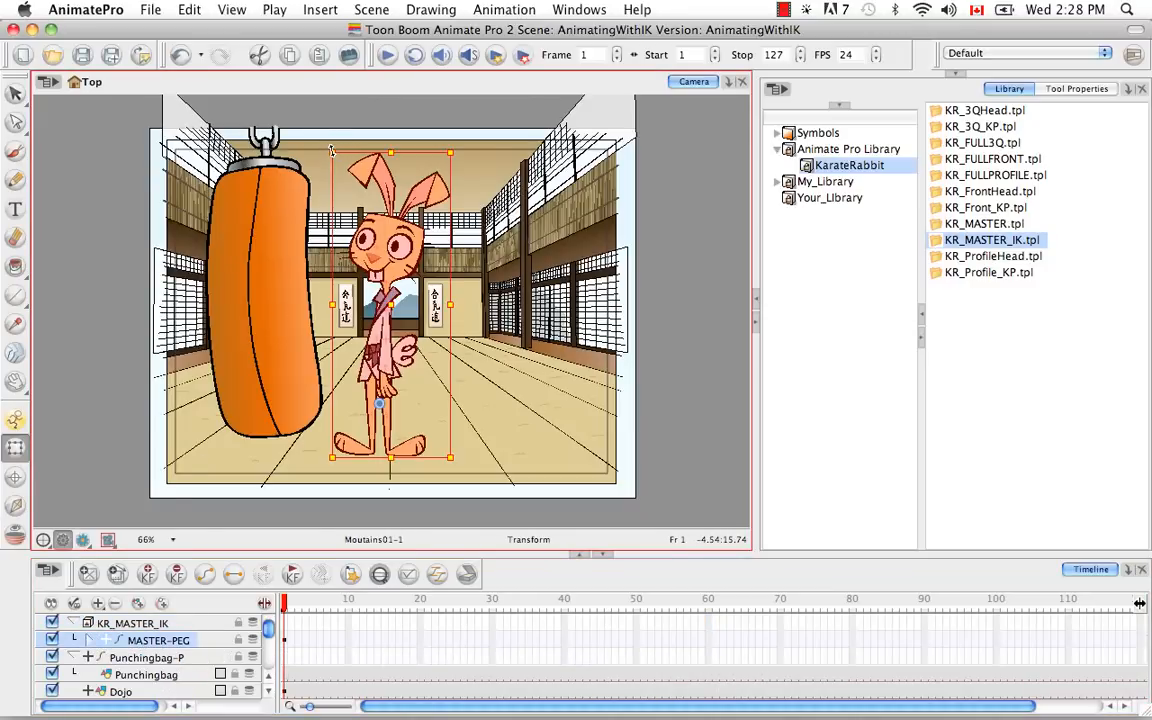
drag(331, 148, 363, 194)
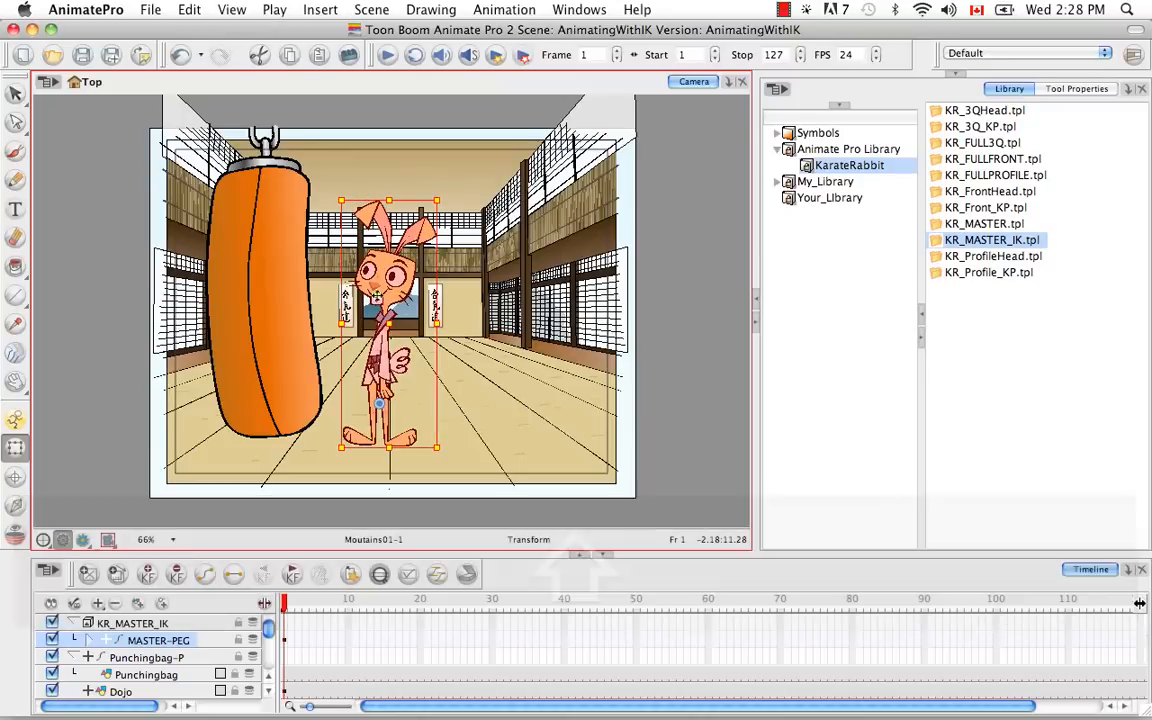
drag(390, 291, 399, 300)
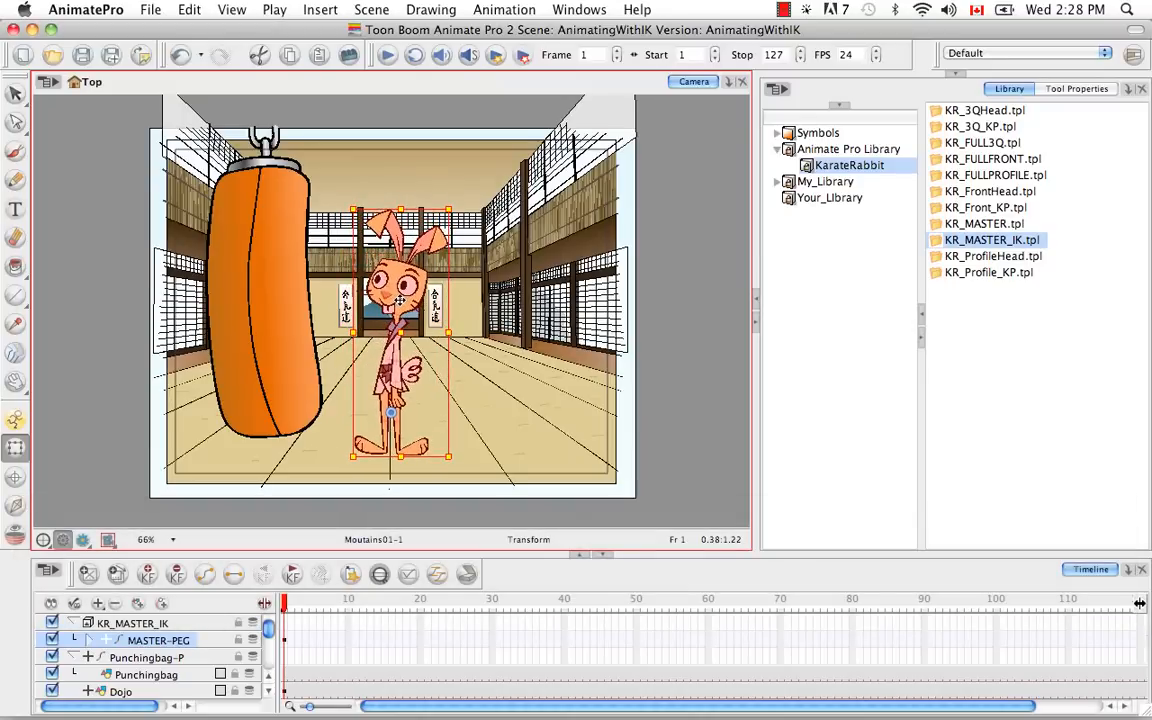
Activate the Inverse Kinematics tool, show its properties, and select KR_UPPER_BODY-PEG under MASTER-PEG to display the rabbit's bone chain.
click(347, 521)
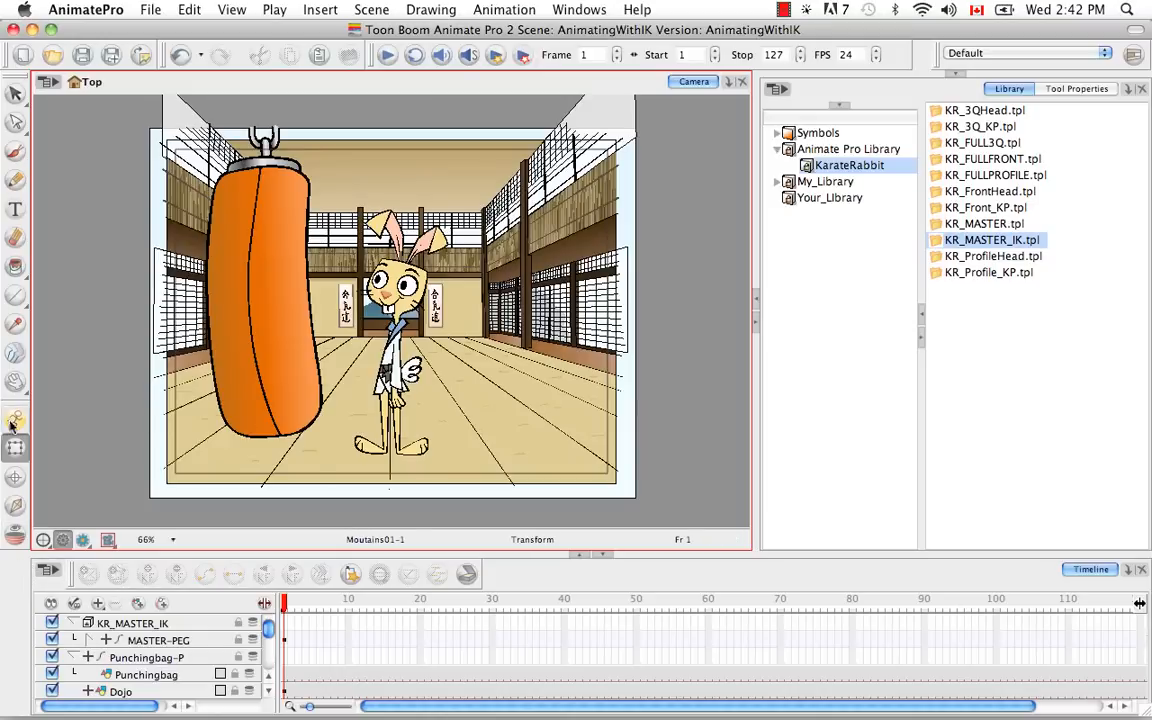
click(15, 507)
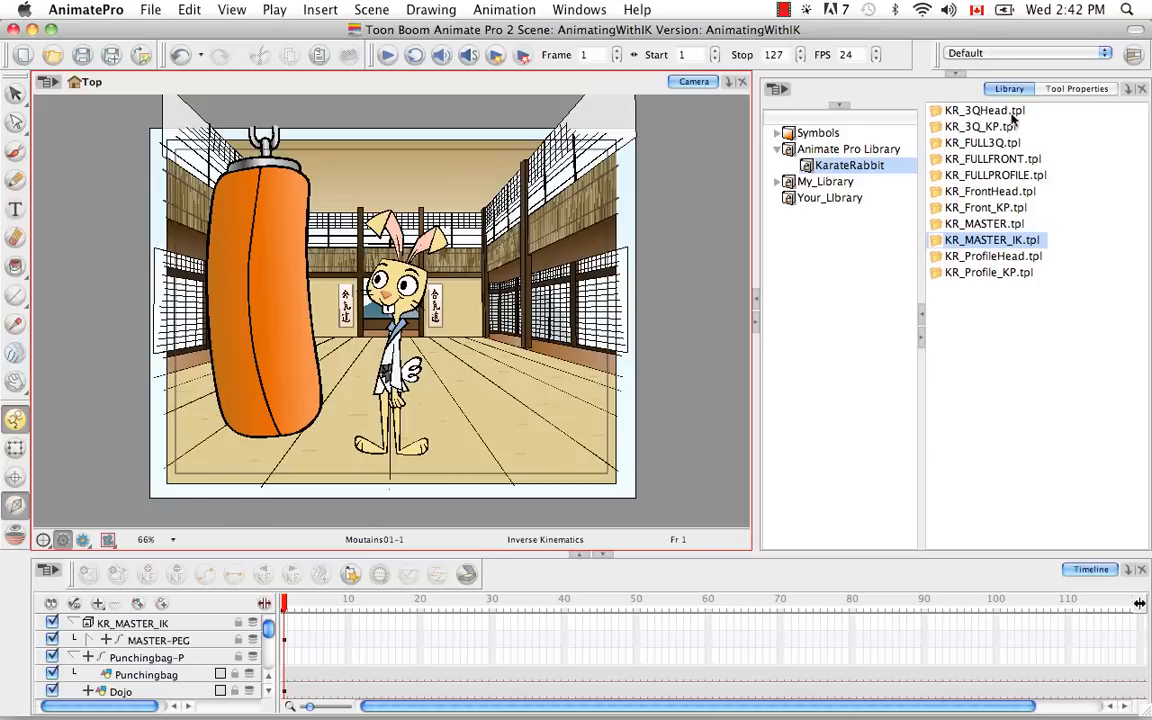
click(1070, 92)
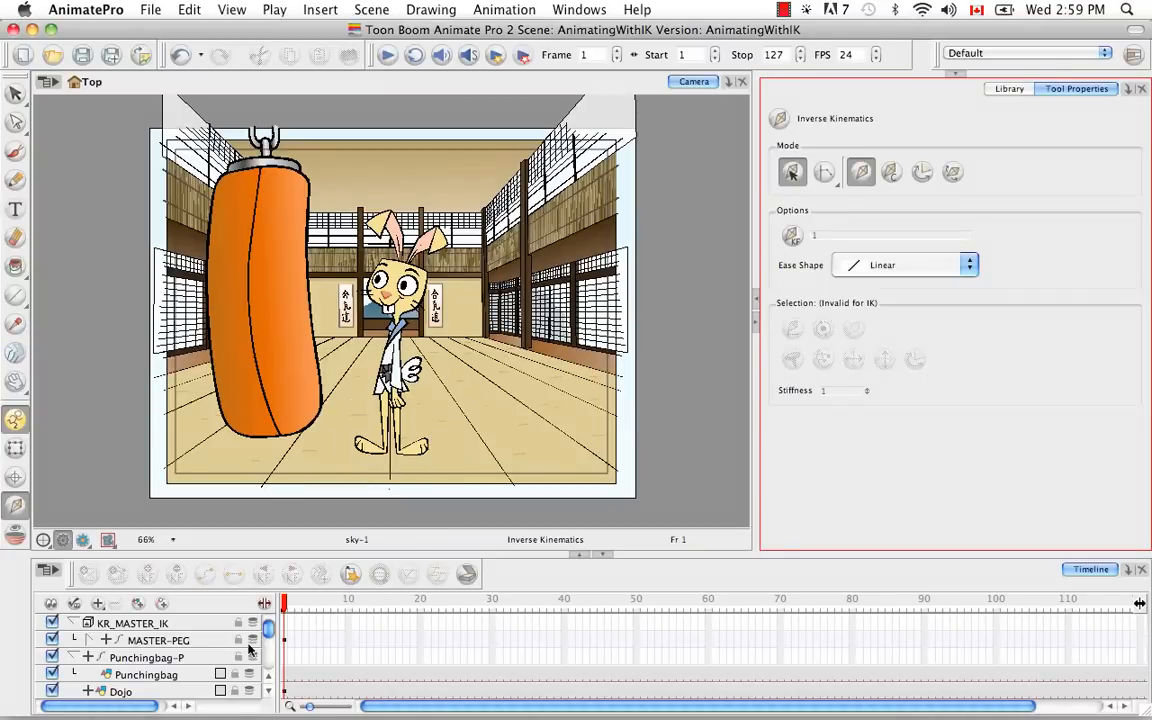
click(88, 644)
click(150, 657)
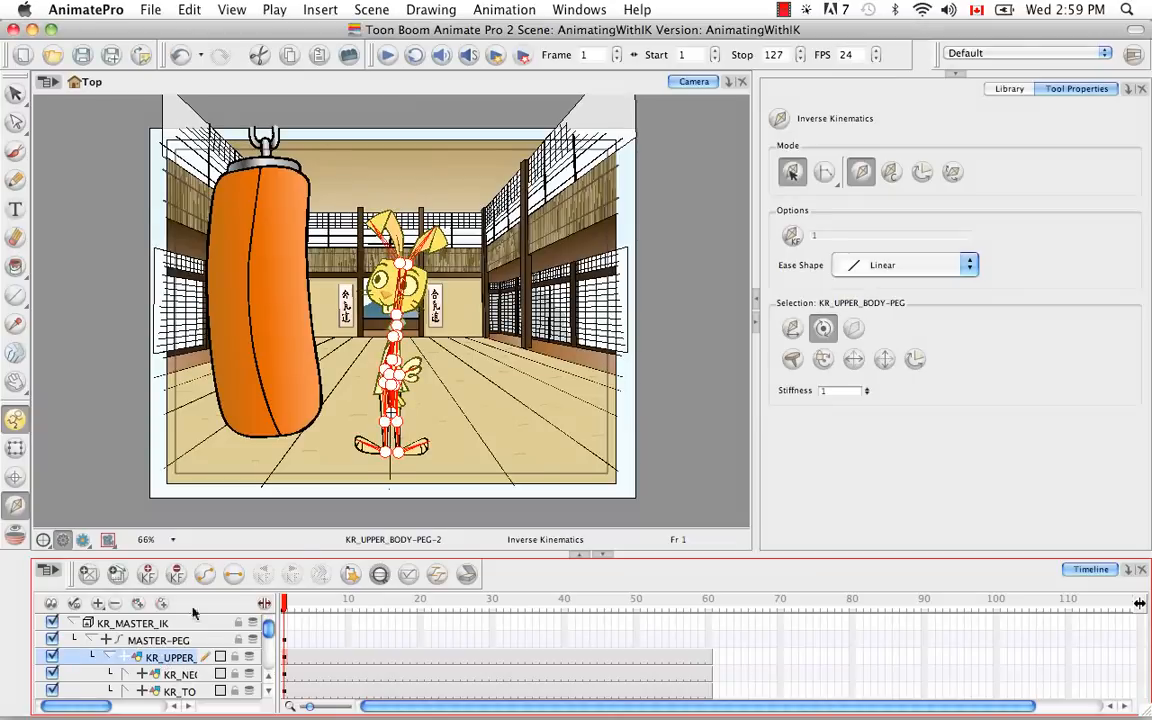
Select the rabbit's foot nearest the punching bag, locate its kr_01_foot layer in the timeline, and widen the layer name column.
click(424, 517)
key(super+equal)
key(super+equal)
key(space)
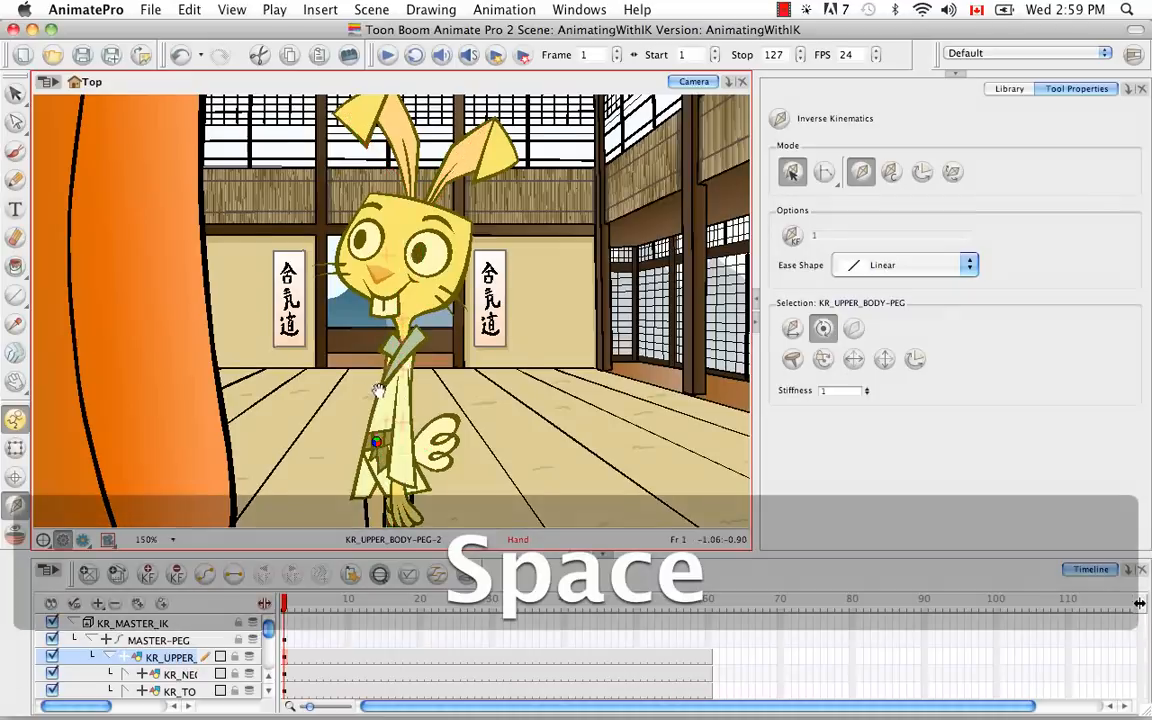
mouse_move(377, 390)
mouse_down()
mouse_move(389, 217)
mouse_move(390, 337)
mouse_up()
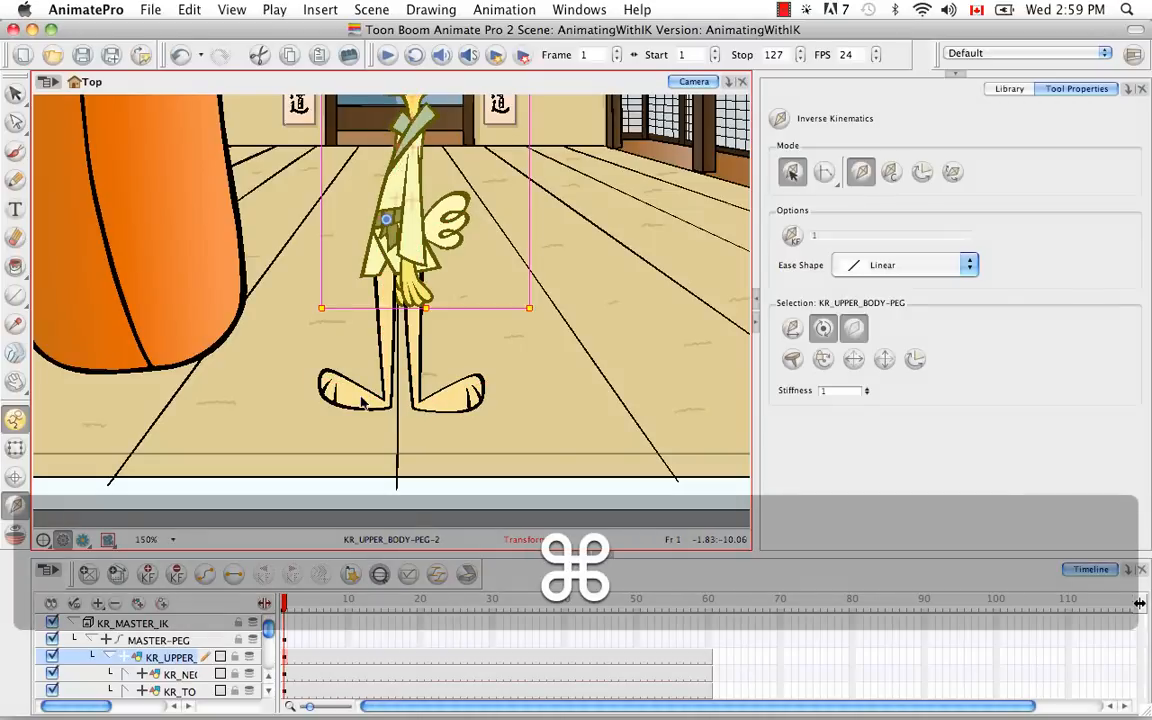
super+click(368, 402)
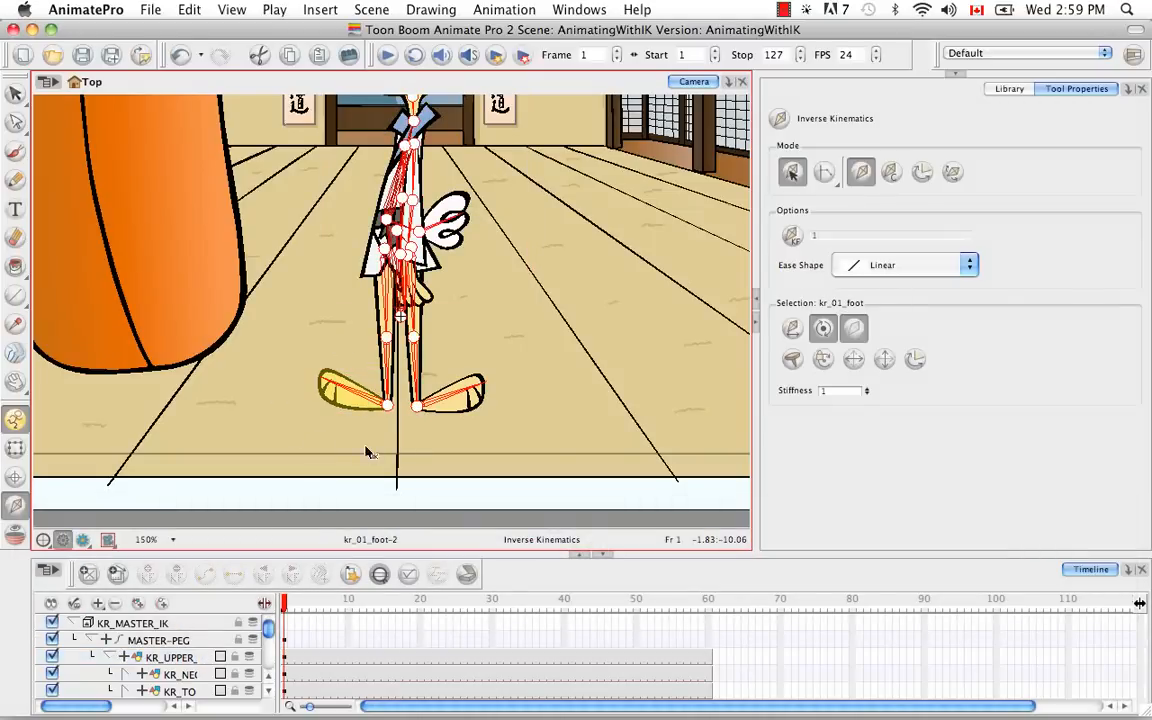
click(380, 575)
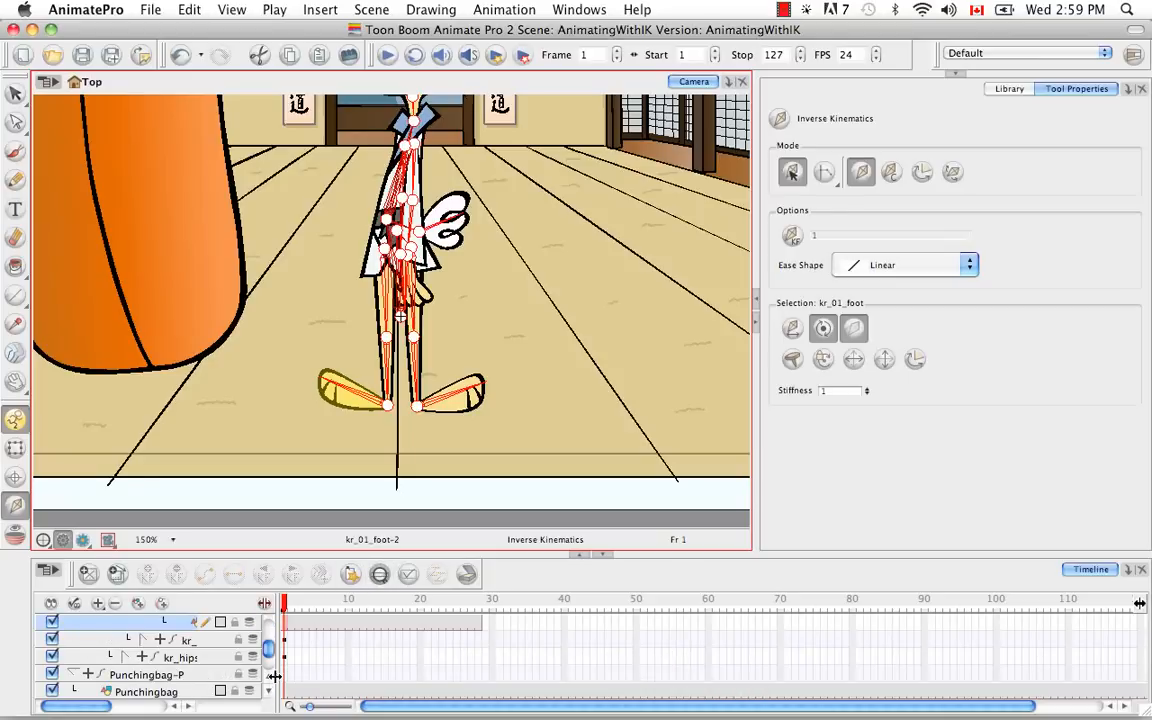
drag(287, 675, 420, 672)
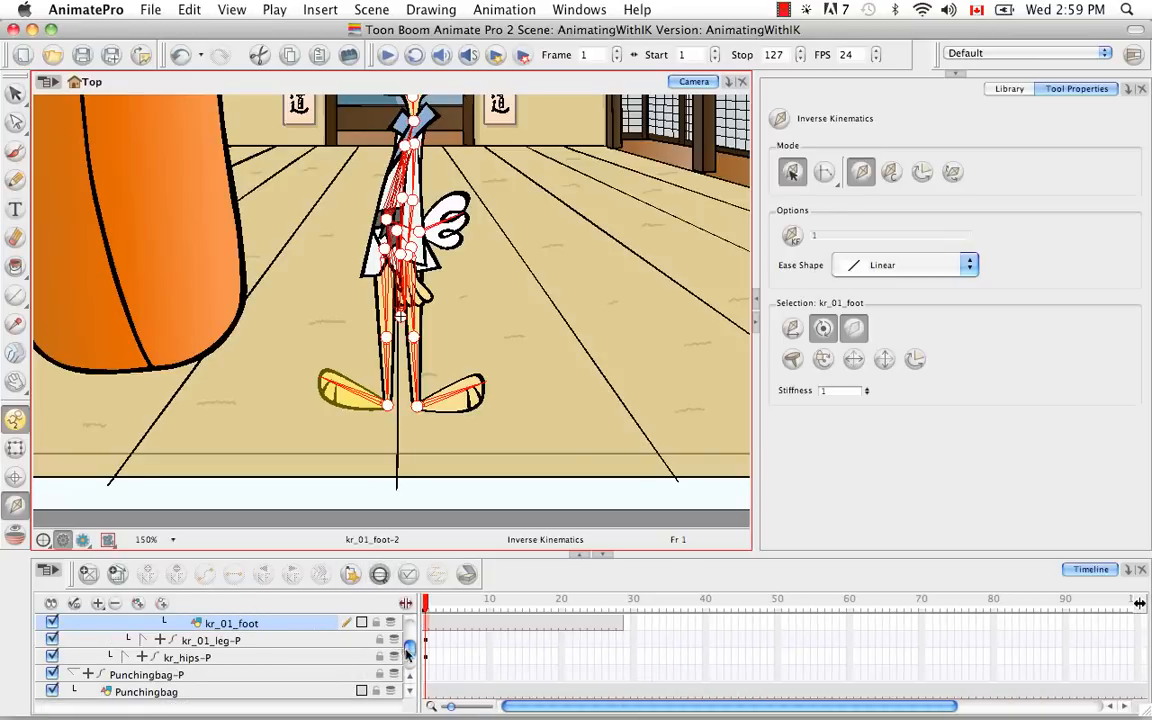
scroll(412, 665, up, 2)
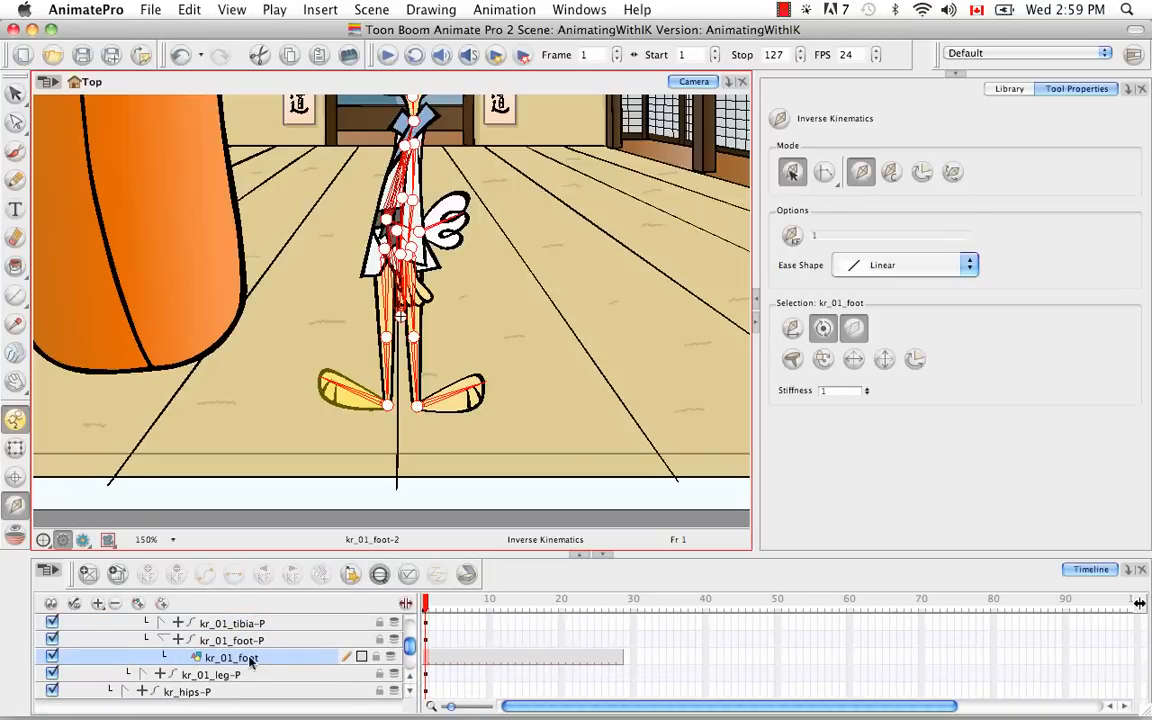
Select the peg kr_01_foot-P, nail its ankle joint in place and enable hold orientation for it.
click(266, 642)
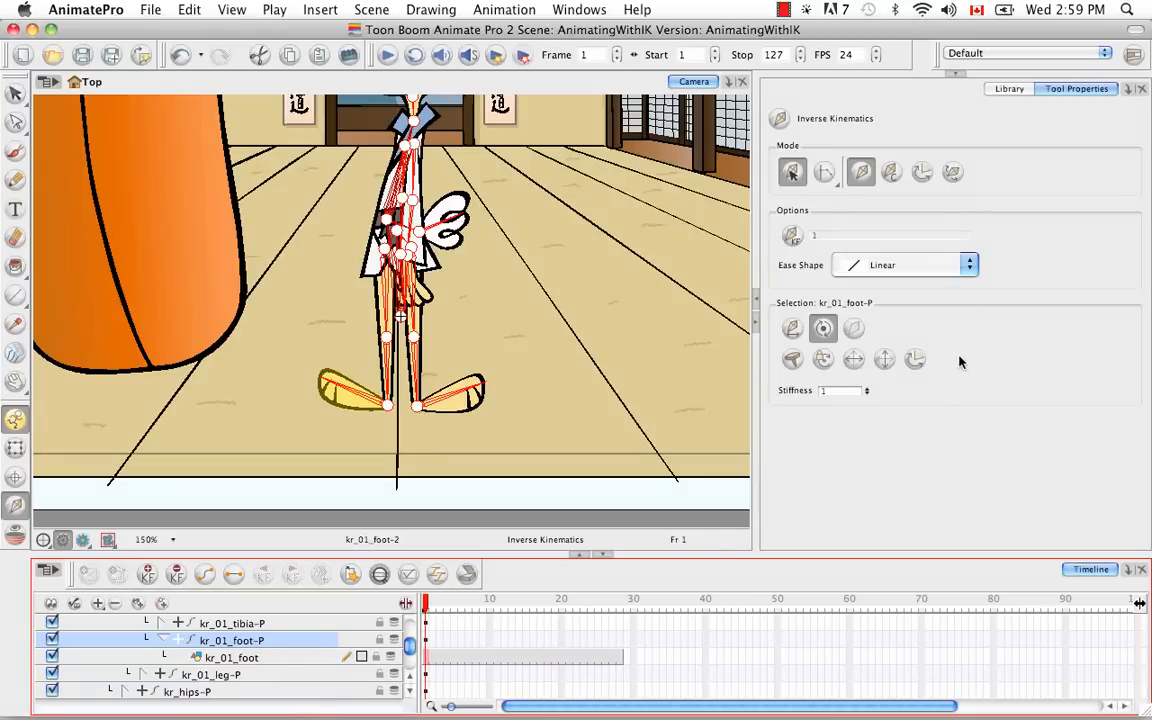
click(795, 363)
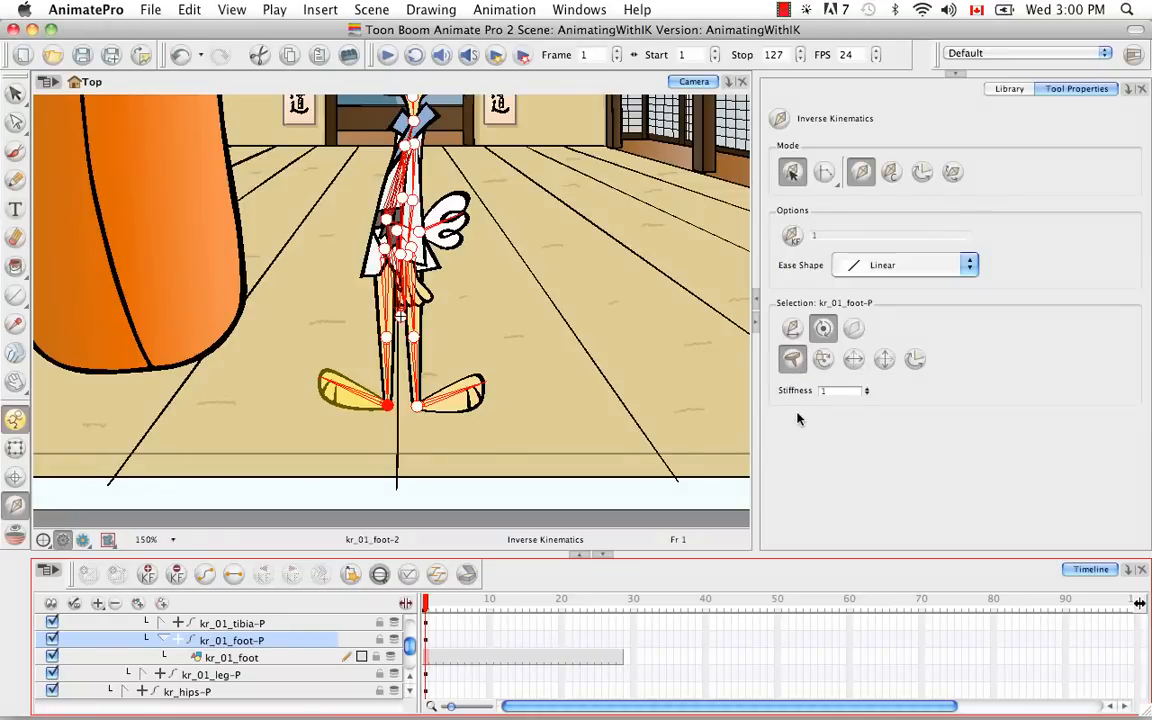
click(823, 362)
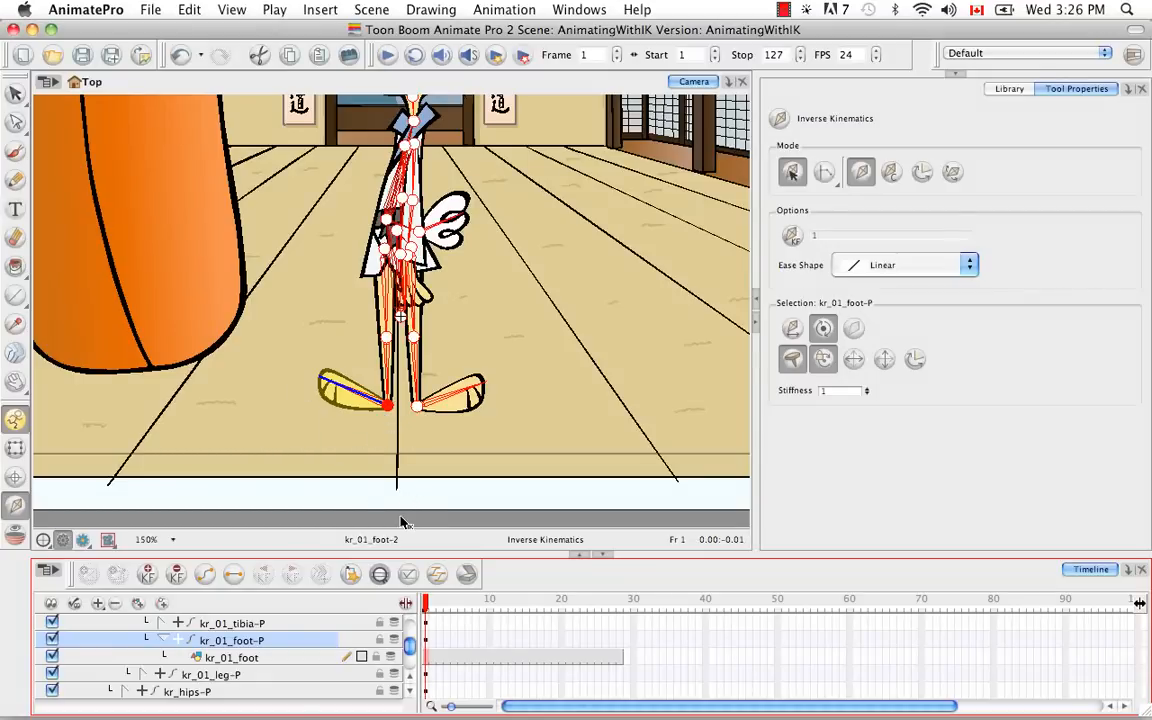
Nail the ankle of the foot farther from the punching bag and enable hold orientation on its peg kr_02_foot-P.
click(419, 409)
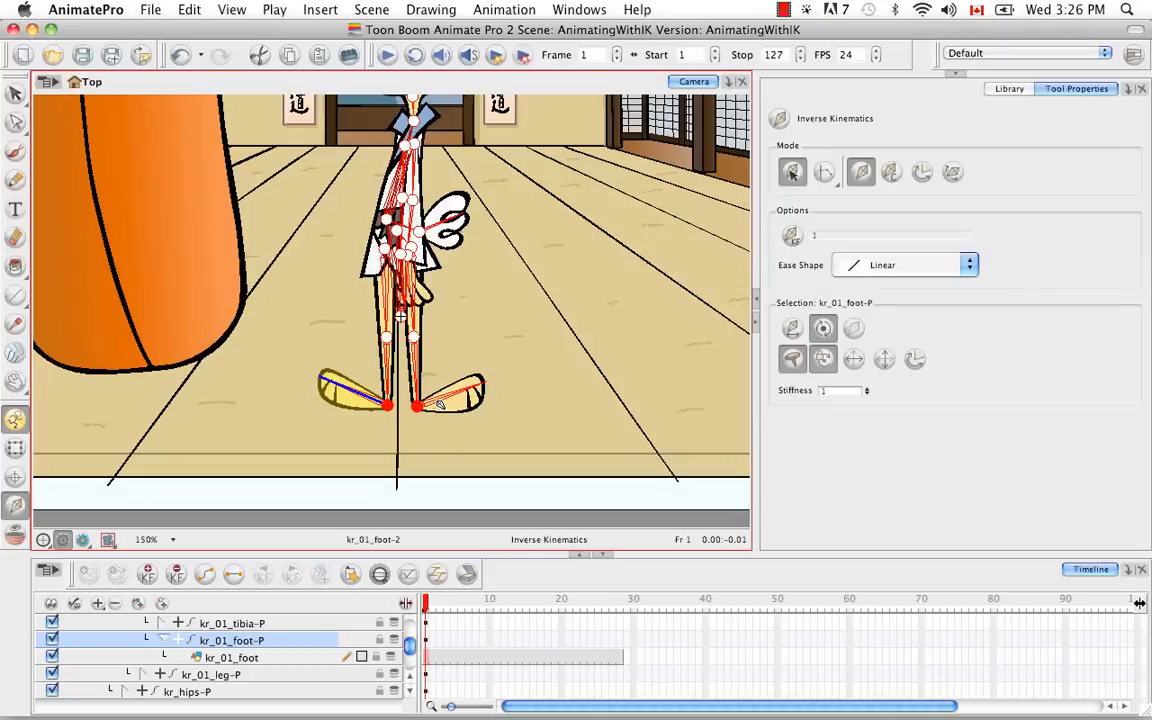
super+click(440, 404)
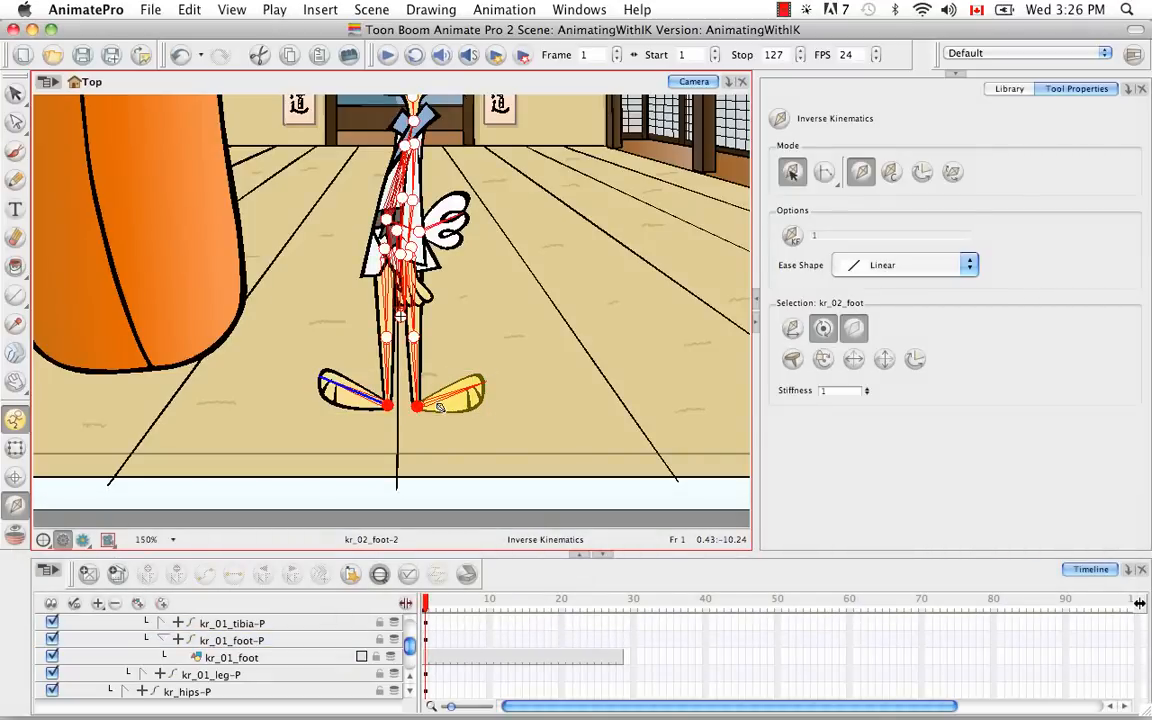
click(381, 574)
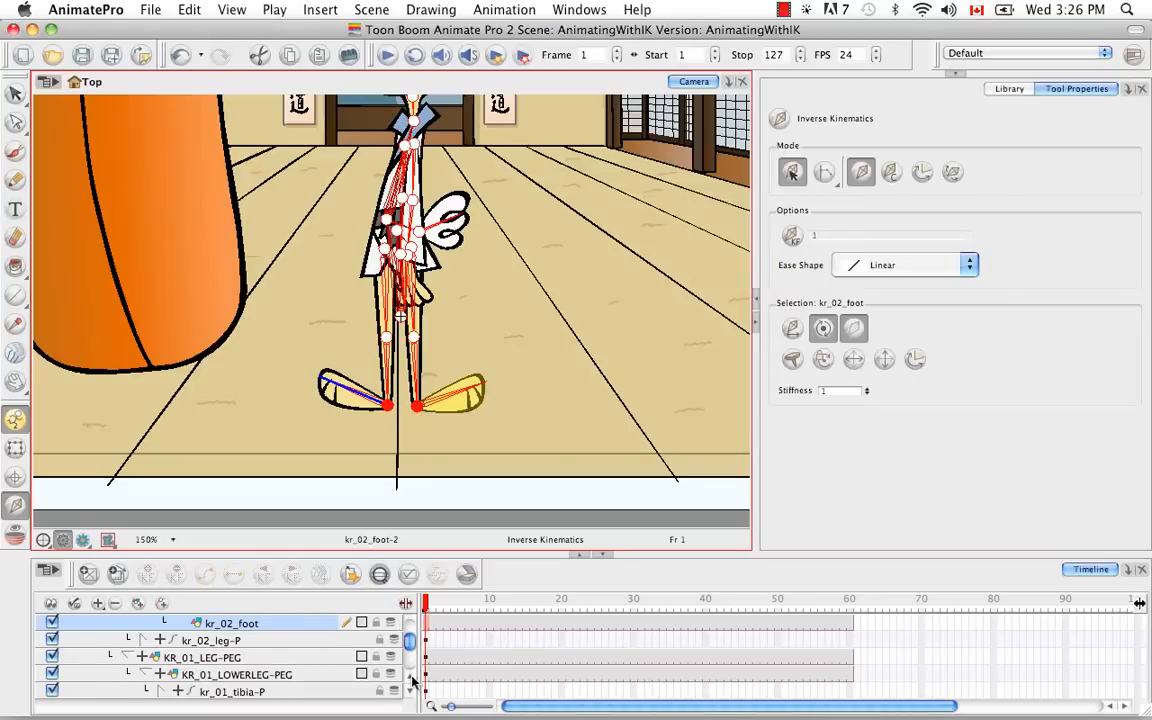
scroll(413, 681, up, 2)
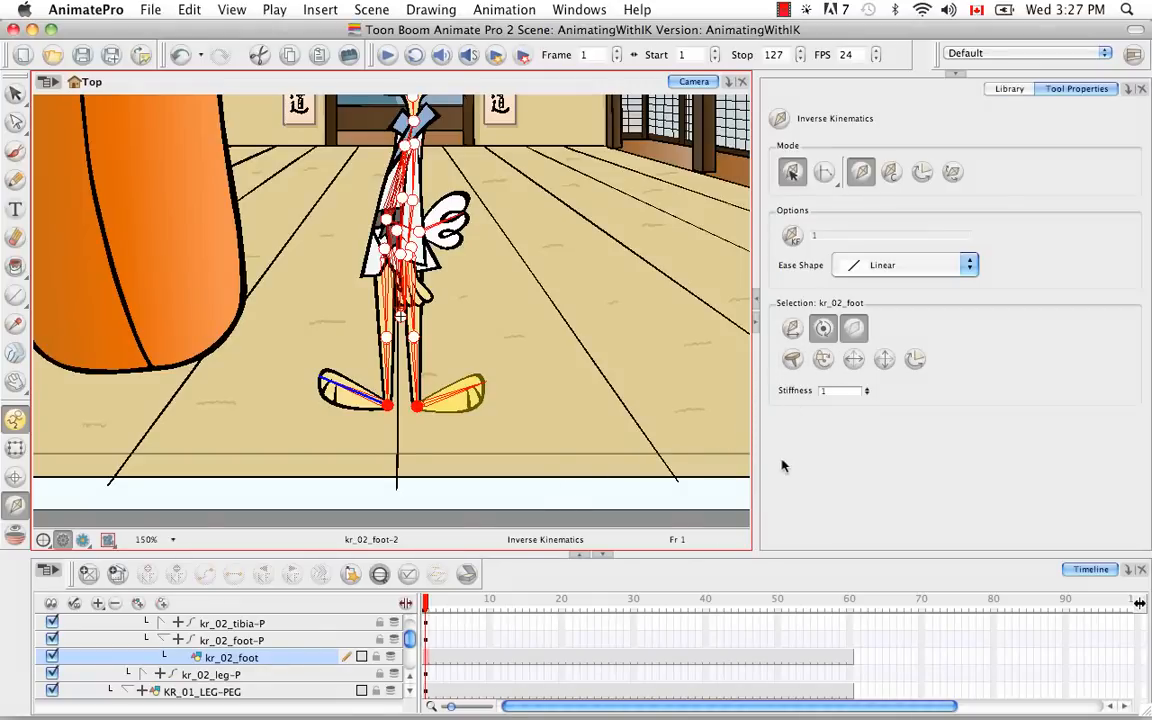
click(344, 640)
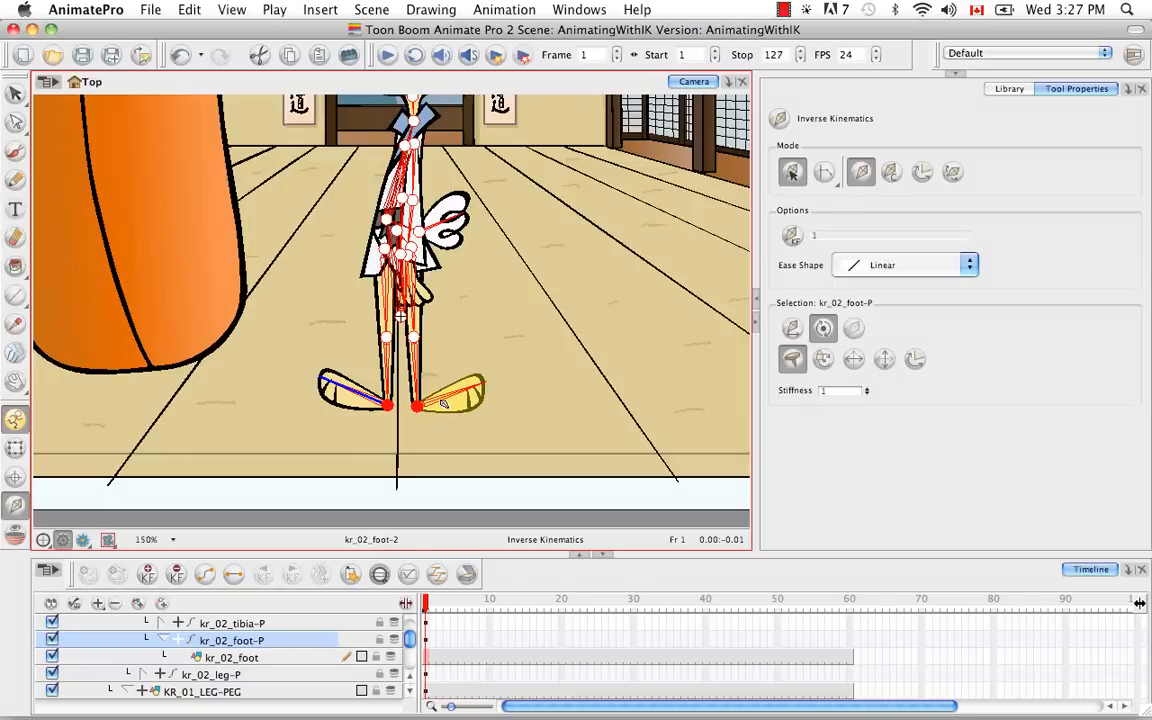
click(821, 362)
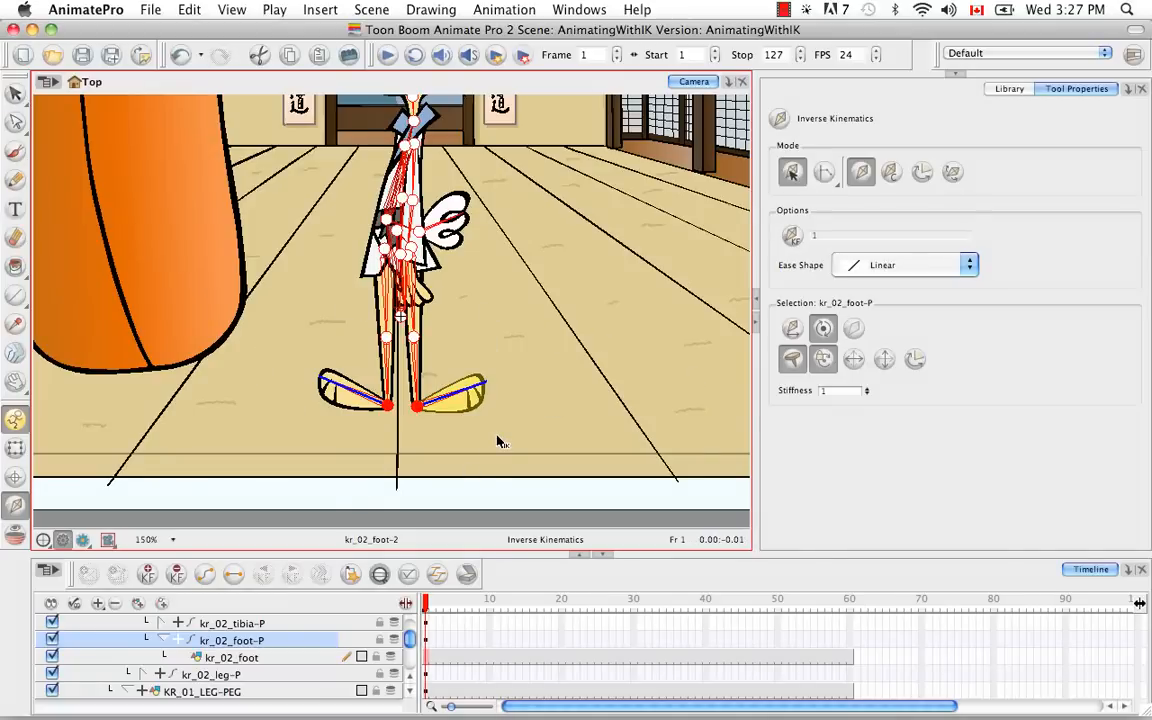
Collapse the rabbit's layer hierarchy and add a keyframe on KR_MASTER_IK at frame 1.
key(space)
drag(546, 277, 549, 350)
scroll(366, 597, up, 5)
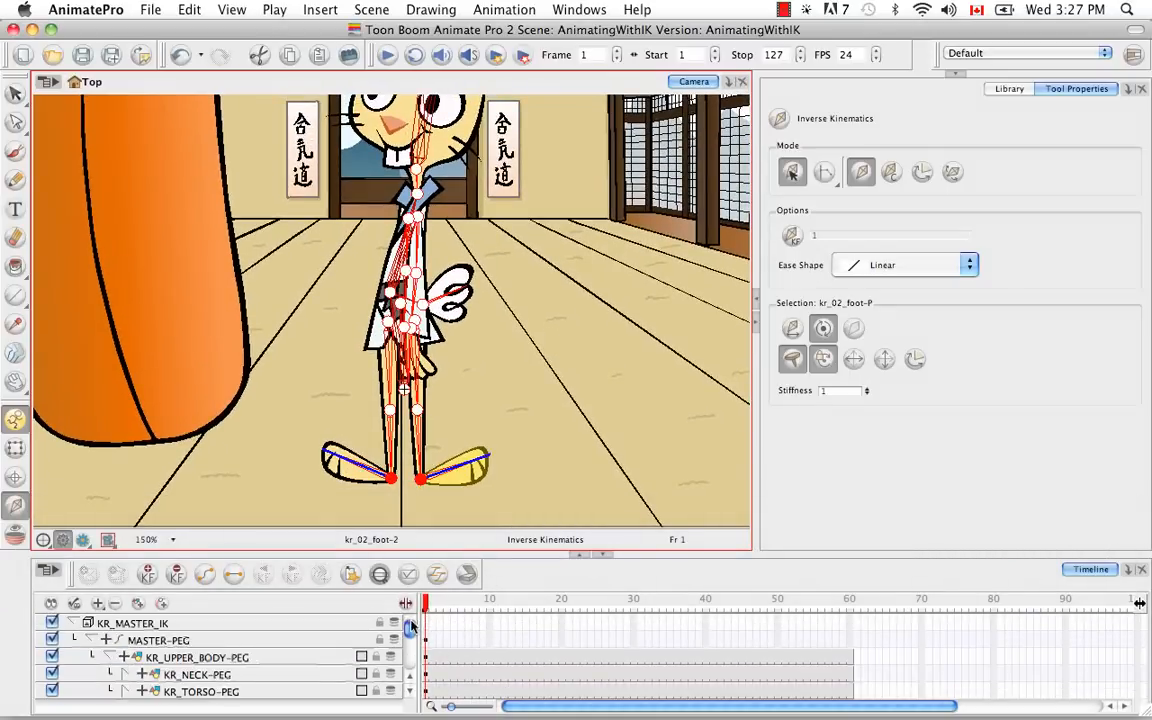
click(90, 640)
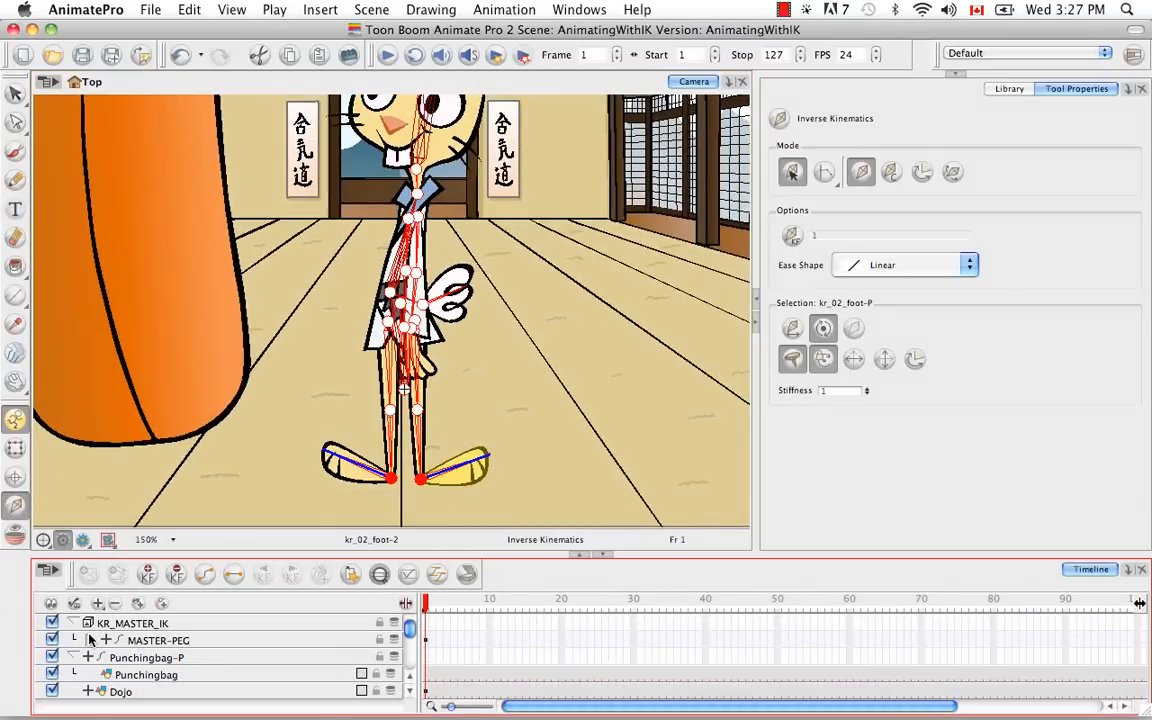
click(80, 623)
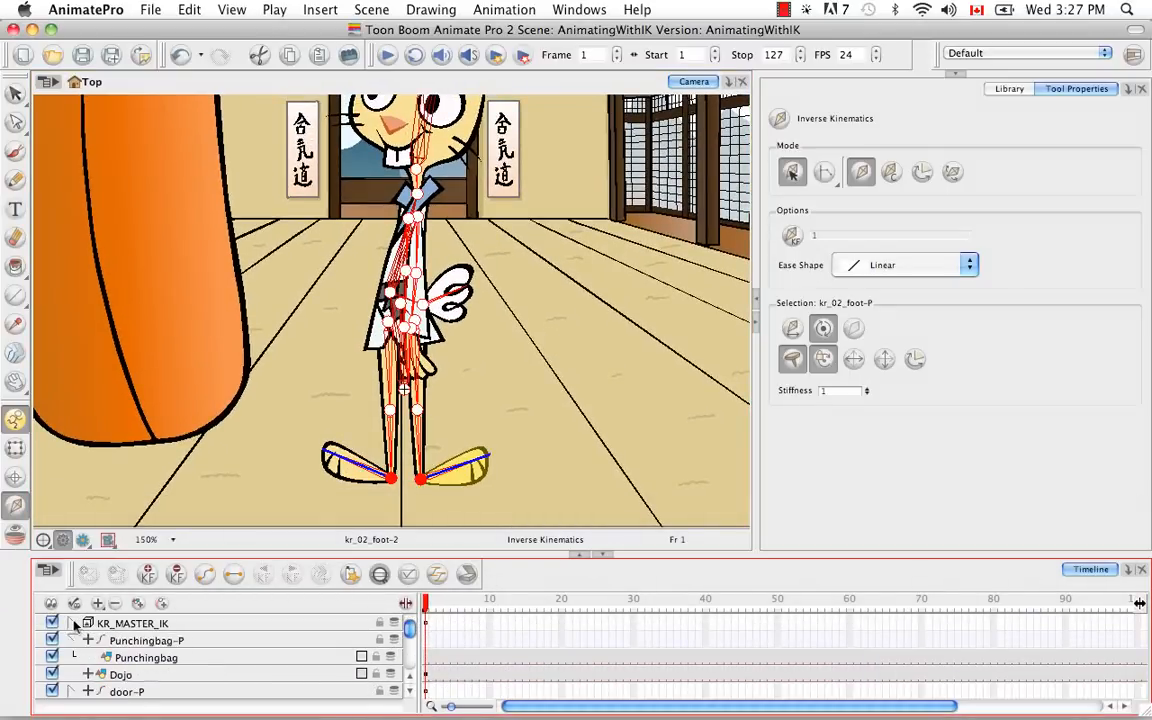
click(427, 624)
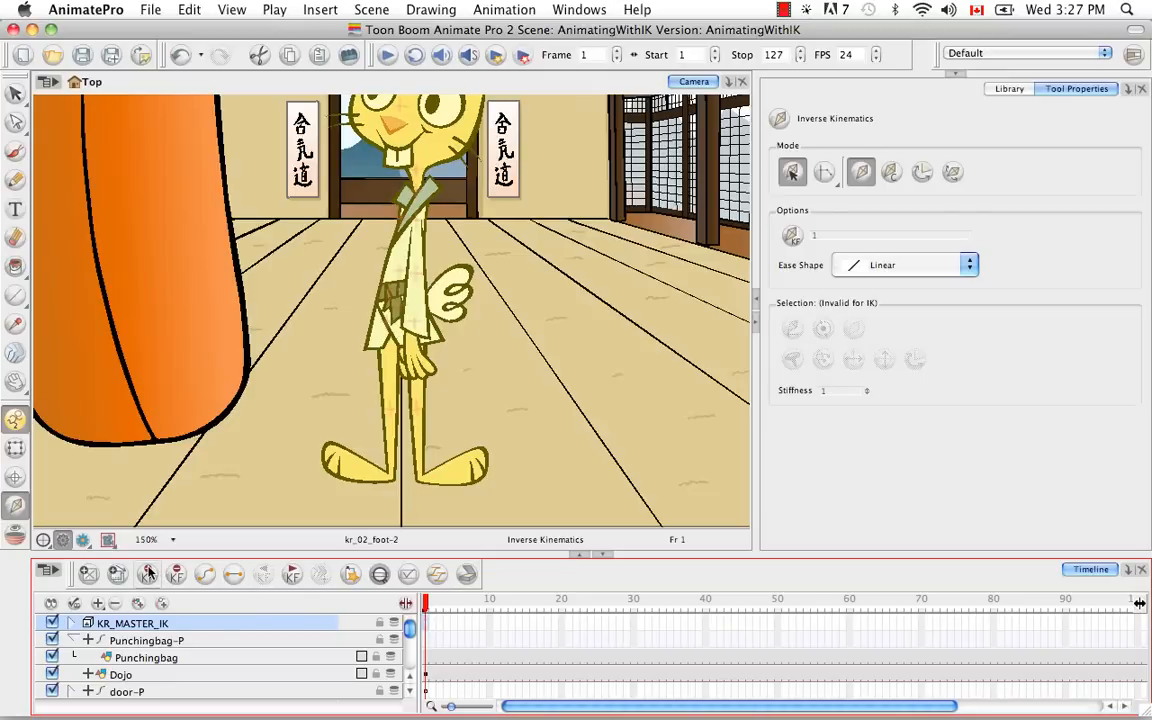
Expand KR_MASTER_IK and MASTER-PEG in the timeline and select MASTER-PEG with the whole rabbit in view.
click(71, 624)
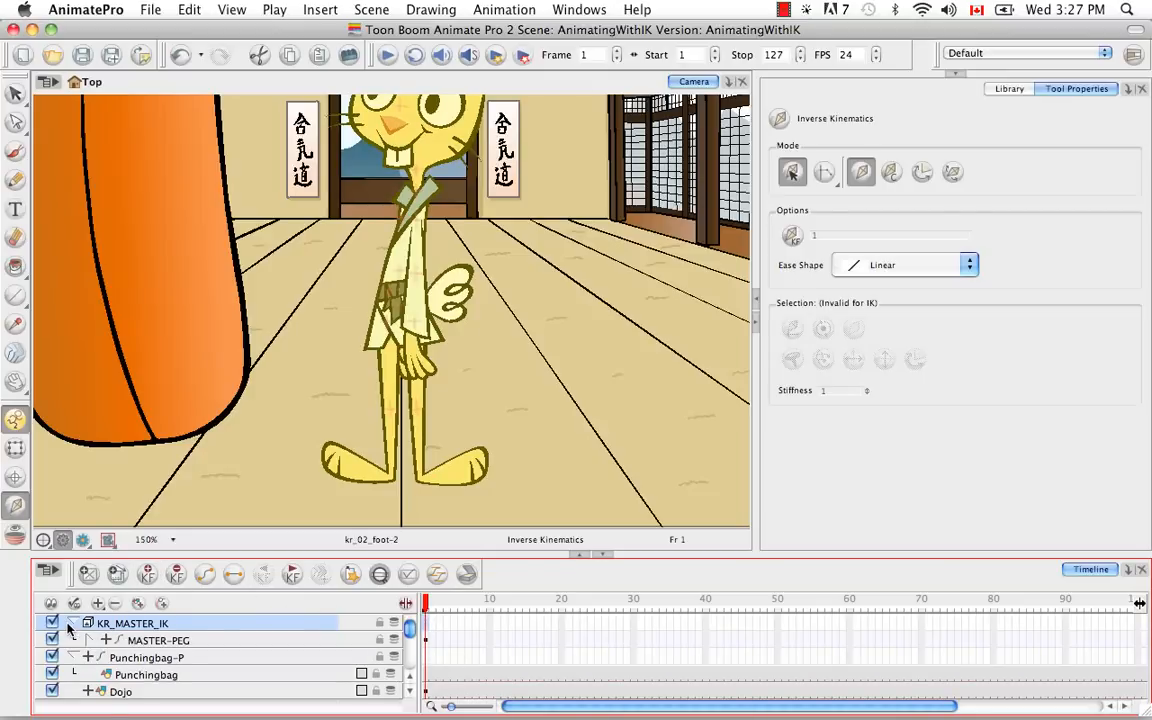
click(91, 640)
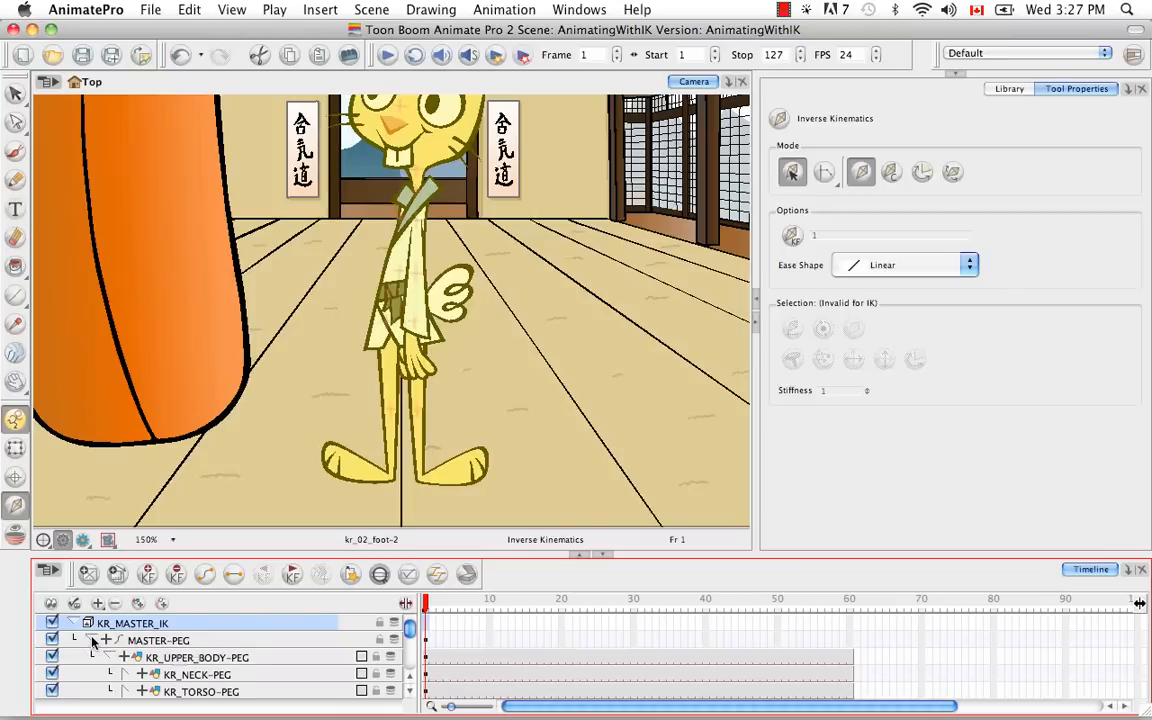
click(421, 548)
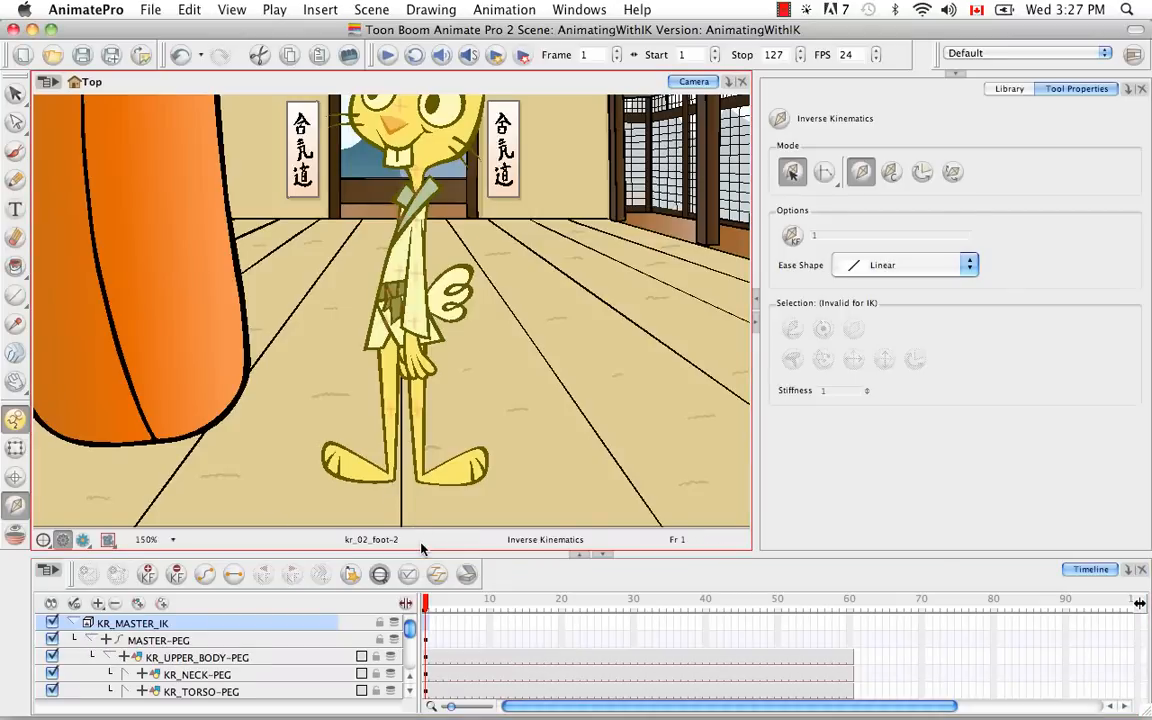
key(super+minus)
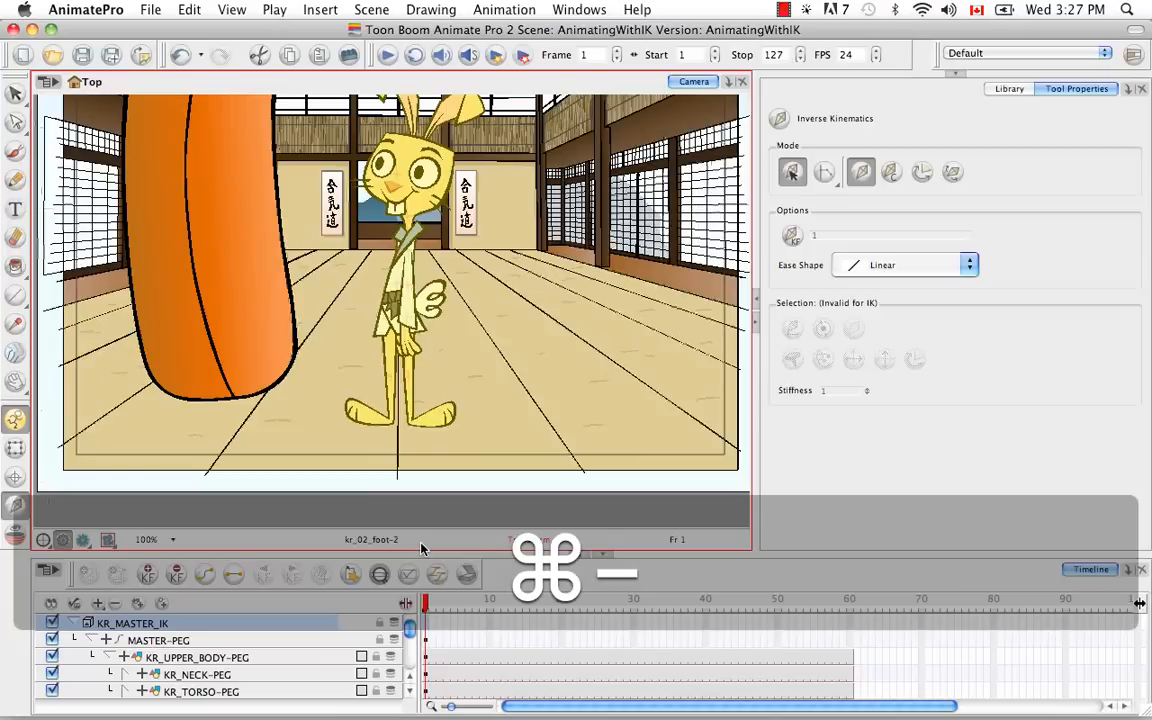
key(super+minus)
key(space)
drag(447, 289, 452, 342)
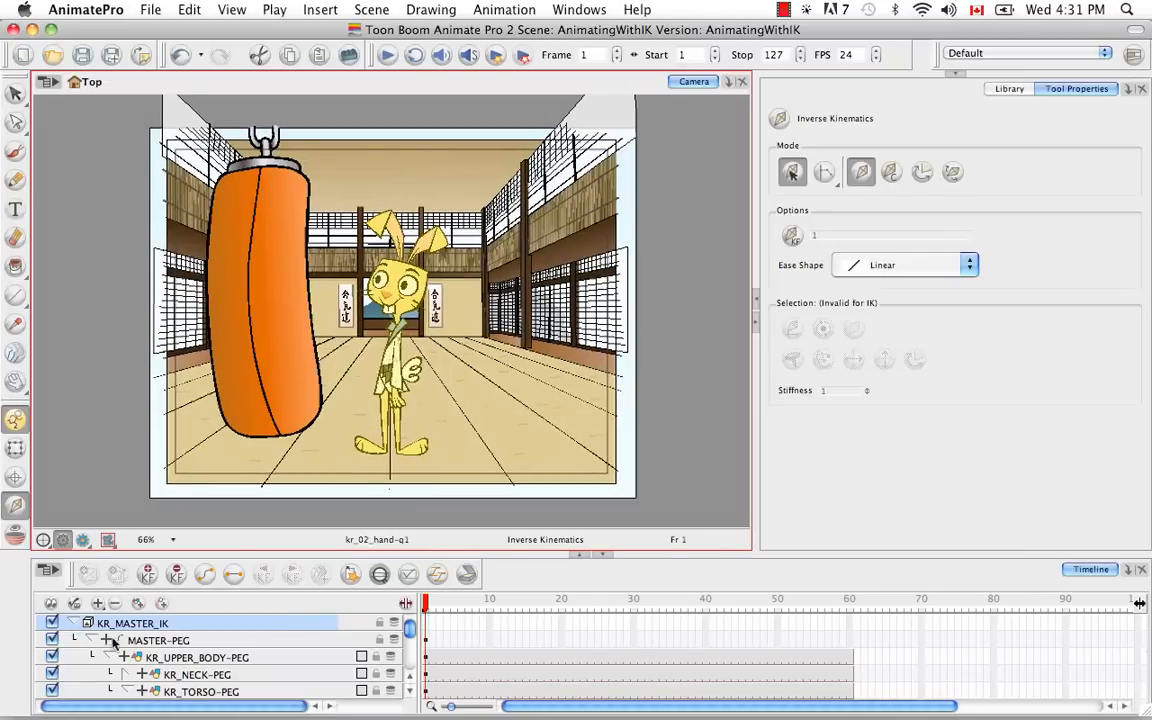
click(158, 640)
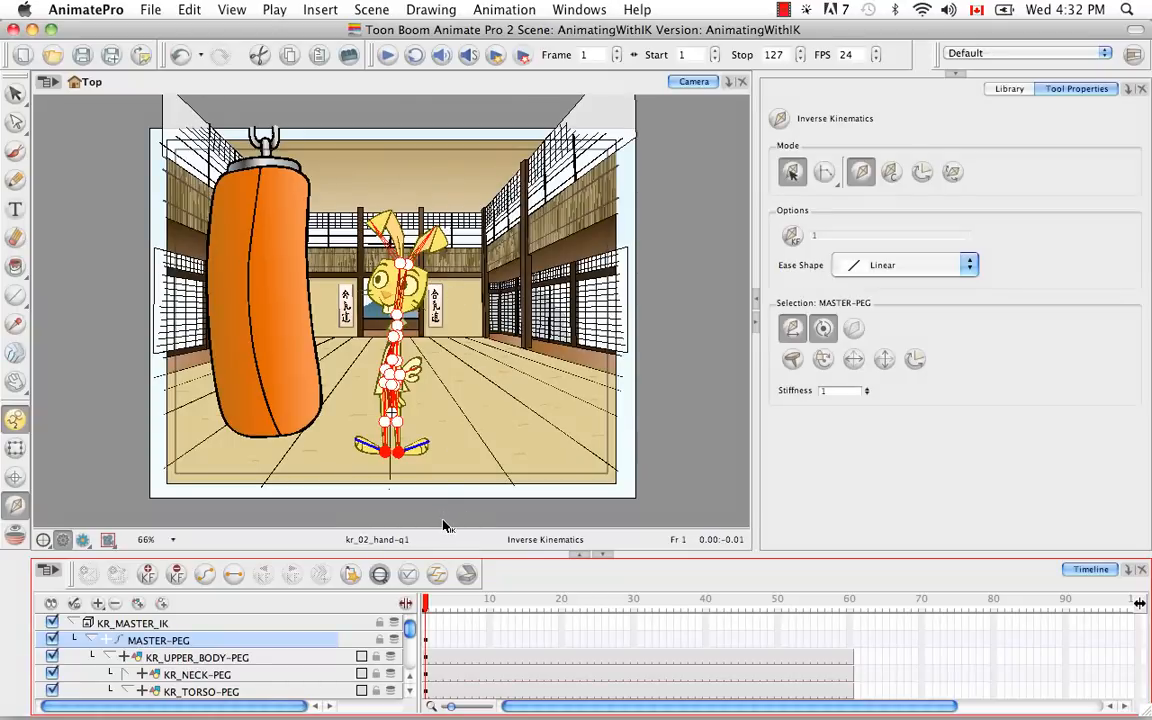
Lower the rabbit's master joint slightly with inverse kinematics so both knees bend toward the punching bag above the nailed feet.
key(super+equal)
key(super+equal)
key(super+equal)
key(super+equal)
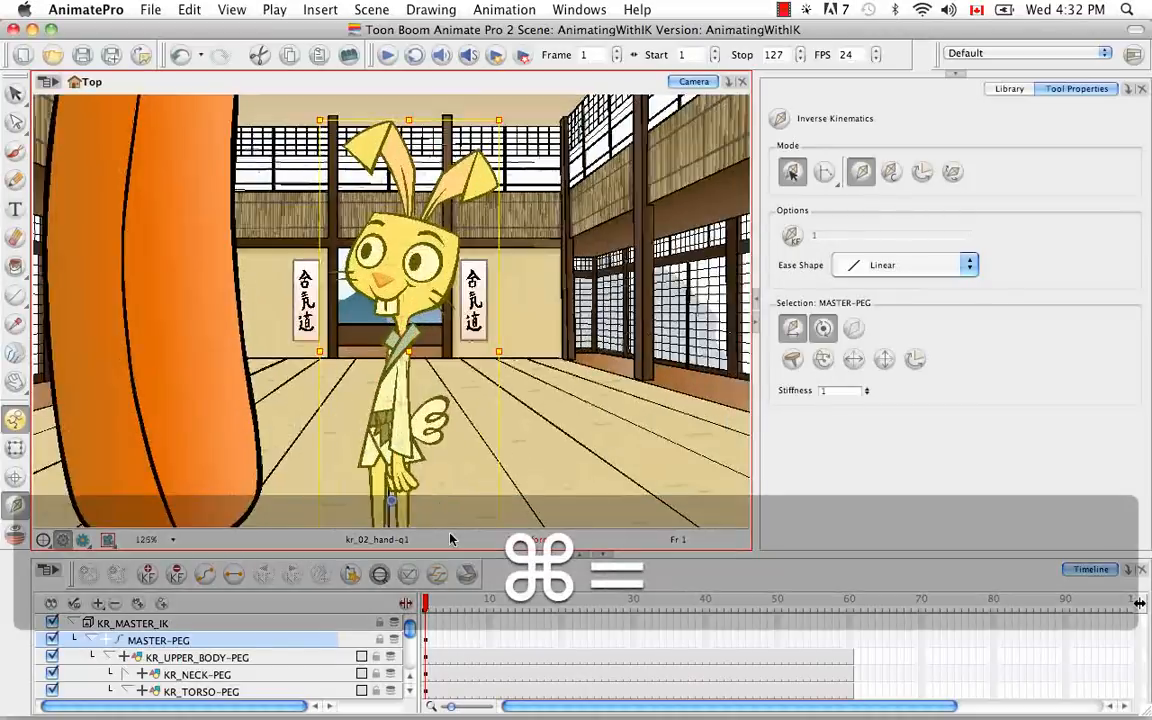
key(space)
drag(450, 520, 501, 200)
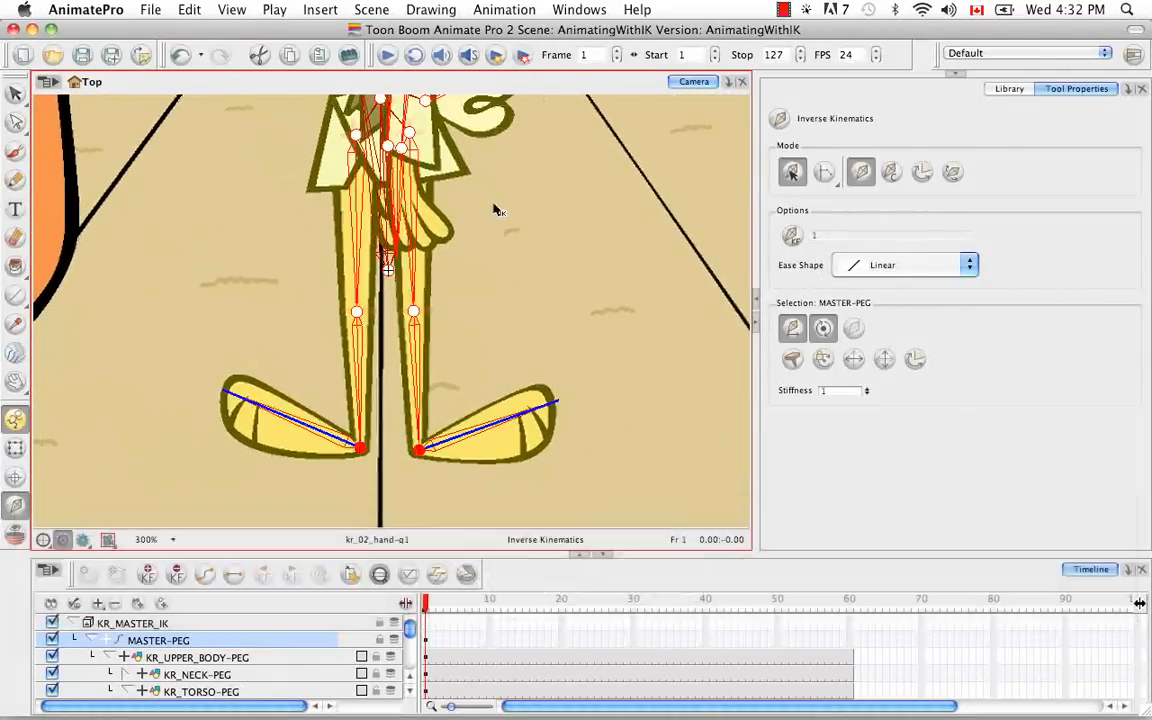
click(864, 175)
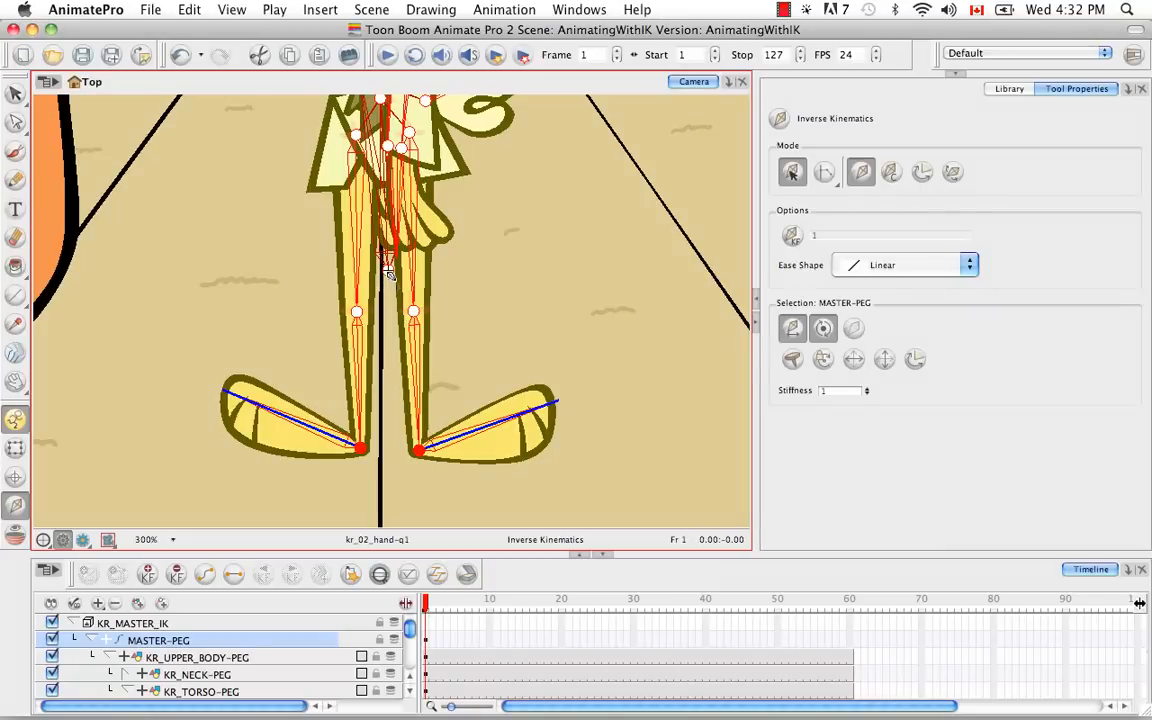
mouse_move(388, 272)
mouse_down()
mouse_move(389, 323)
mouse_move(393, 277)
mouse_up()
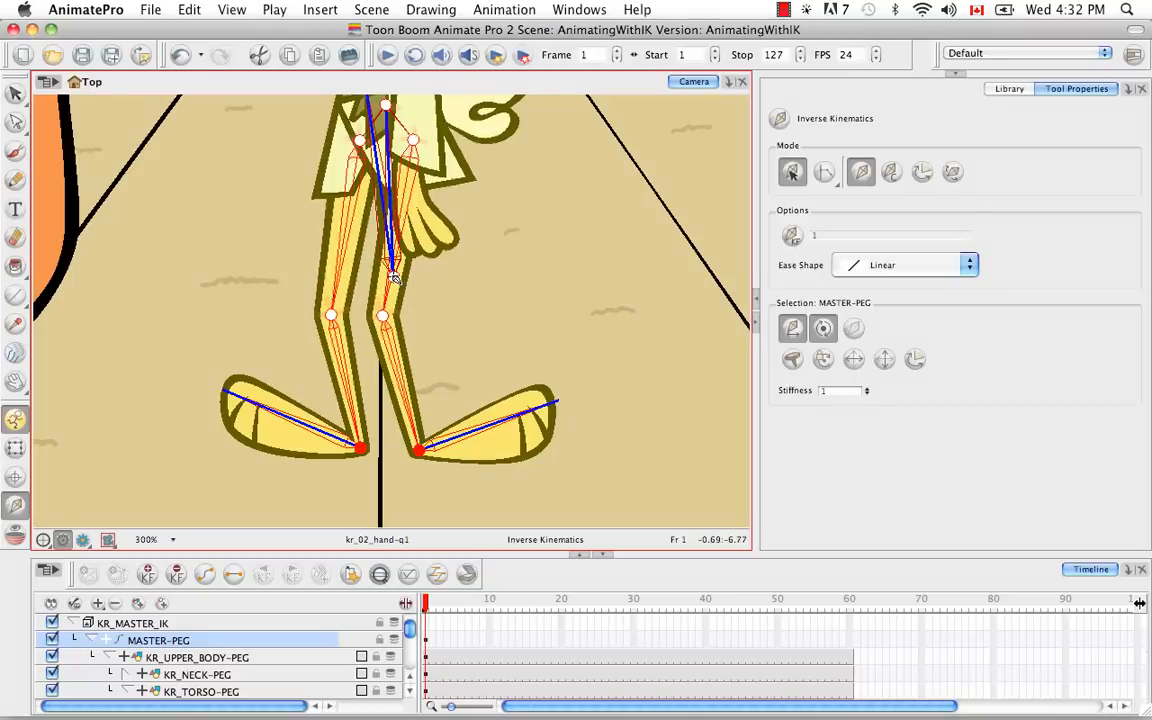
key(super+minus)
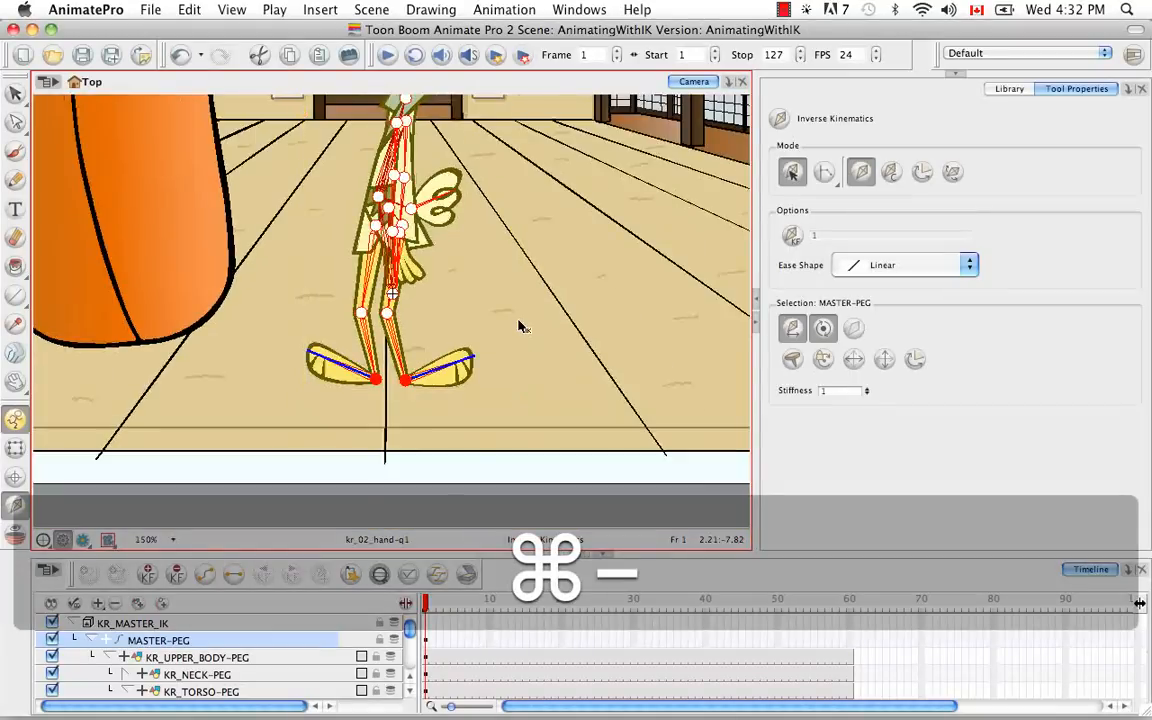
key(space)
drag(522, 326, 540, 414)
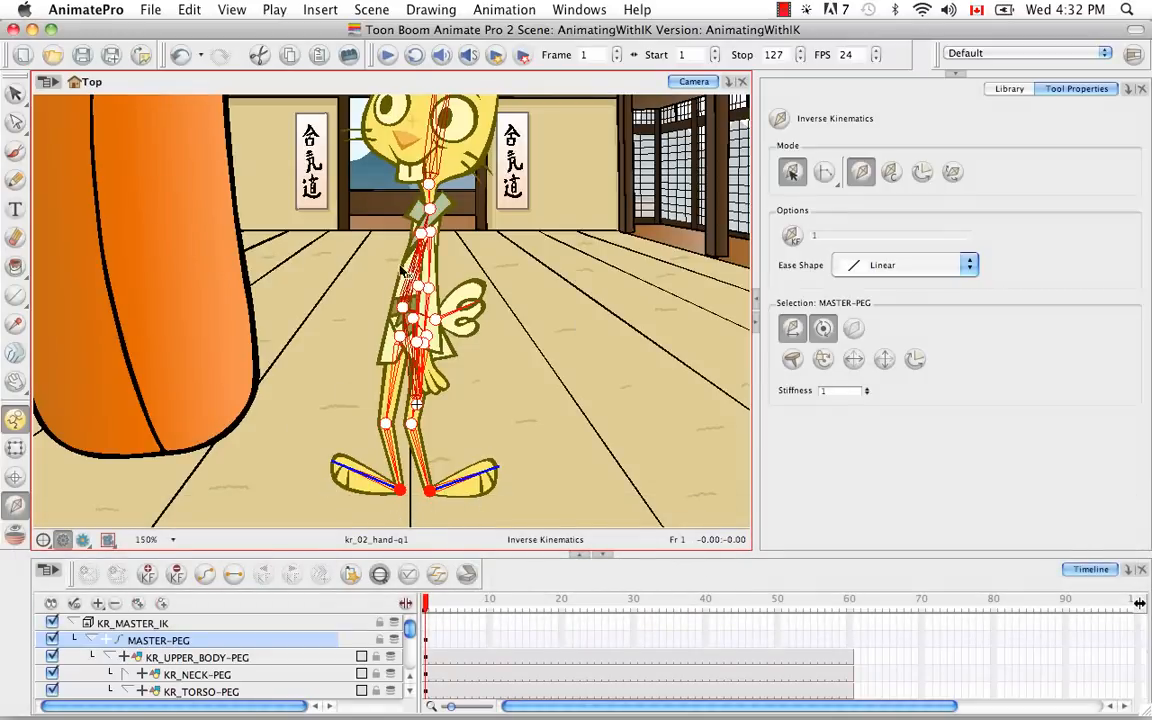
Swap the kr_02_foot drawing at frame 1 to kr_02_foot-3, pointing toward the punching bag, and shift the foot onto its ankle.
click(15, 451)
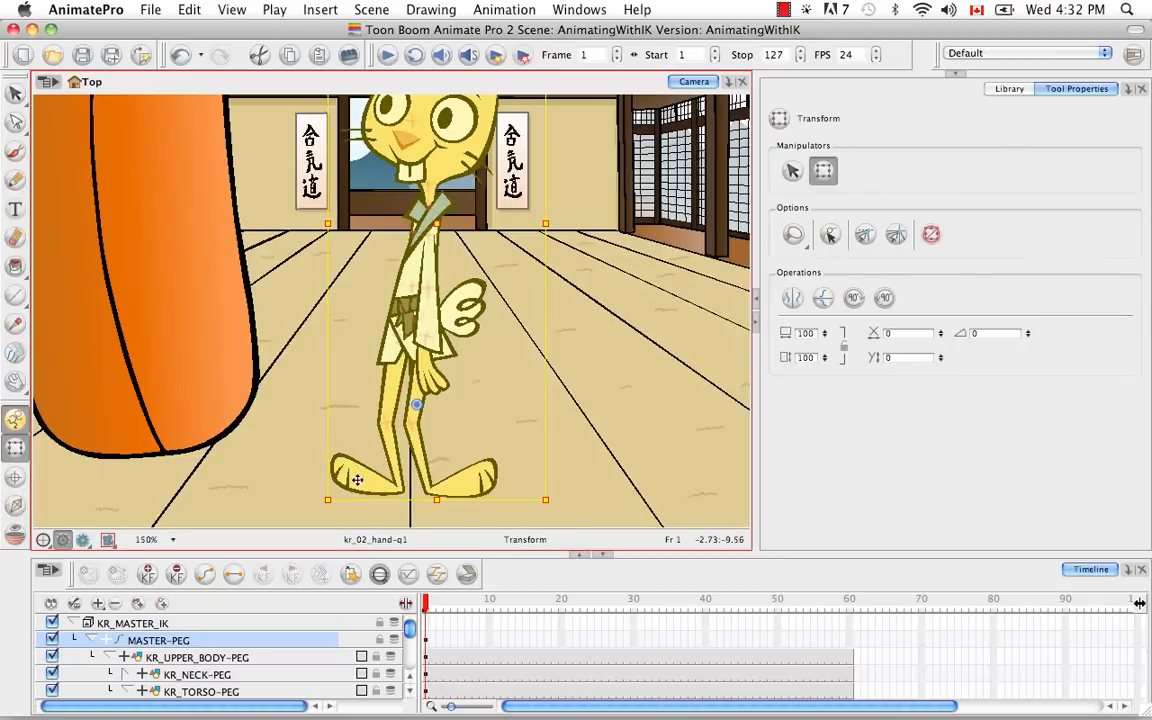
click(467, 480)
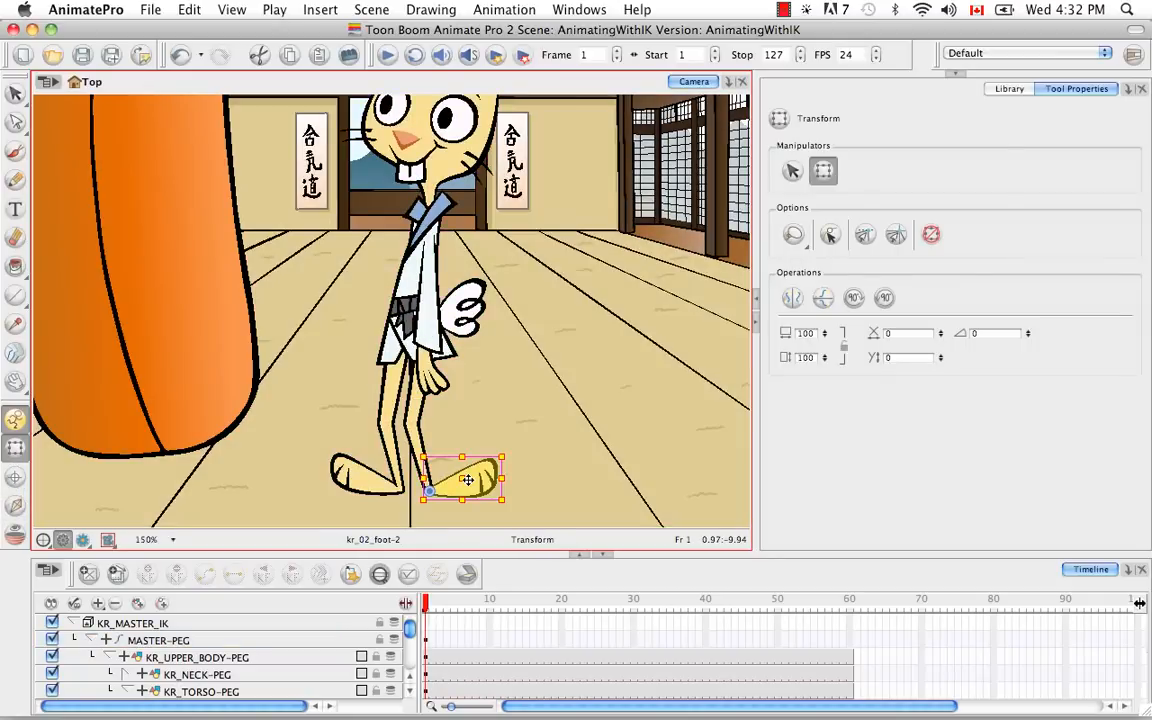
click(380, 574)
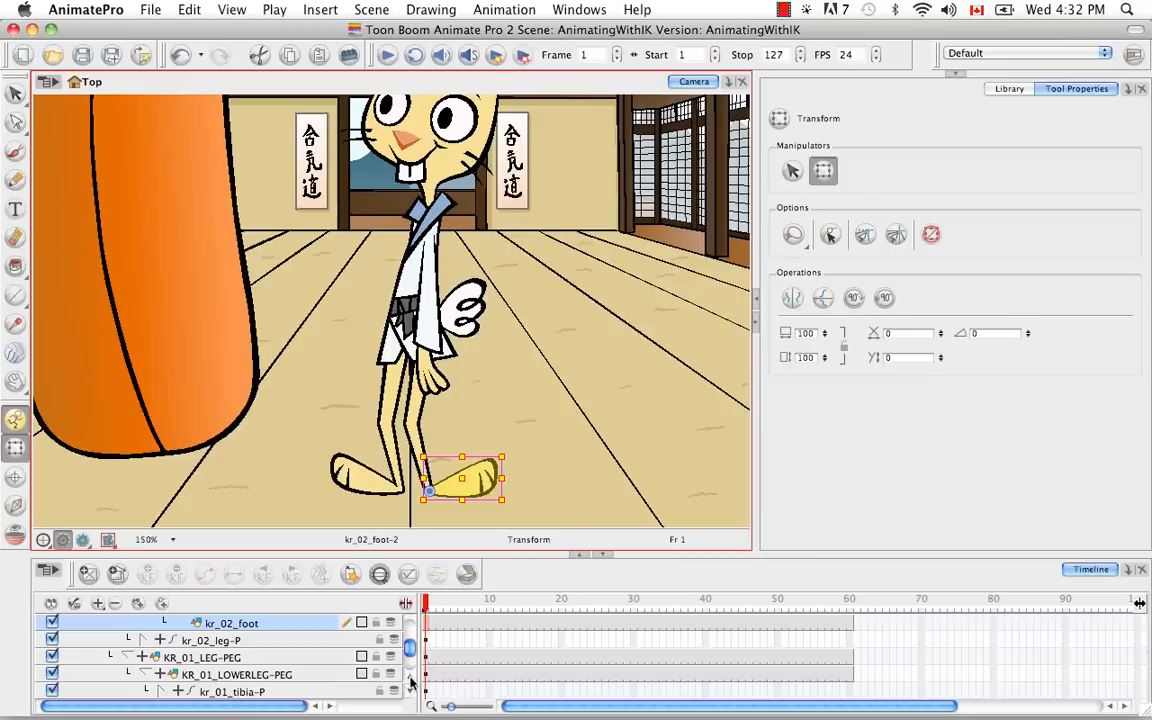
scroll(410, 683, up, 1)
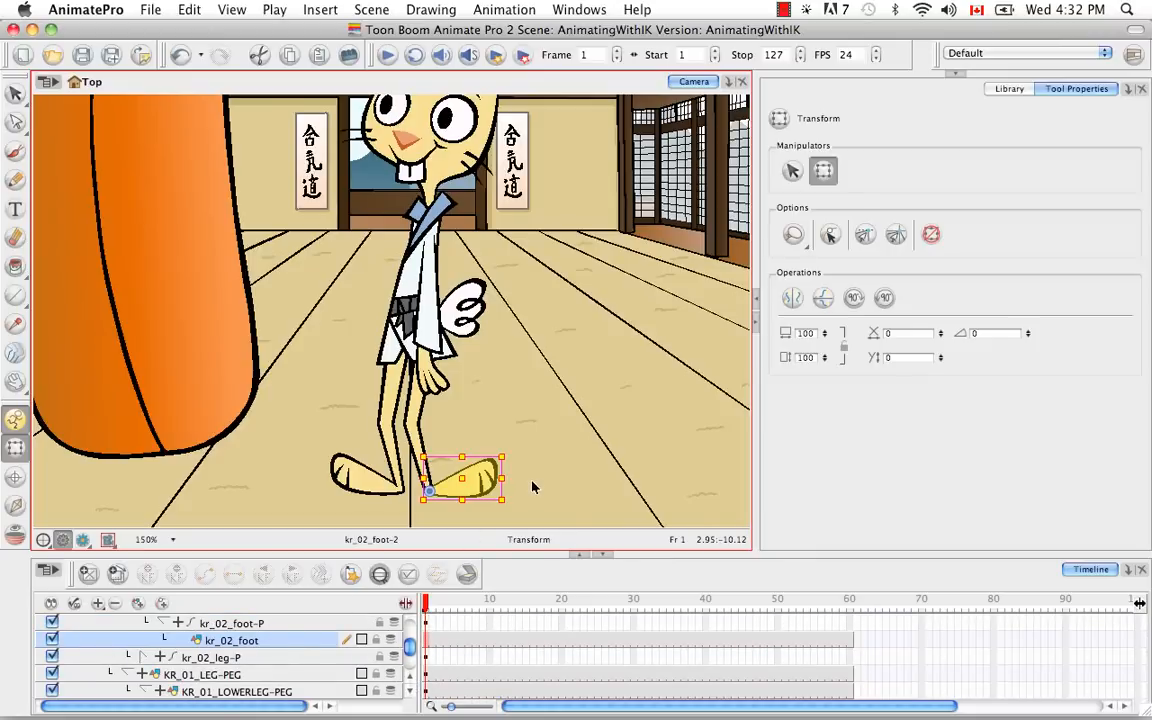
key(bracketright)
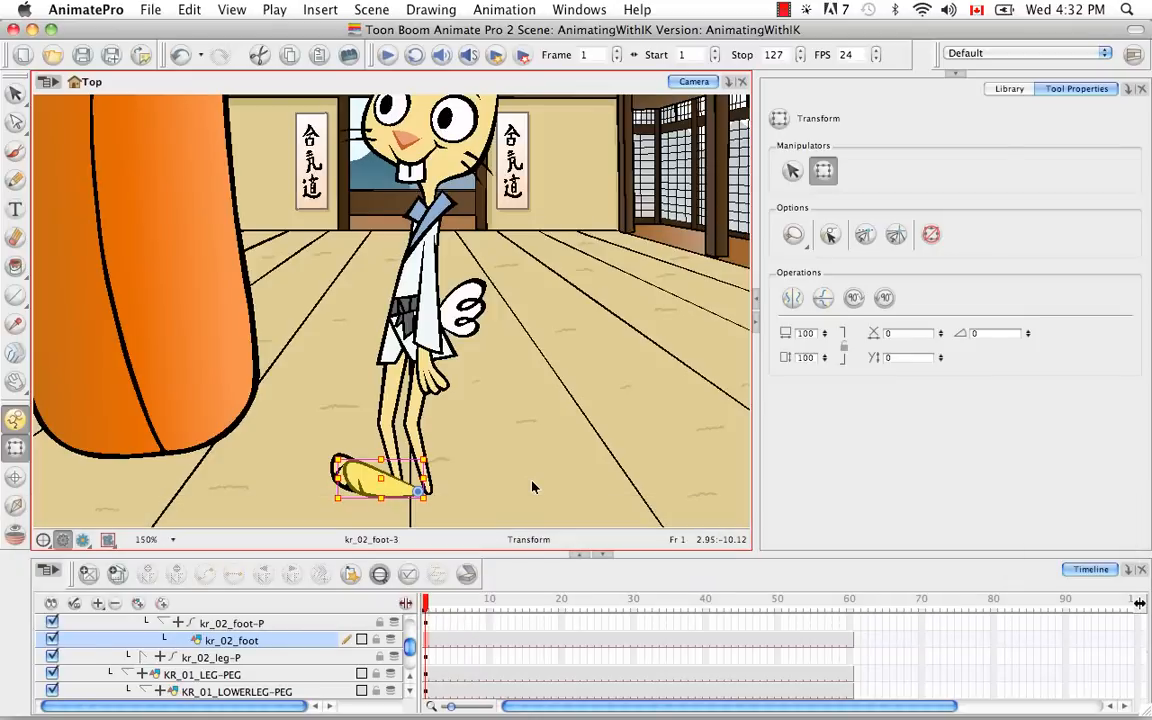
key(bracketright)
key(bracketright)
key(bracketleft)
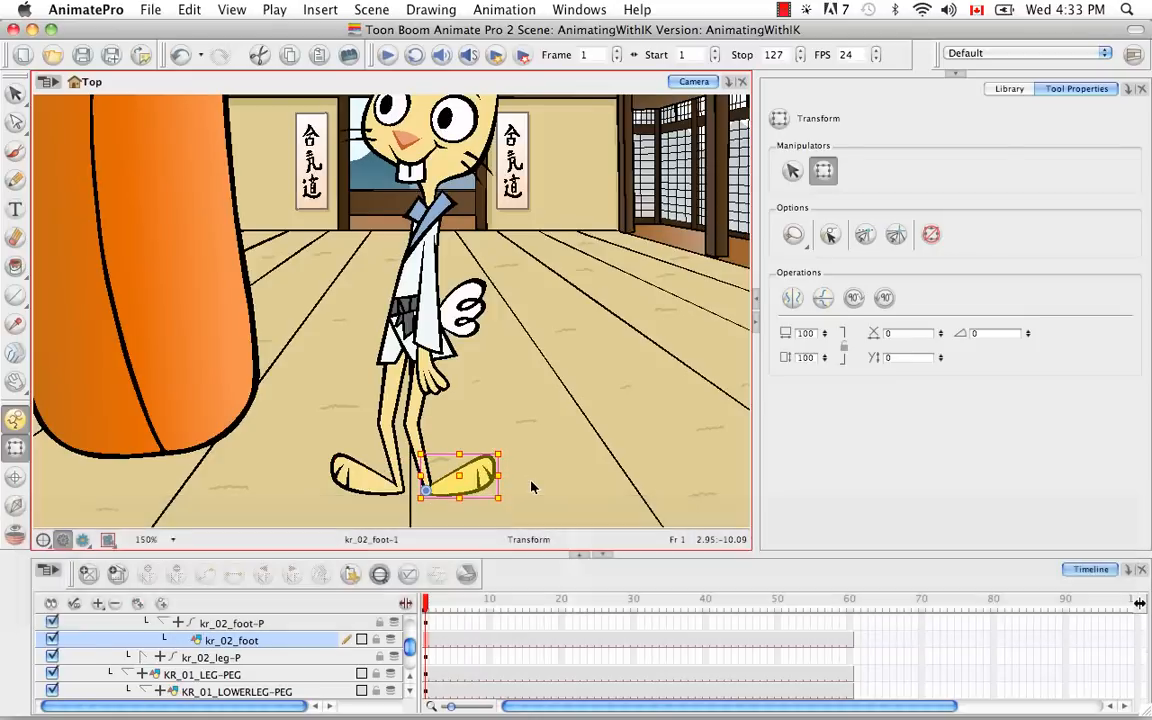
key(bracketright)
key(bracketright)
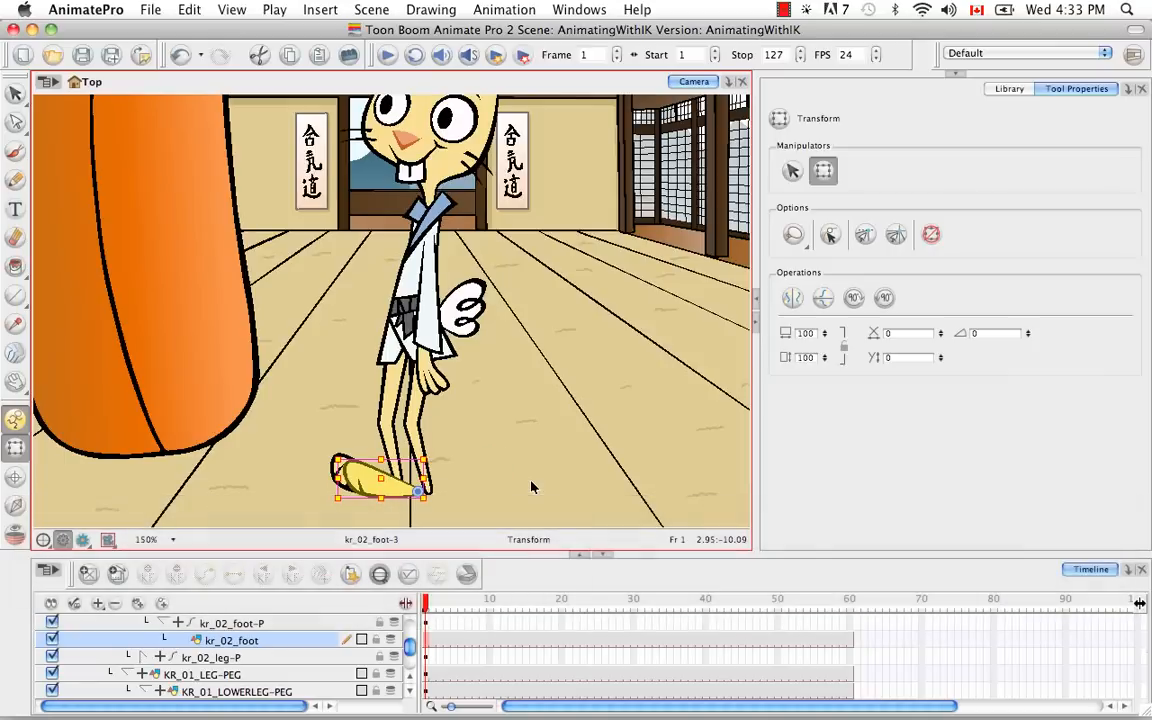
drag(398, 482, 410, 481)
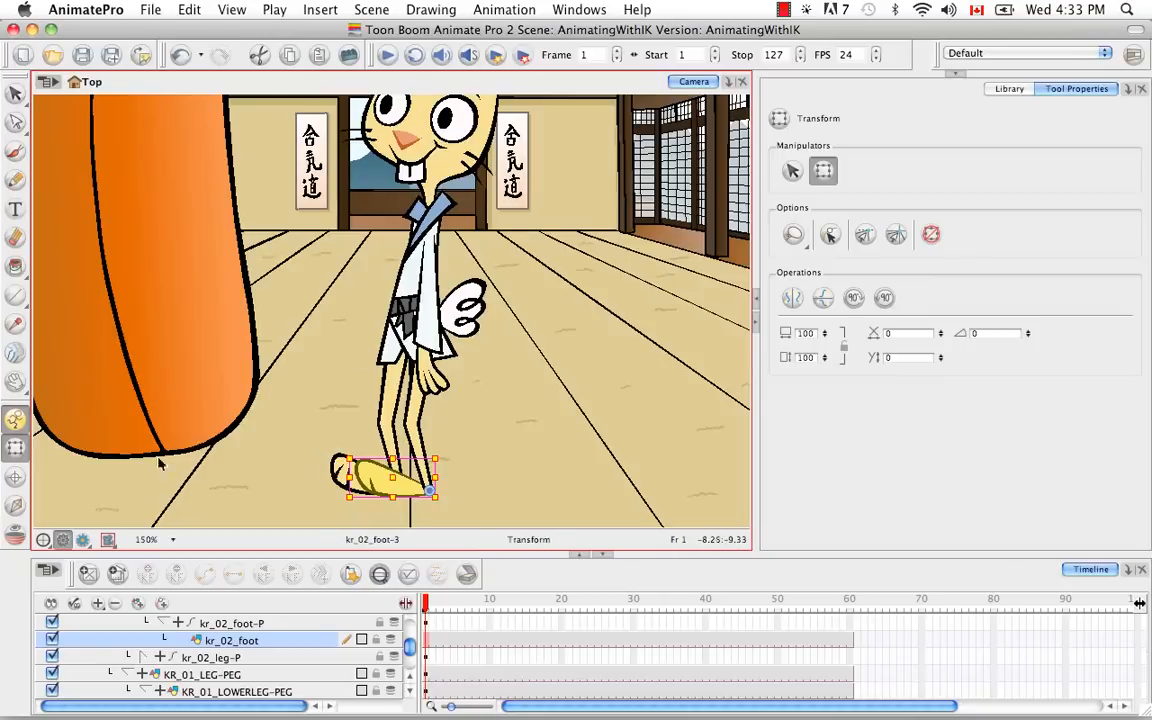
Raise kr_02_hand in front of the chest with inverse kinematics, tilt it toward the punching bag, and swap its drawing to kr_02_hand-q2.
click(17, 506)
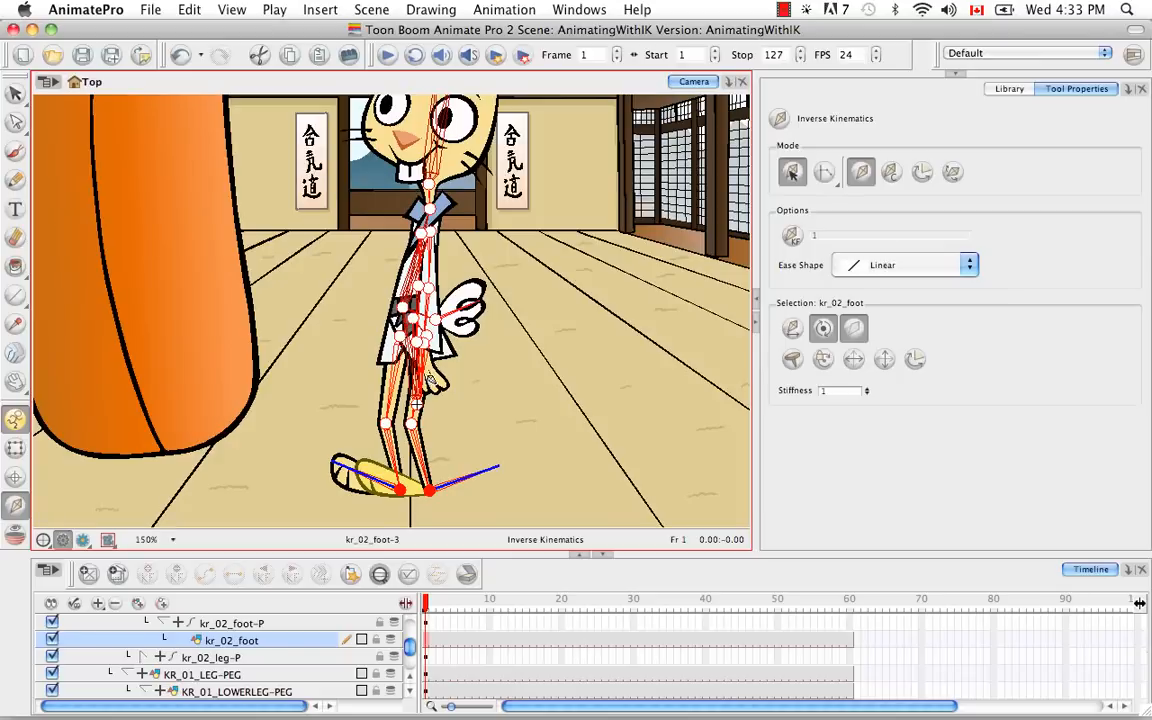
super+click(427, 365)
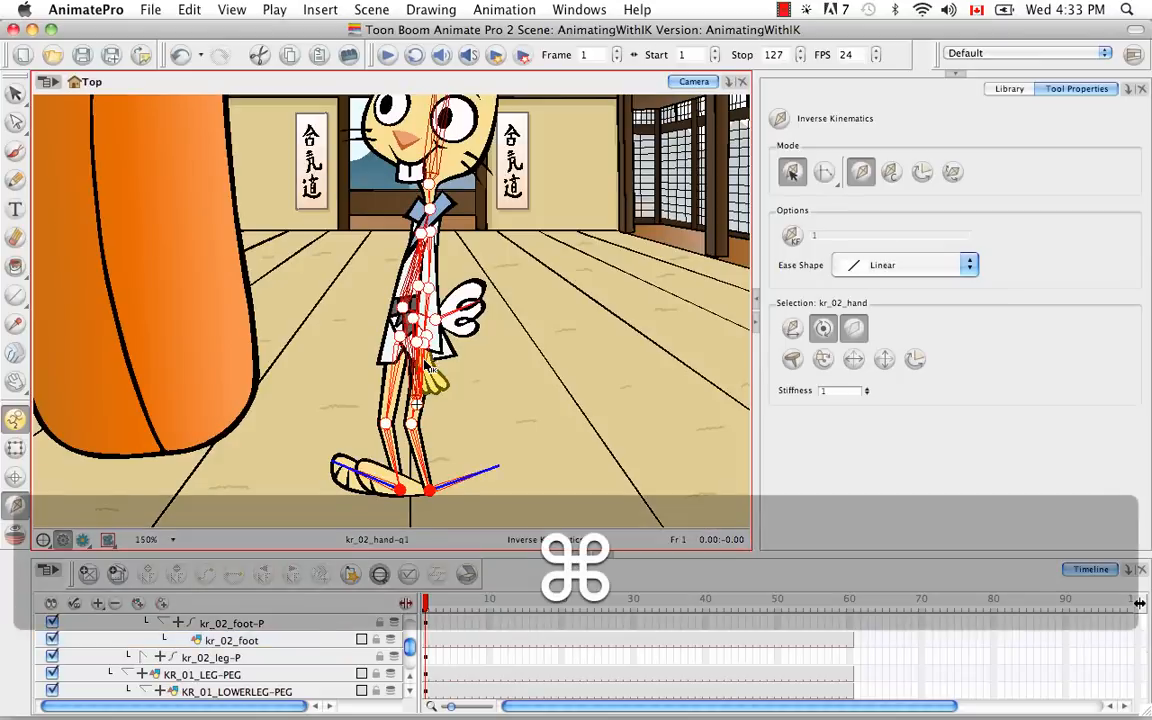
mouse_move(427, 365)
mouse_down()
mouse_move(378, 336)
mouse_move(358, 366)
mouse_move(250, 258)
mouse_move(258, 202)
mouse_move(318, 192)
mouse_move(334, 240)
mouse_move(366, 224)
mouse_up()
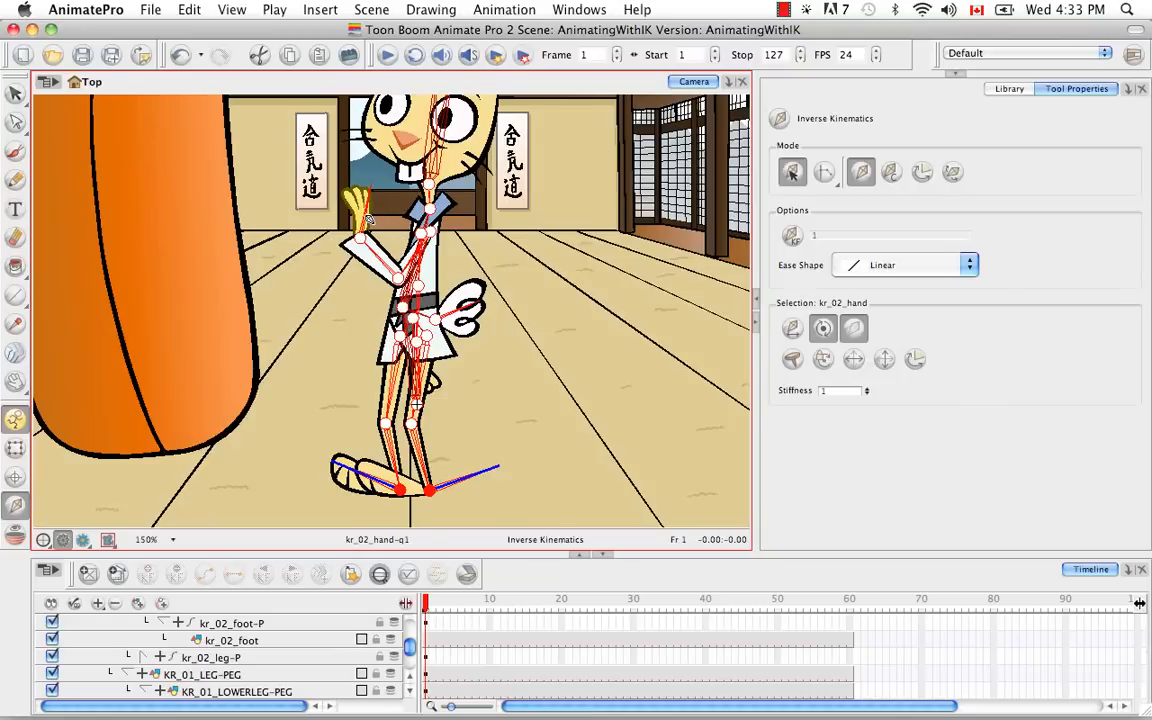
drag(369, 219, 350, 224)
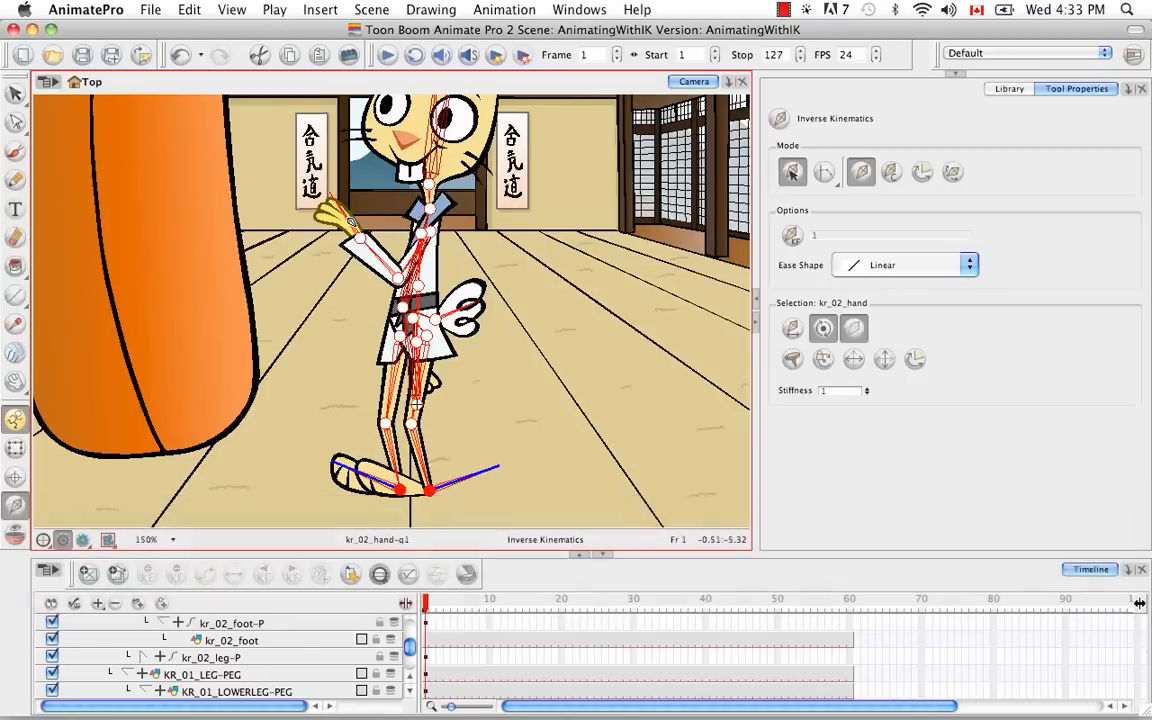
click(14, 451)
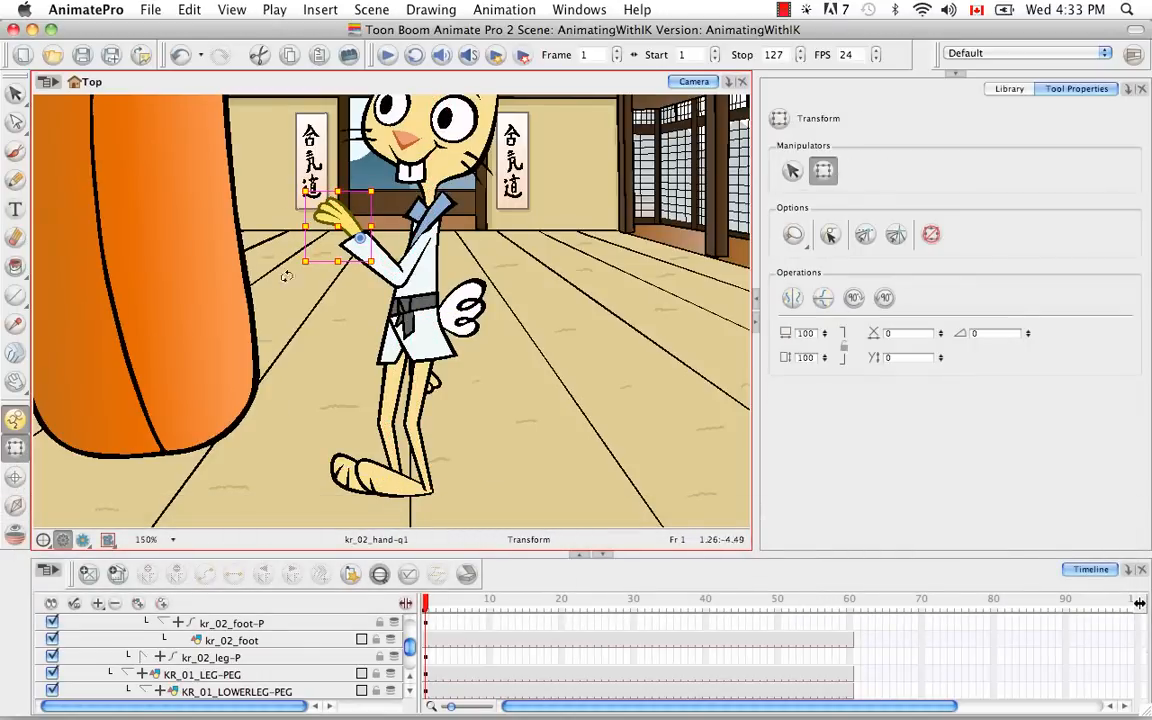
key(])
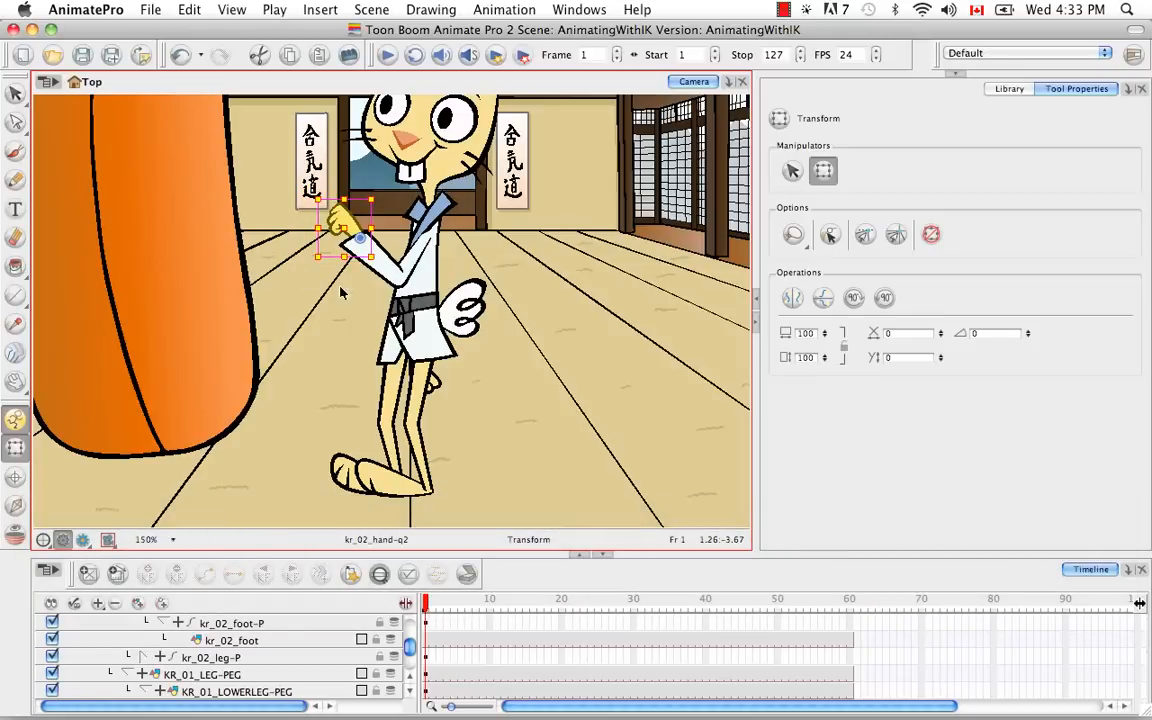
Select the peg kr_01_hand-P and raise the far arm with inverse kinematics until its hand sits just behind the near fist.
click(16, 505)
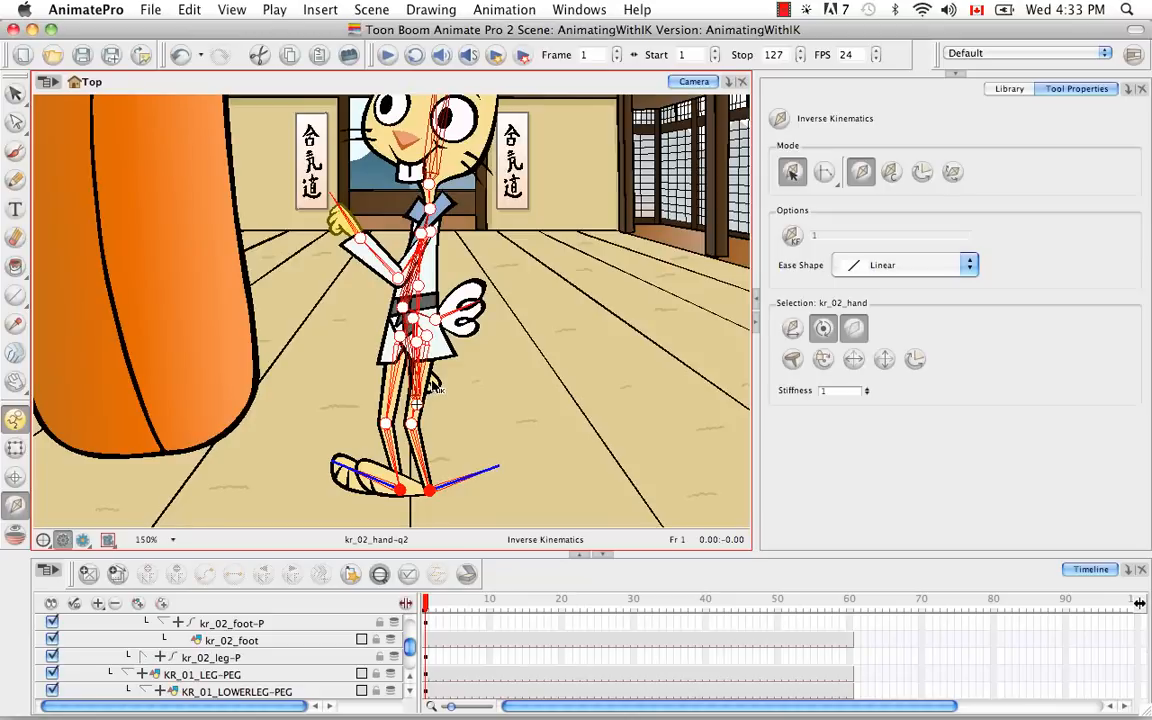
super+click(432, 385)
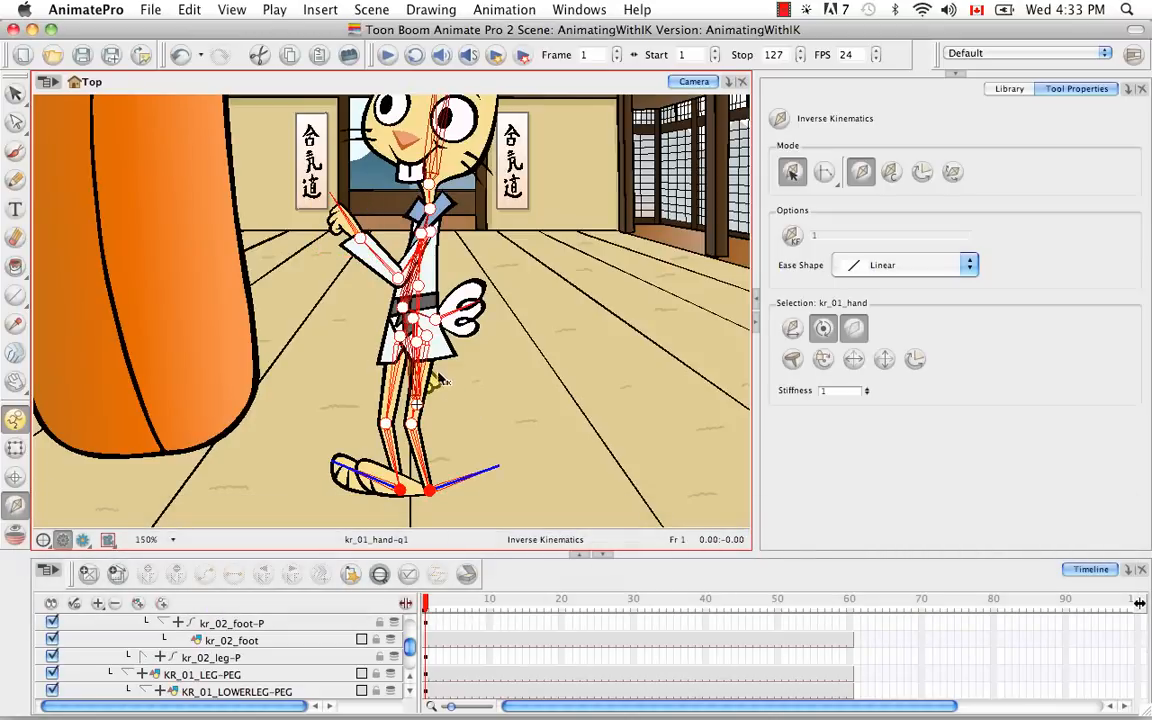
key(super+z)
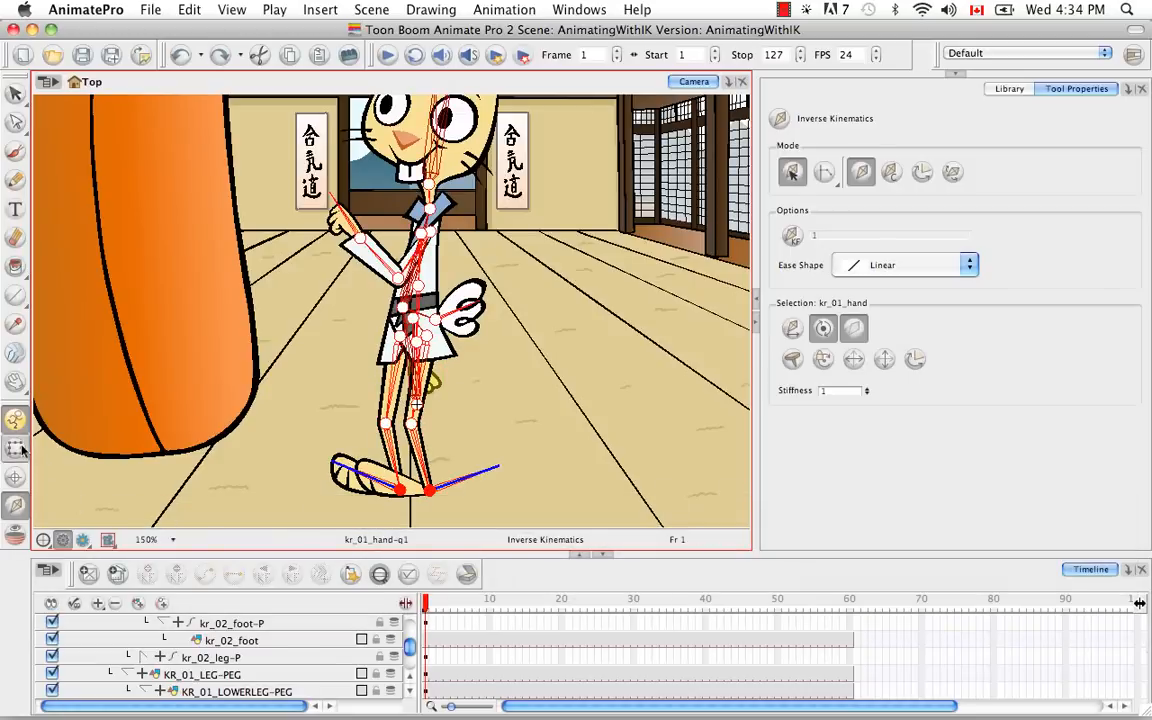
key(shift+t)
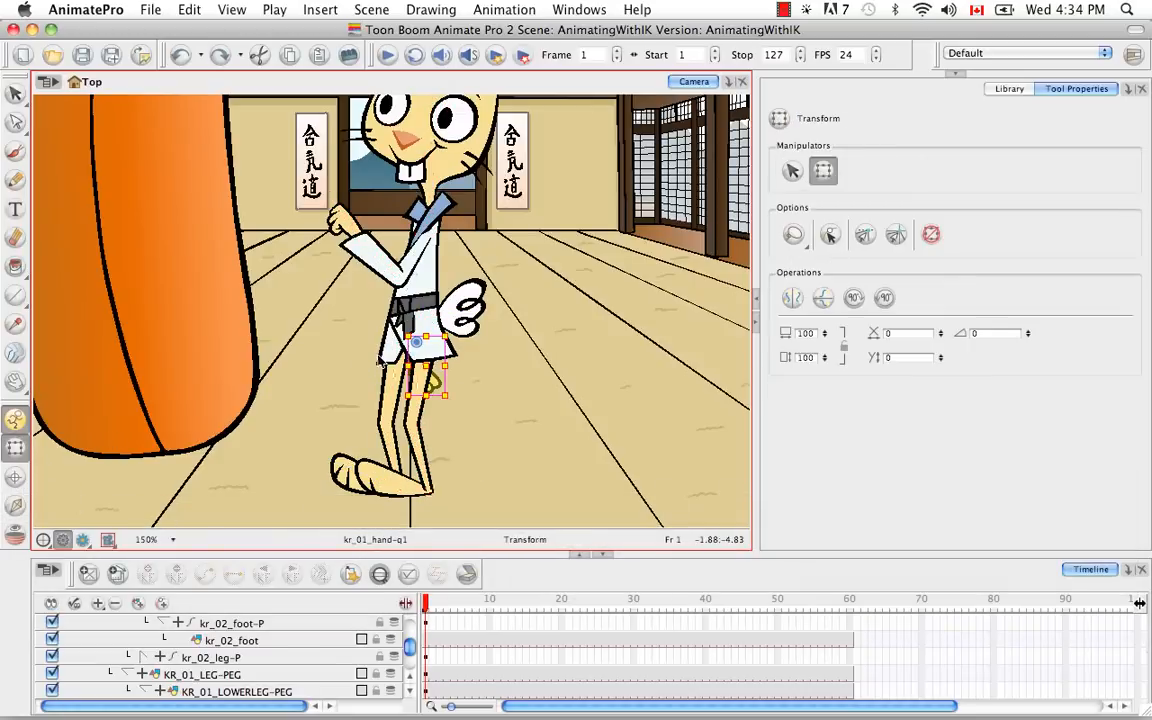
click(380, 575)
scroll(411, 680, up, 1)
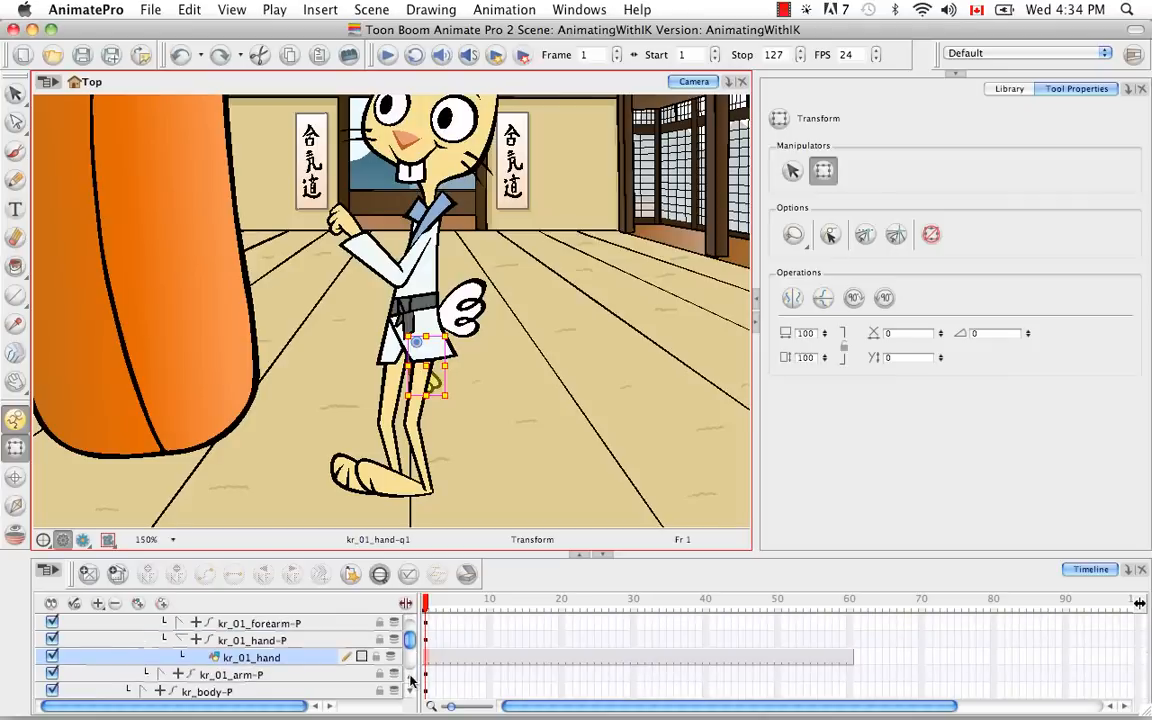
key(b)
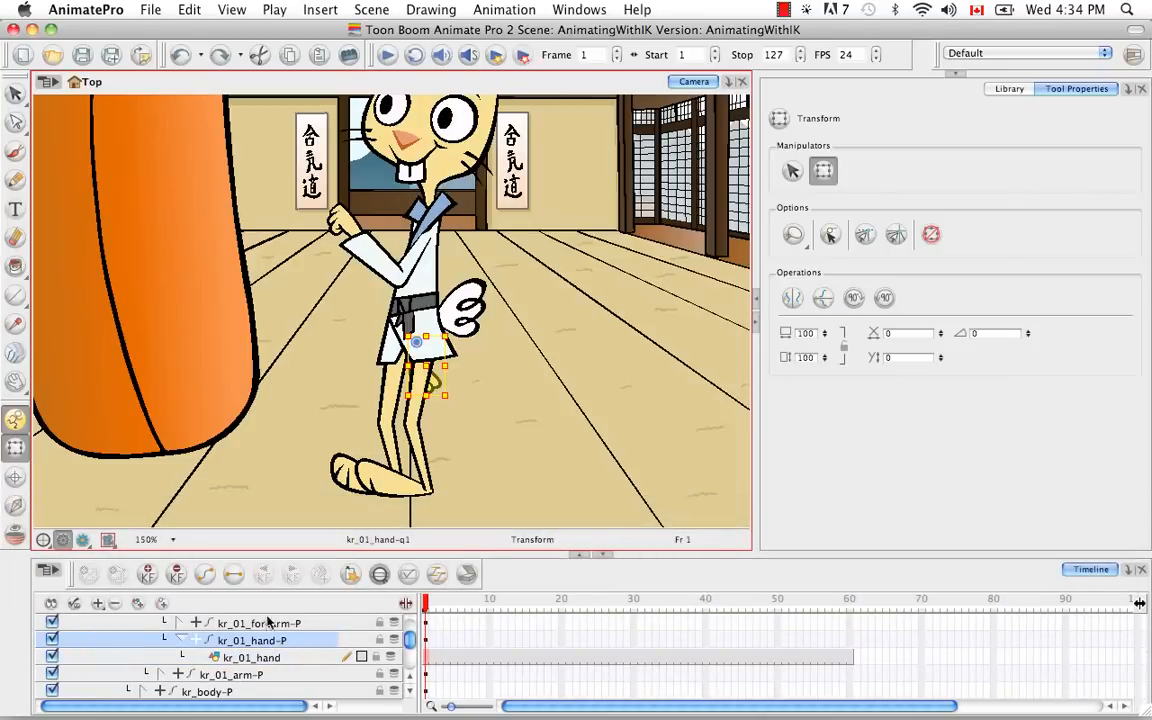
key(shift+i)
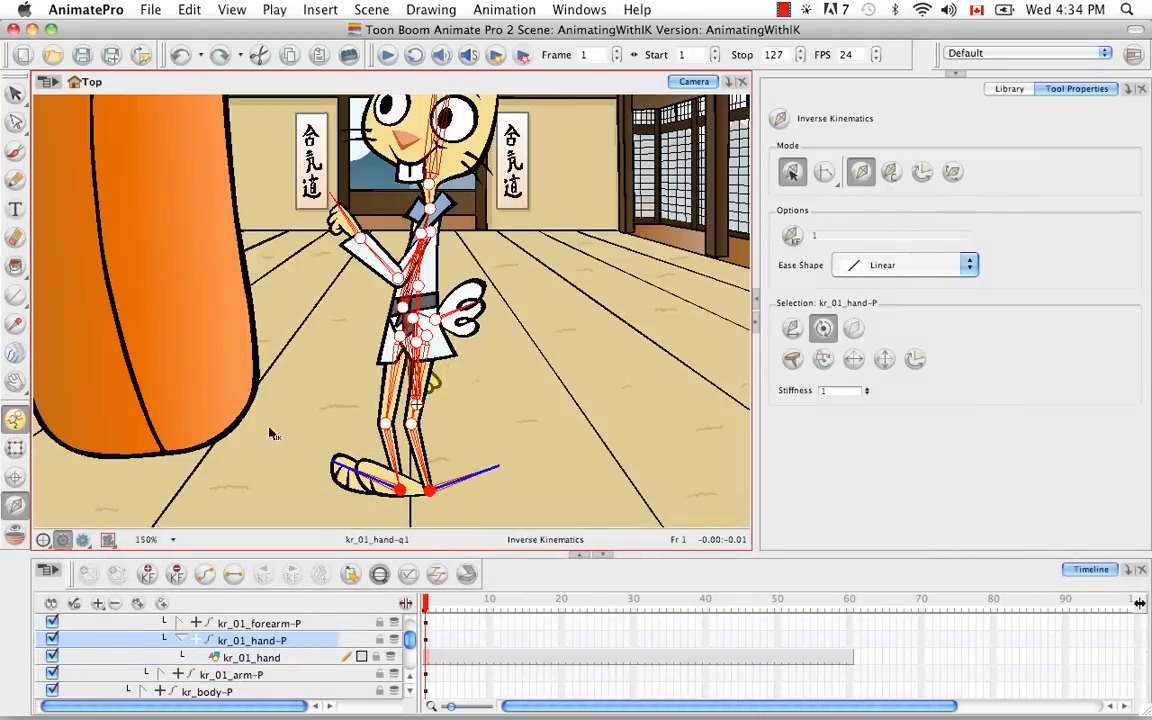
click(424, 391)
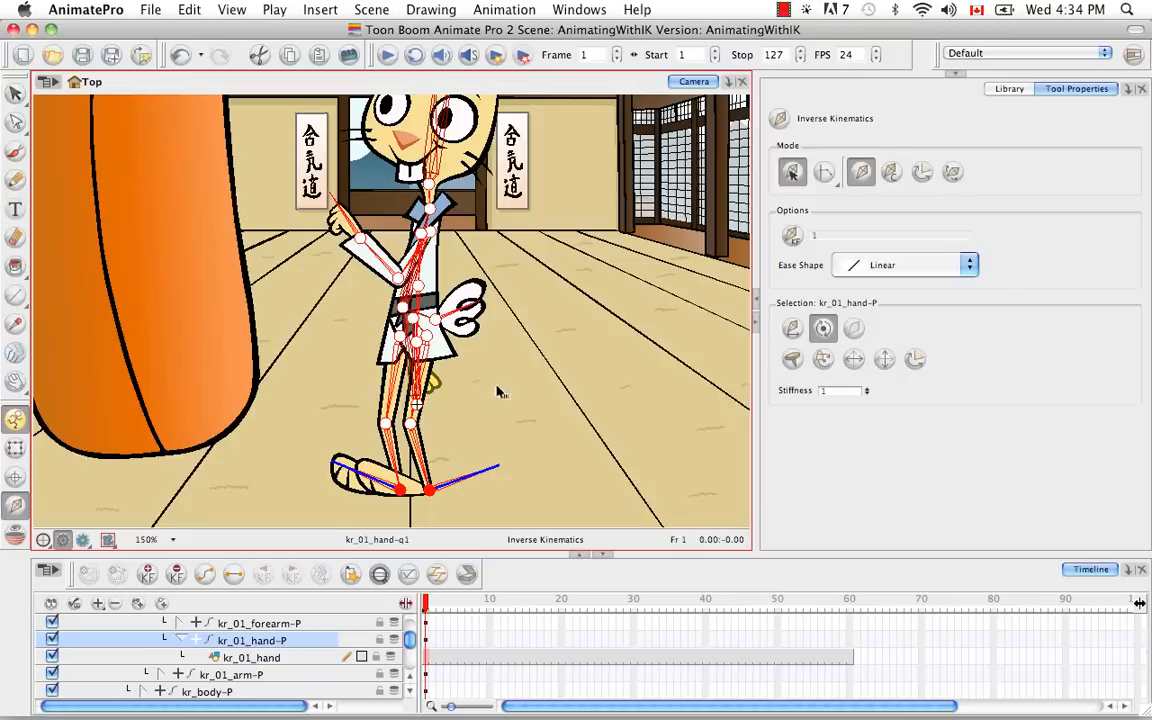
drag(422, 376, 363, 195)
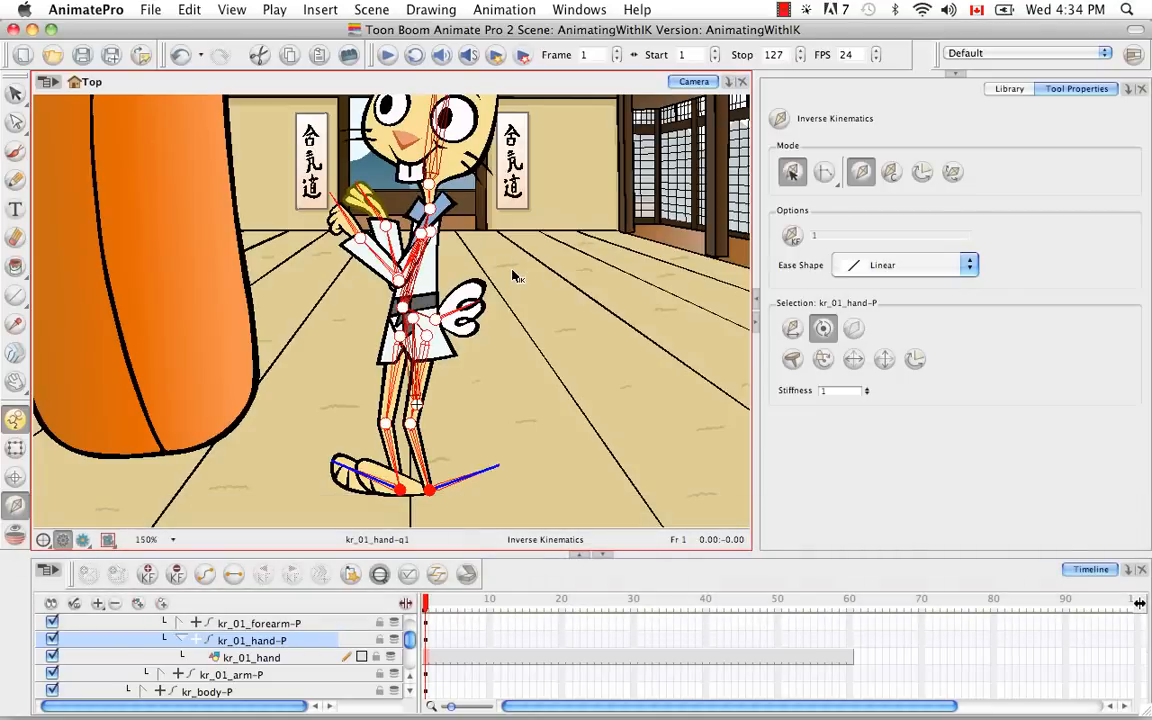
Swap the kr_01_hand drawing at frame 1 to kr_01_hand-q2.
click(15, 449)
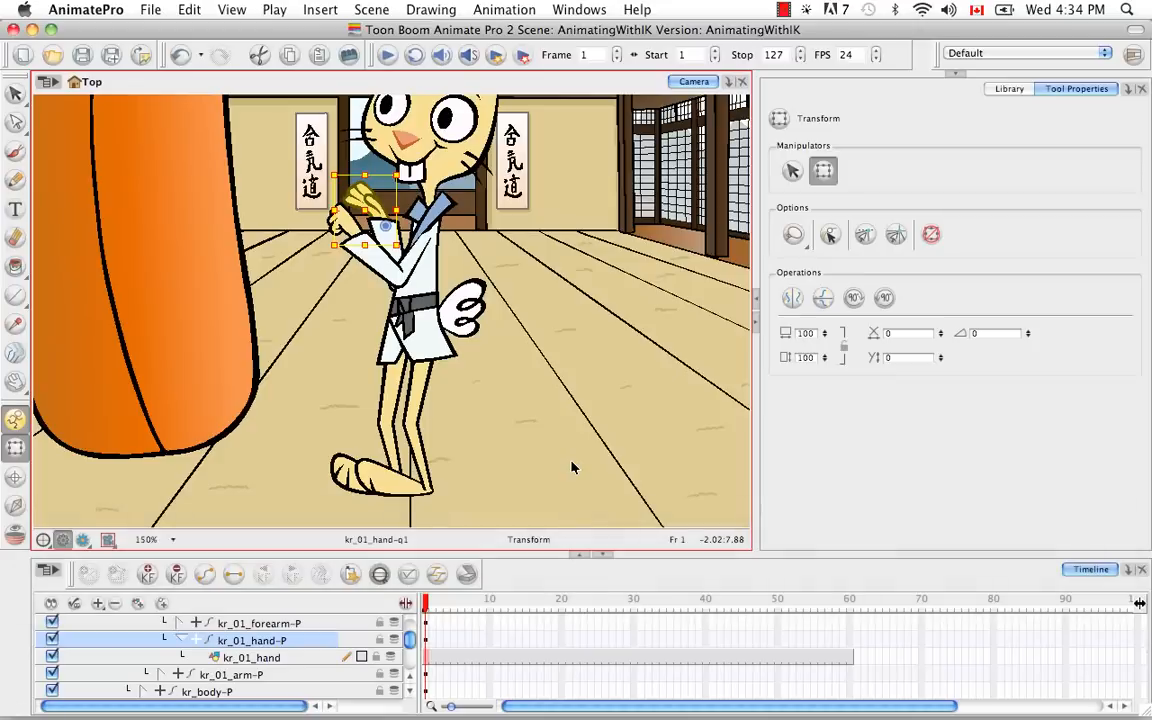
click(312, 659)
key(bracketright)
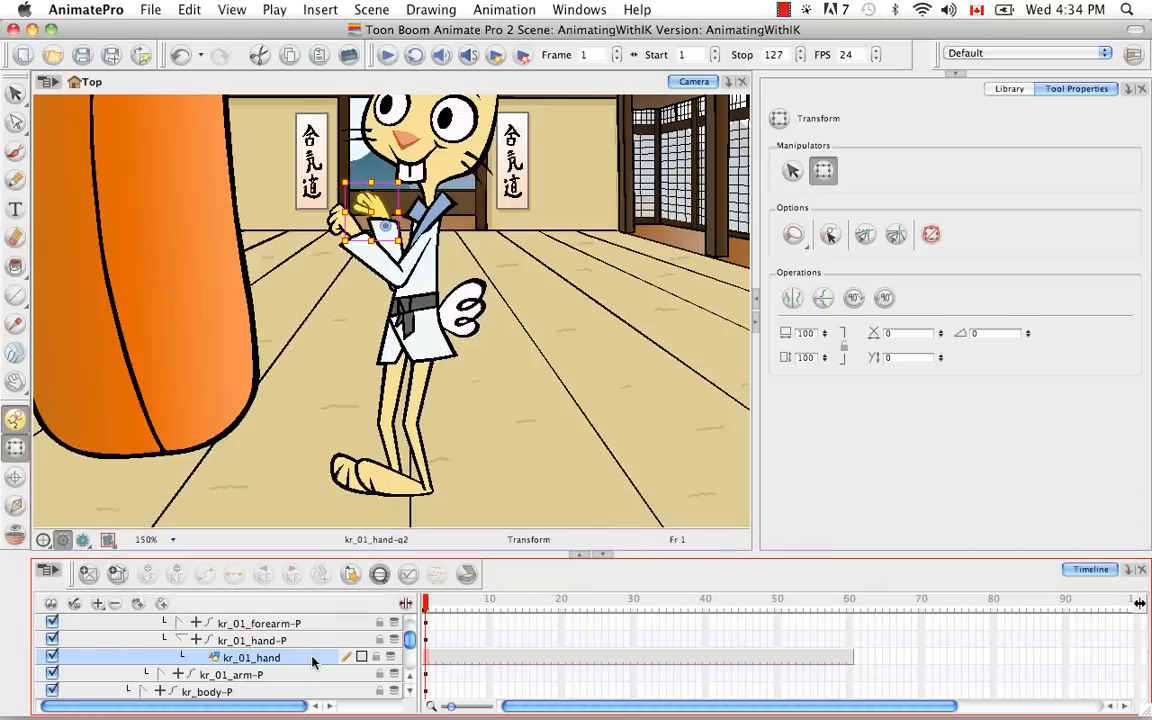
Flip the rabbit's kr_02_ear horizontally and rotate it clockwise about its base so it stands nearly upright.
key(space)
drag(428, 455, 599, 378)
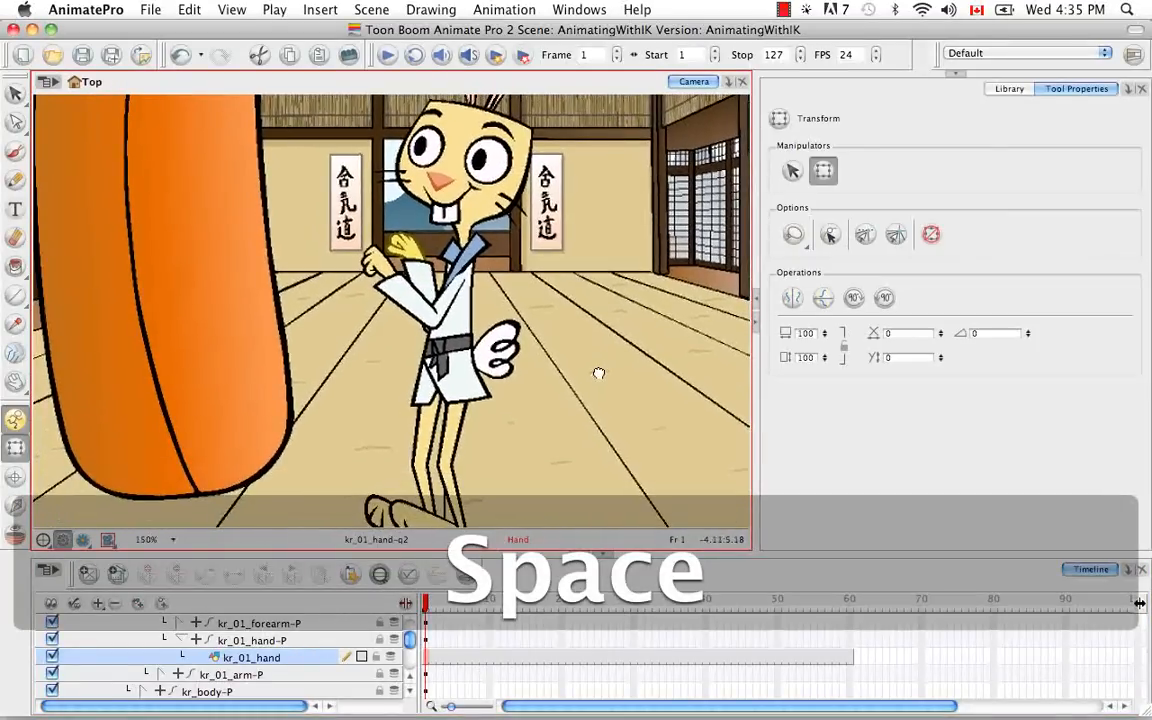
key(super+minus)
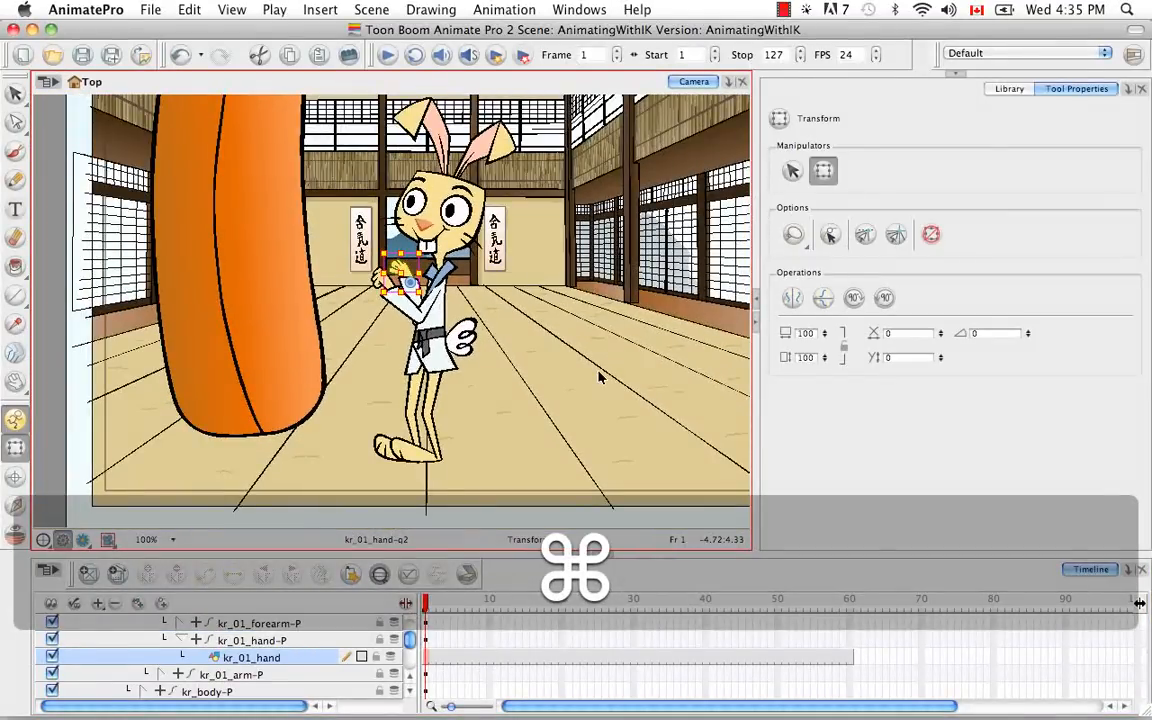
key(super+equal)
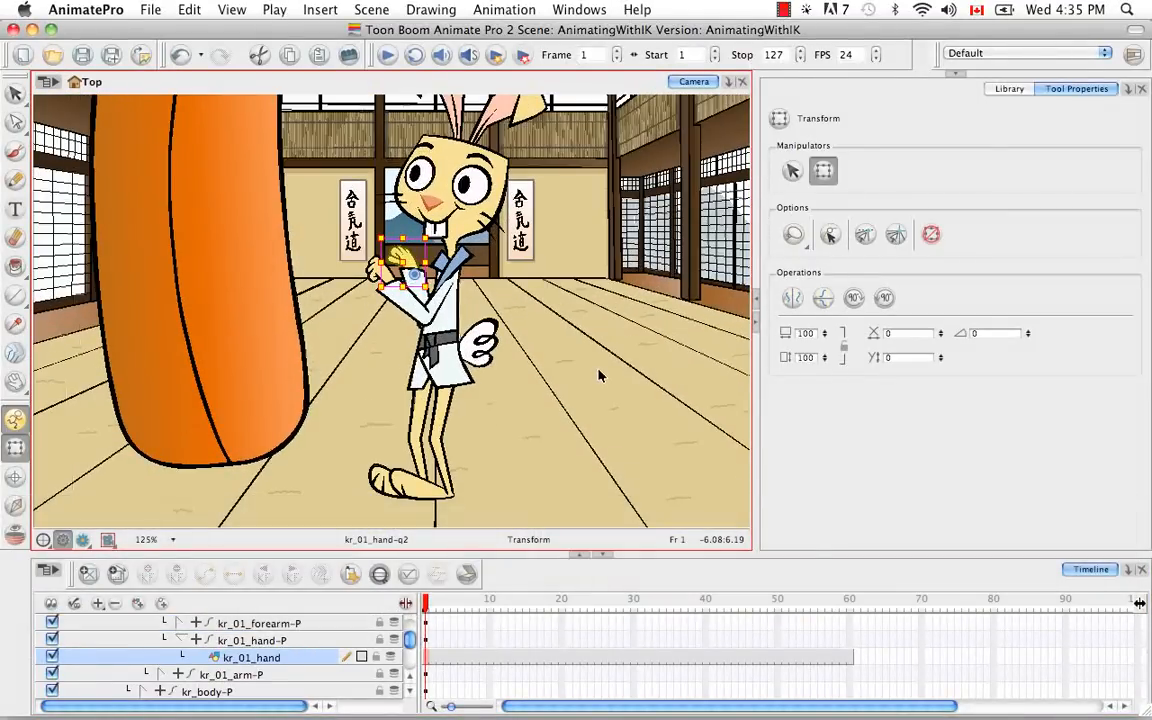
key(space)
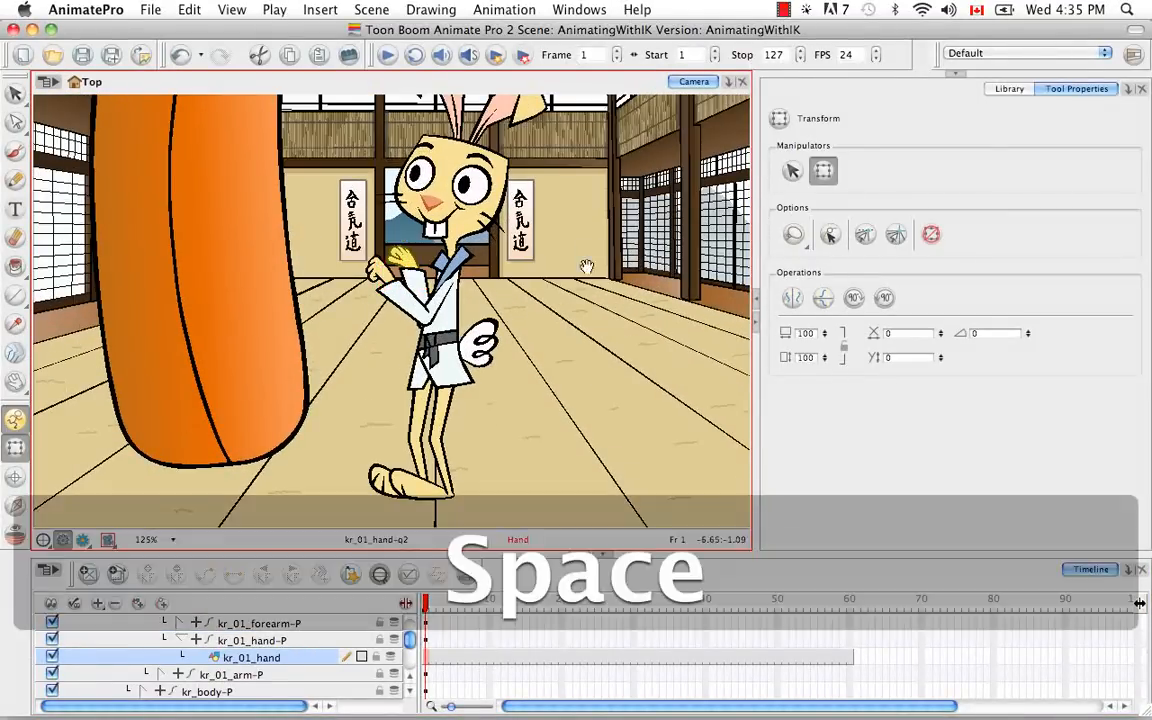
drag(589, 249, 599, 284)
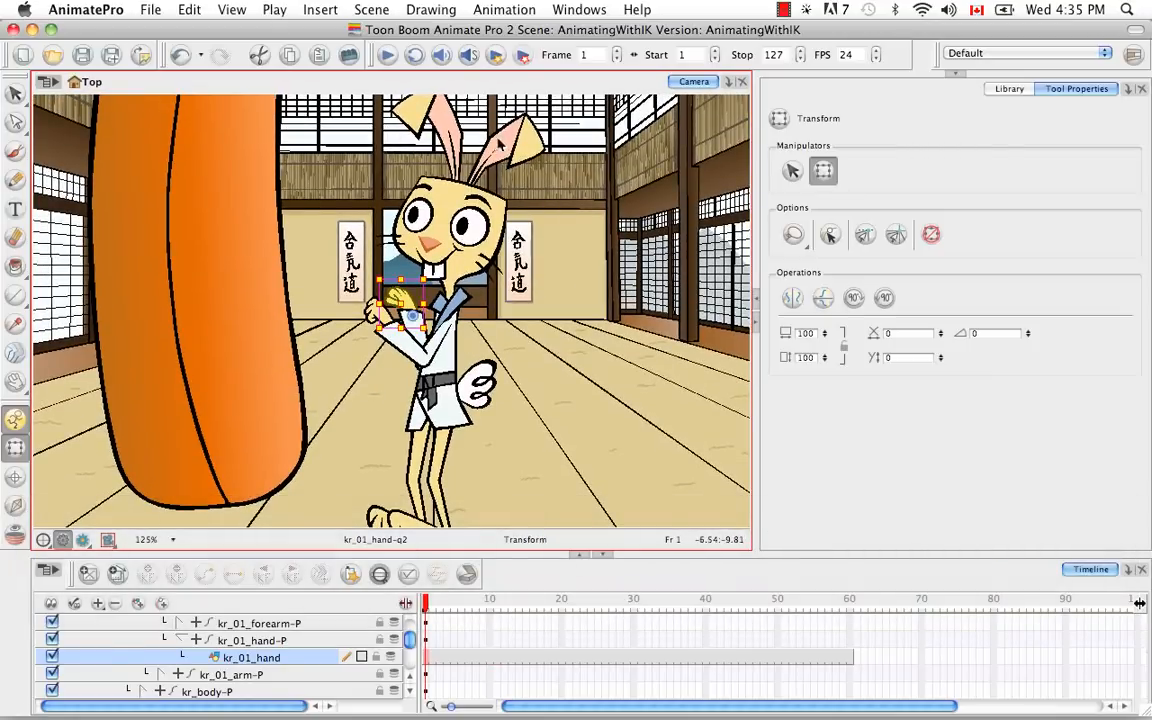
click(513, 143)
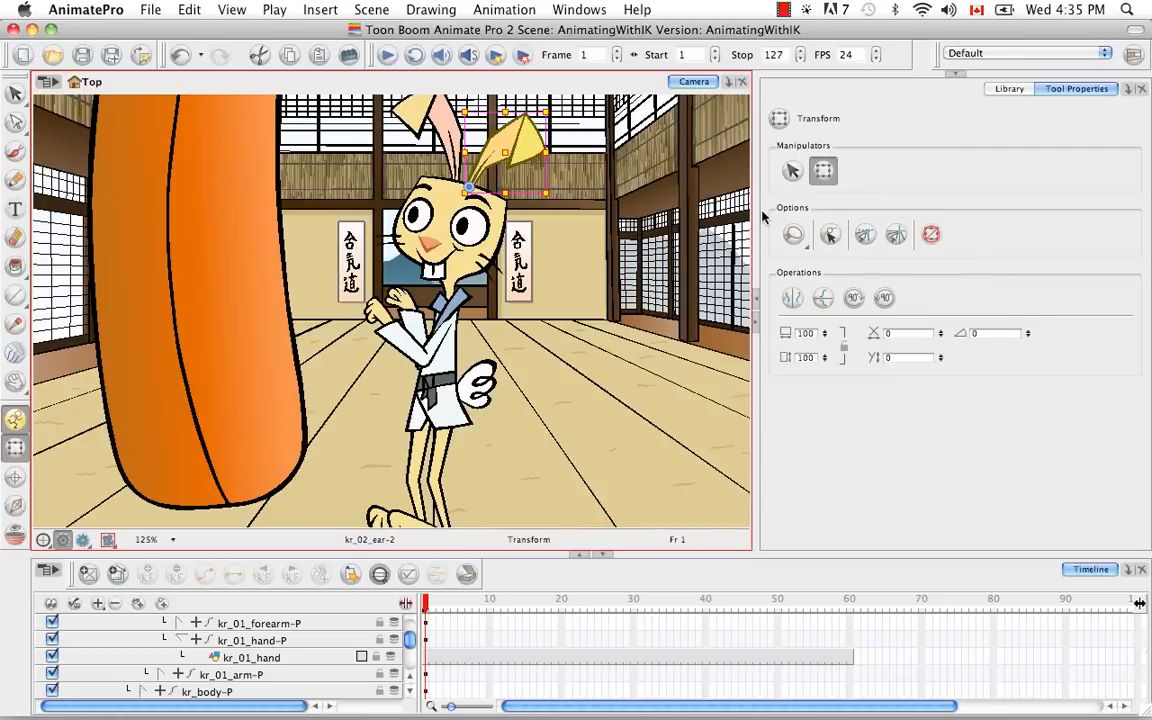
click(793, 297)
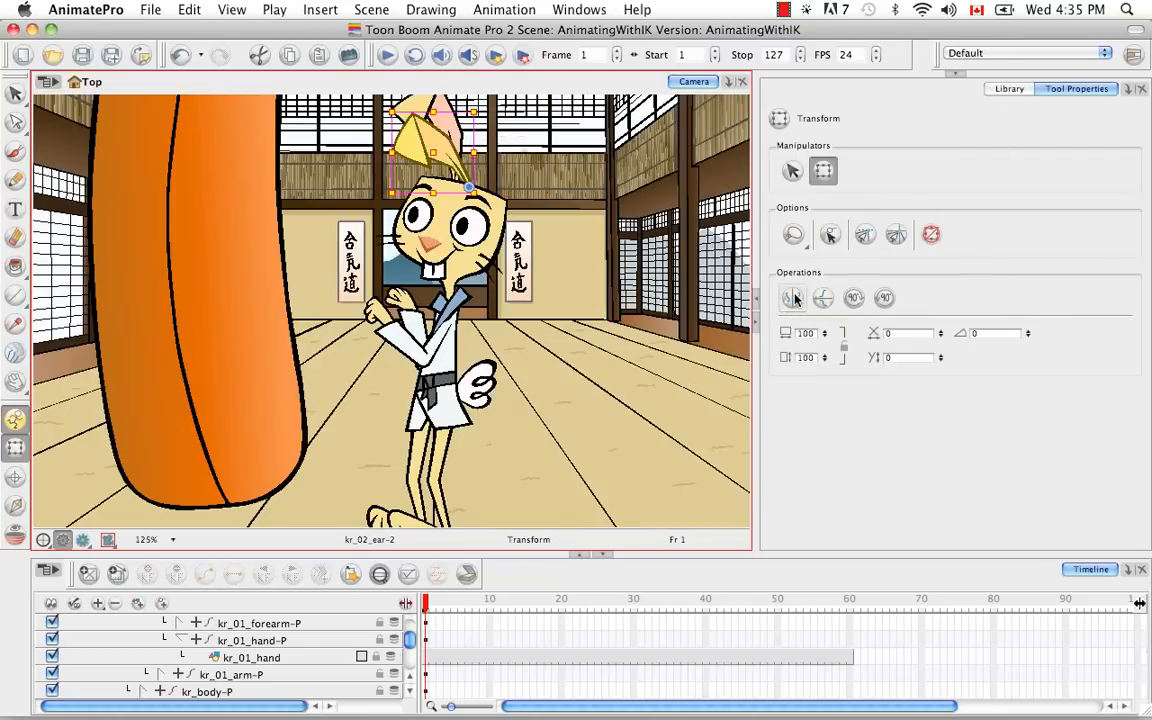
drag(488, 107, 540, 138)
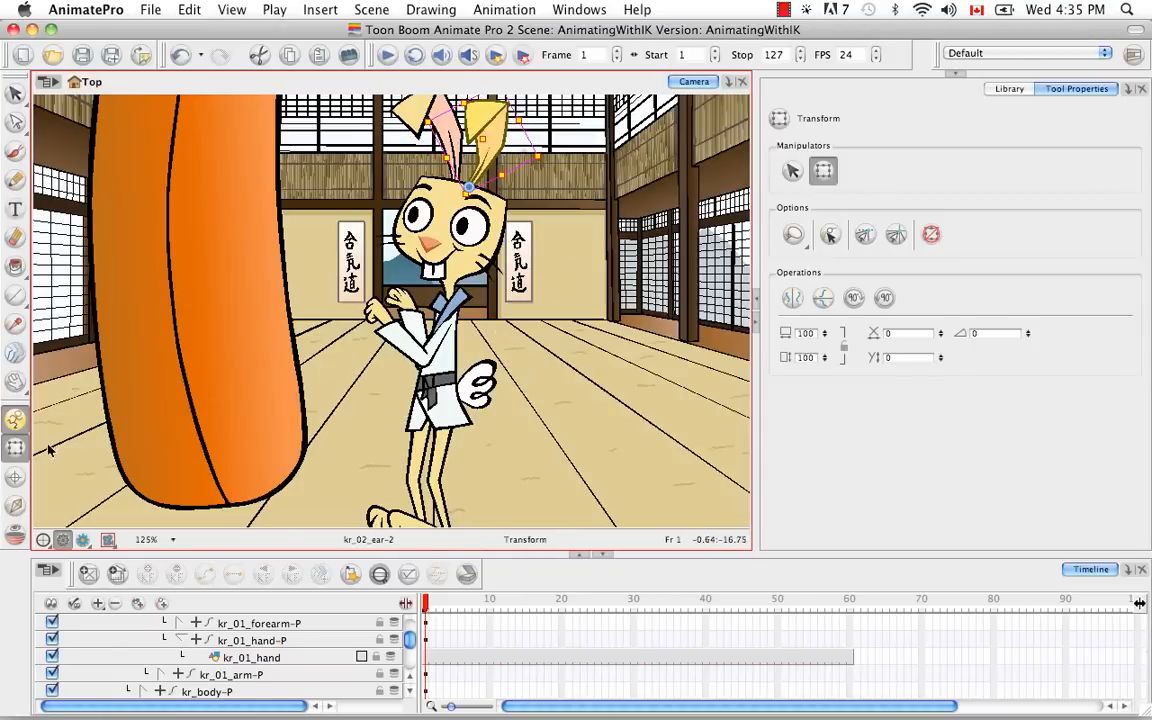
Select KR_HEAD-PEG and tilt the rabbit's whole head slightly toward the punching bag with inverse kinematics.
click(15, 505)
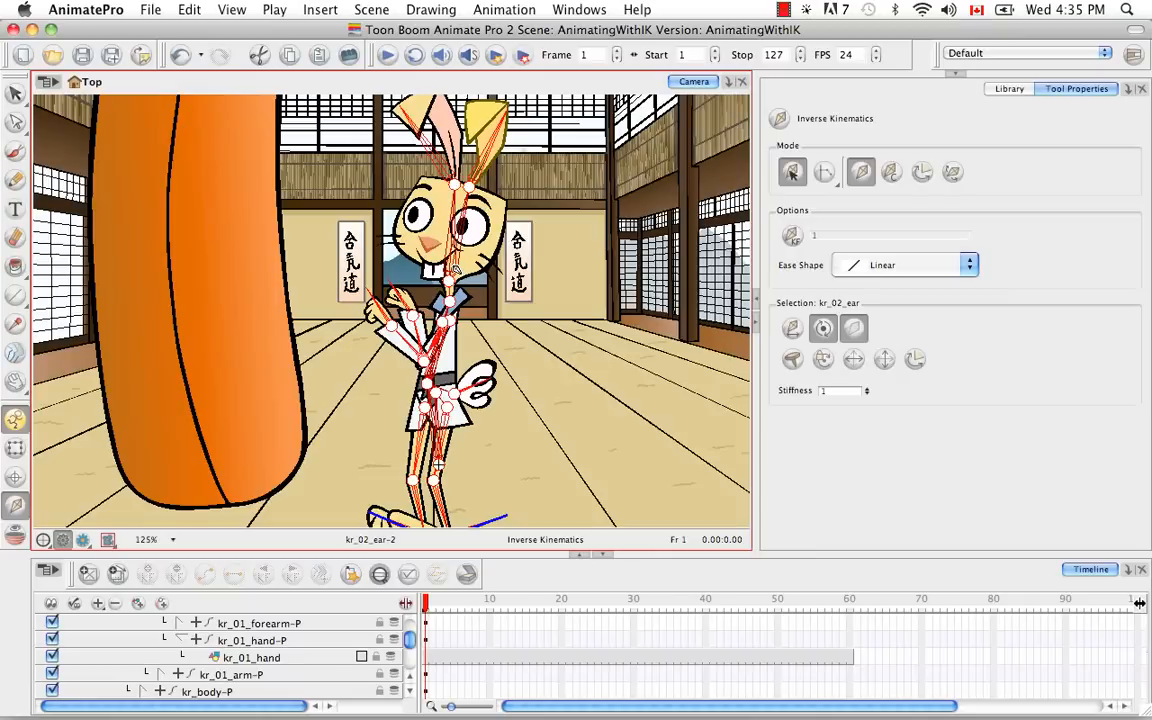
super+click(454, 267)
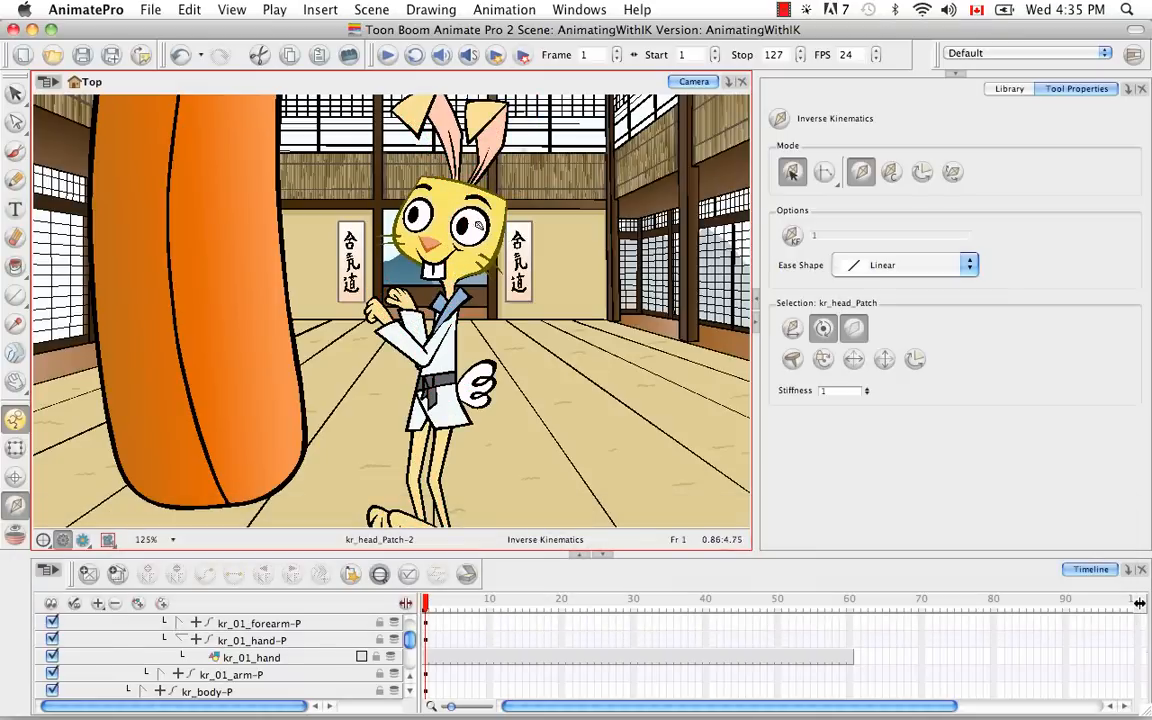
super+click(463, 286)
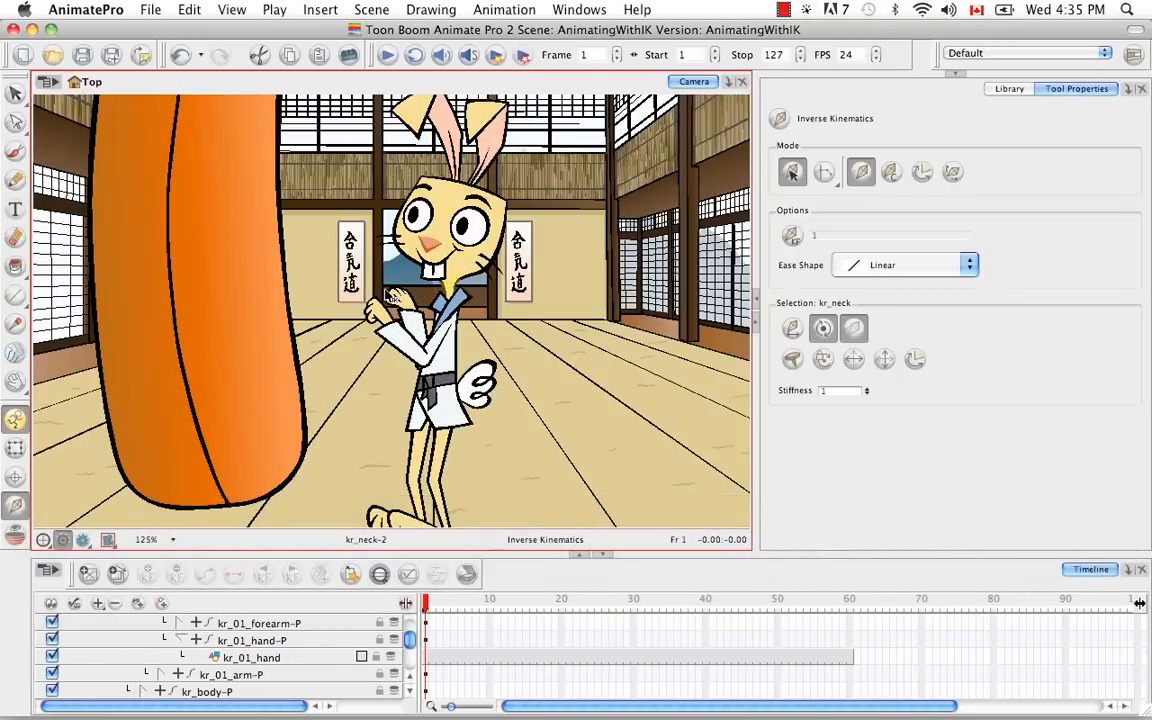
click(380, 575)
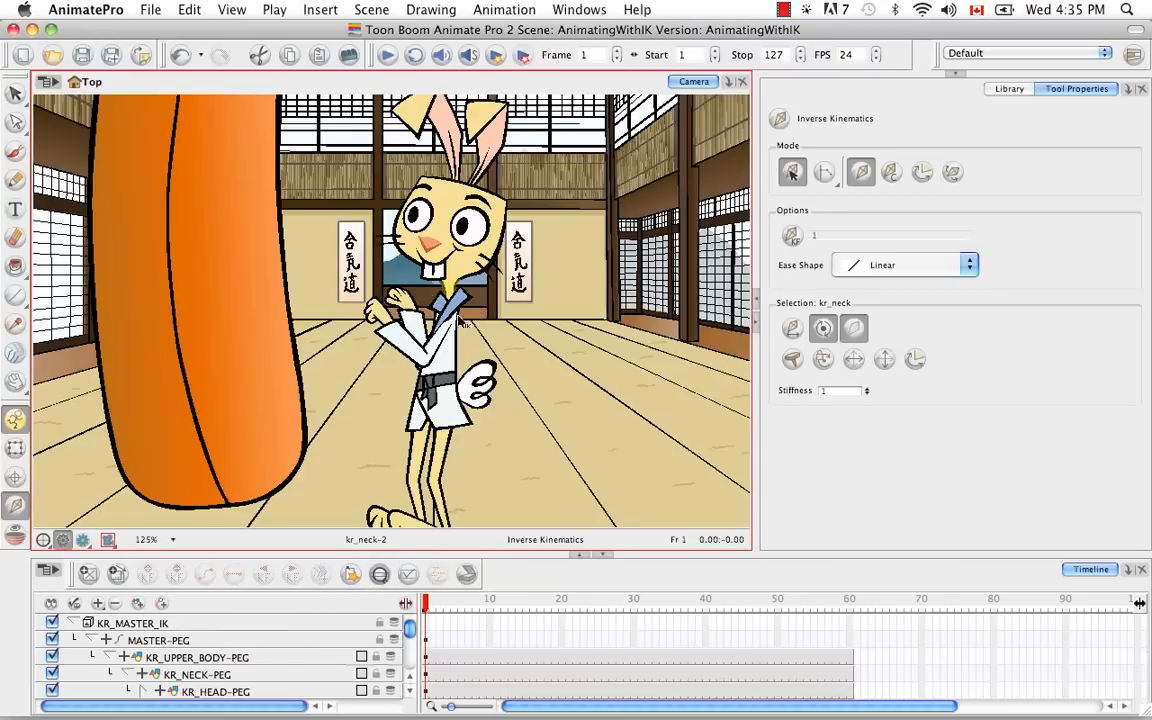
click(409, 698)
click(296, 675)
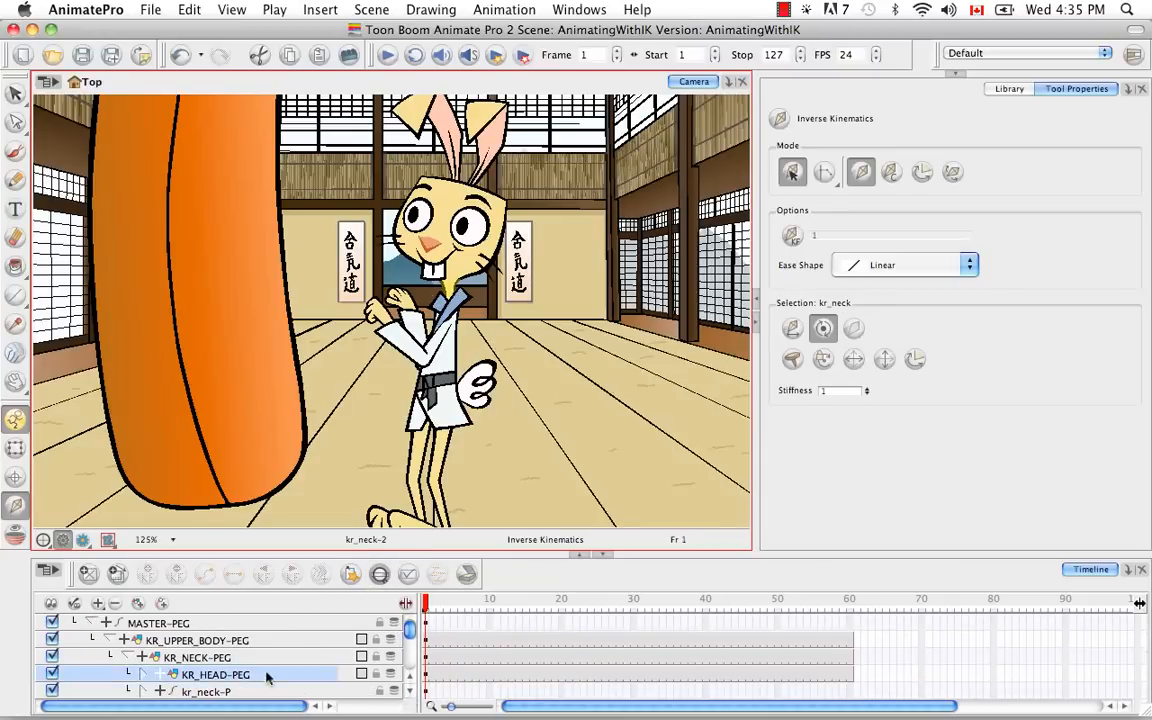
mouse_move(460, 268)
mouse_down()
mouse_move(448, 258)
mouse_move(450, 270)
mouse_up()
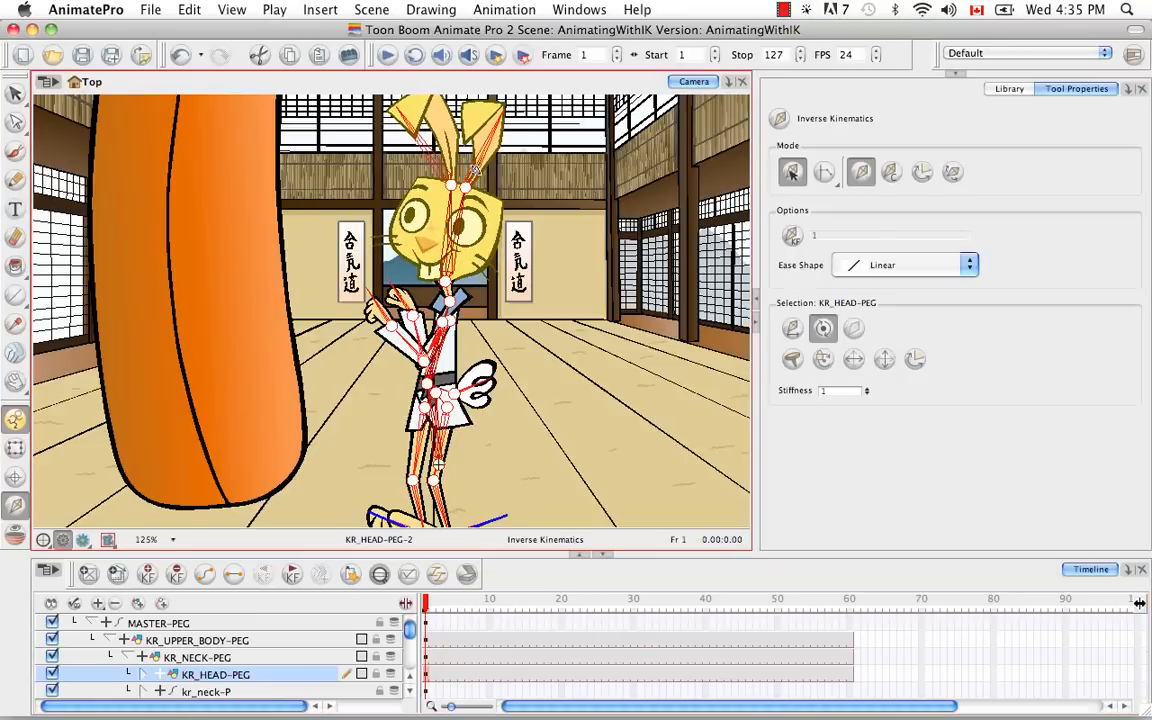
mouse_move(464, 215)
mouse_down()
mouse_move(452, 212)
mouse_move(476, 218)
mouse_move(463, 206)
mouse_move(450, 214)
mouse_up()
drag(450, 286, 464, 188)
drag(450, 281, 446, 281)
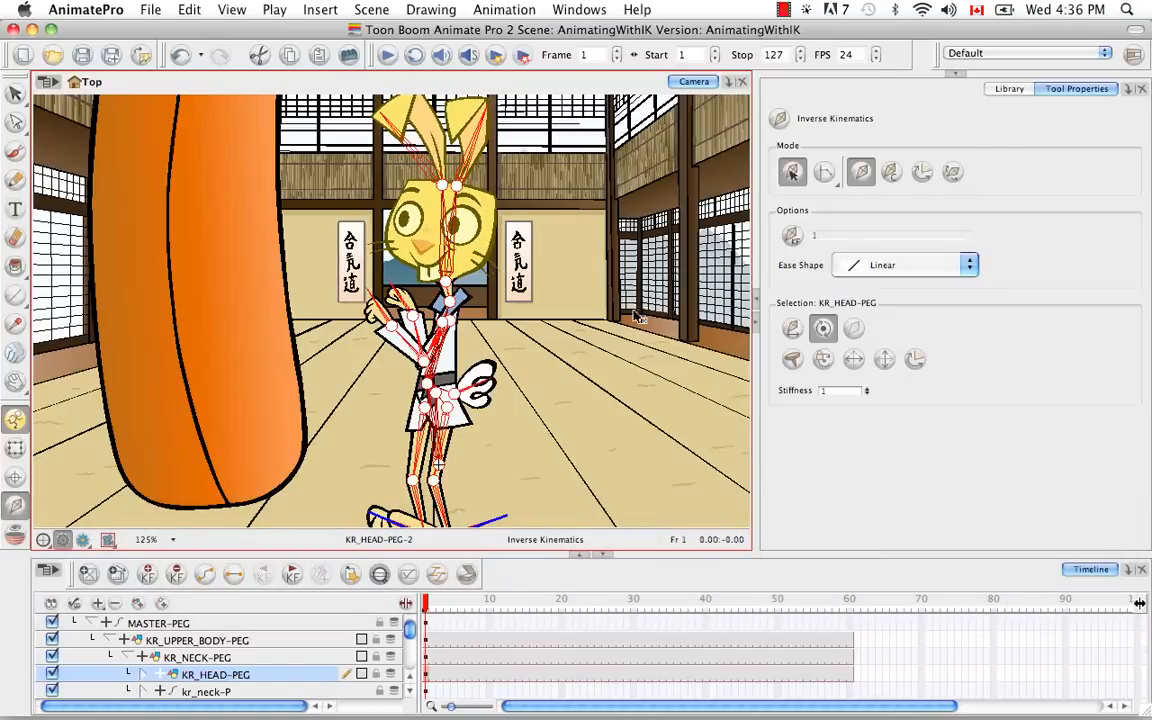
drag(458, 206, 448, 205)
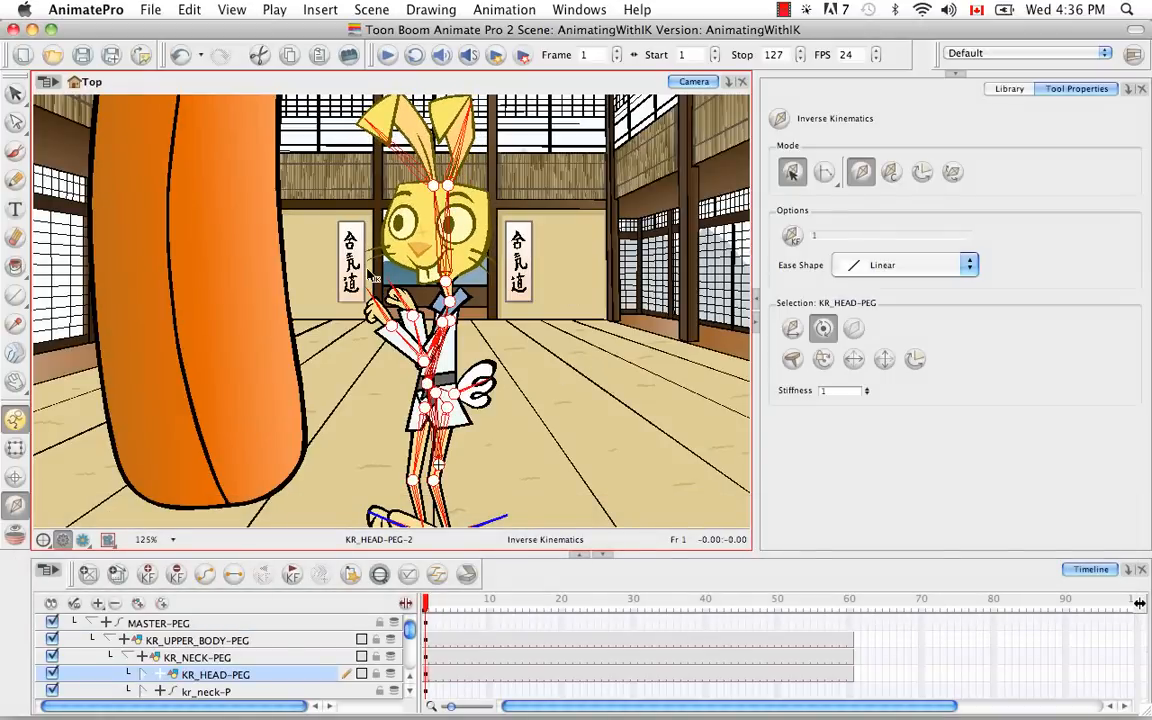
Locate the kr_01_eyebrow layer under KR_FACIAL_FEATURES-PEG and swap its drawing at frame 1 to kr_01_eyebrow-q2.
click(15, 447)
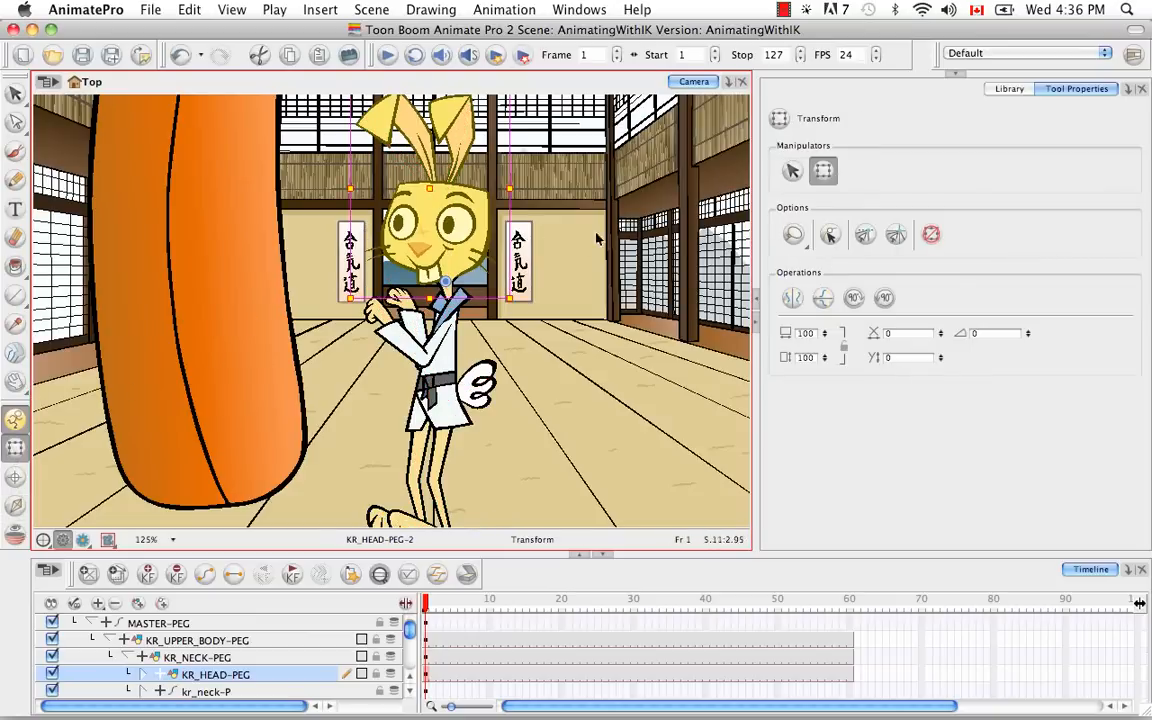
click(401, 193)
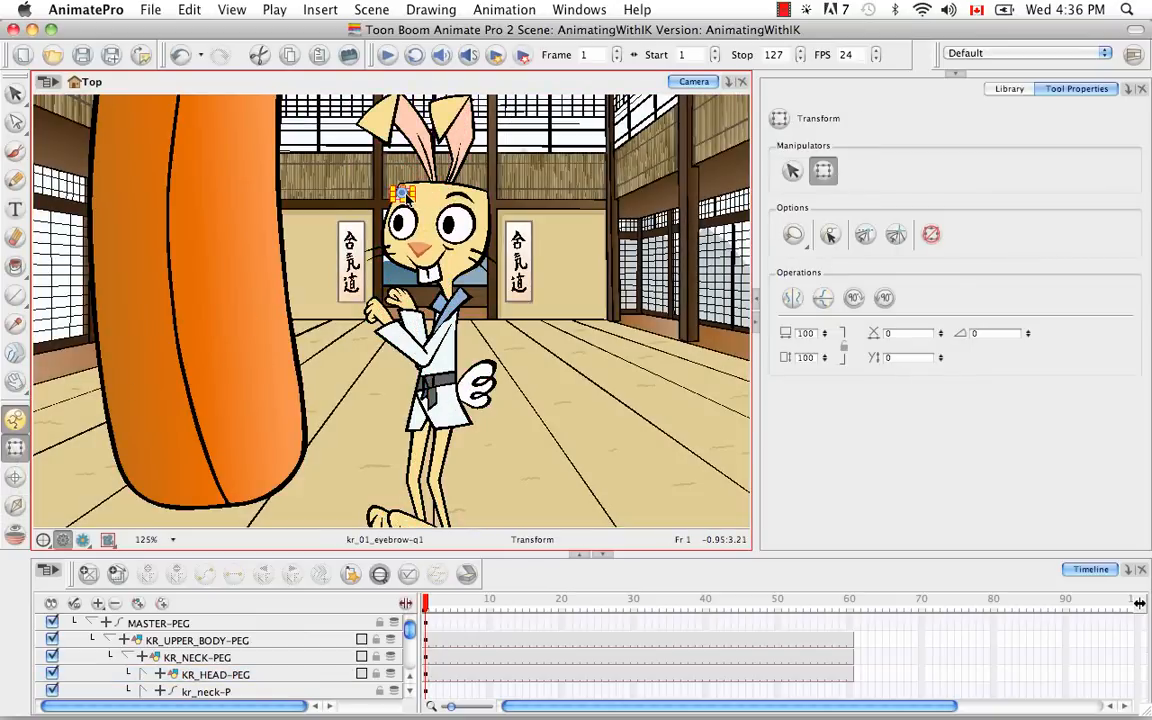
scroll(373, 686, up, 1)
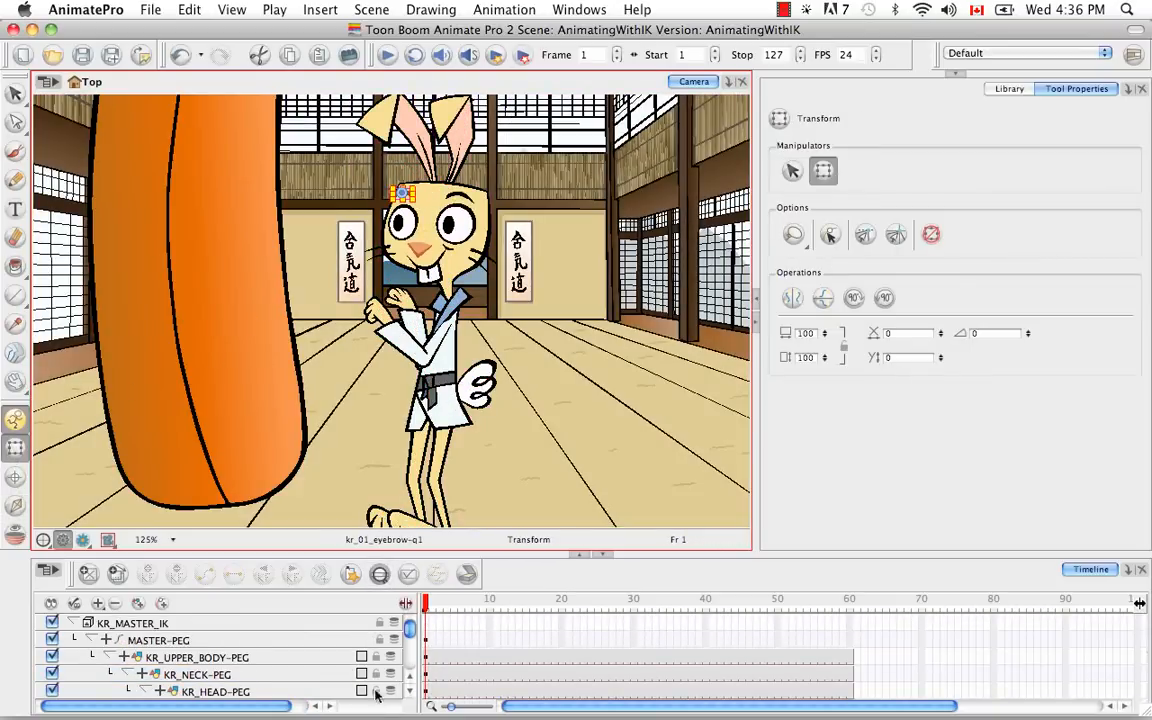
scroll(409, 690, down, 4)
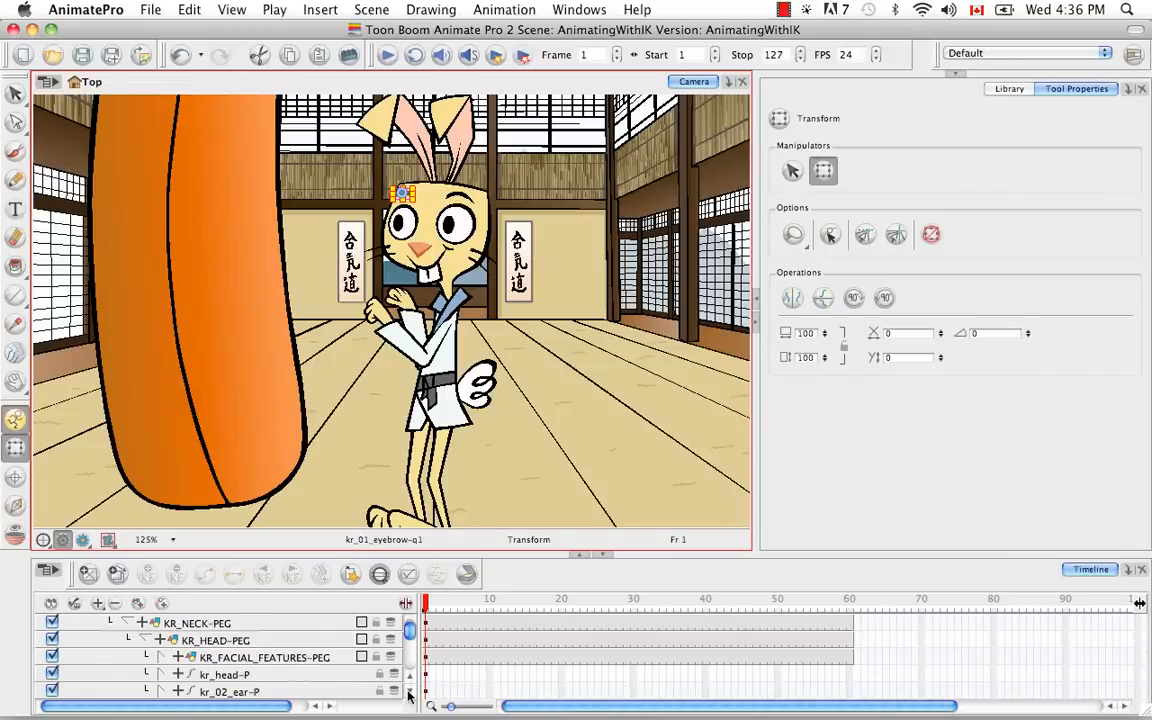
click(164, 640)
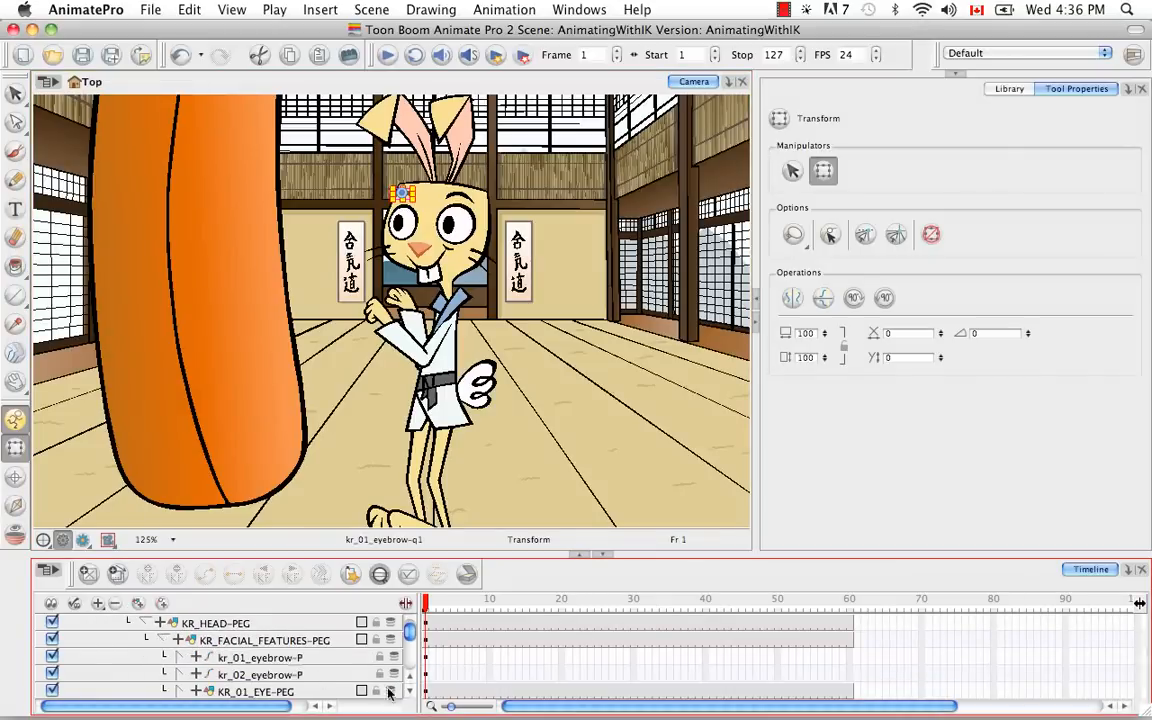
scroll(408, 703, down, 1)
click(178, 640)
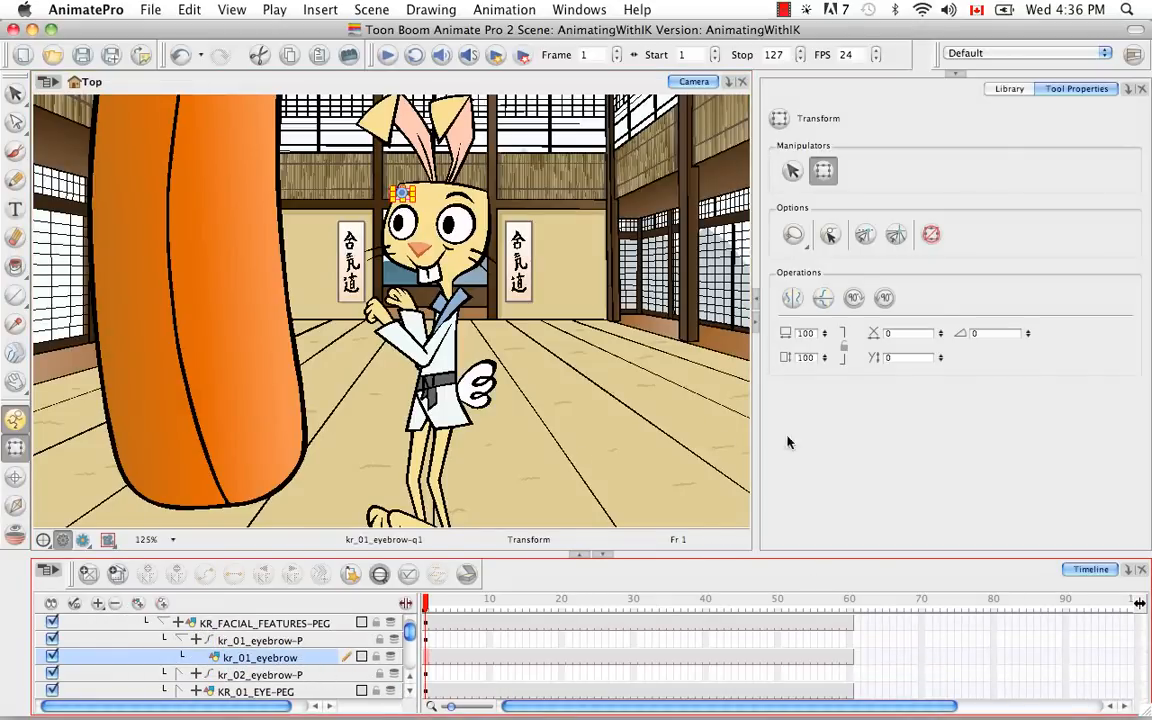
key(])
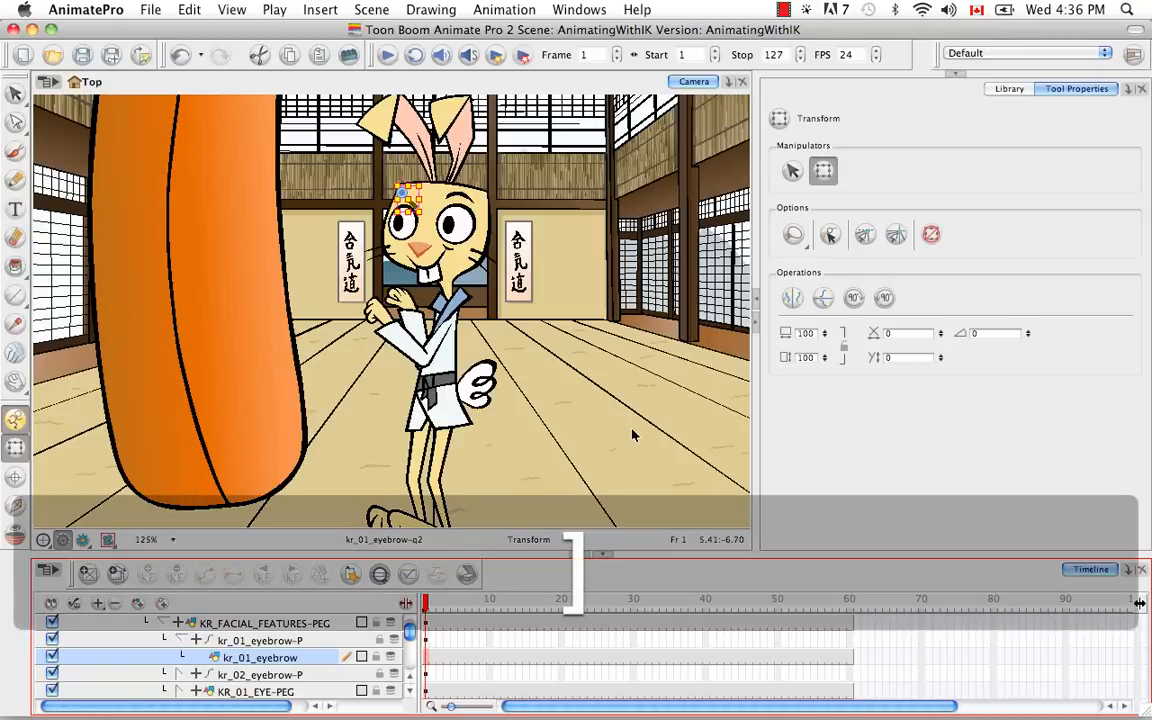
Expand kr_02_eyebrow-P and swap the kr_02_eyebrow drawing at frame 1 to kr_02_eyebrow-q2.
click(178, 675)
click(255, 691)
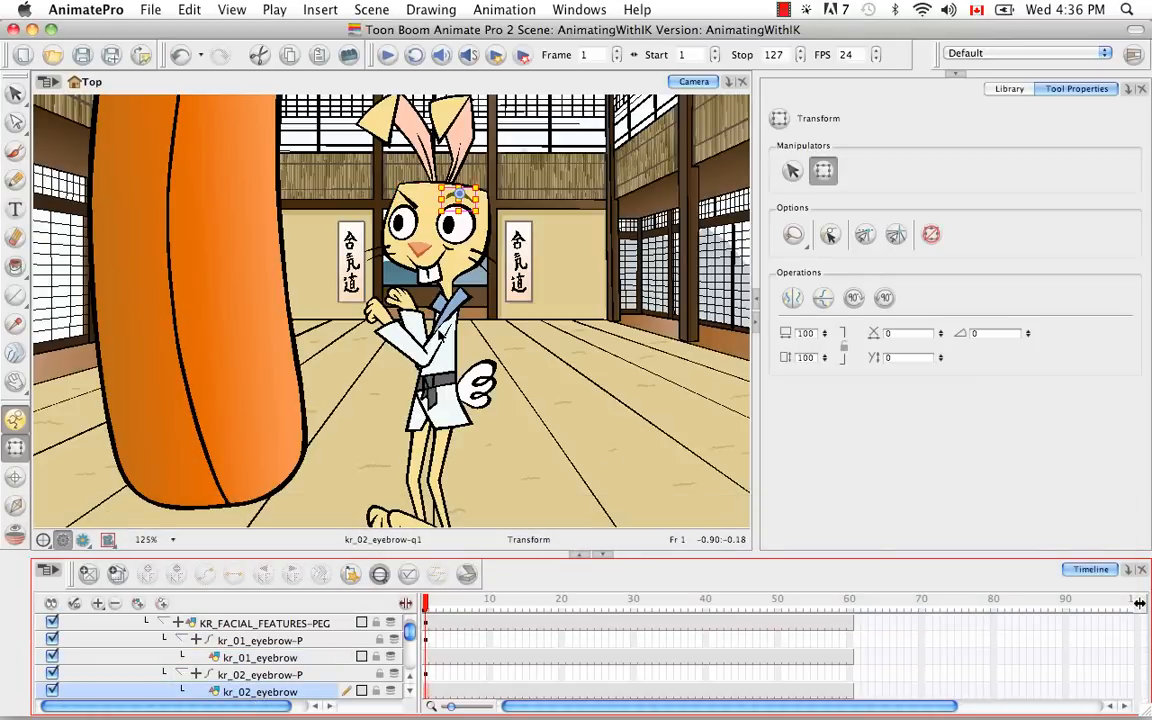
key(])
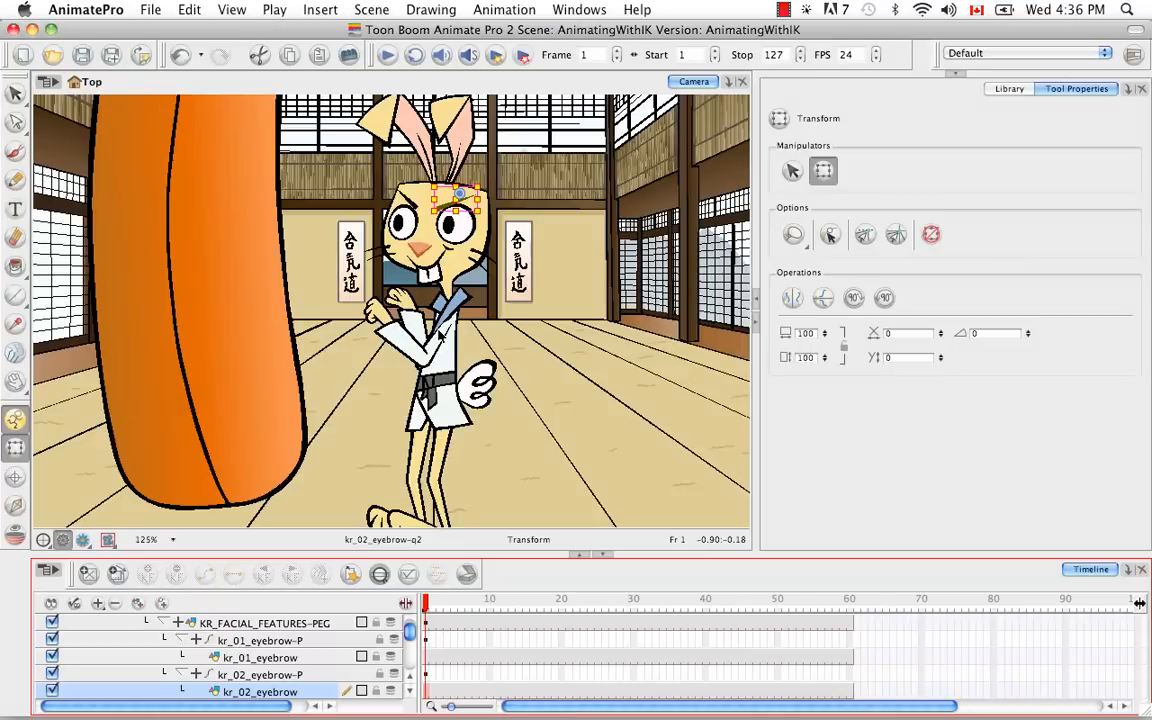
Deselect the eyebrow and collapse the MASTER-PEG hierarchy under KR_MASTER_IK.
click(525, 367)
key(super+minus)
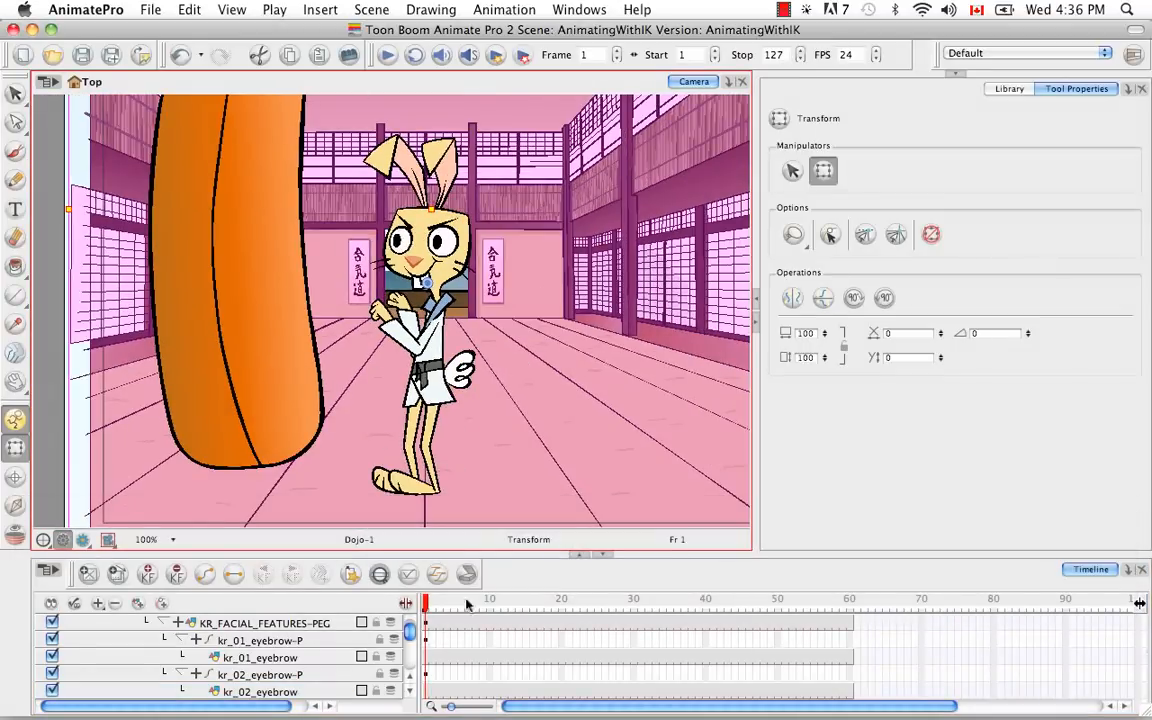
drag(410, 635, 409, 617)
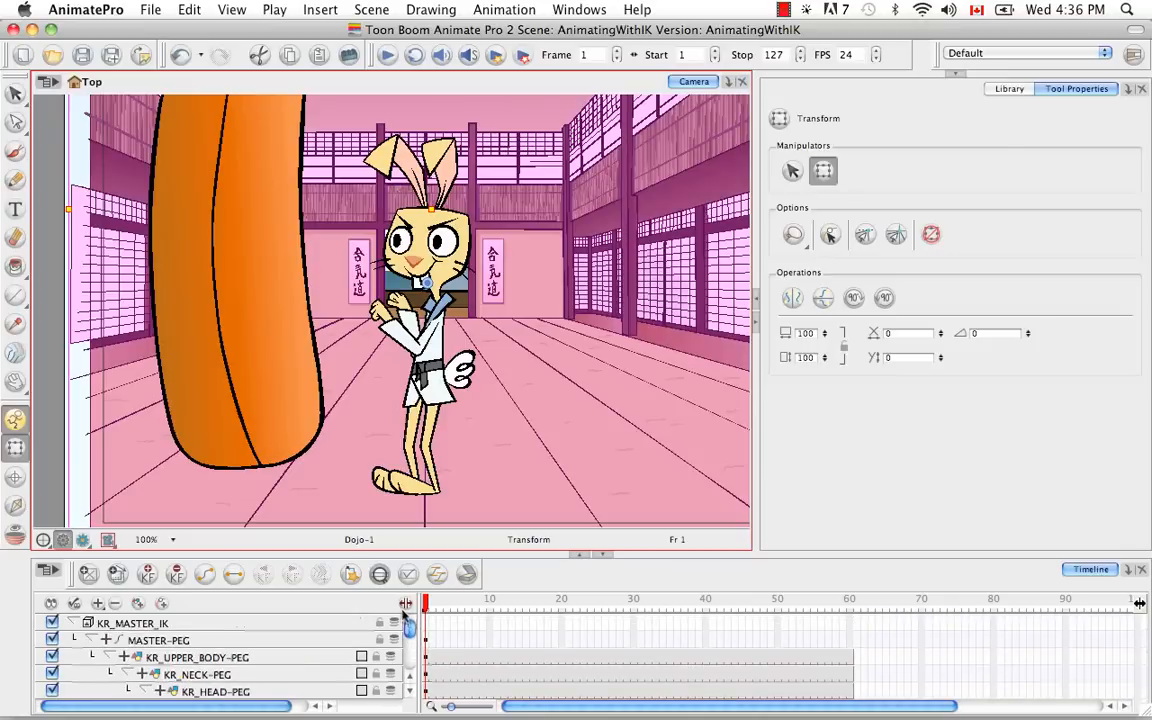
click(93, 640)
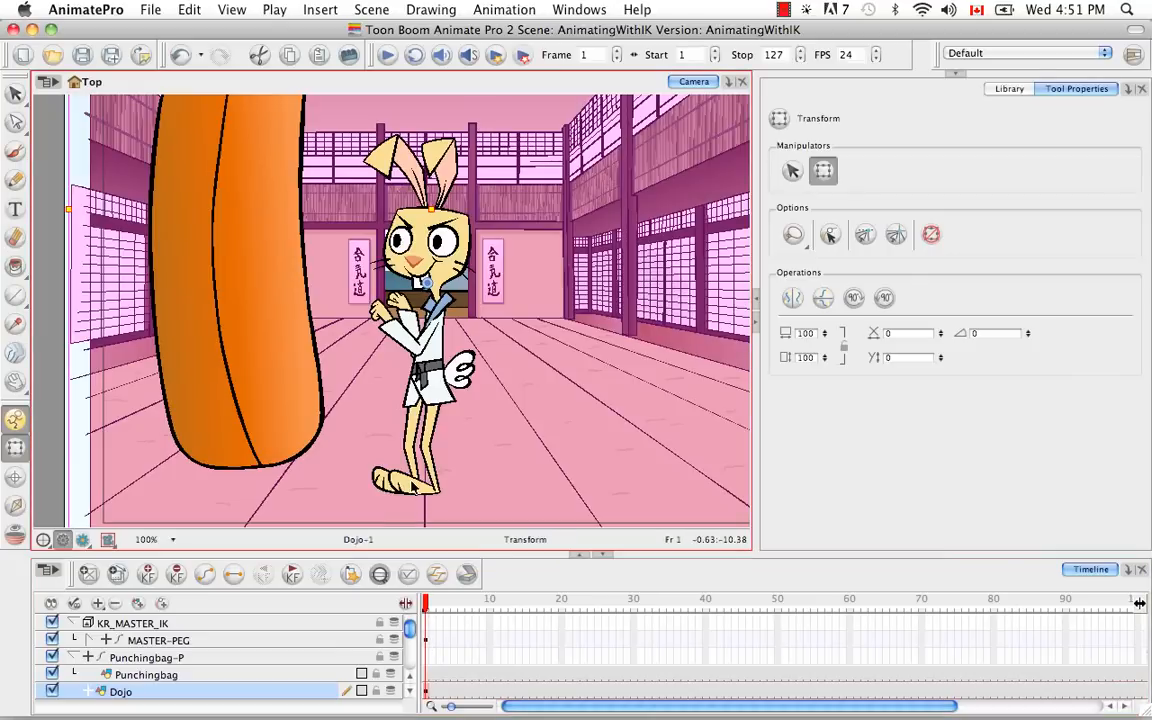
Swap the near foot's drawing to kr_02_foot-1, flip it horizontally toward the punching bag, and align its heel with the ankle.
click(413, 483)
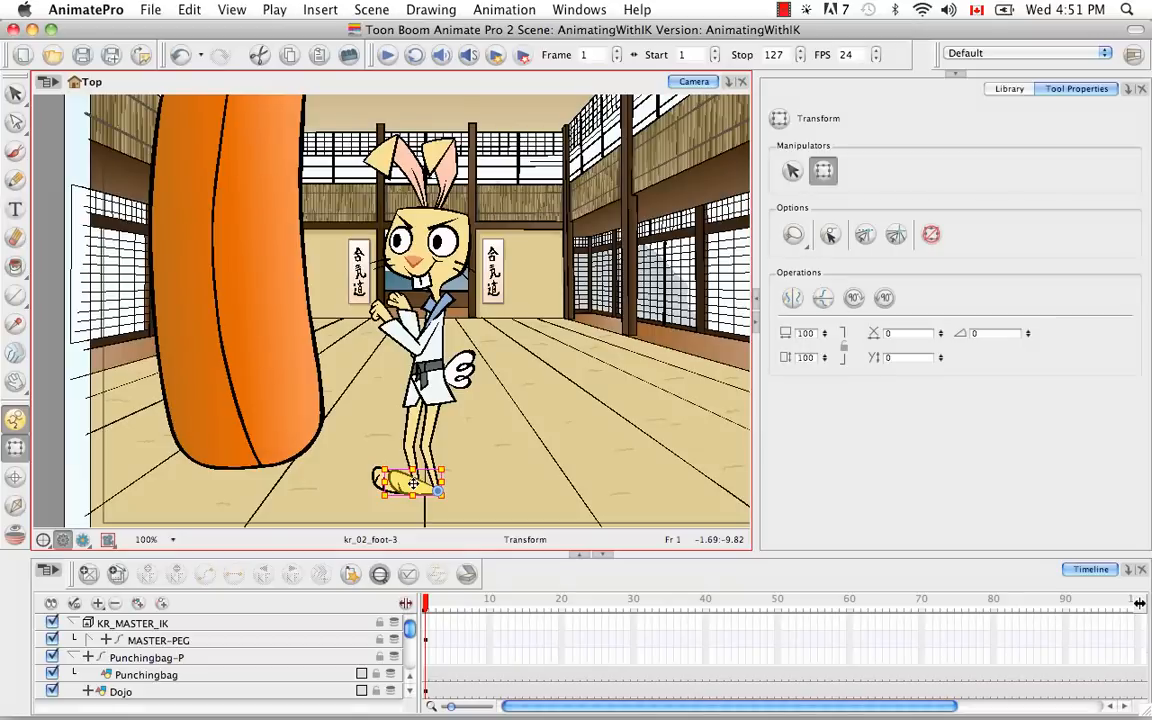
key(bracketleft)
key(bracketleft)
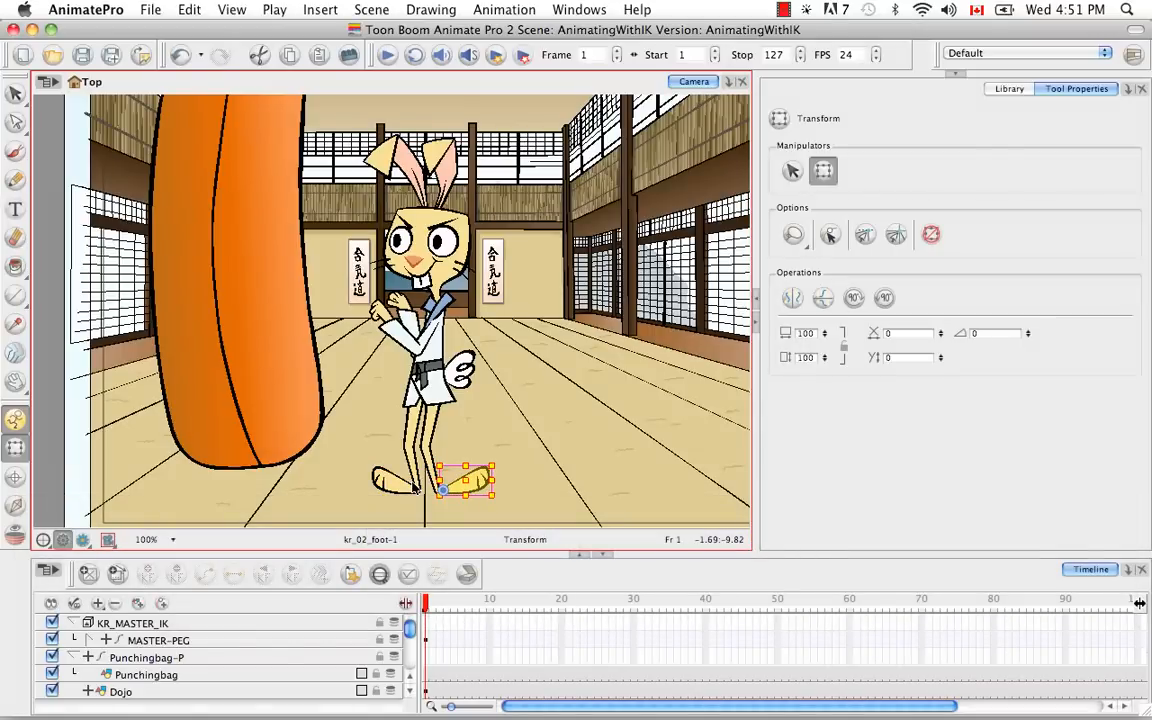
key(4)
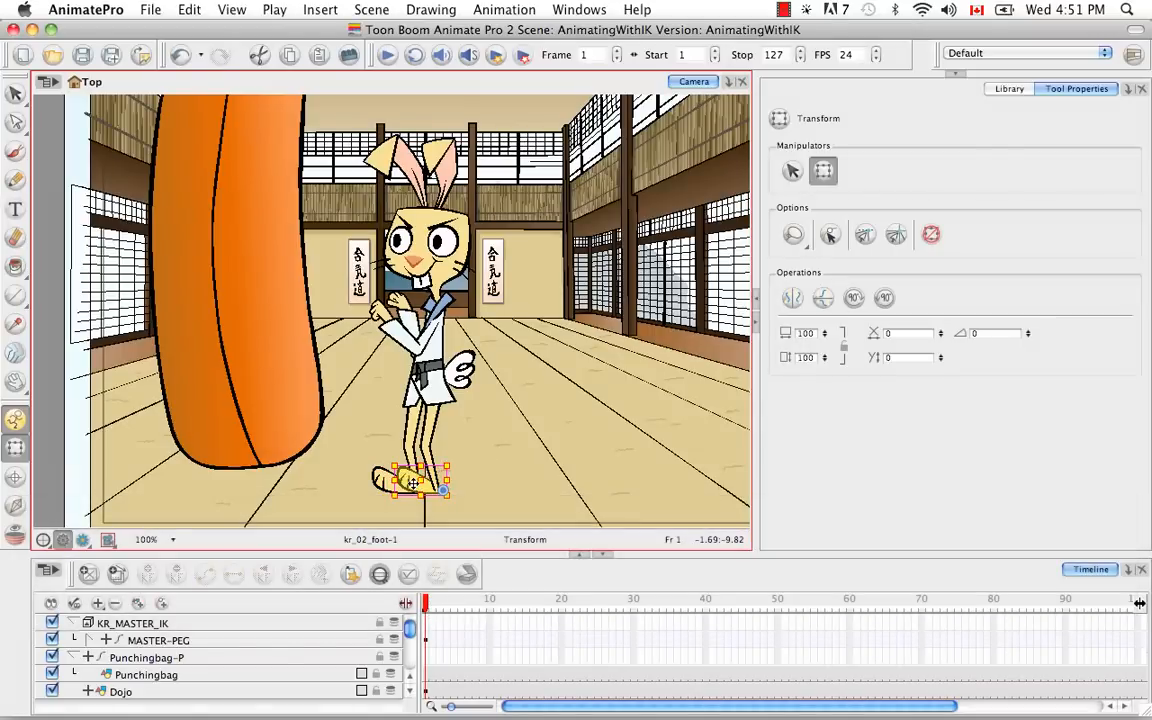
drag(413, 484, 404, 485)
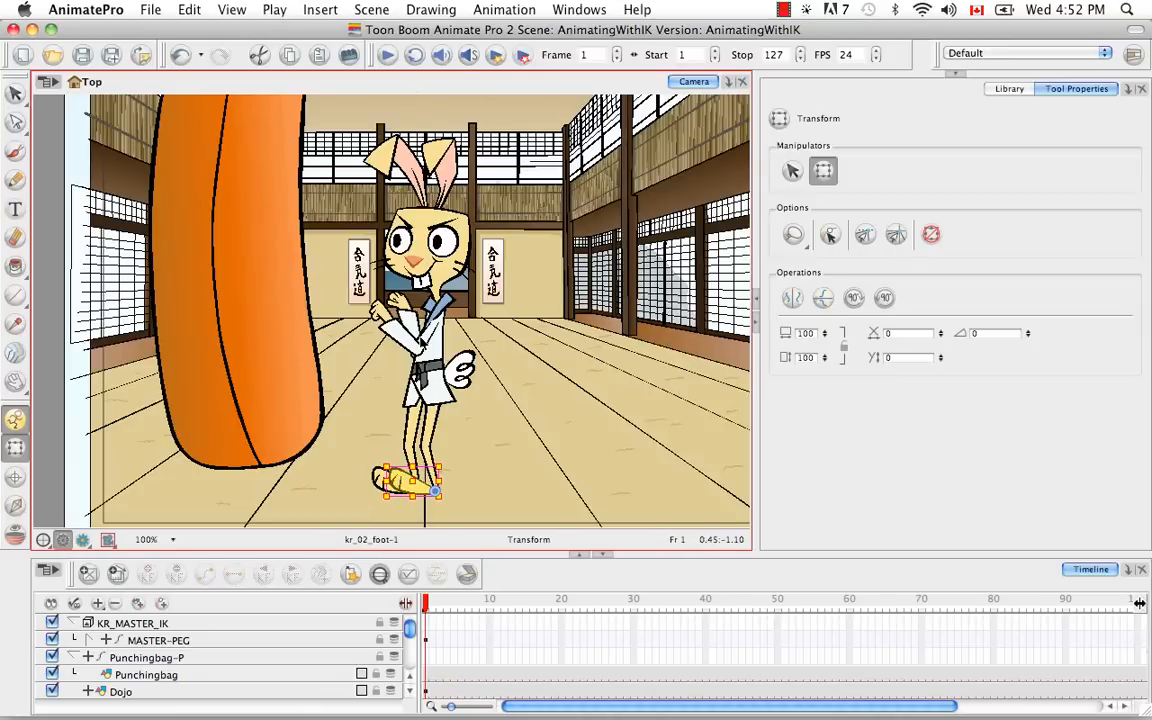
Select the parent peg KR_02_ARM-PEG and shift the near arm slightly away from the punching bag at the shoulder.
click(424, 340)
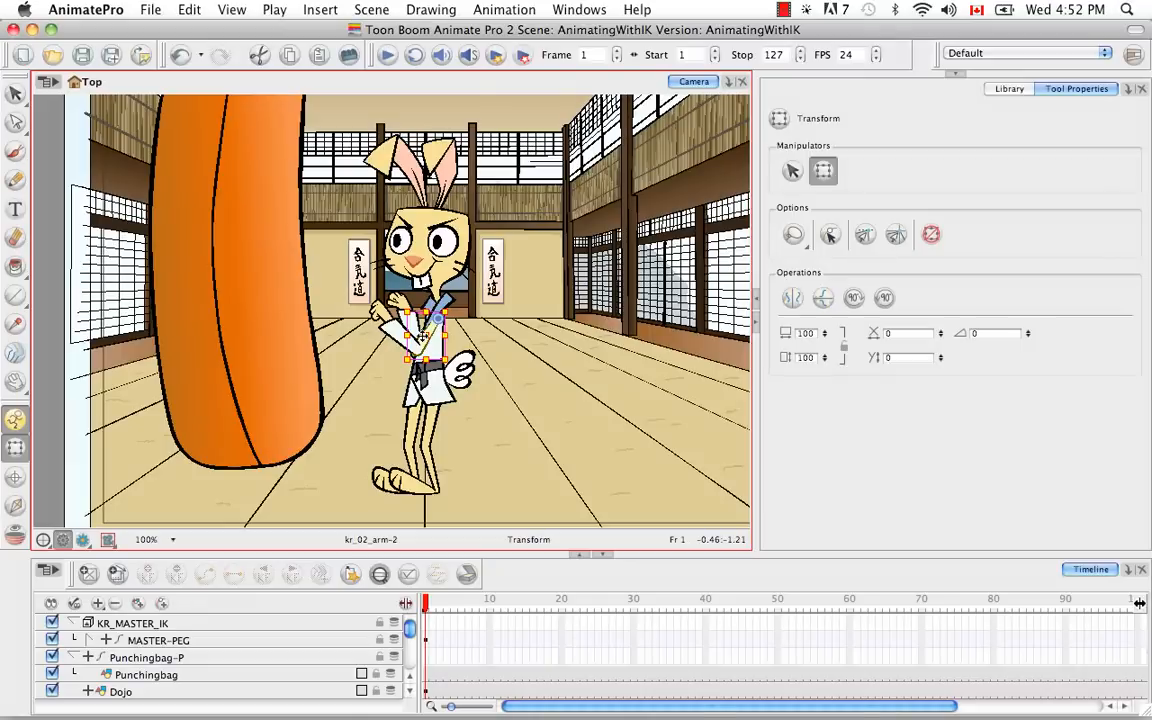
key(b)
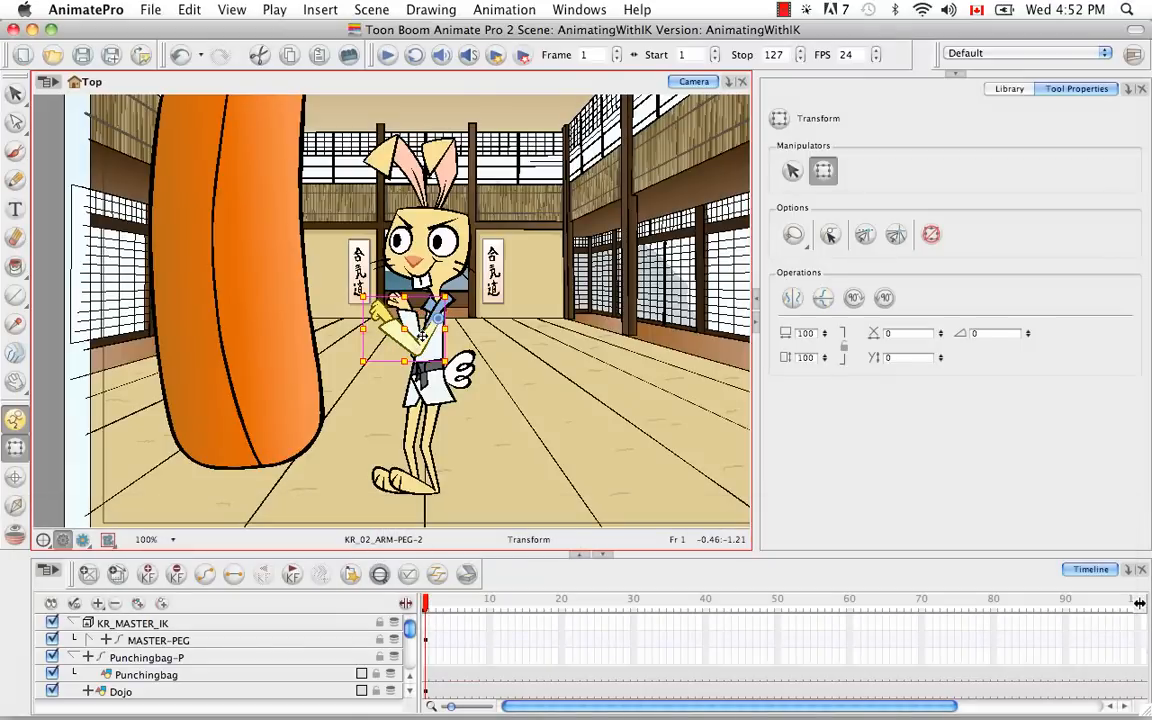
drag(427, 335, 431, 337)
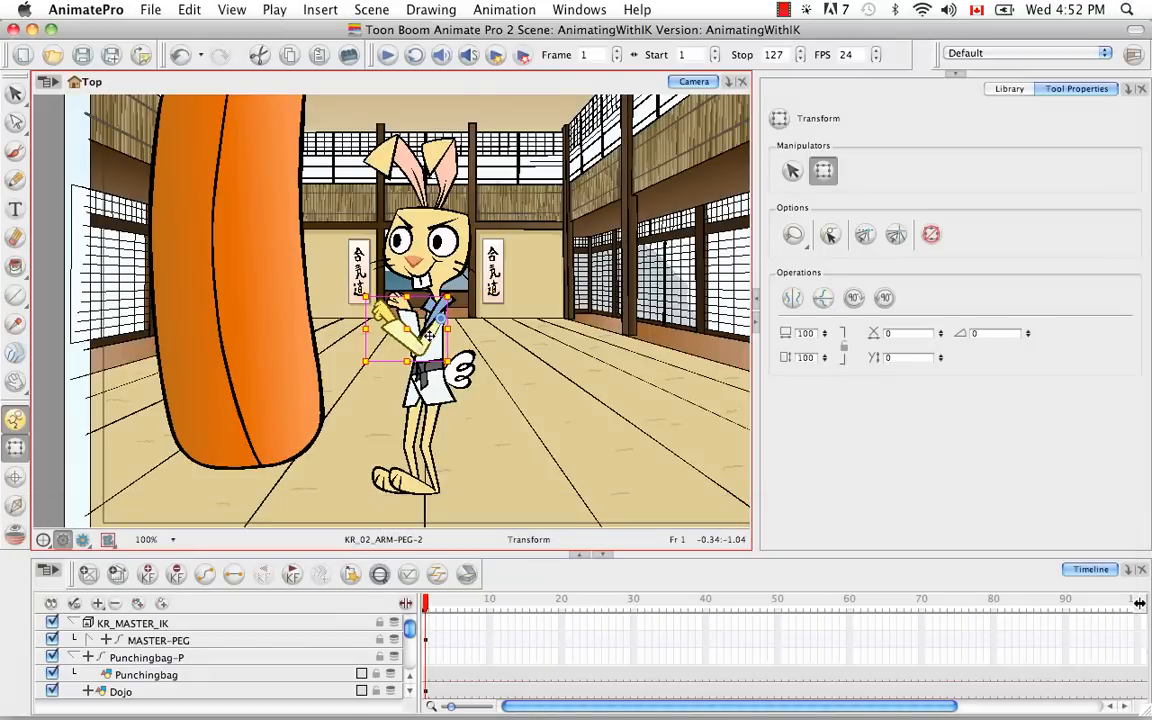
click(355, 478)
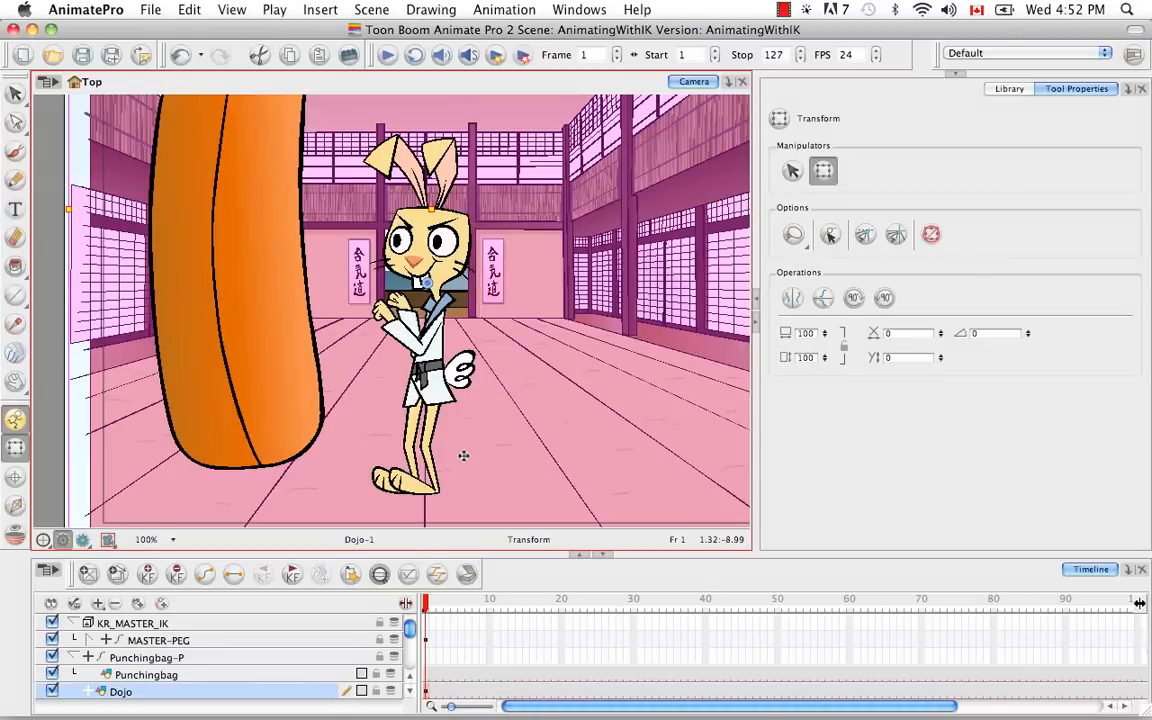
Examine up close how kr_02_foot joins the ankle, and review the rabbit's full pose.
click(427, 480)
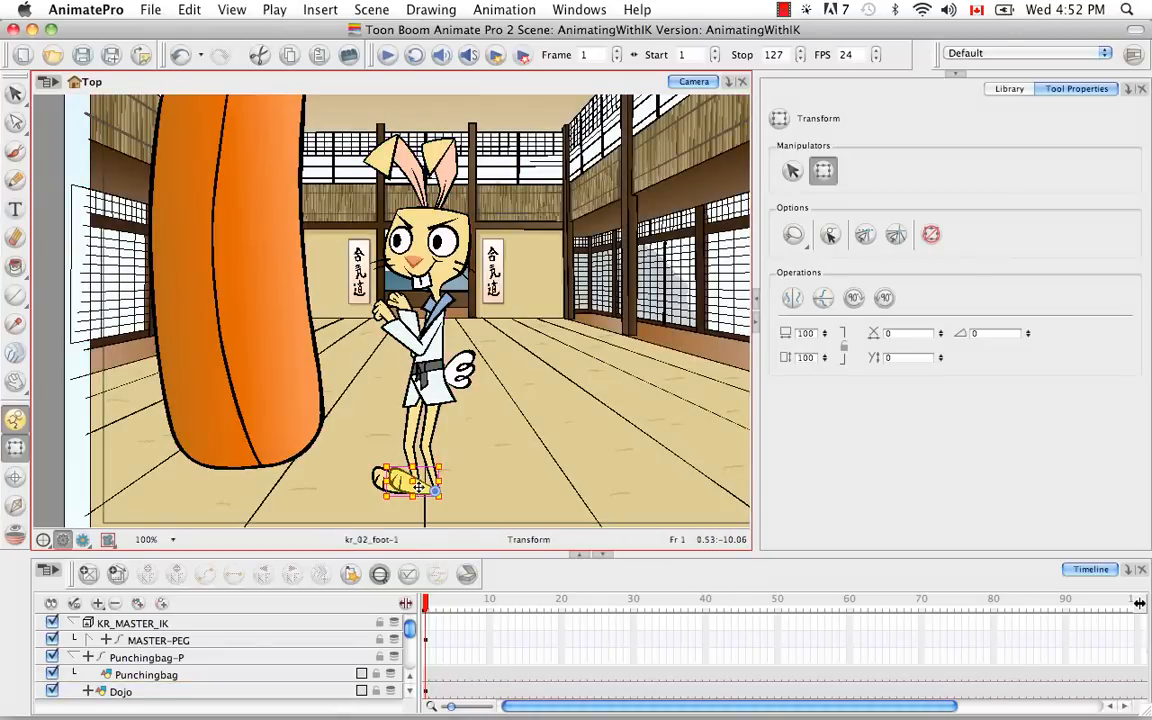
key(super+equal)
key(space)
drag(420, 491, 436, 345)
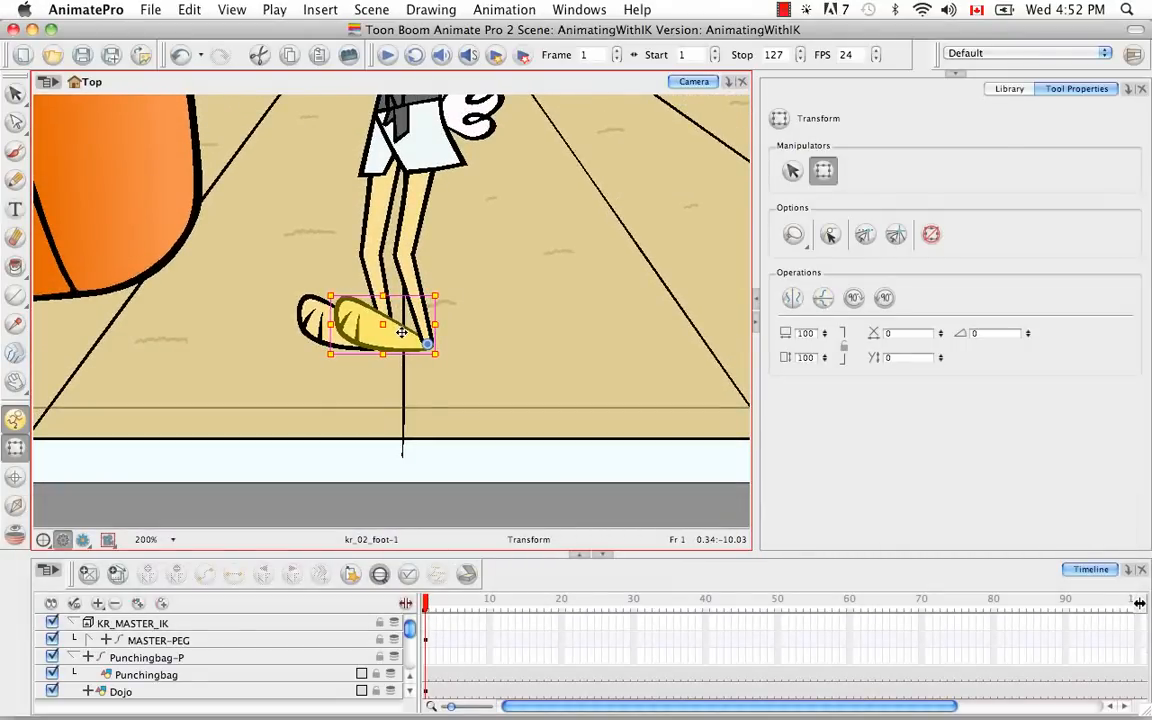
click(442, 503)
key(space)
drag(484, 376, 465, 483)
key(super+minus)
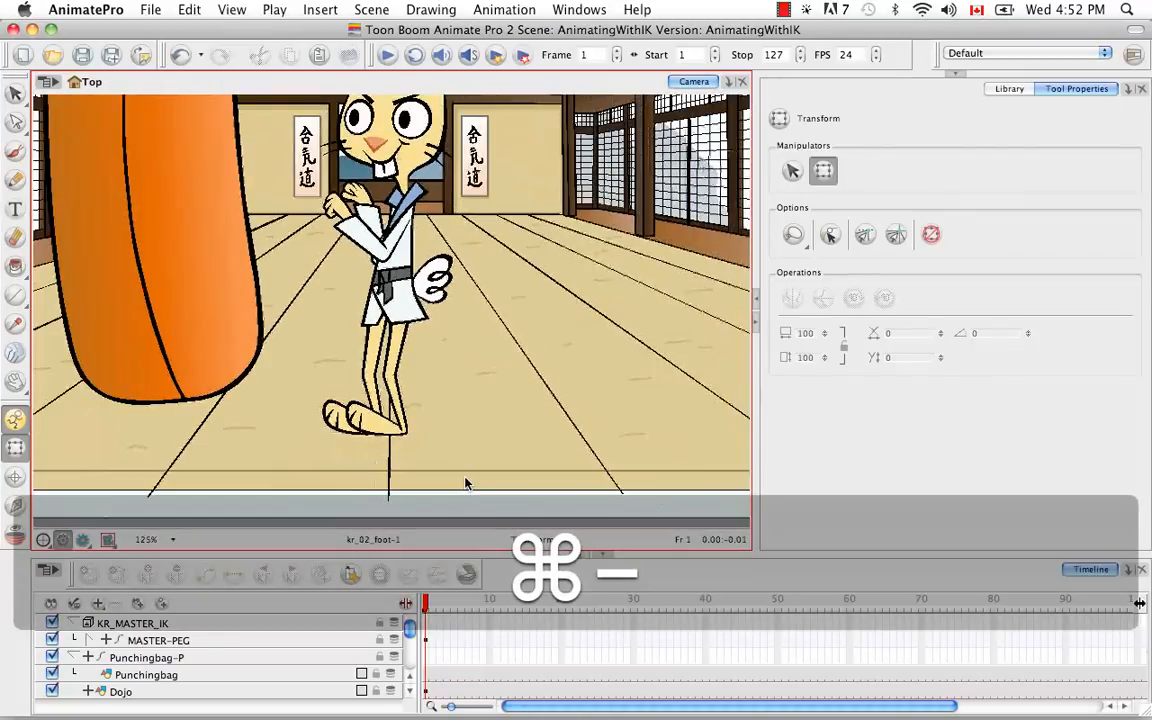
key(space)
drag(497, 390, 532, 480)
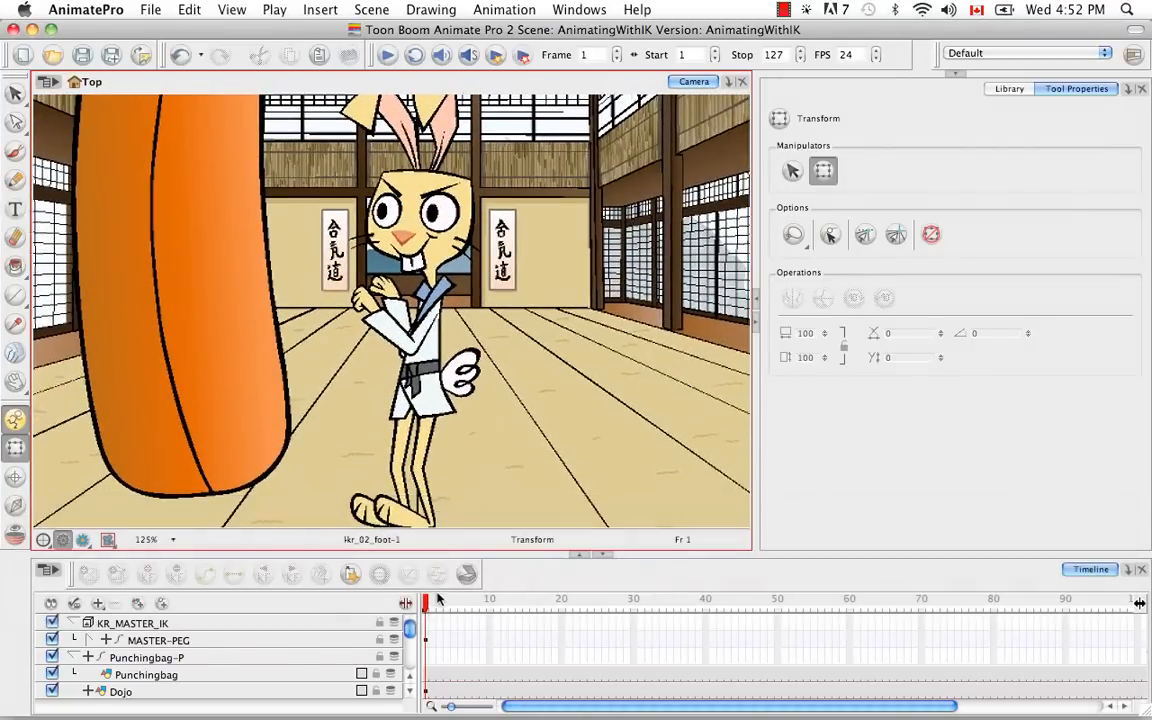
Go to frame 2 and add a keyframe on MASTER-PEG.
click(431, 602)
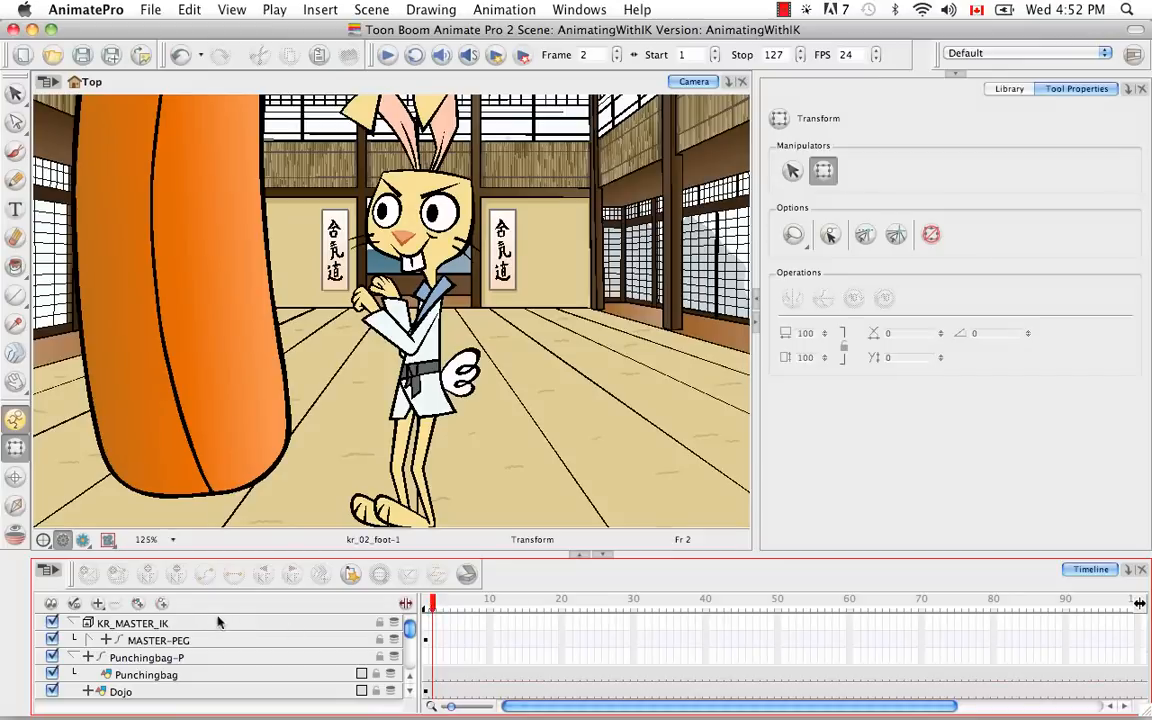
click(186, 641)
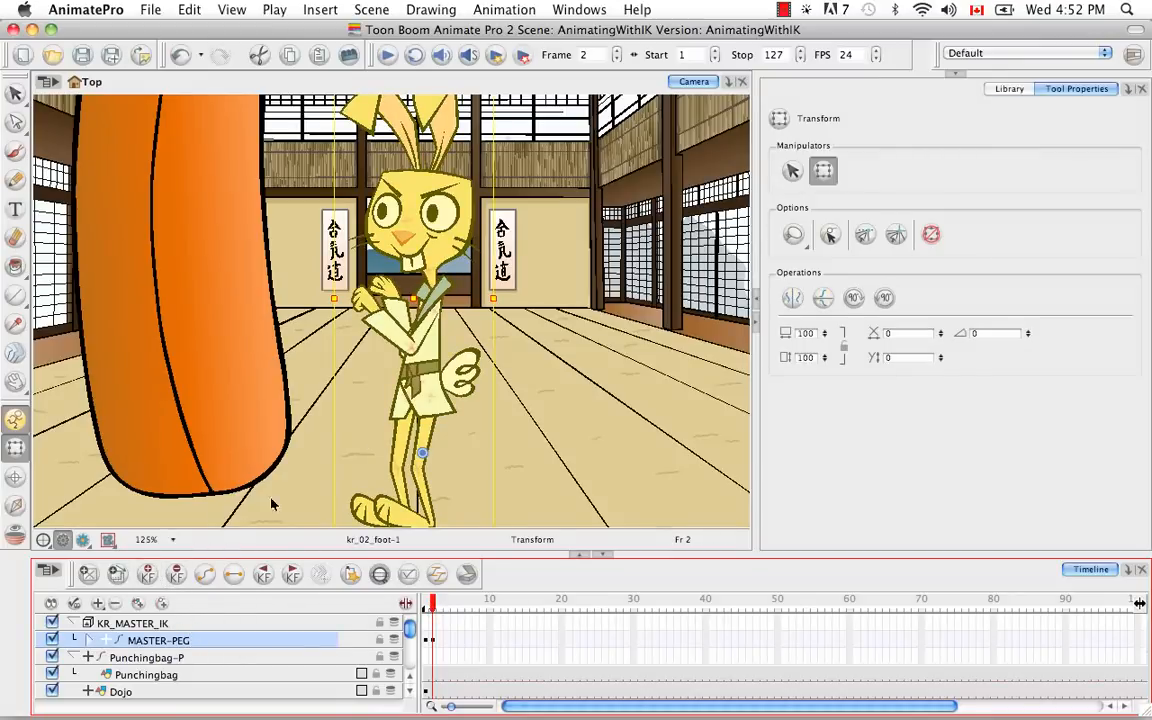
key(space)
drag(541, 348, 543, 310)
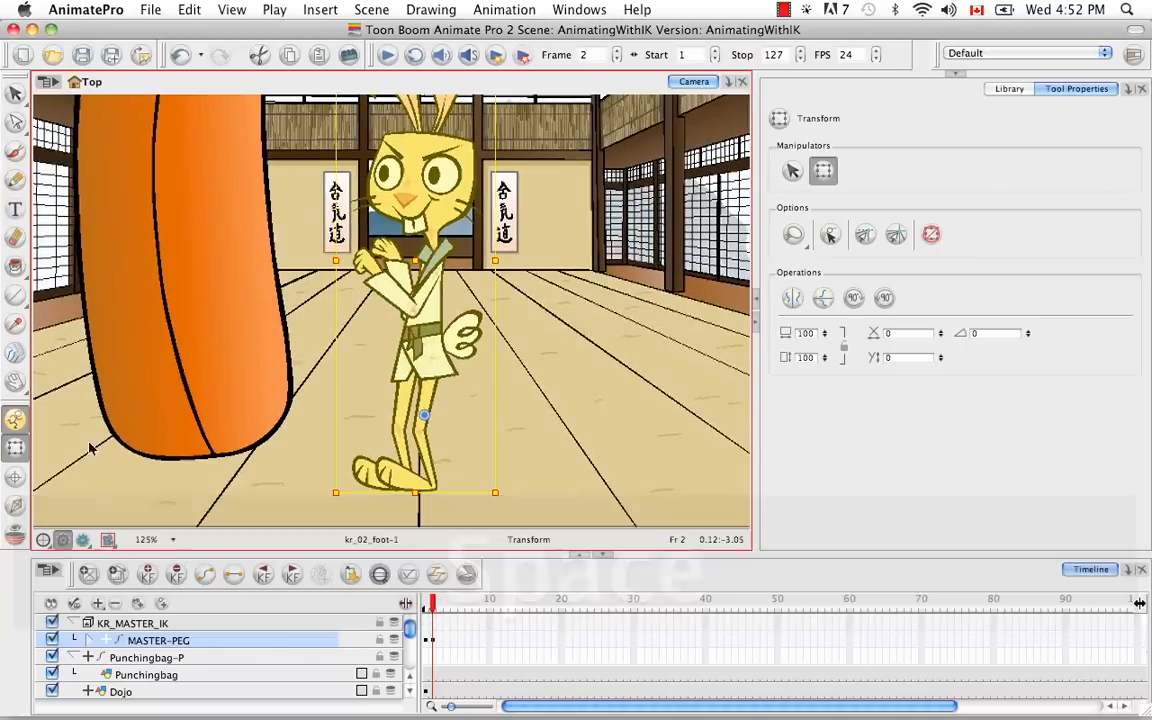
On frame 2, raise the rabbit's body slightly from MASTER-PEG with Inverse Kinematics so both nailed legs straighten.
click(13, 507)
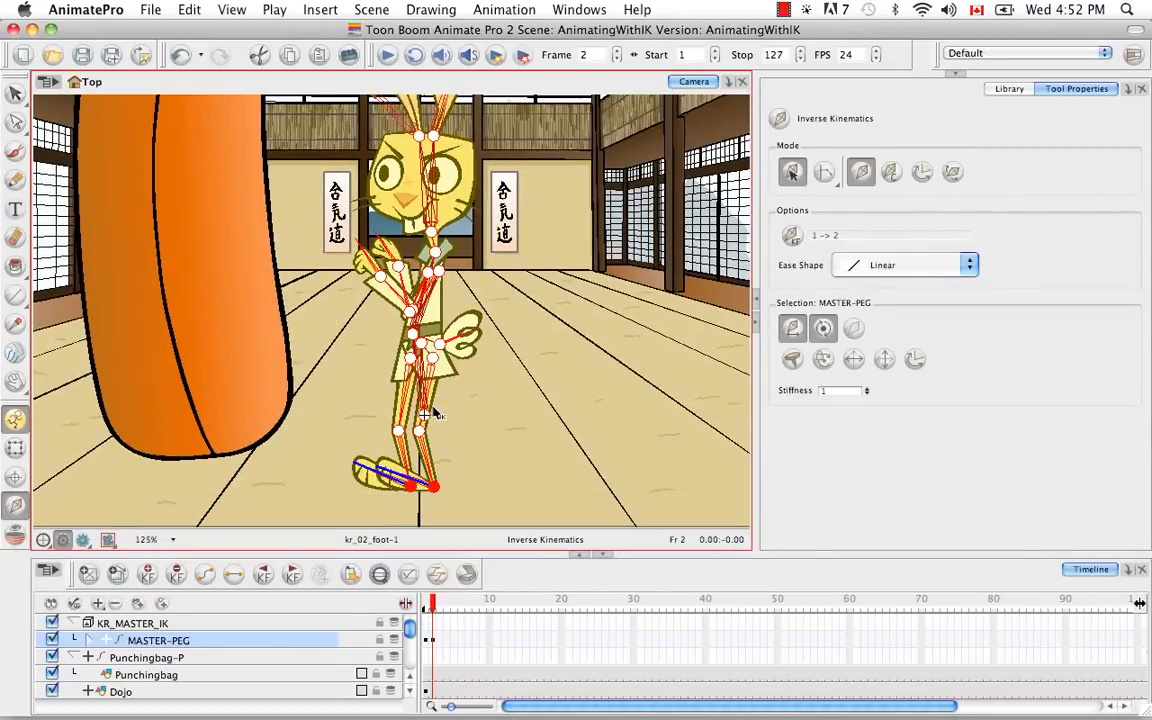
key(super+equal)
key(super+equal)
key(super+equal)
key(space)
drag(433, 408, 573, 278)
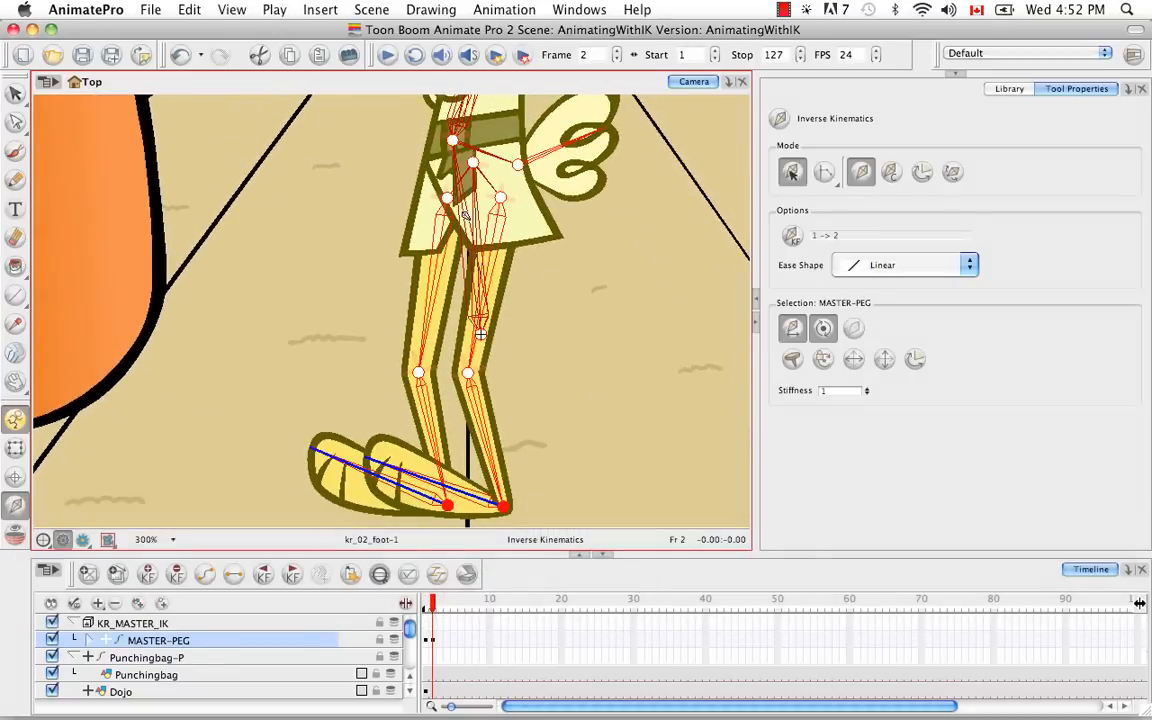
drag(481, 338, 484, 286)
Compare the rabbit's legs and full body between frames 1 and 2.
click(425, 602)
click(433, 603)
click(425, 600)
click(433, 602)
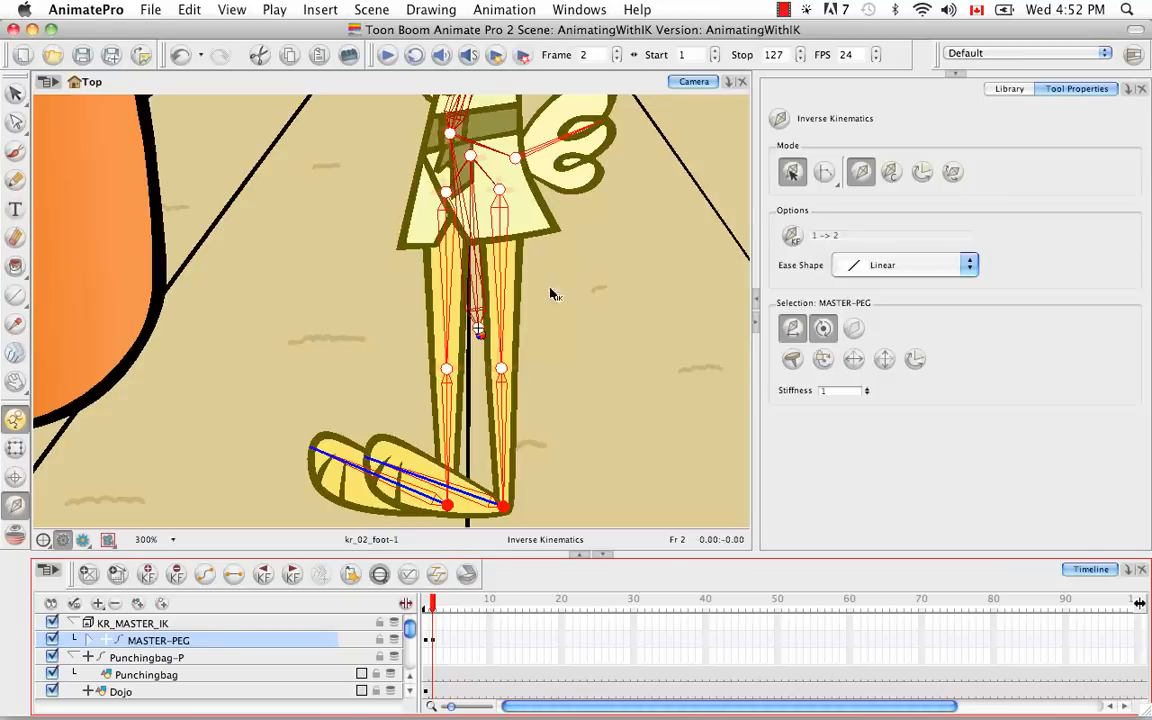
key(space)
drag(548, 321, 550, 413)
key(super+minus)
key(super+minus)
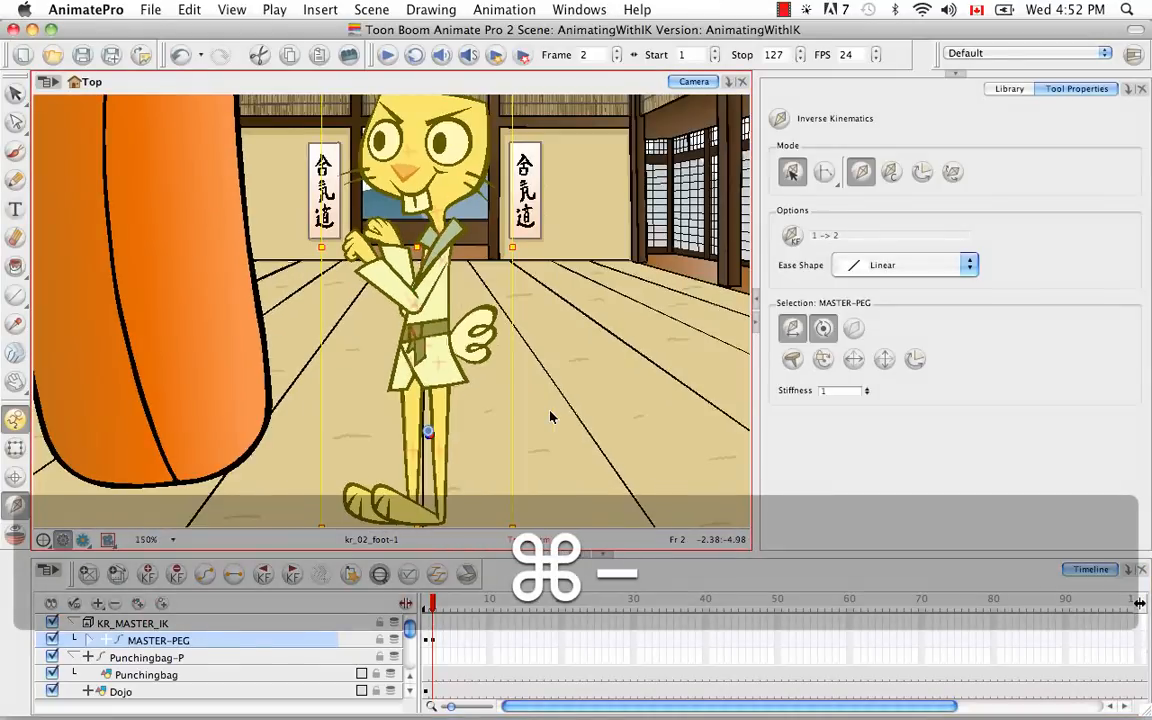
key(space)
drag(540, 420, 593, 360)
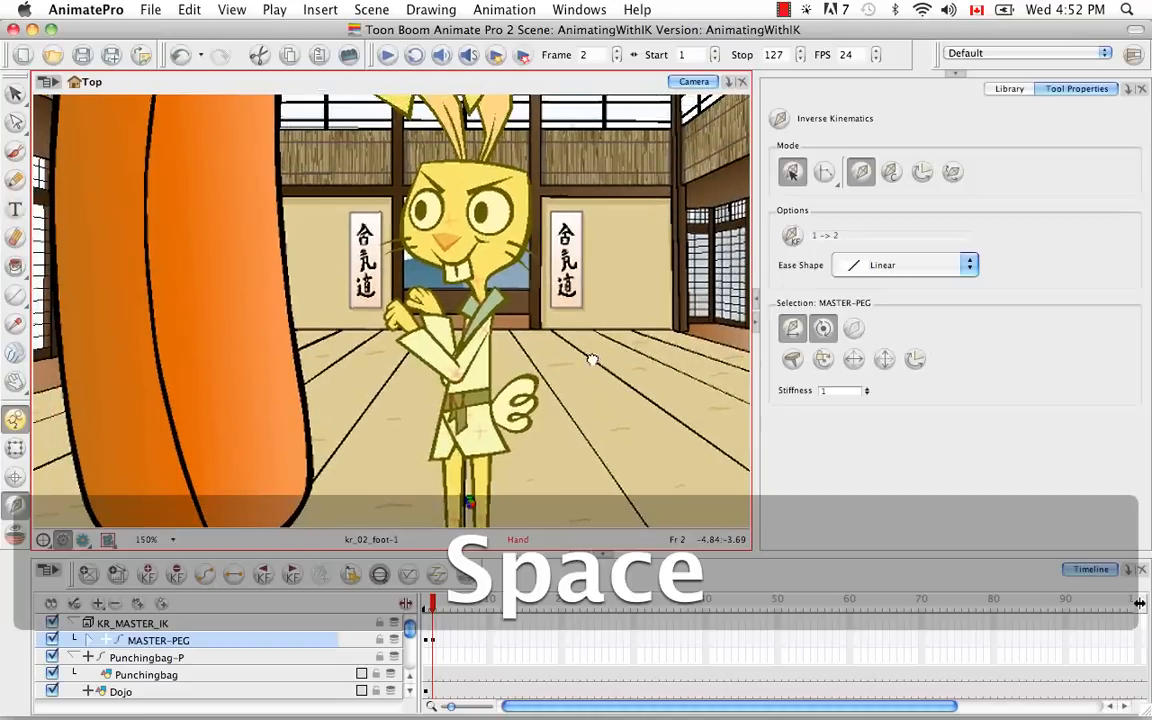
click(420, 602)
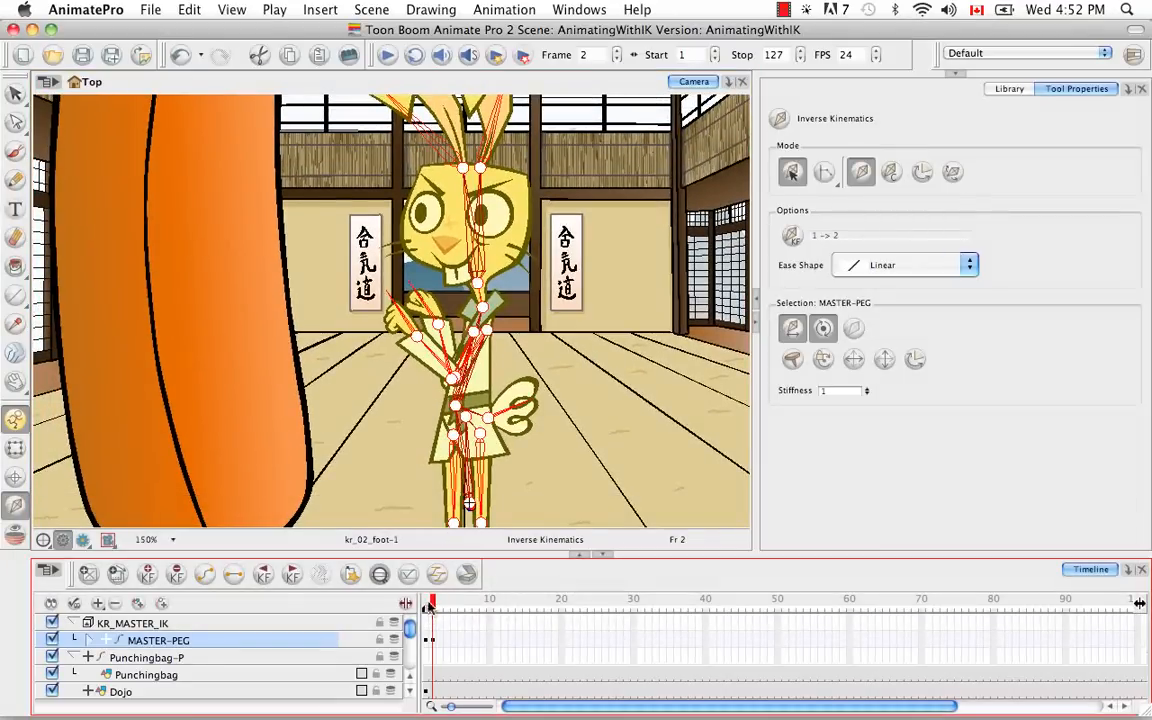
click(433, 601)
click(420, 601)
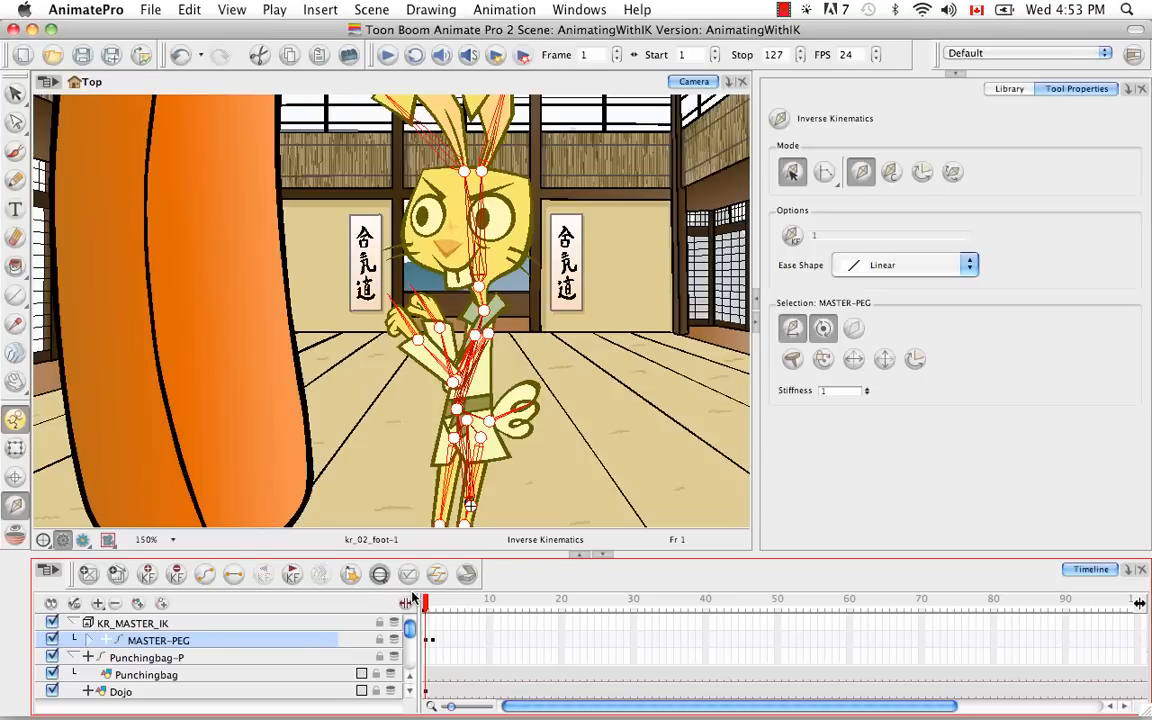
drag(425, 598, 432, 600)
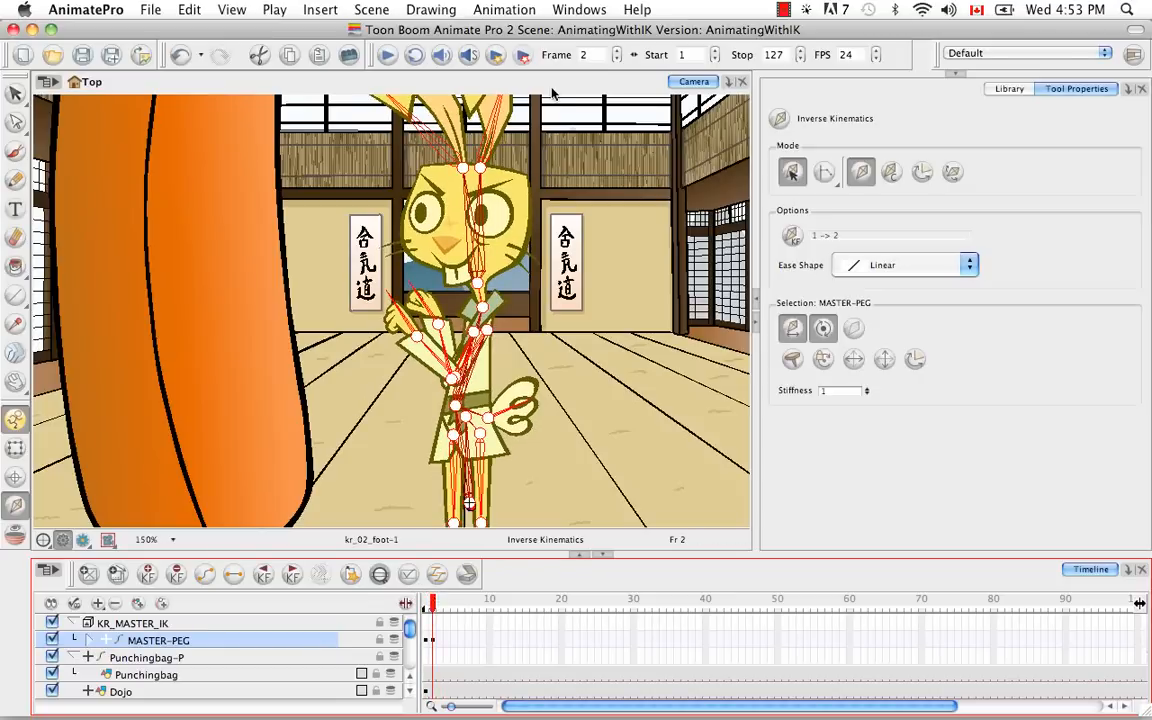
On frame 2, pull kr_02_hand toward the punching bag with Inverse Kinematics so the near arm extends straight out.
key(space)
mouse_move(541, 182)
mouse_down()
mouse_move(543, 206)
mouse_move(544, 190)
mouse_up()
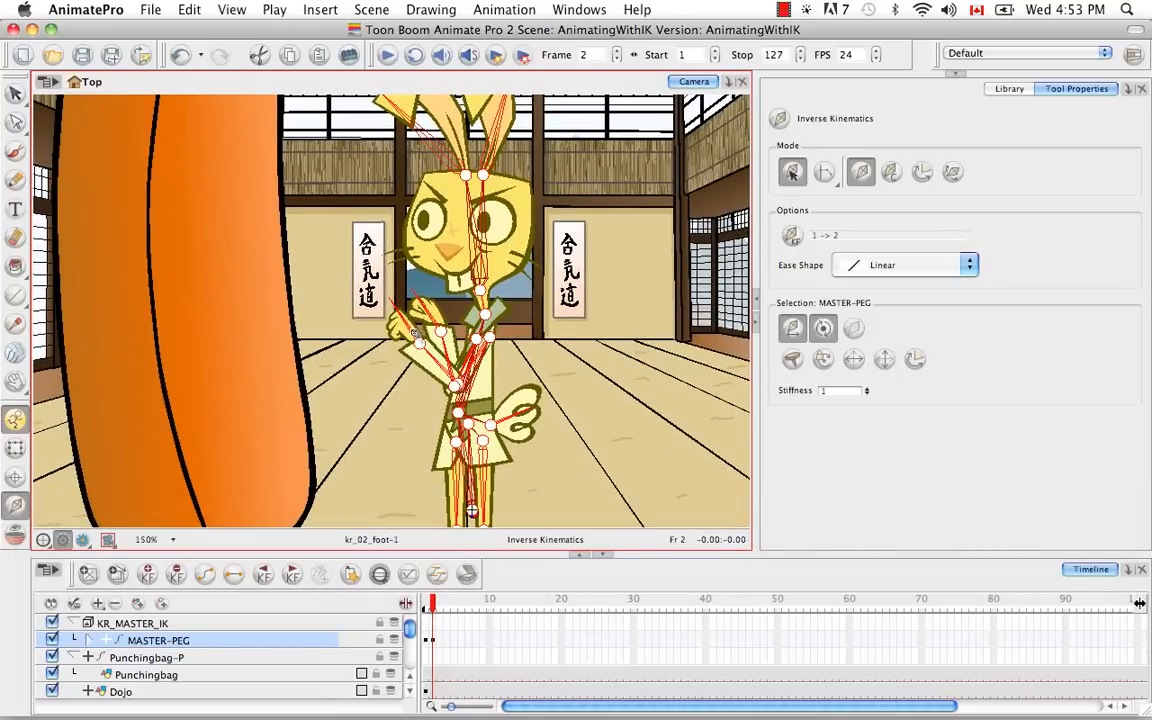
super+click(413, 333)
drag(409, 331, 325, 344)
mouse_move(432, 608)
mouse_down()
mouse_move(420, 600)
mouse_move(438, 600)
mouse_move(421, 598)
mouse_move(438, 600)
mouse_up()
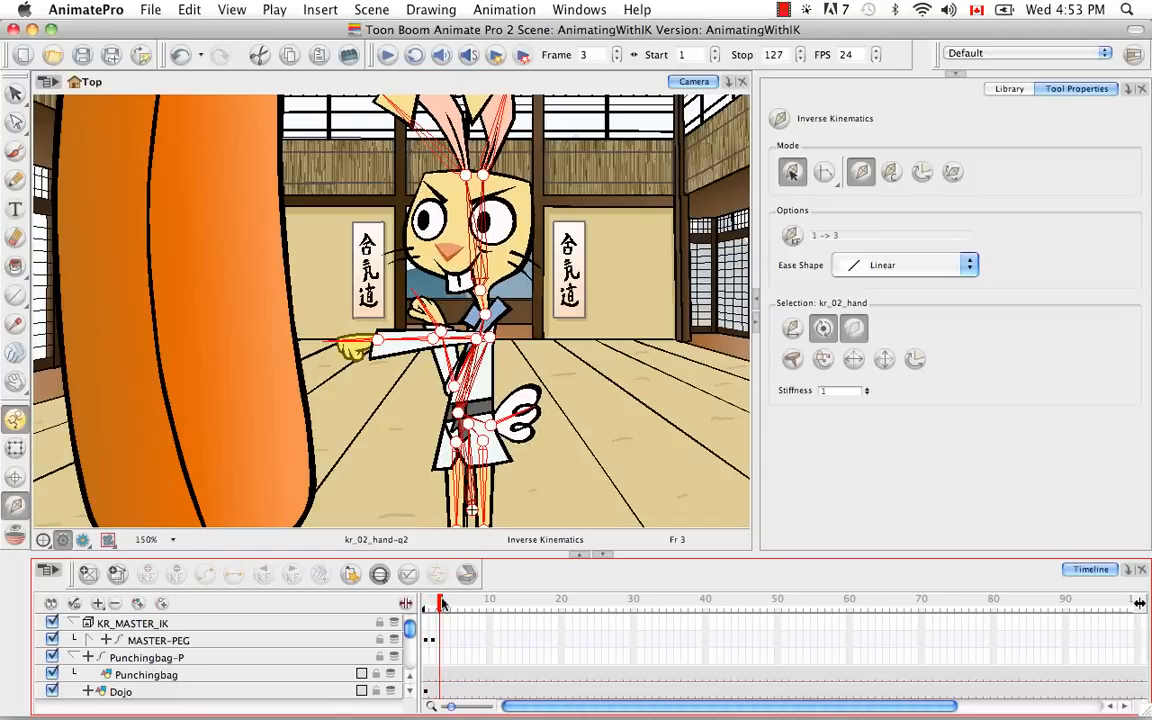
key(comma)
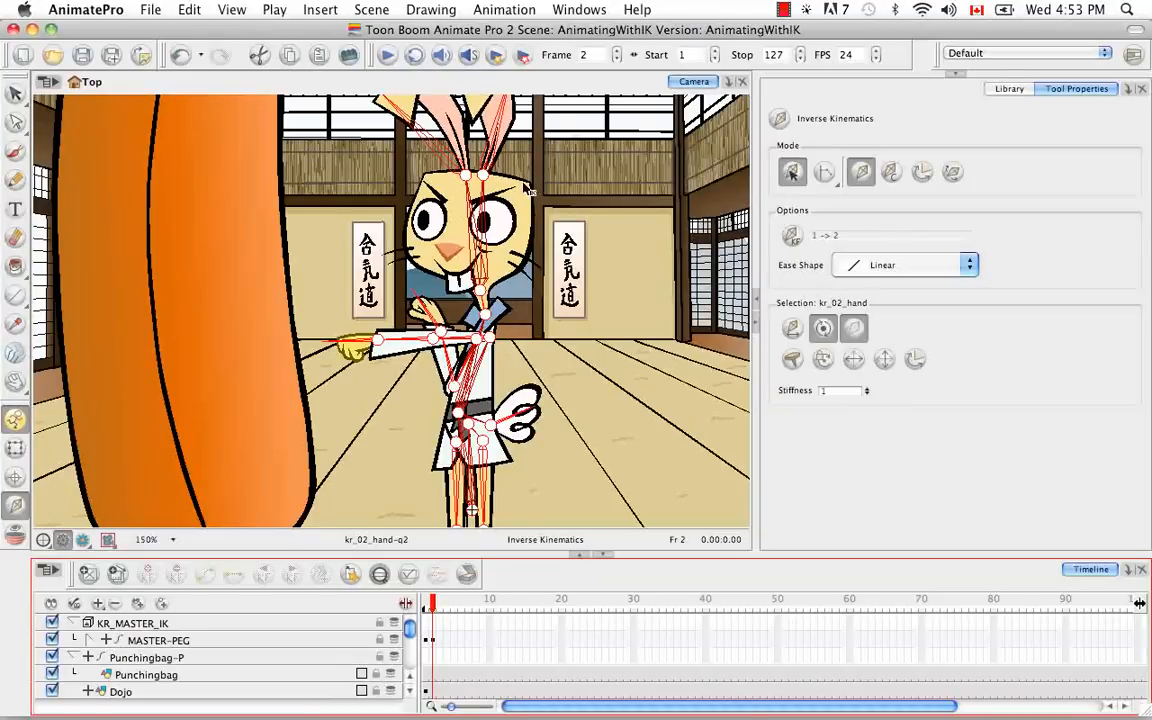
On frame 2, tilt both of the rabbit's ears slightly toward the punching bag with Inverse Kinematics.
key(space)
drag(527, 190, 540, 308)
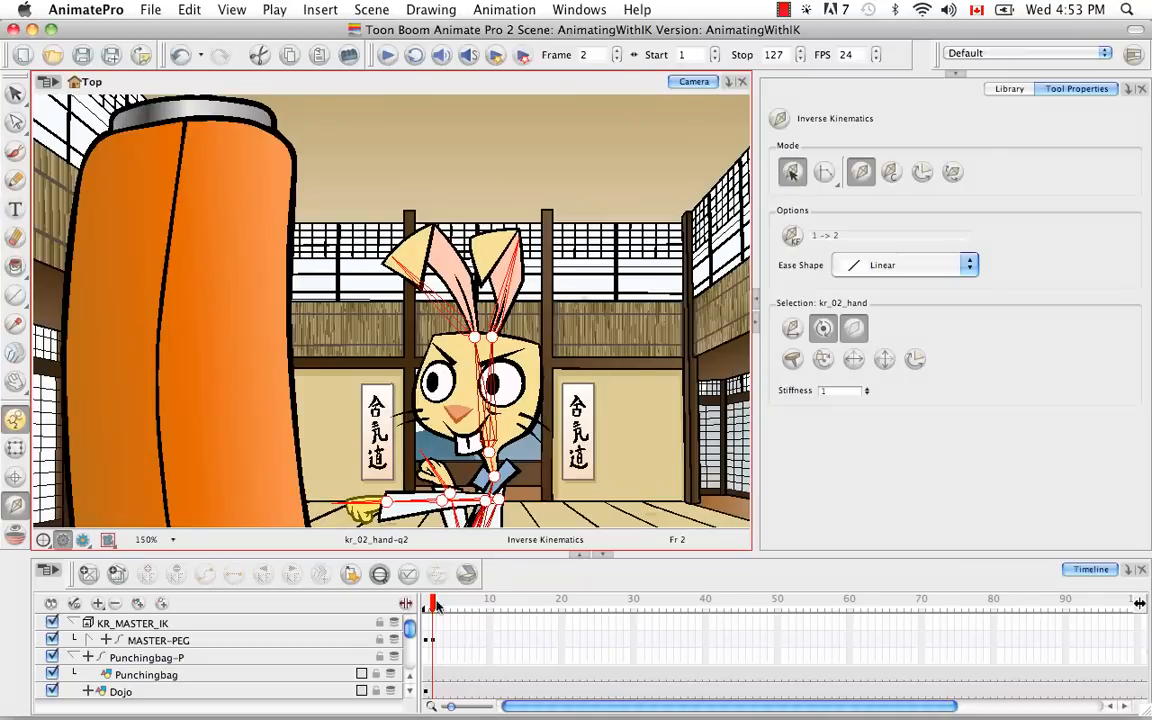
click(425, 603)
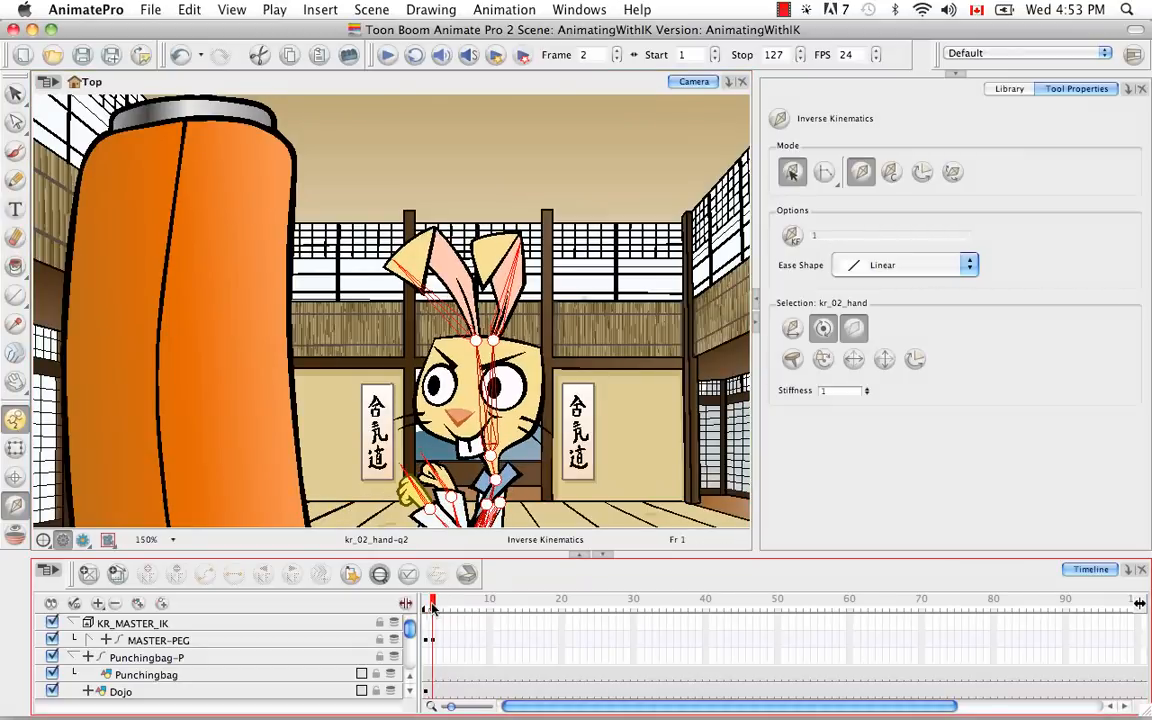
click(434, 606)
click(425, 603)
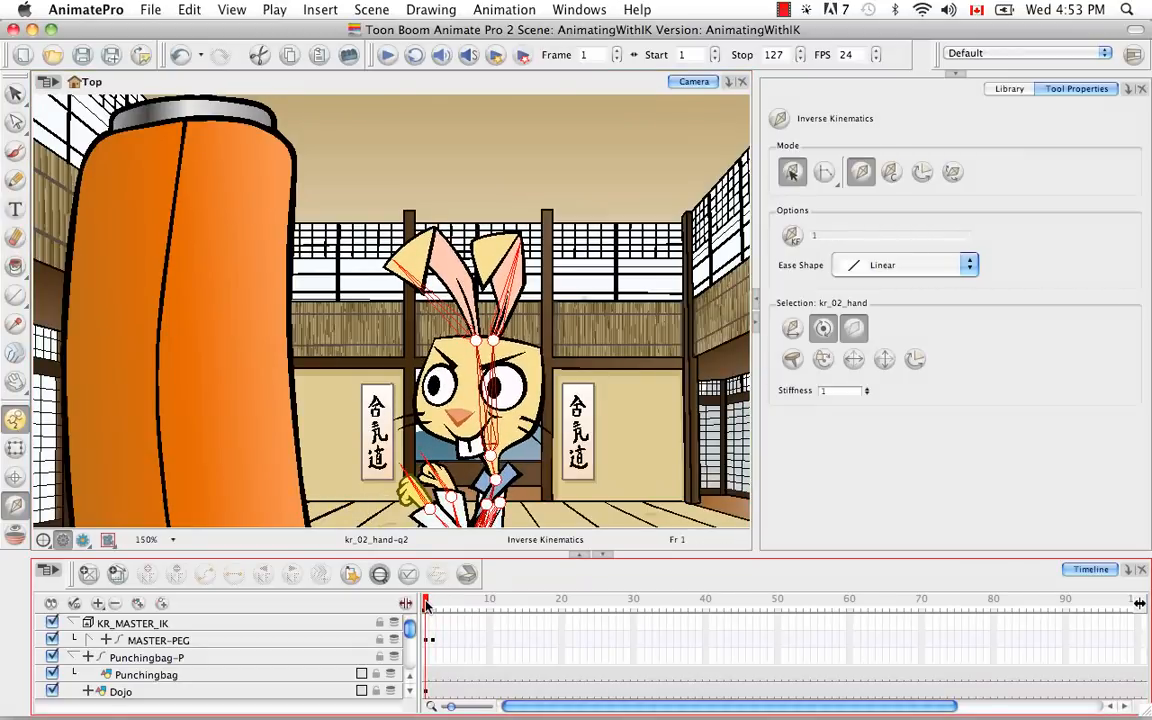
click(432, 603)
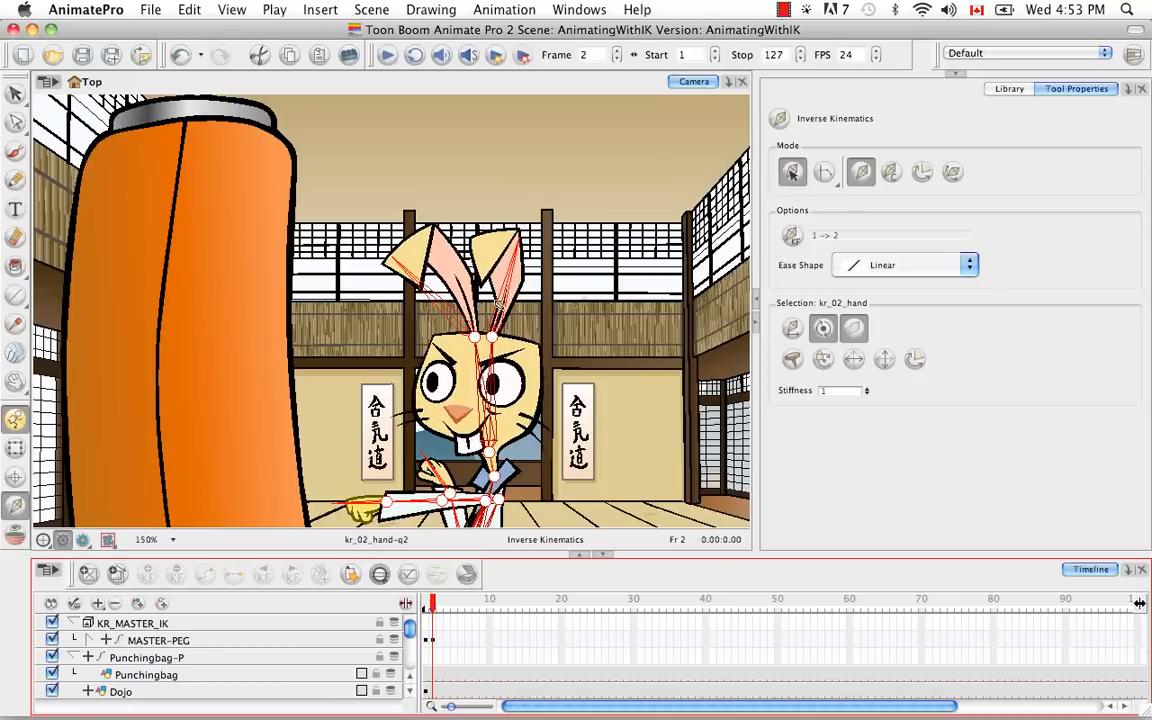
drag(431, 294, 427, 306)
drag(510, 278, 500, 278)
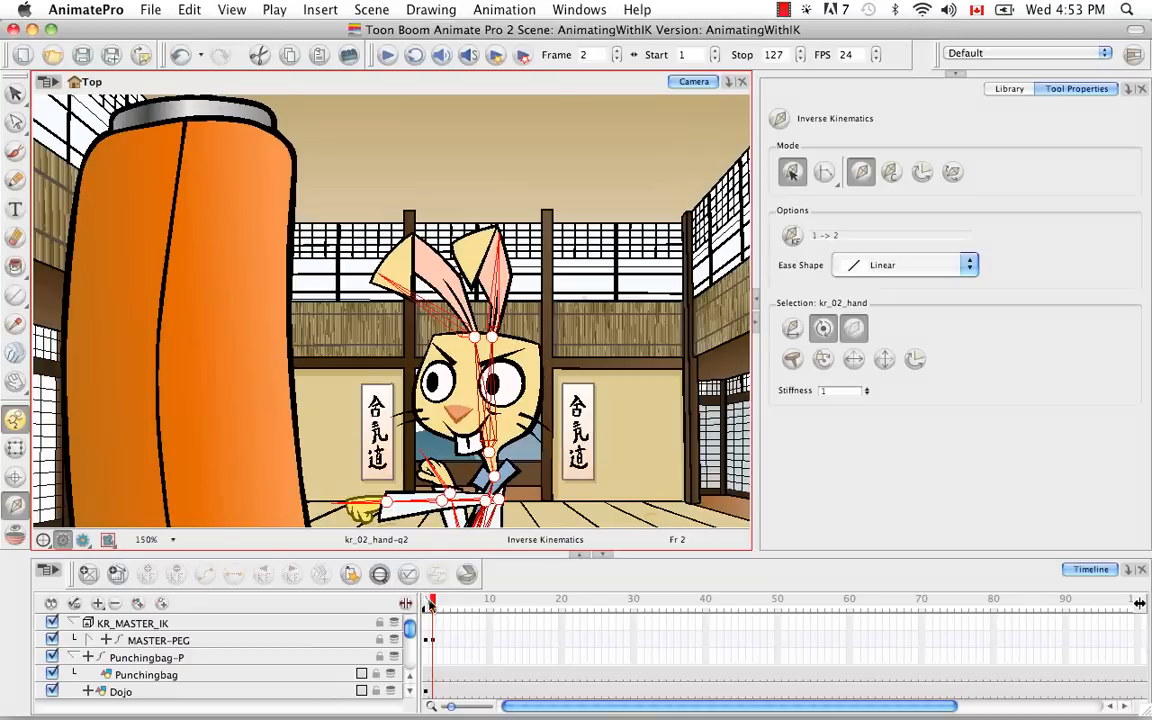
Compare the rabbit's ears, punching arm and overall pose between frames 1 and 2.
click(426, 602)
click(433, 596)
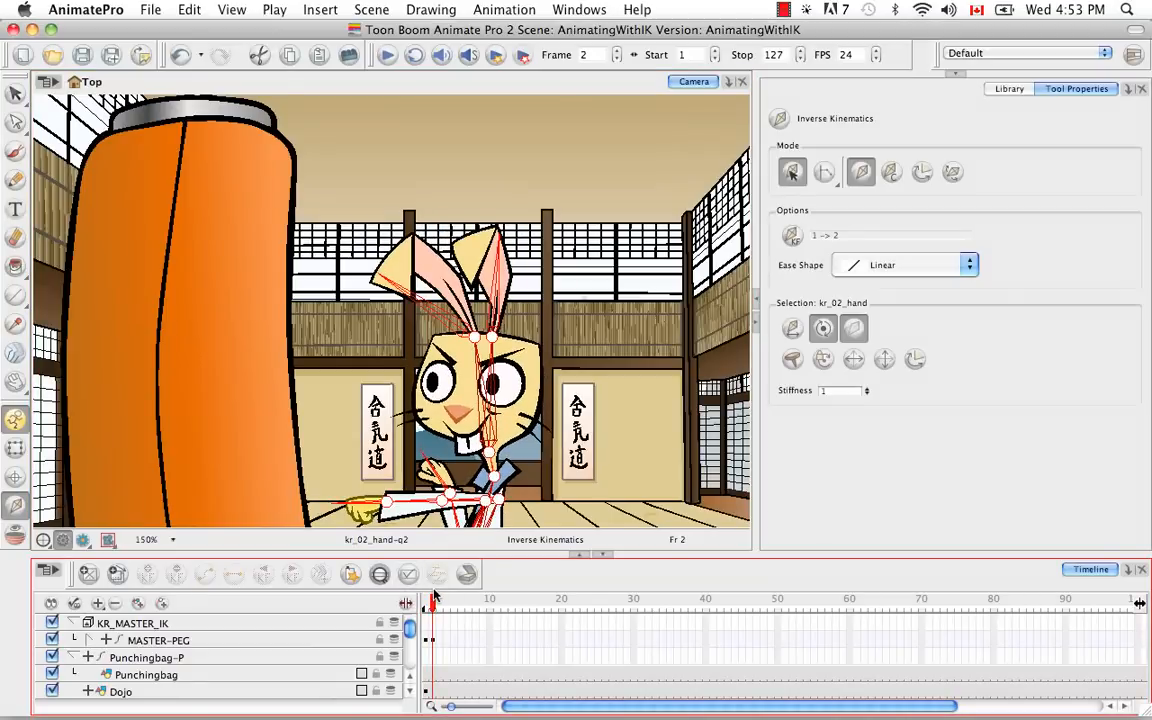
click(425, 597)
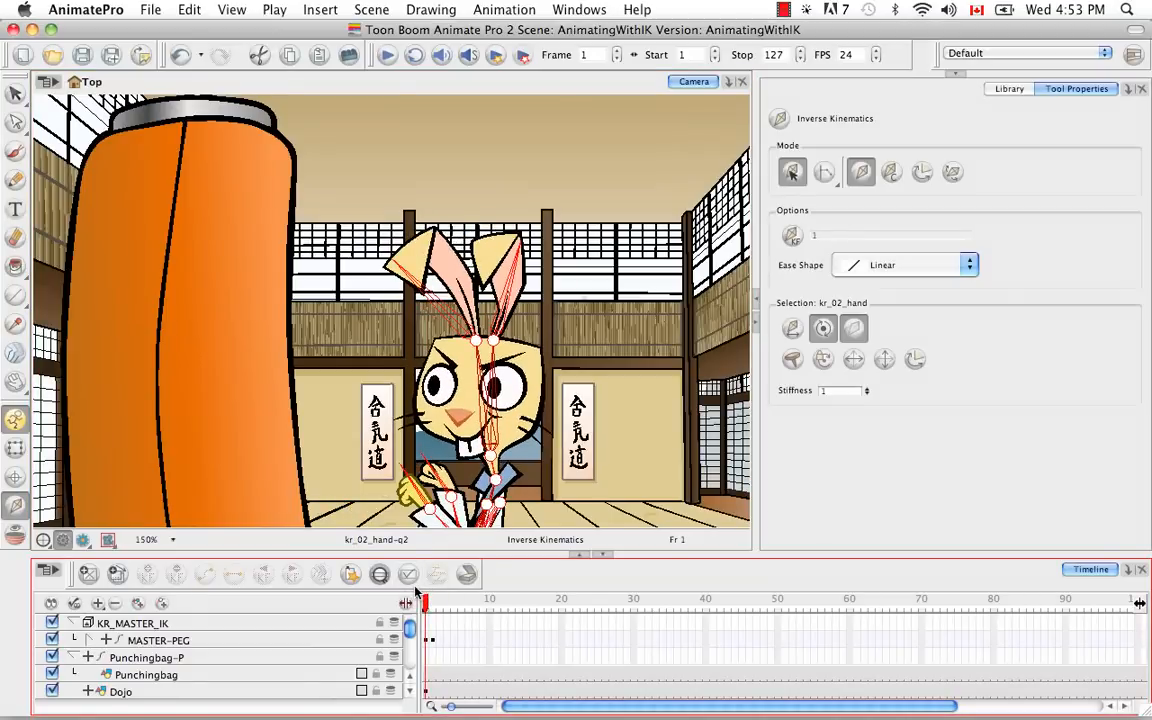
drag(429, 588, 402, 591)
click(431, 594)
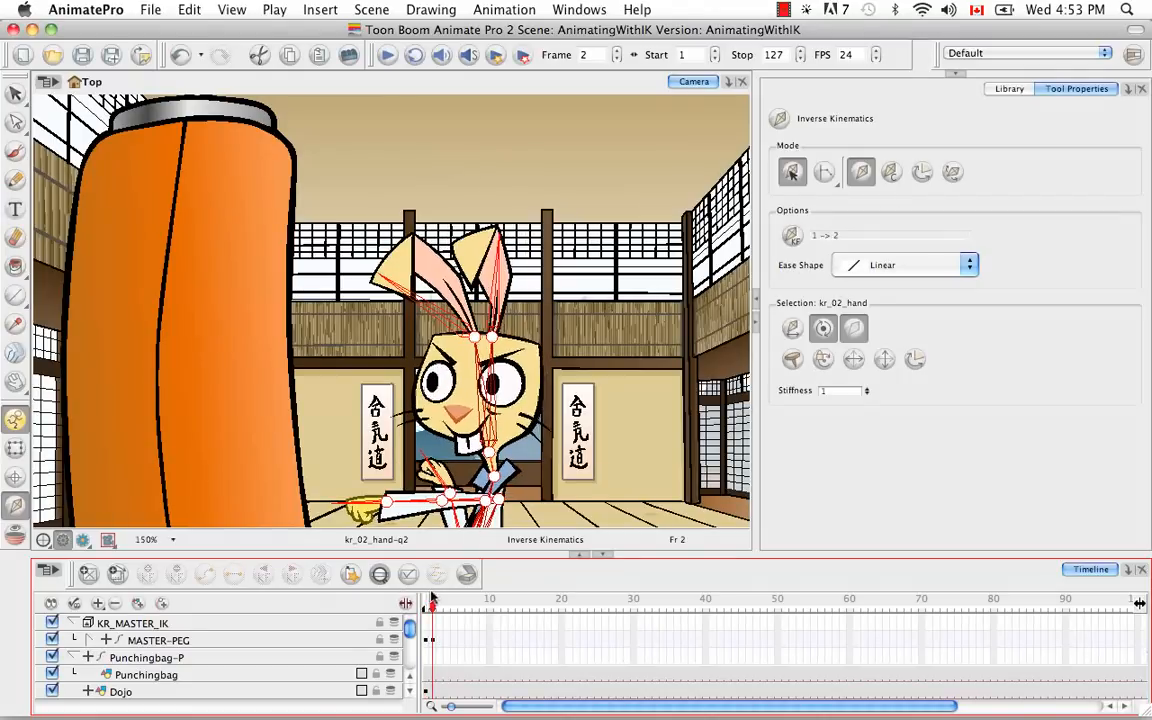
key(space)
drag(575, 403, 561, 266)
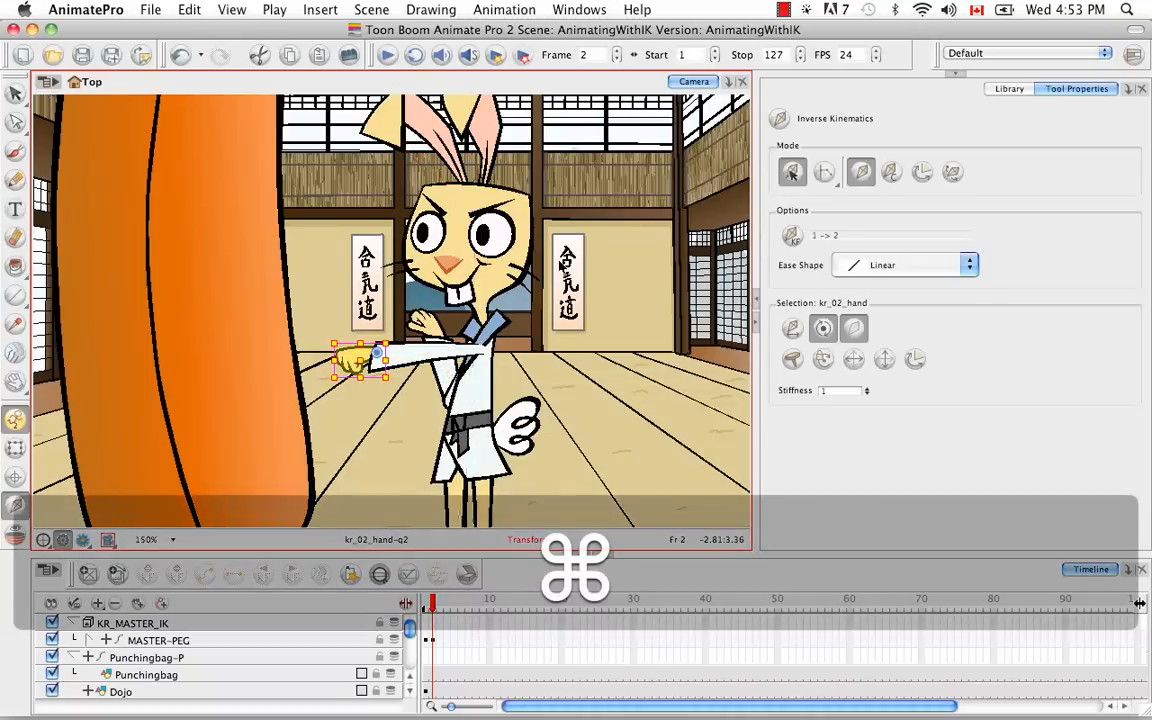
key(super+minus)
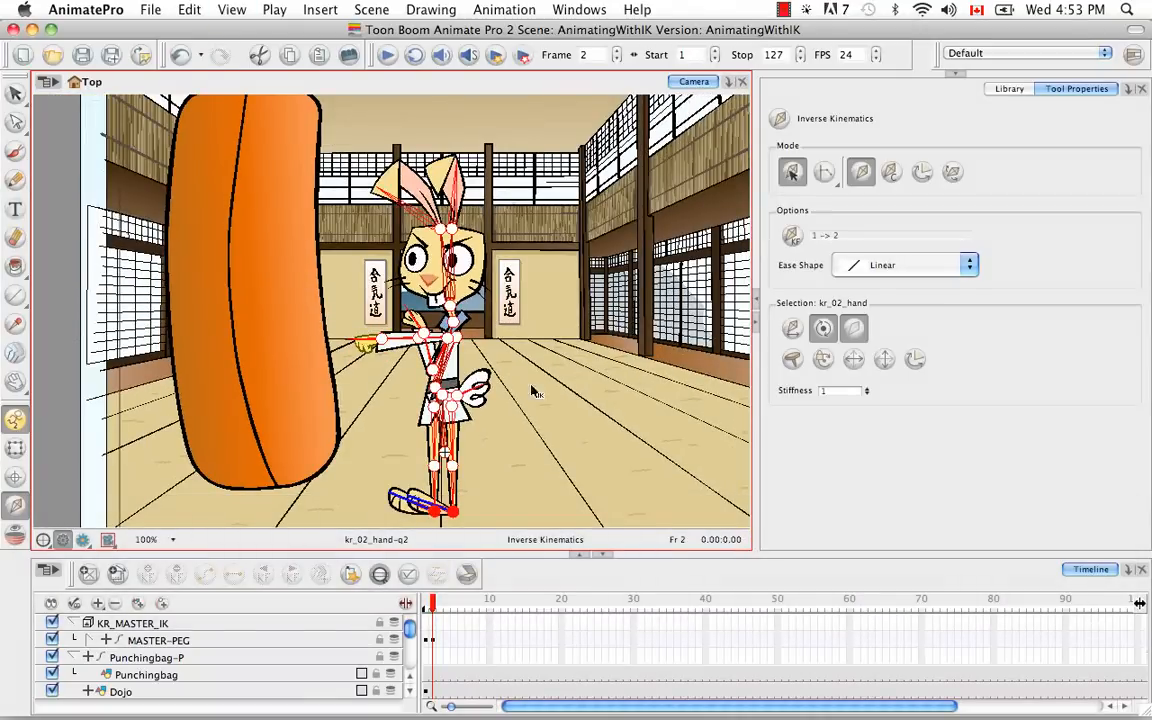
drag(434, 606, 434, 604)
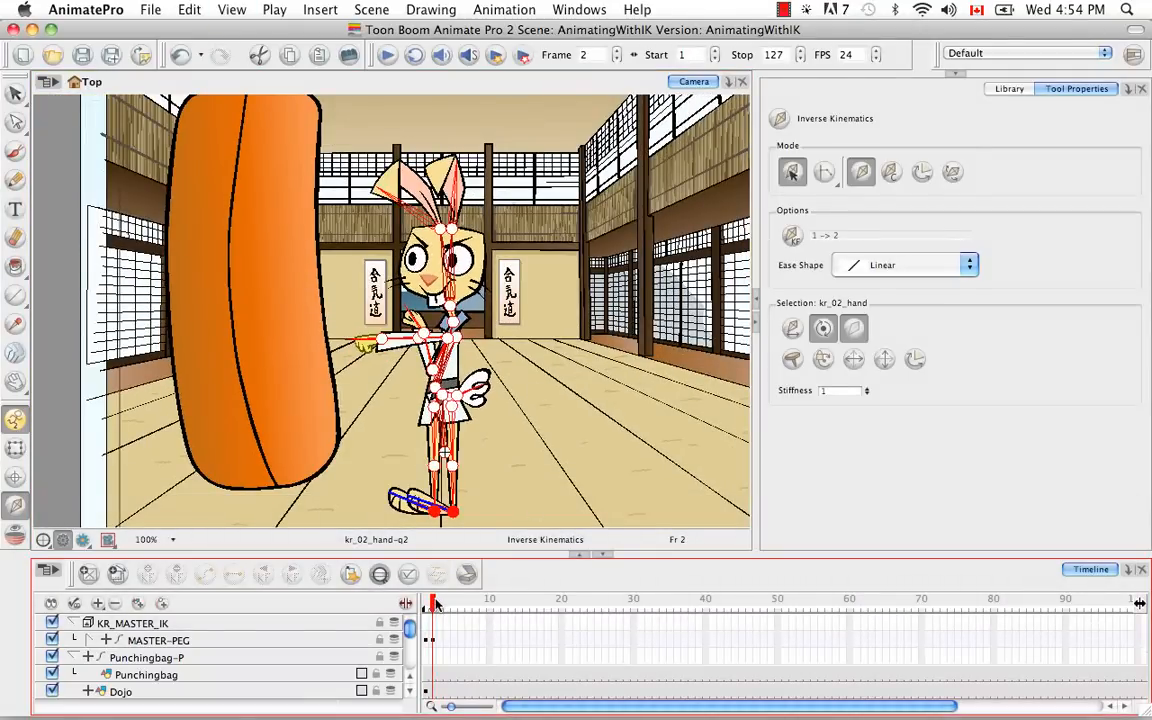
drag(437, 604, 429, 604)
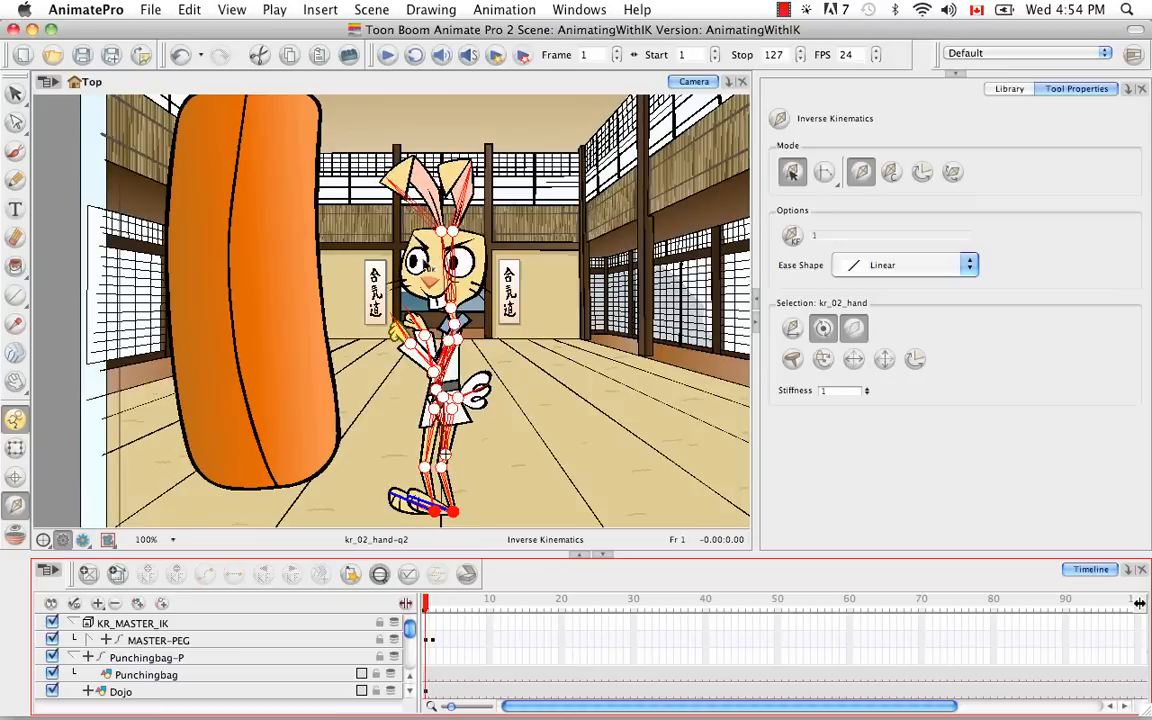
On frame 1, find the kr_02_eyelid layer under KR_02_EYE-PEG and swap its drawing to the half-closed kr_02_eyelid-q2.
click(15, 448)
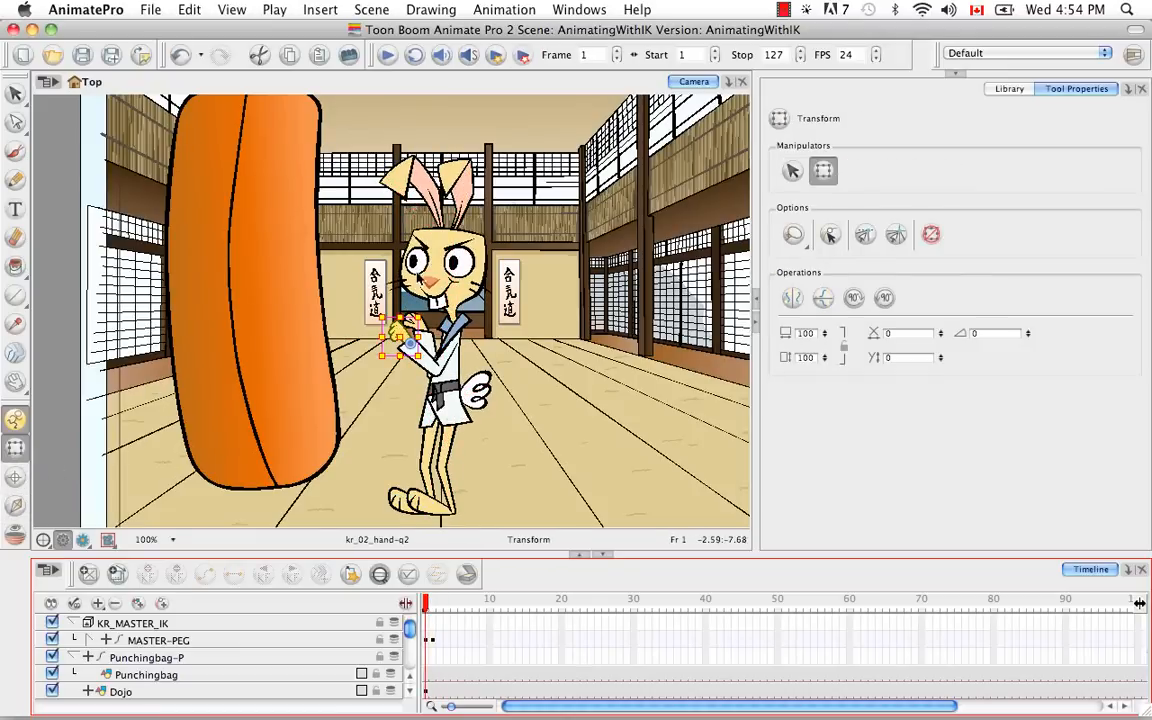
click(415, 261)
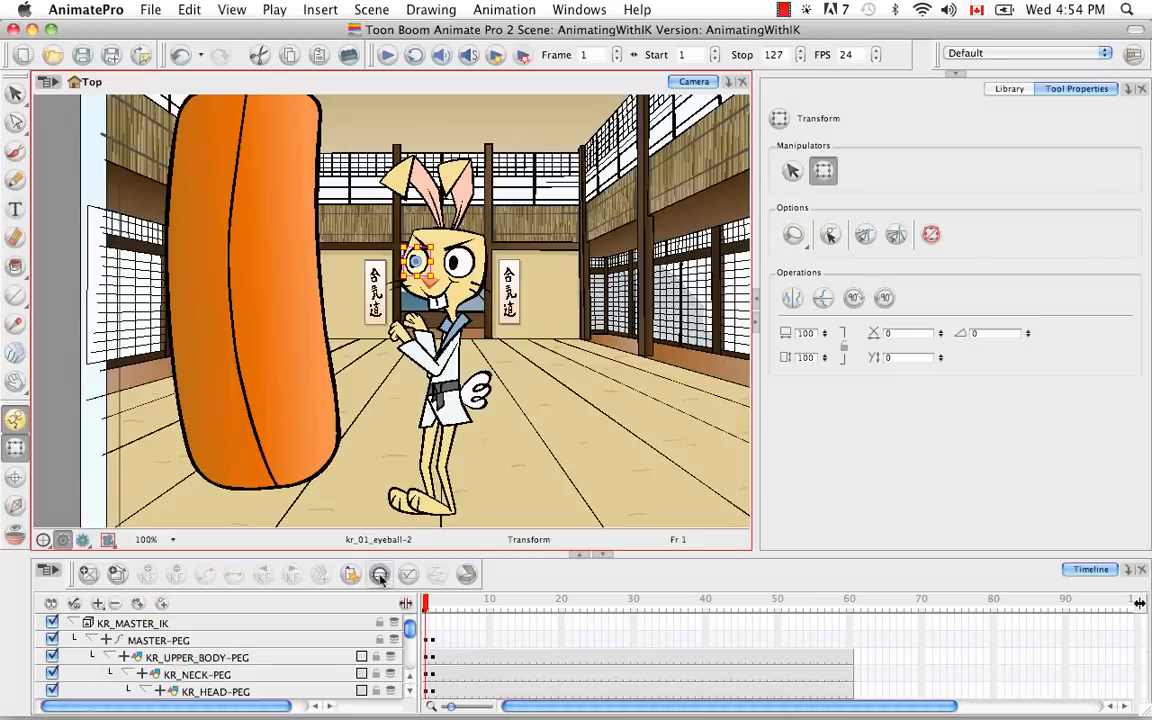
click(410, 691)
click(410, 691)
click(410, 691)
click(410, 691)
click(179, 658)
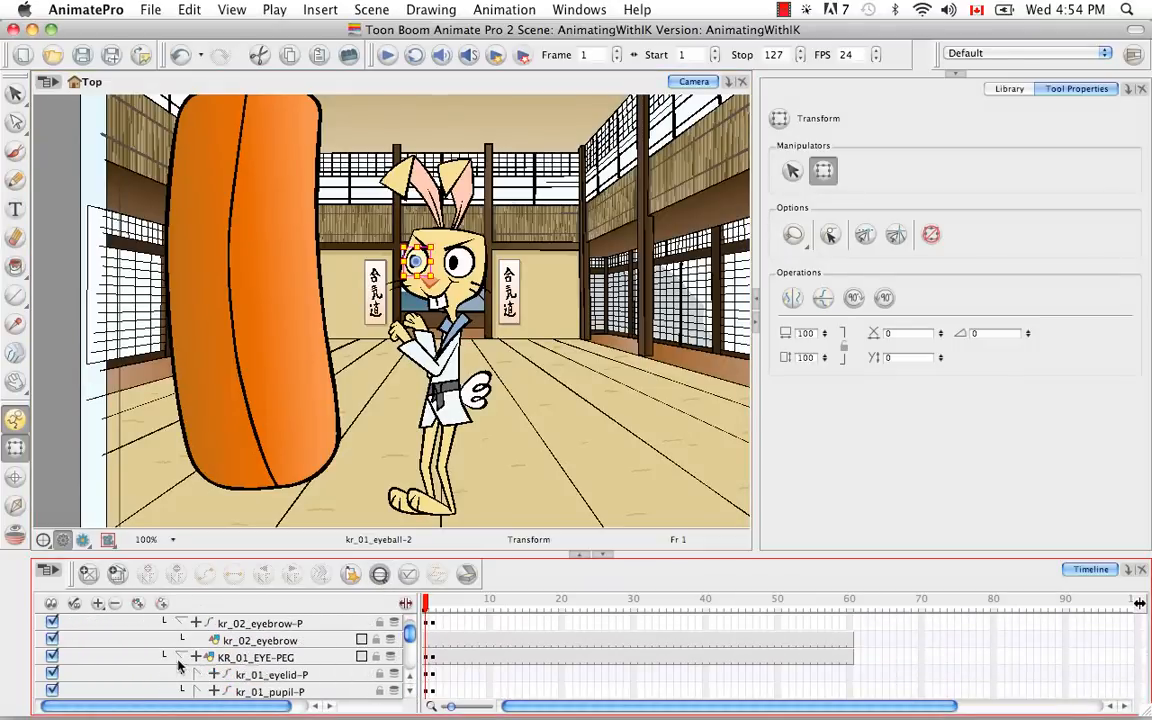
click(409, 692)
click(409, 692)
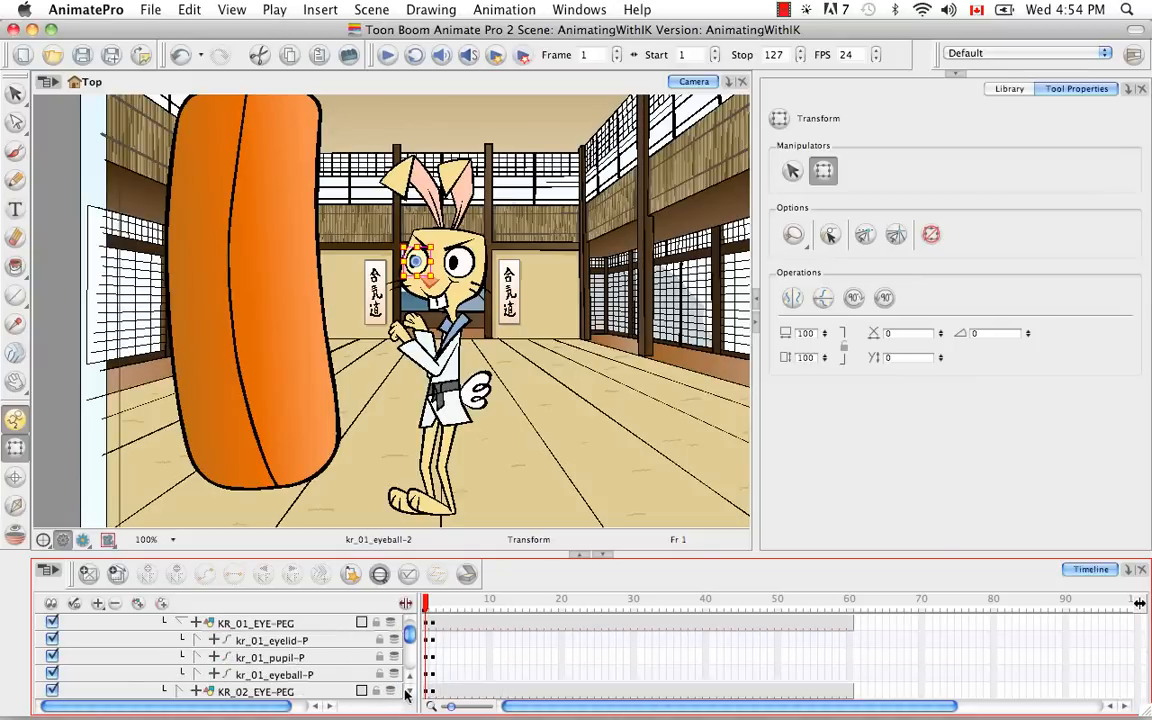
click(409, 692)
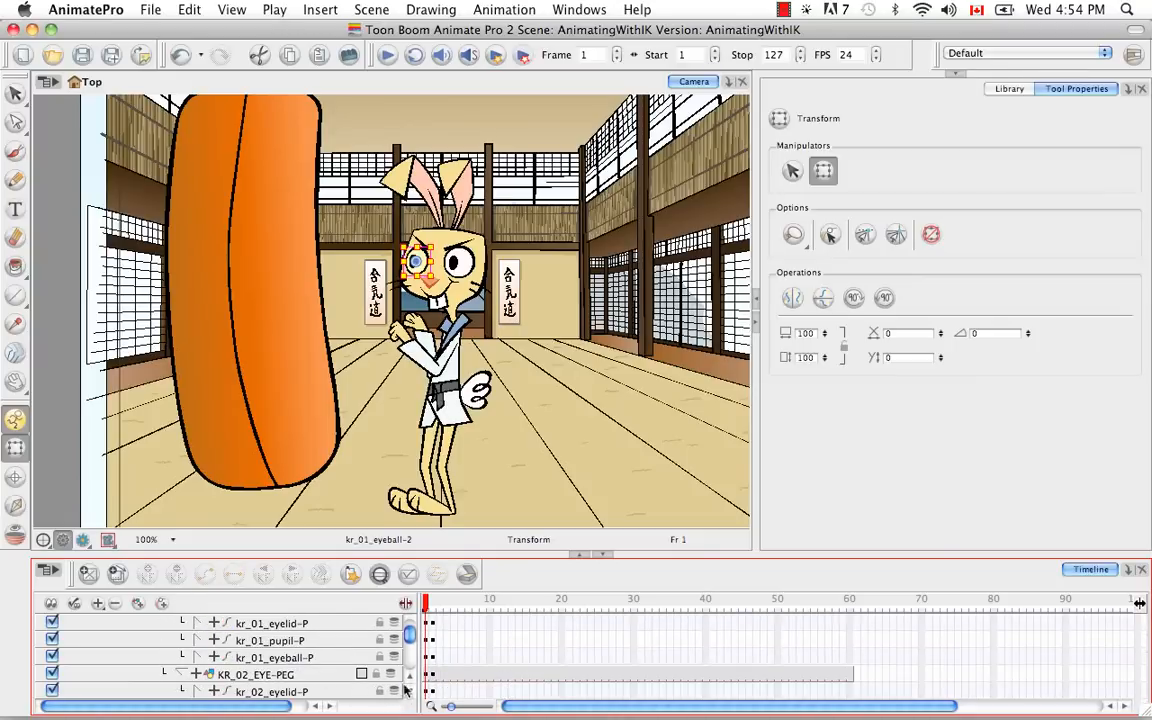
click(410, 693)
click(410, 693)
click(410, 693)
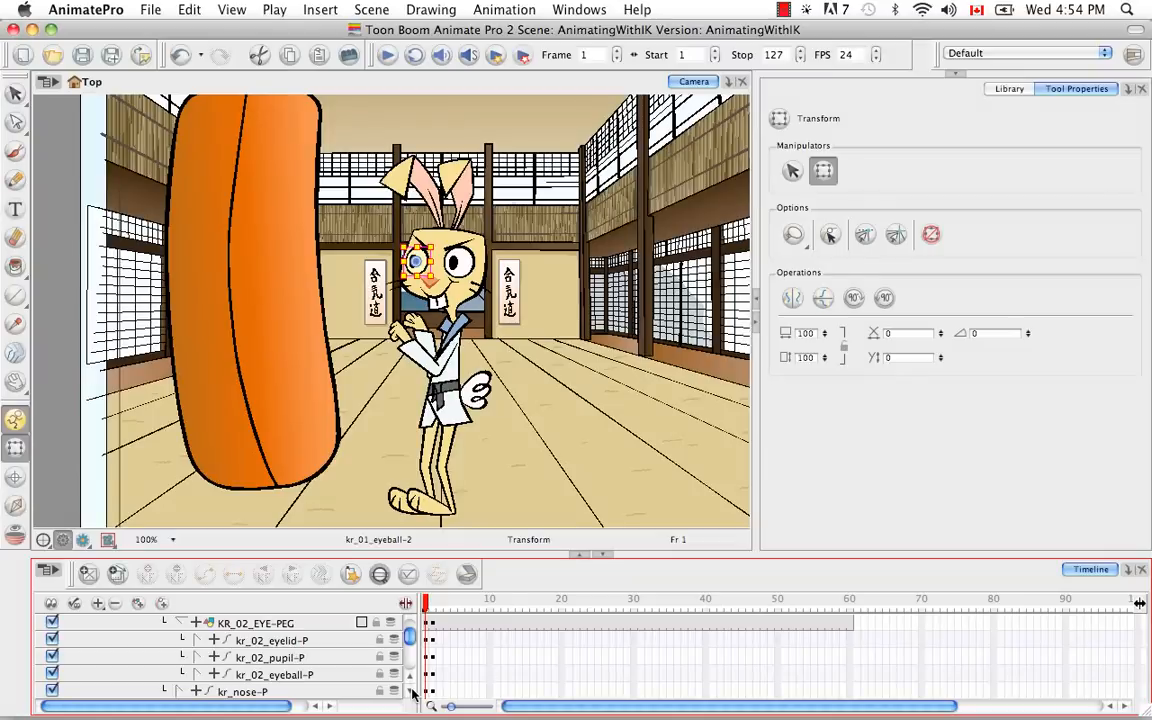
click(279, 642)
click(198, 641)
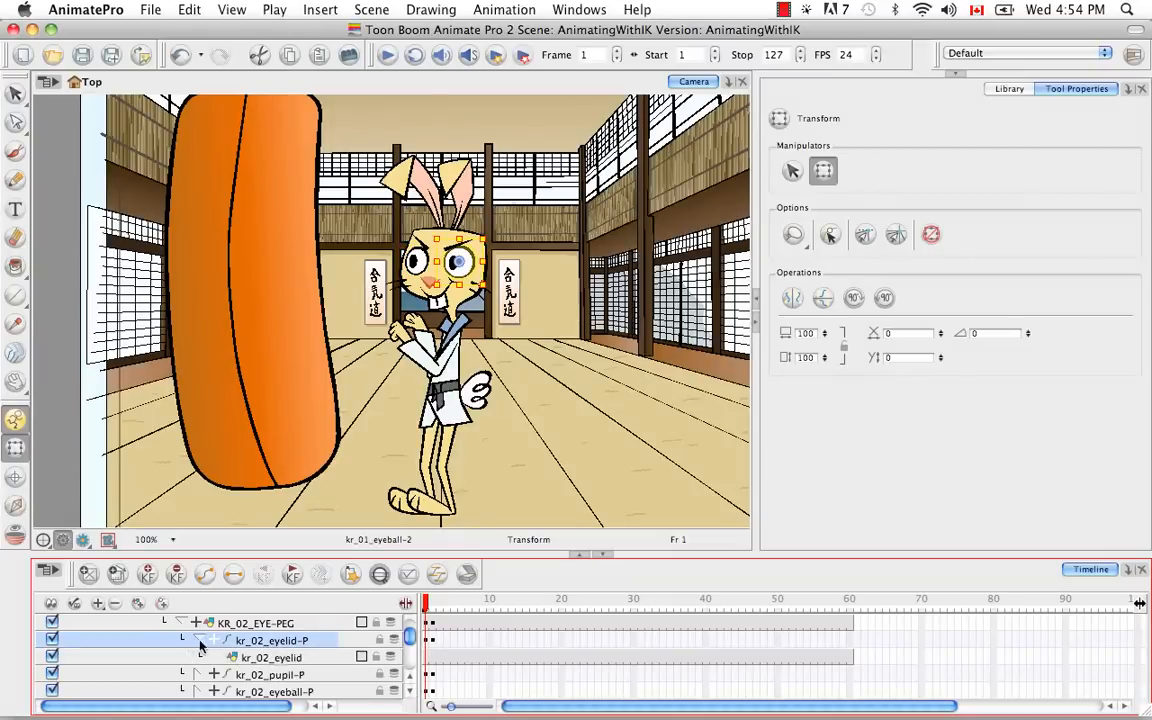
click(279, 658)
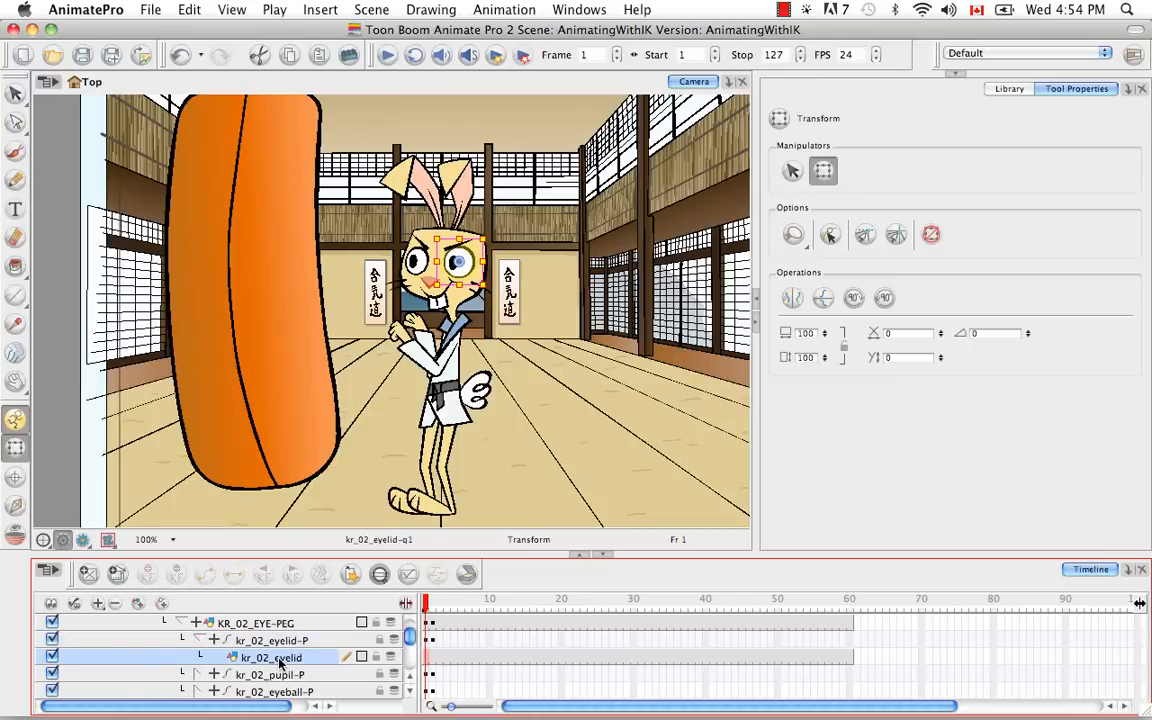
key(bracketright)
key(bracketright)
key(bracketright)
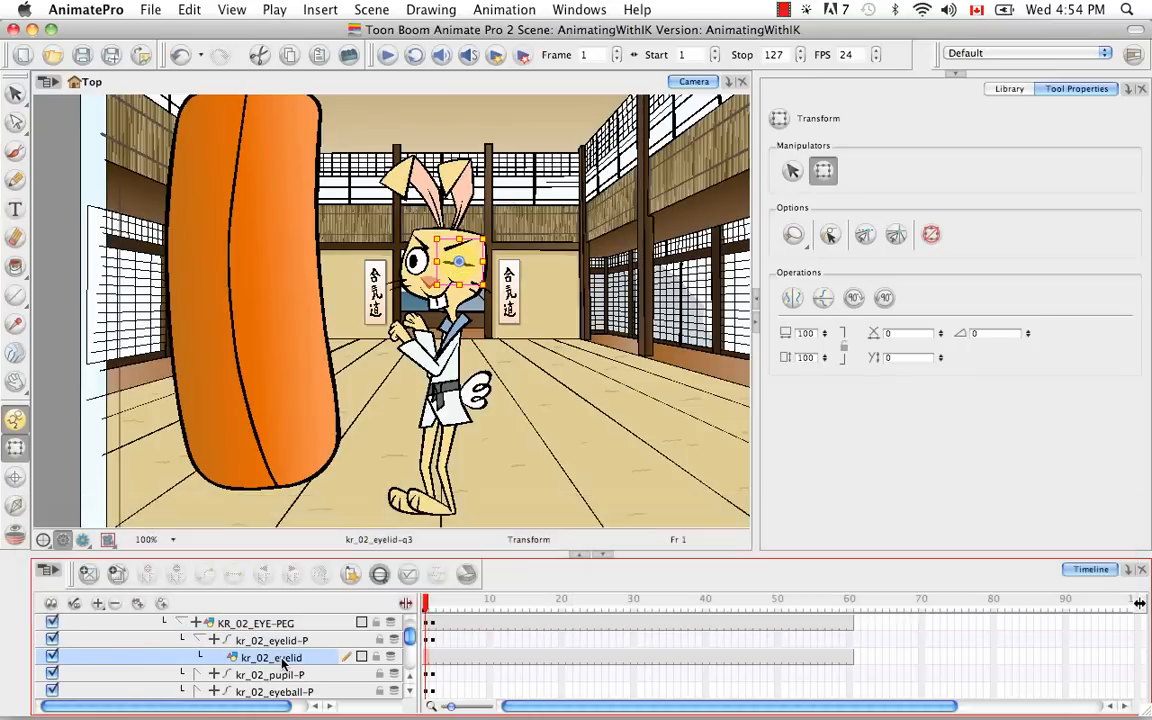
key(bracketleft)
Expand kr_01_eyelid-P and swap the kr_01_eyelid drawing on frame 1 to the half-closed kr_01_eyelid-q2.
click(410, 675)
click(410, 678)
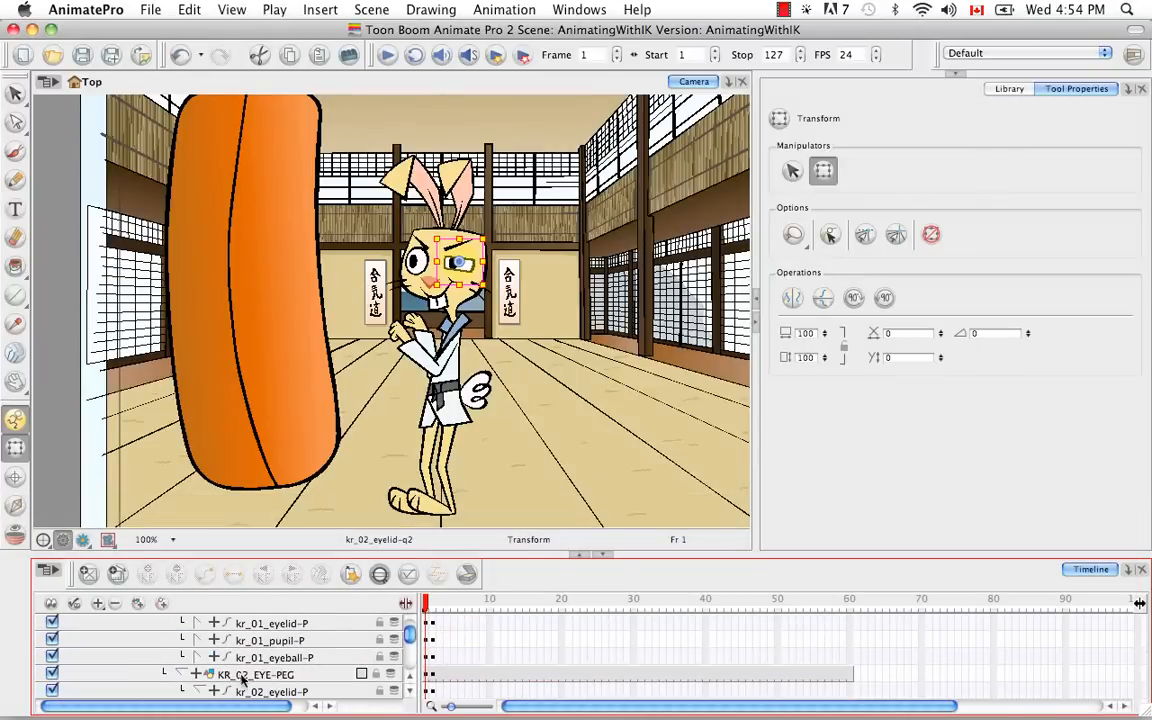
click(205, 623)
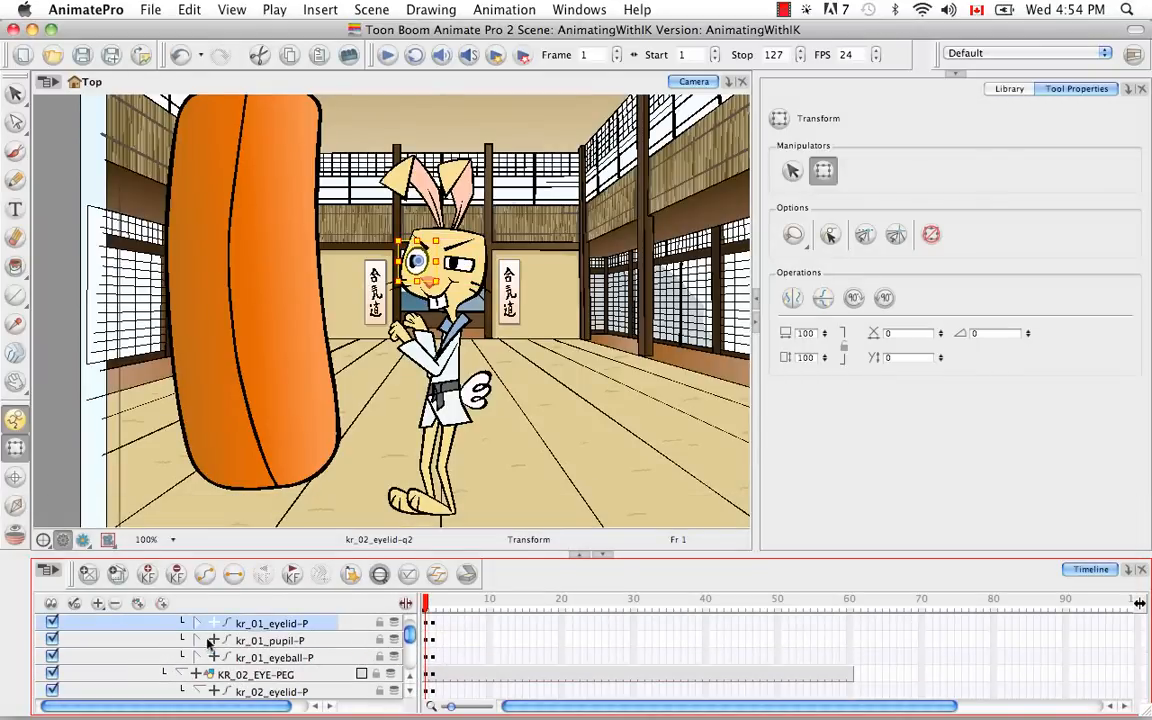
click(198, 623)
click(270, 641)
key(])
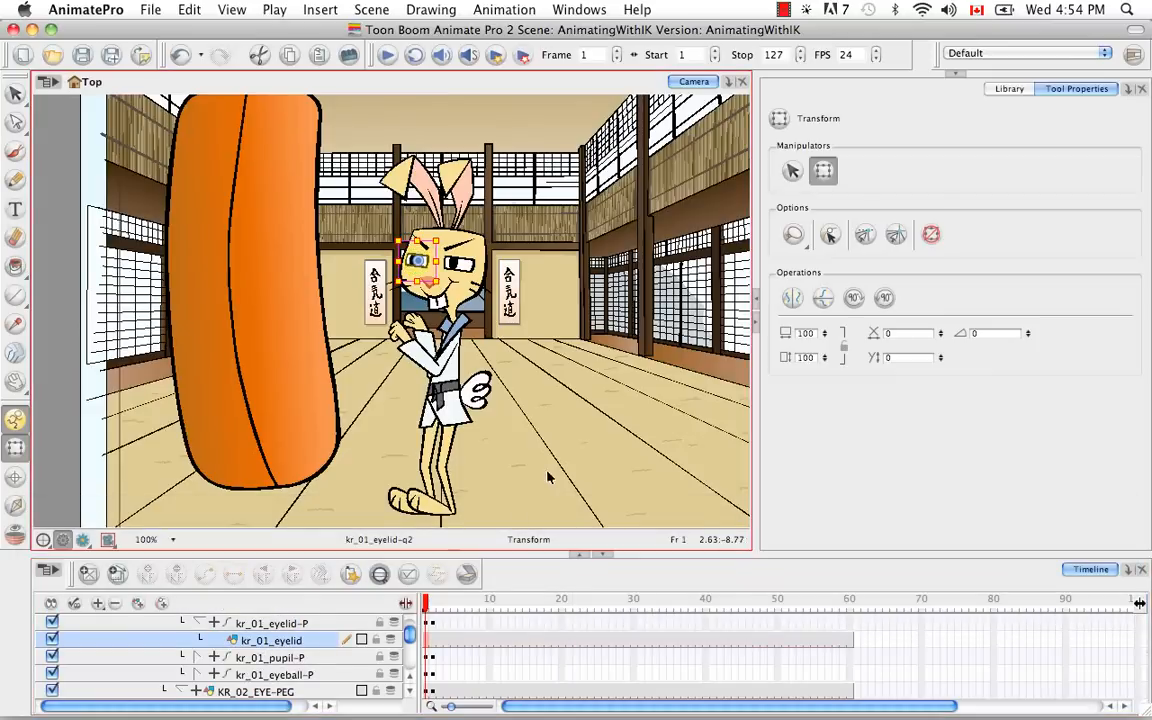
On frame 2, try alternative drawing substitutions for the rabbit's kr_01_eyelid layer.
click(548, 478)
mouse_move(430, 603)
mouse_down()
mouse_move(441, 603)
mouse_move(412, 603)
mouse_move(433, 603)
mouse_up()
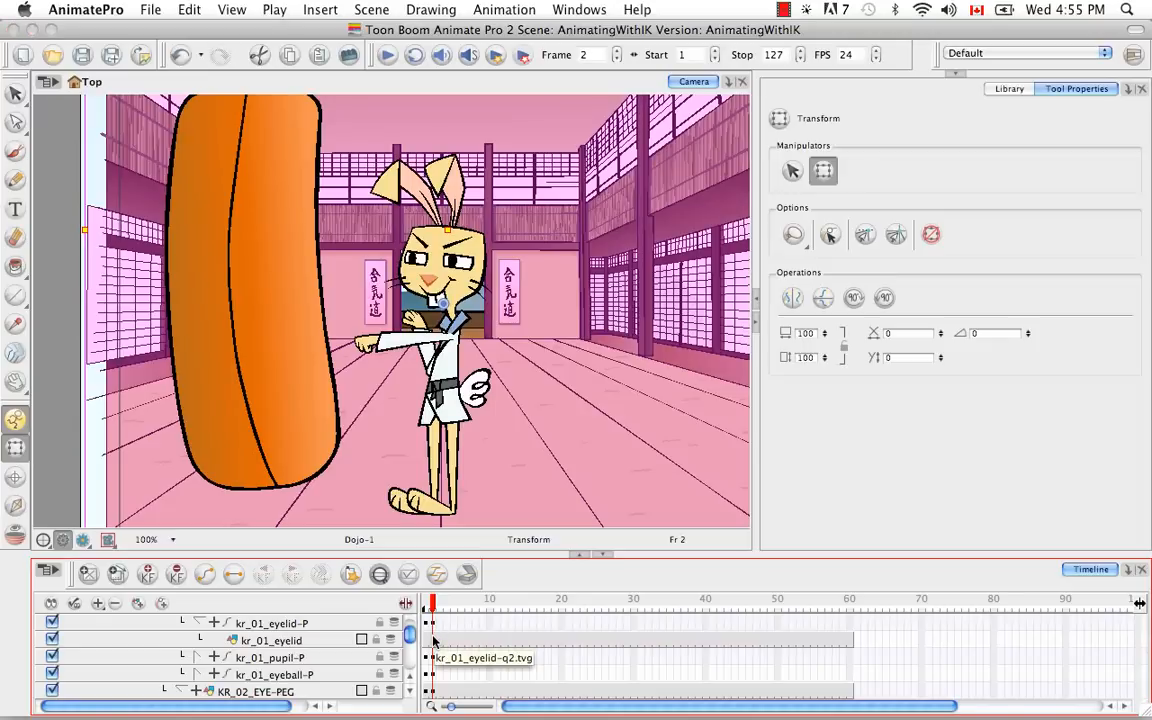
click(434, 640)
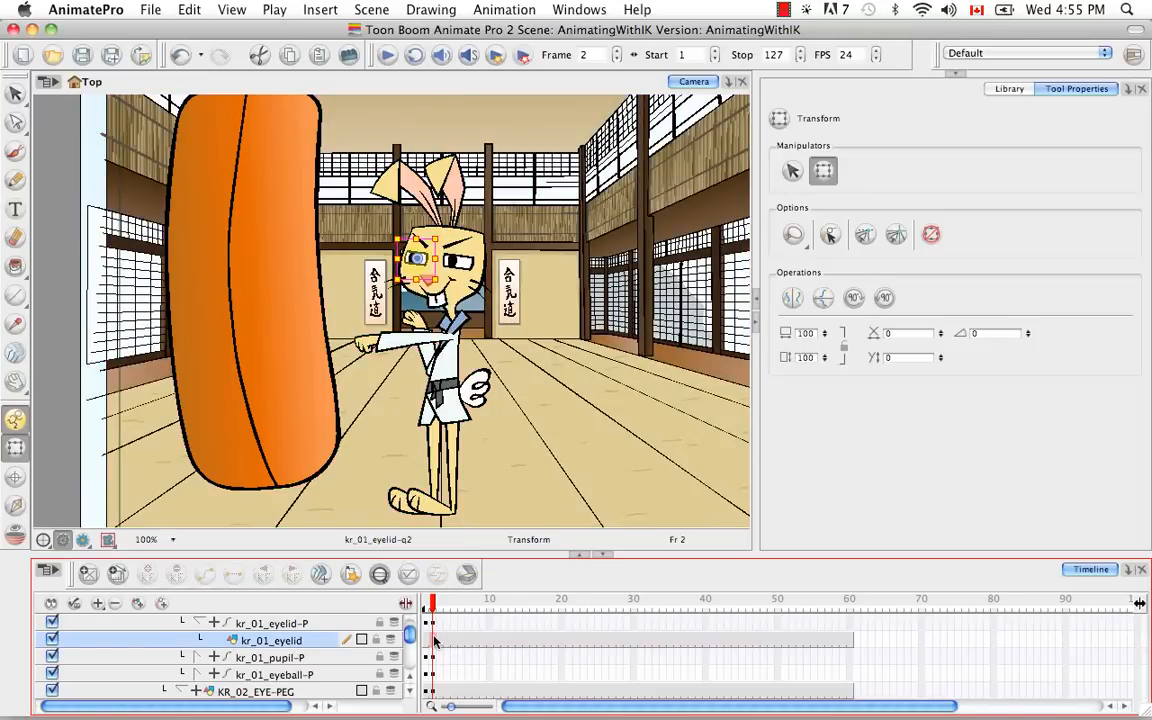
click(117, 574)
key(])
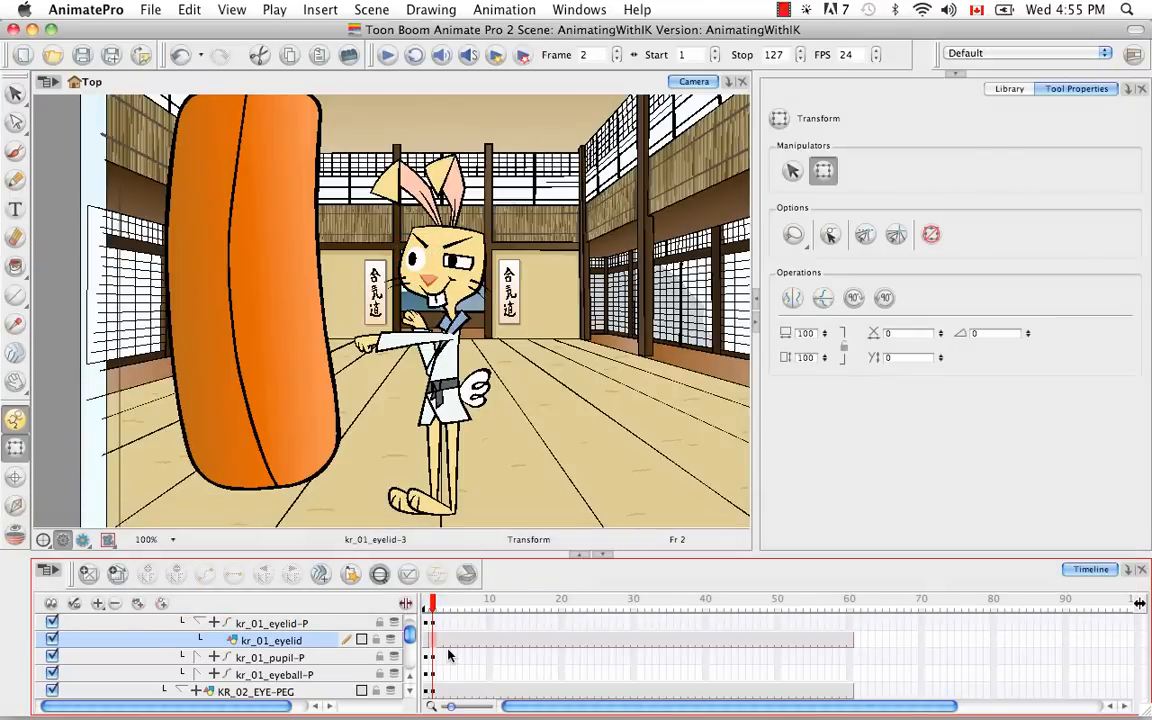
key([)
key([)
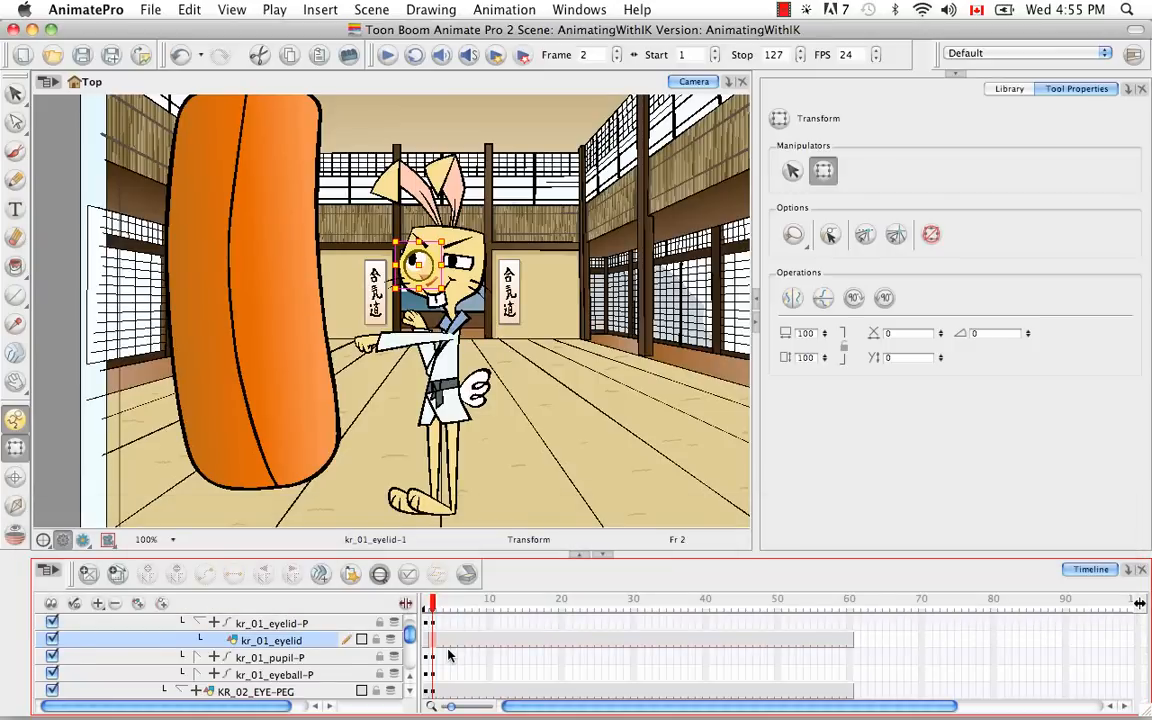
key([)
key(])
key(])
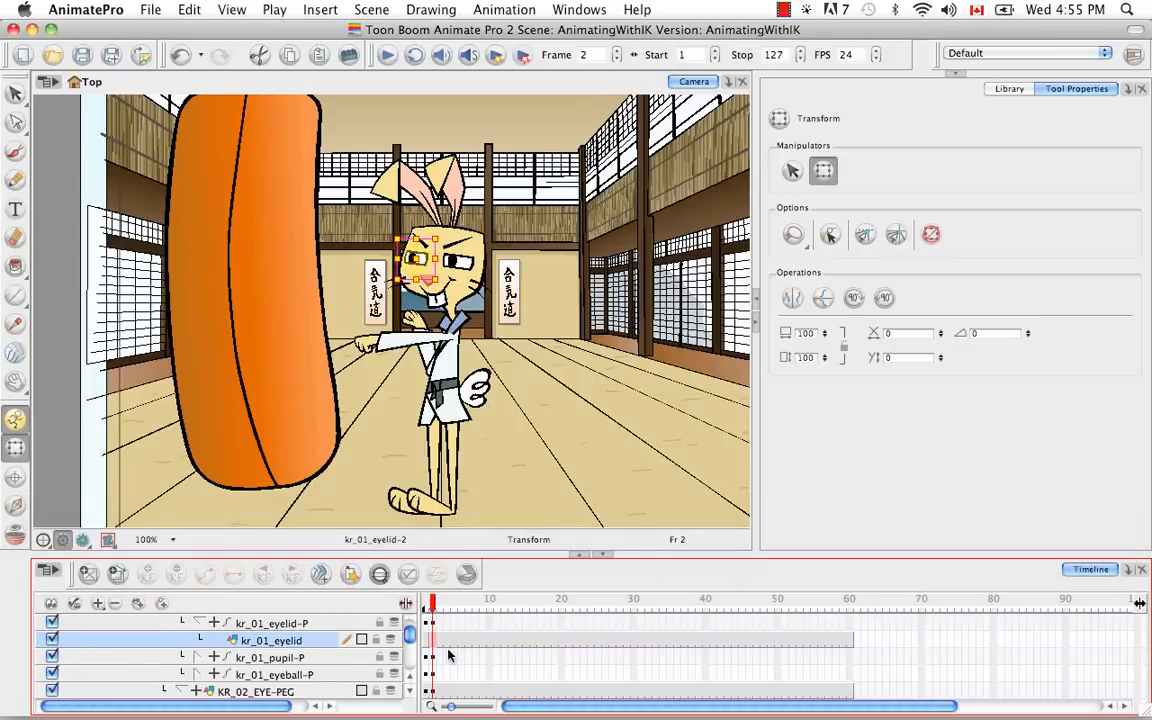
Undo the trial kr_01_eyelid drawing swaps on frame 2.
key(super+z)
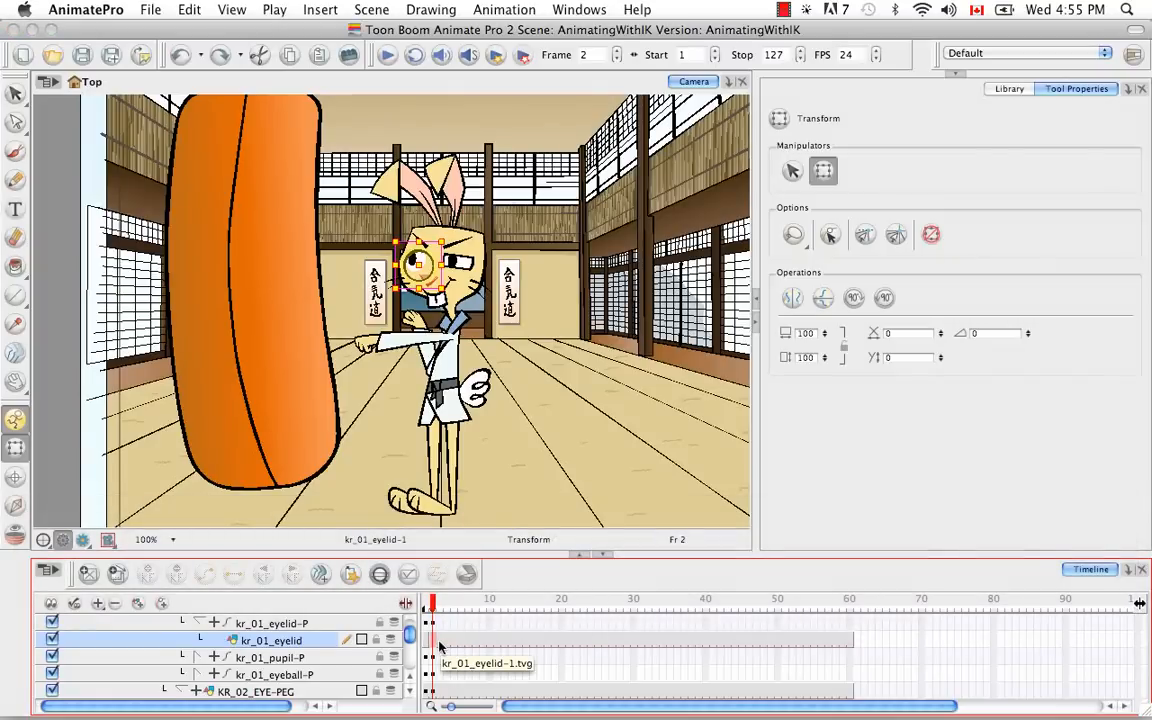
key(super)
key(super+z)
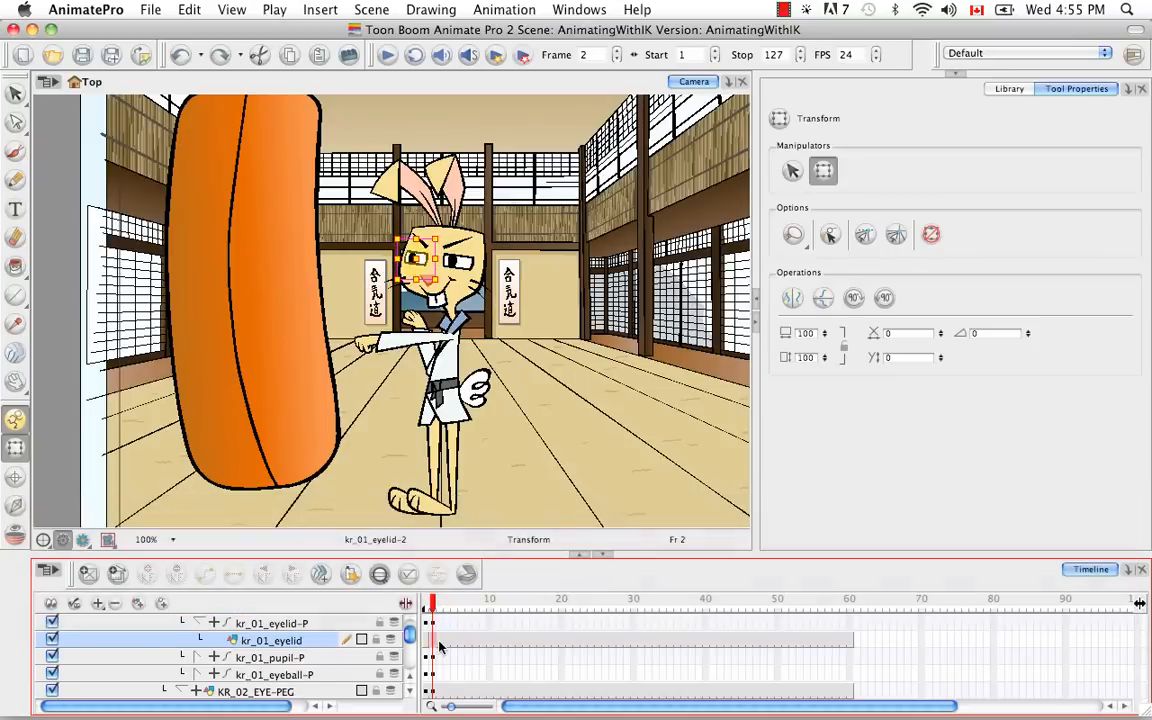
key(super+z)
Check the eyelid on frame 1, and swap the kr_01_eyelid drawing on frame 2 to the wide-open kr_01_eyelid-q1.
click(425, 603)
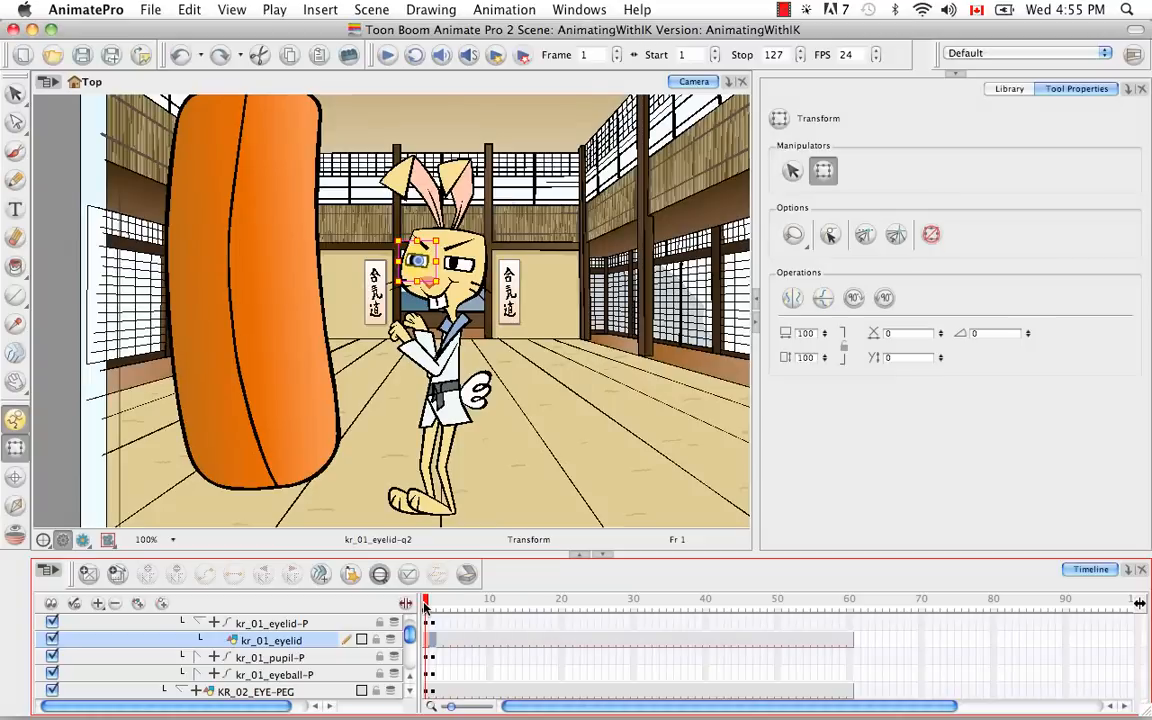
click(432, 603)
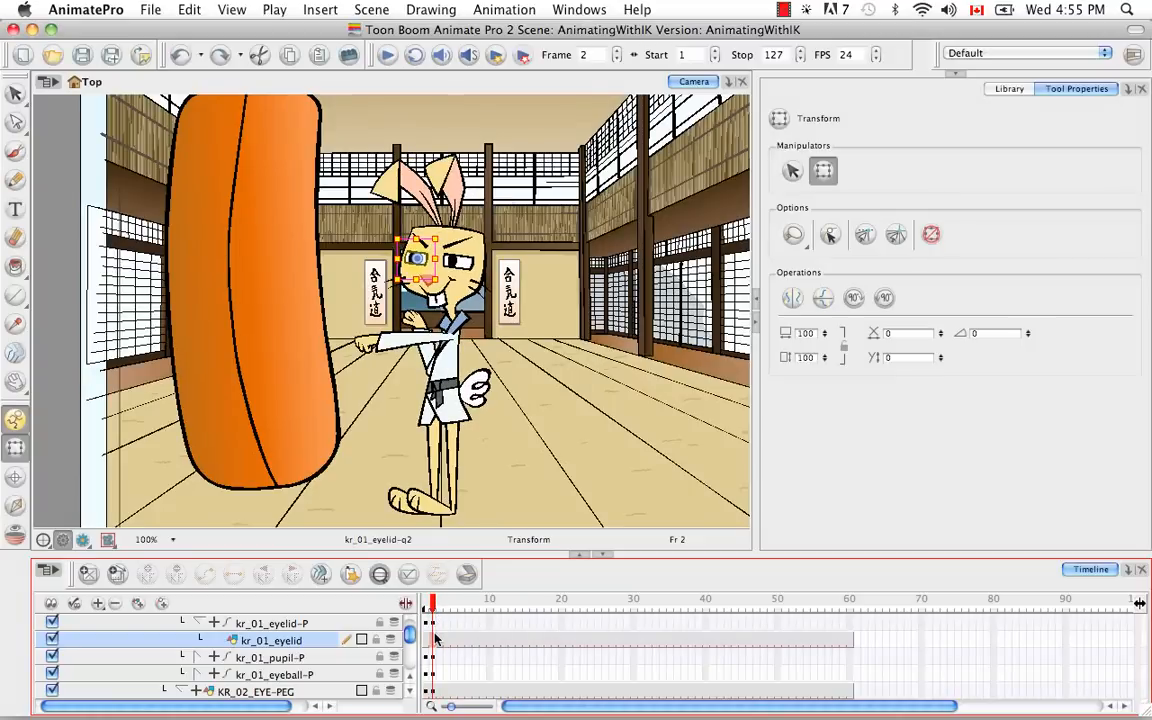
key(bracketleft)
key(bracketleft)
key(bracketleft)
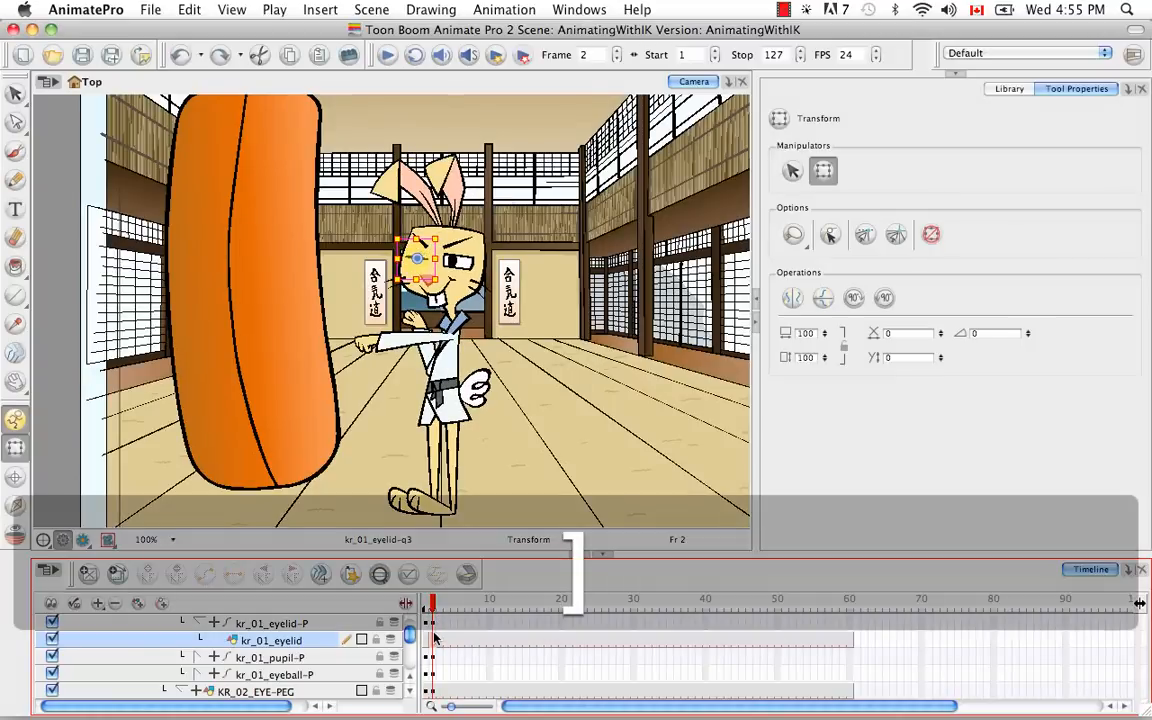
key(bracketleft)
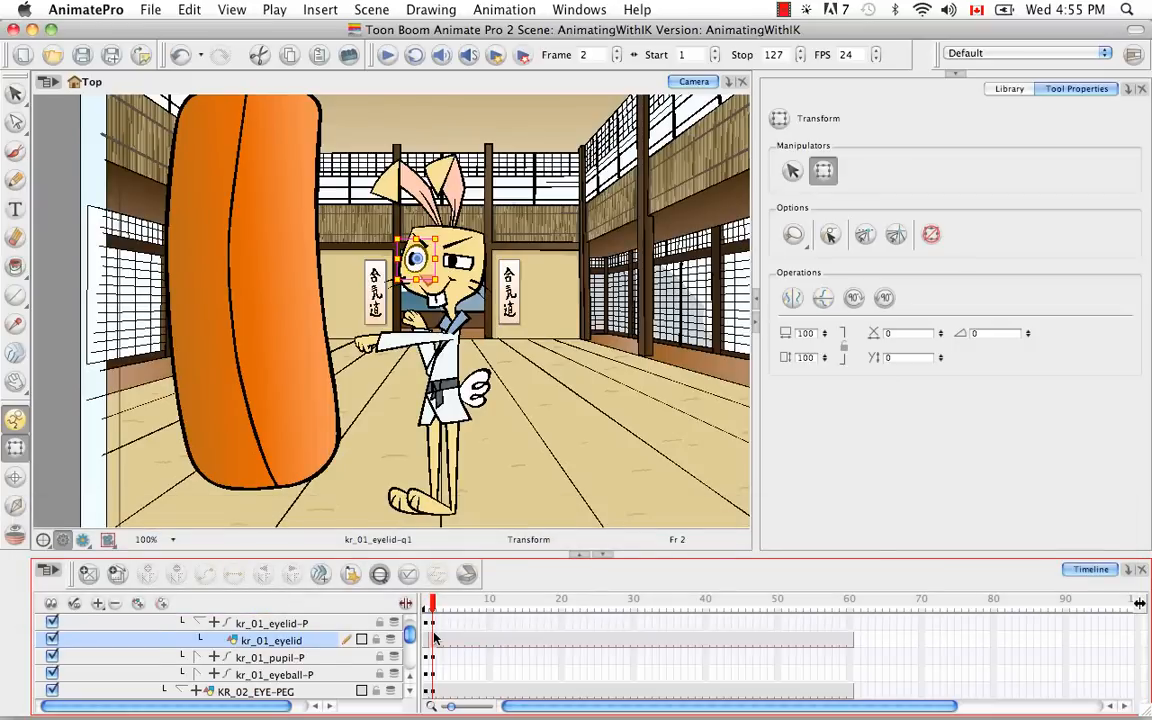
On frame 2, swap the kr_02_eyelid drawing to the wide-open kr_02_eyelid-q1 and compare the eyes with frame 1.
mouse_move(411, 636)
mouse_down()
mouse_move(434, 606)
mouse_move(408, 641)
mouse_up()
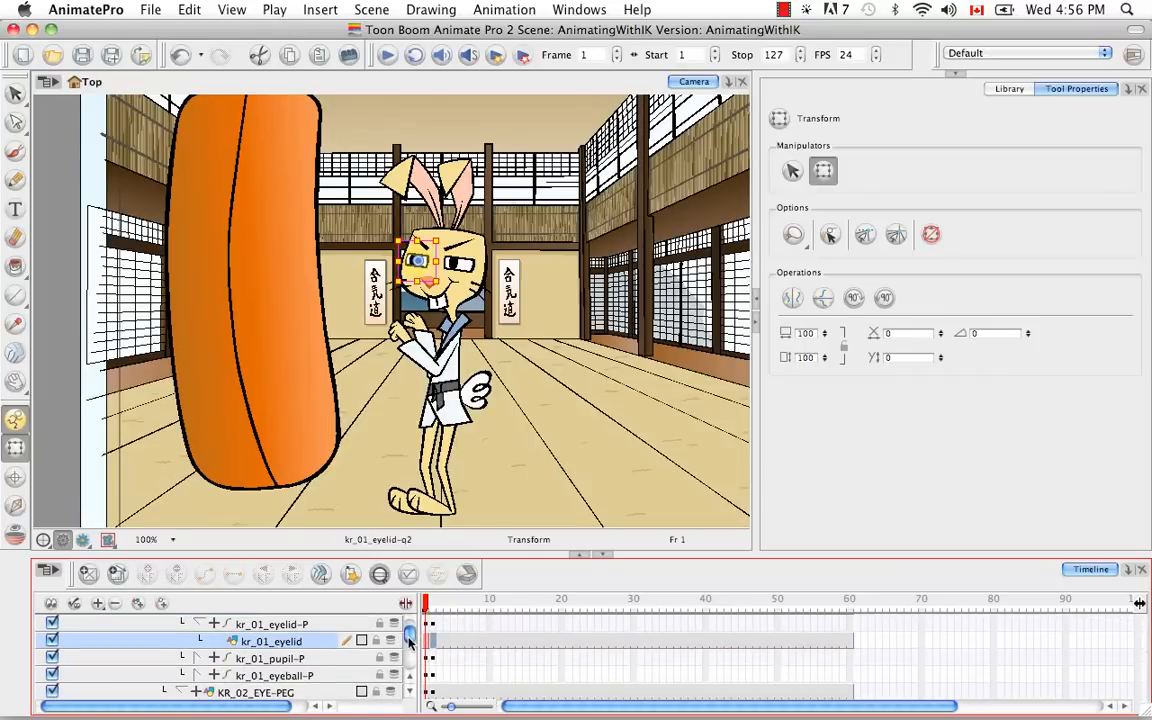
scroll(408, 641, down, 4)
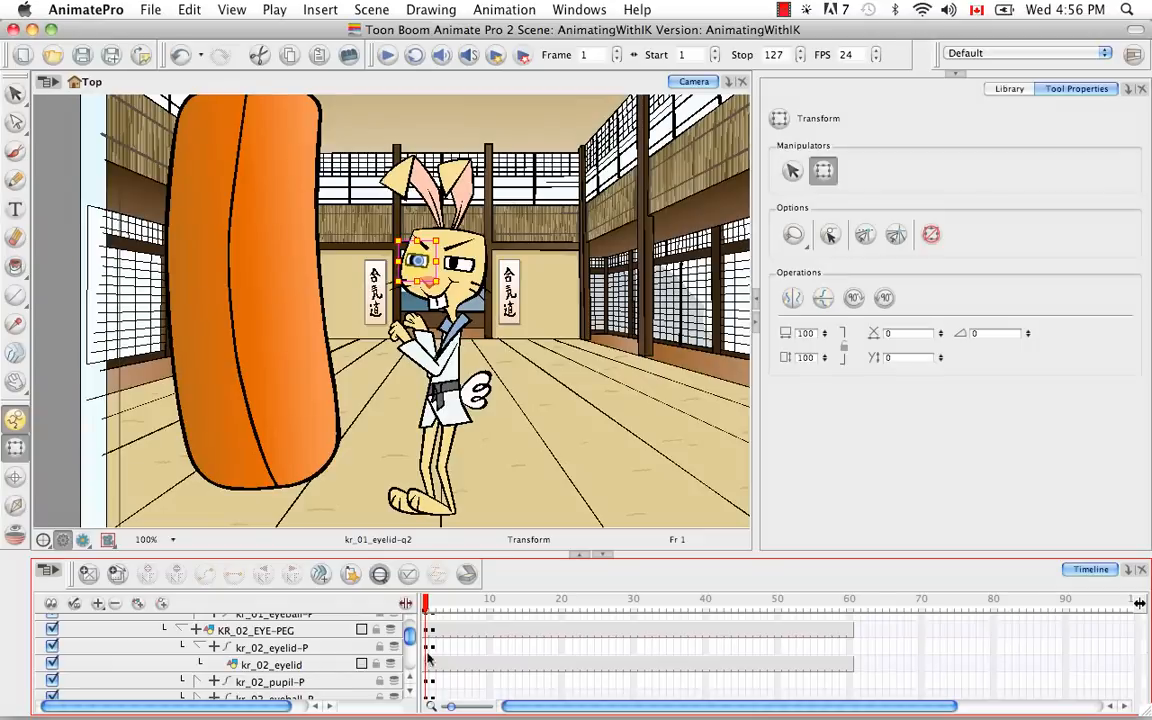
click(427, 664)
click(433, 666)
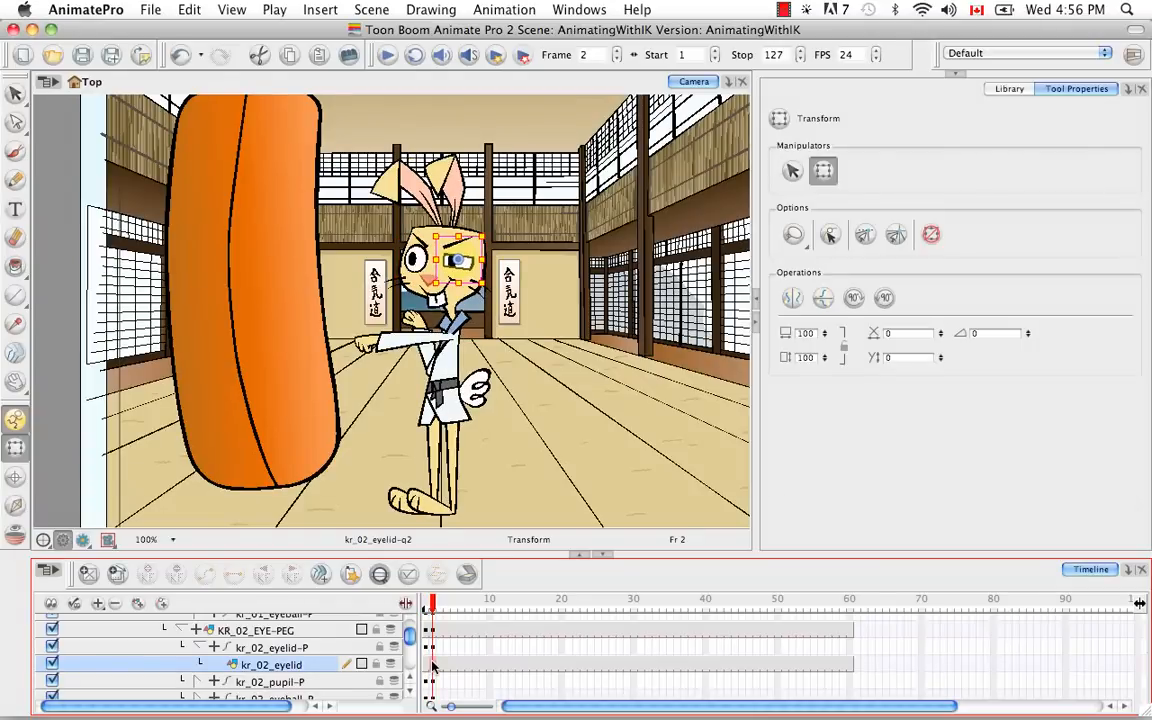
key(bracketright)
key(bracketright)
key(bracketleft)
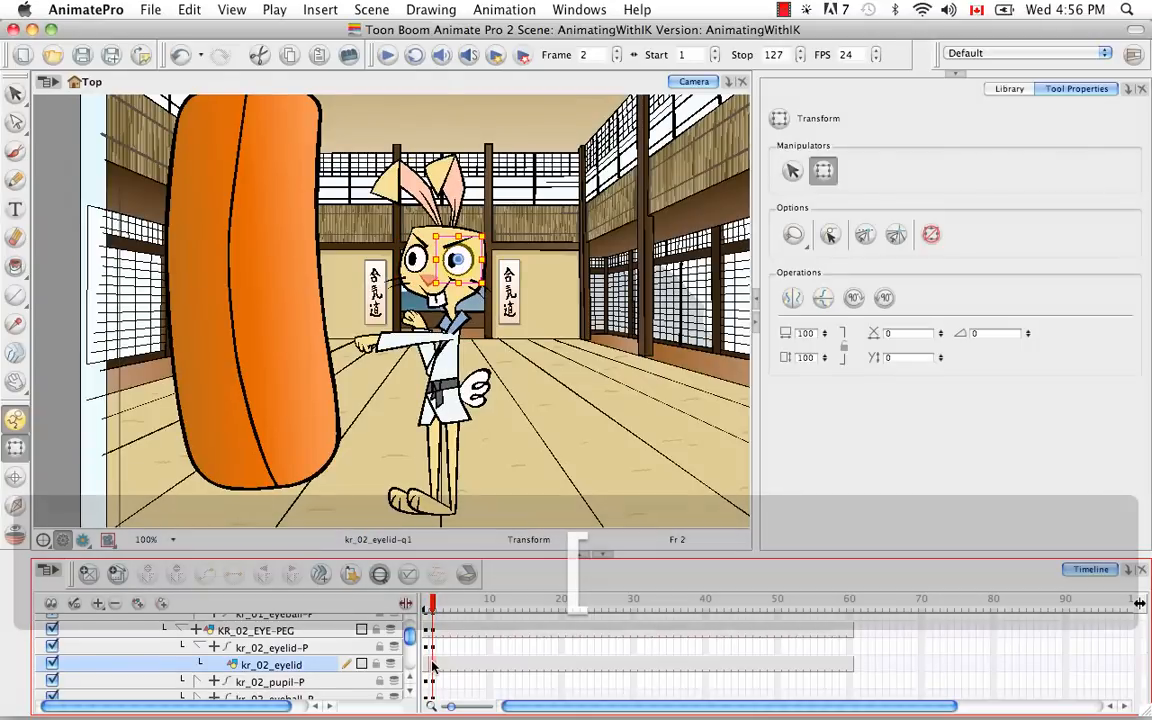
click(422, 601)
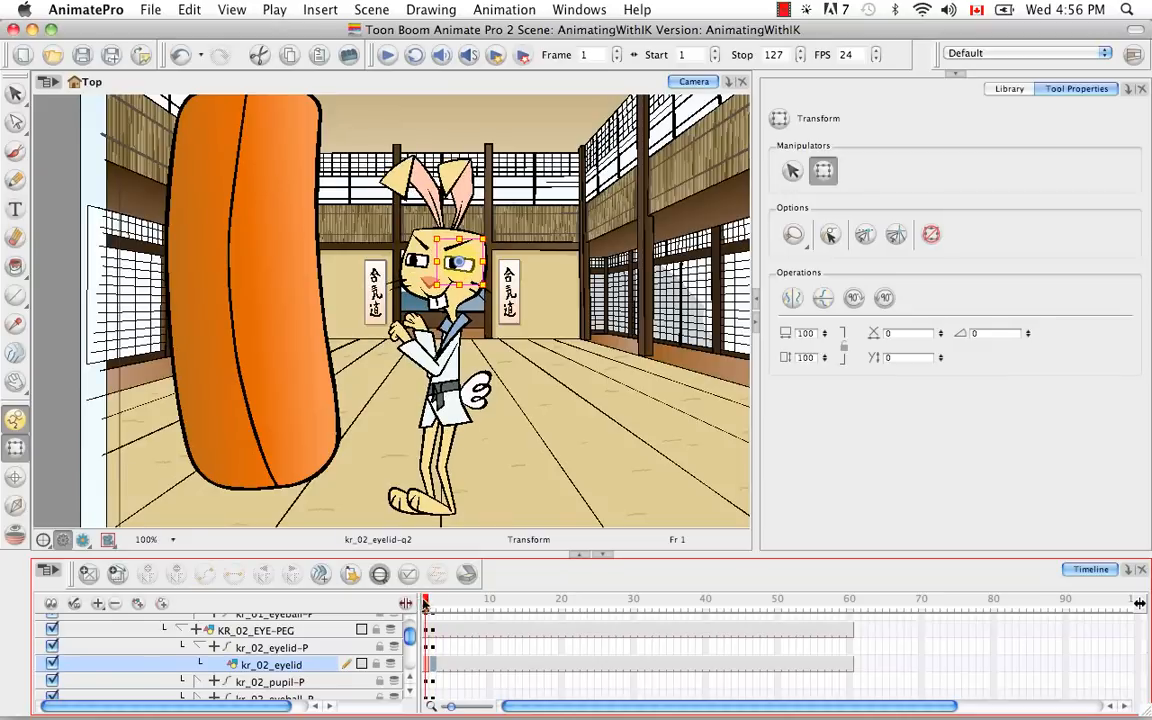
click(433, 601)
click(424, 601)
On frame 1, rotate the rabbit's kr_01_ear slightly away from the punching bag and compare it with frame 2.
click(432, 158)
drag(514, 140, 469, 147)
click(397, 175)
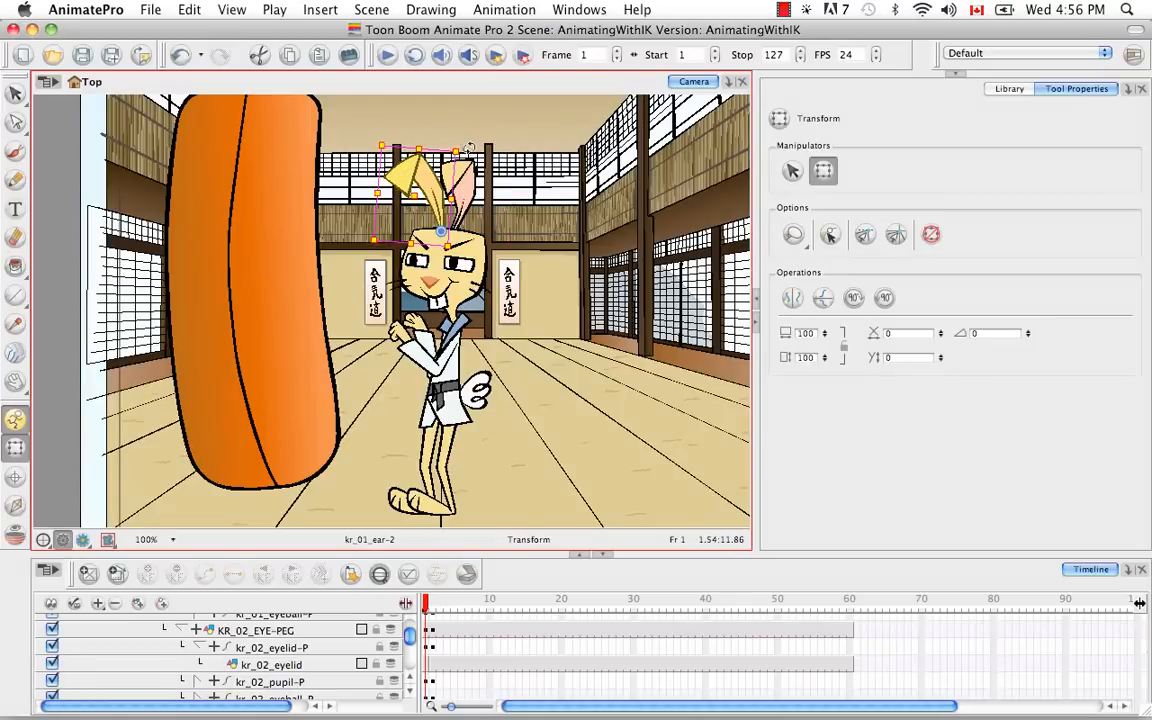
drag(428, 184, 429, 189)
click(430, 600)
drag(425, 603, 433, 600)
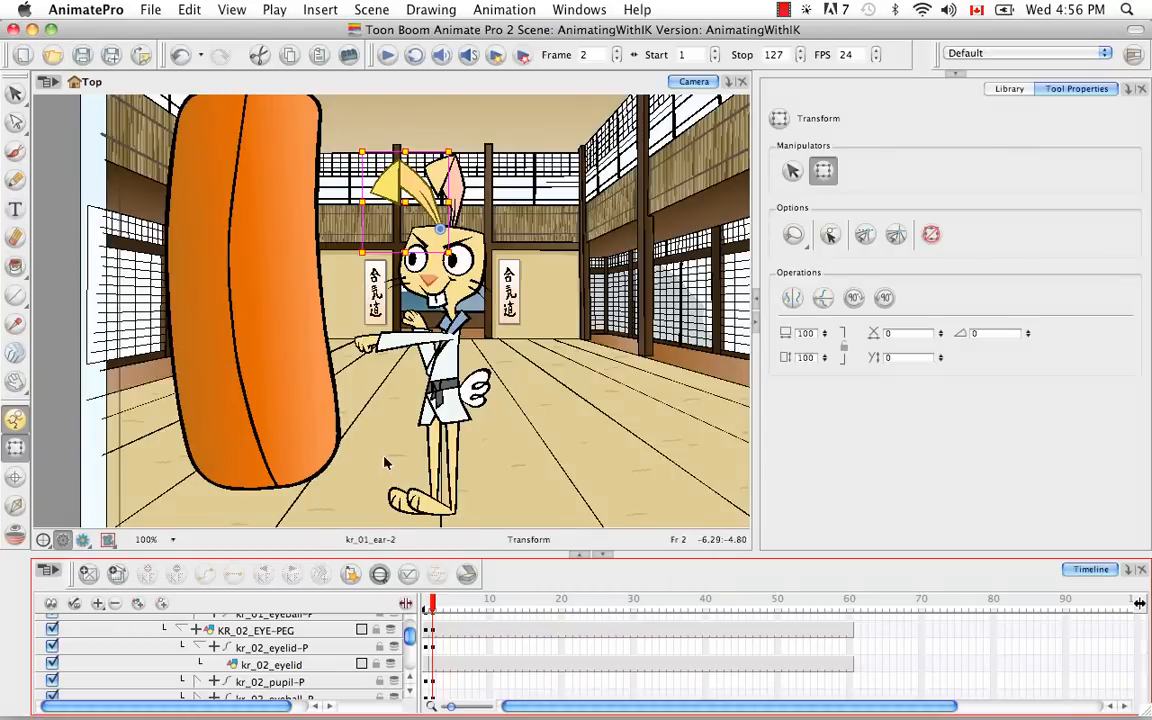
Collapse the MASTER-PEG hierarchy and add a keyframe to it on frame 3.
click(440, 602)
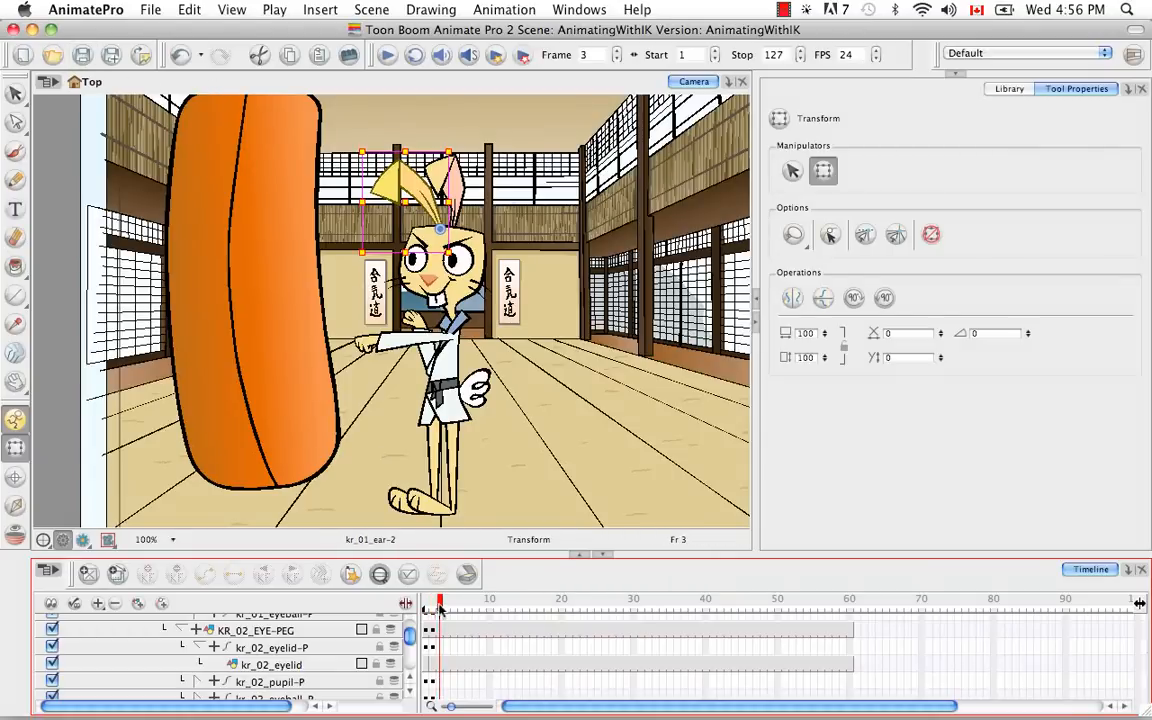
scroll(378, 628, up, 3)
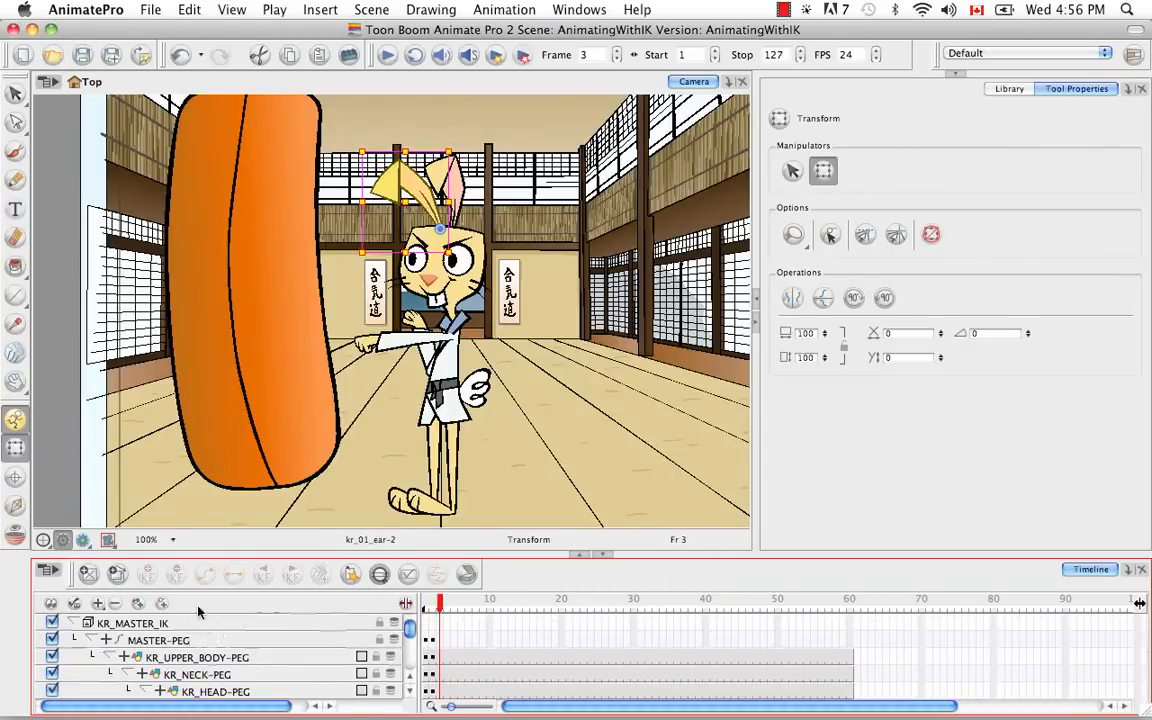
click(91, 640)
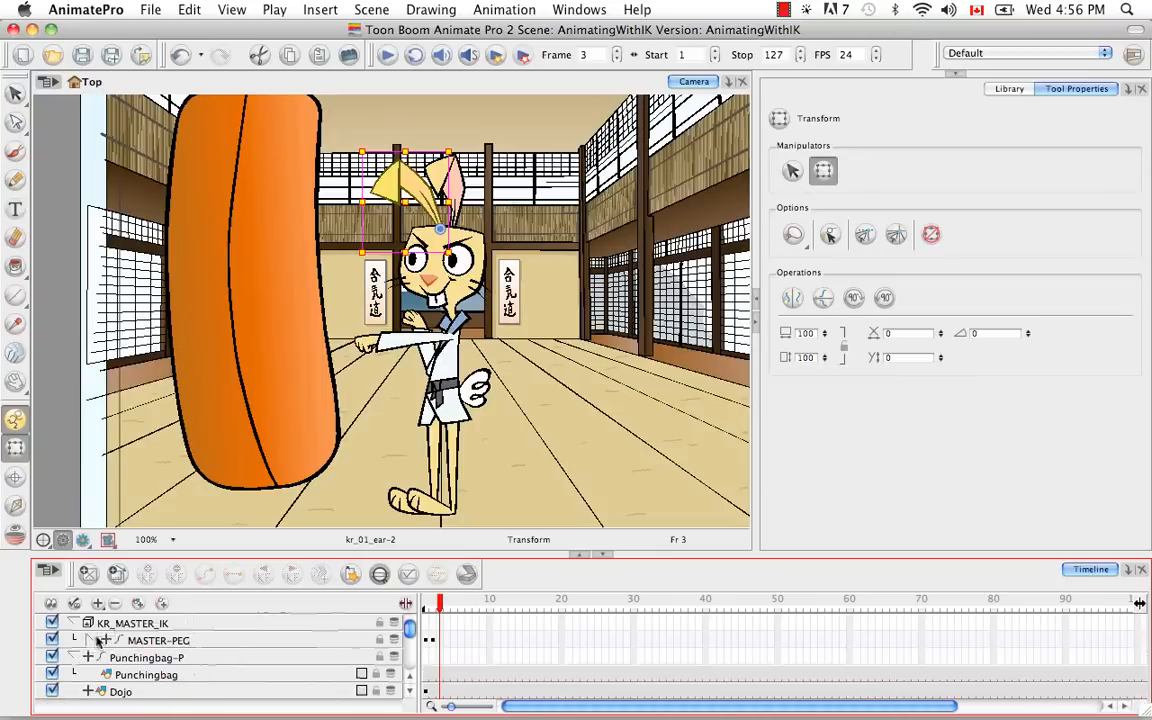
click(436, 640)
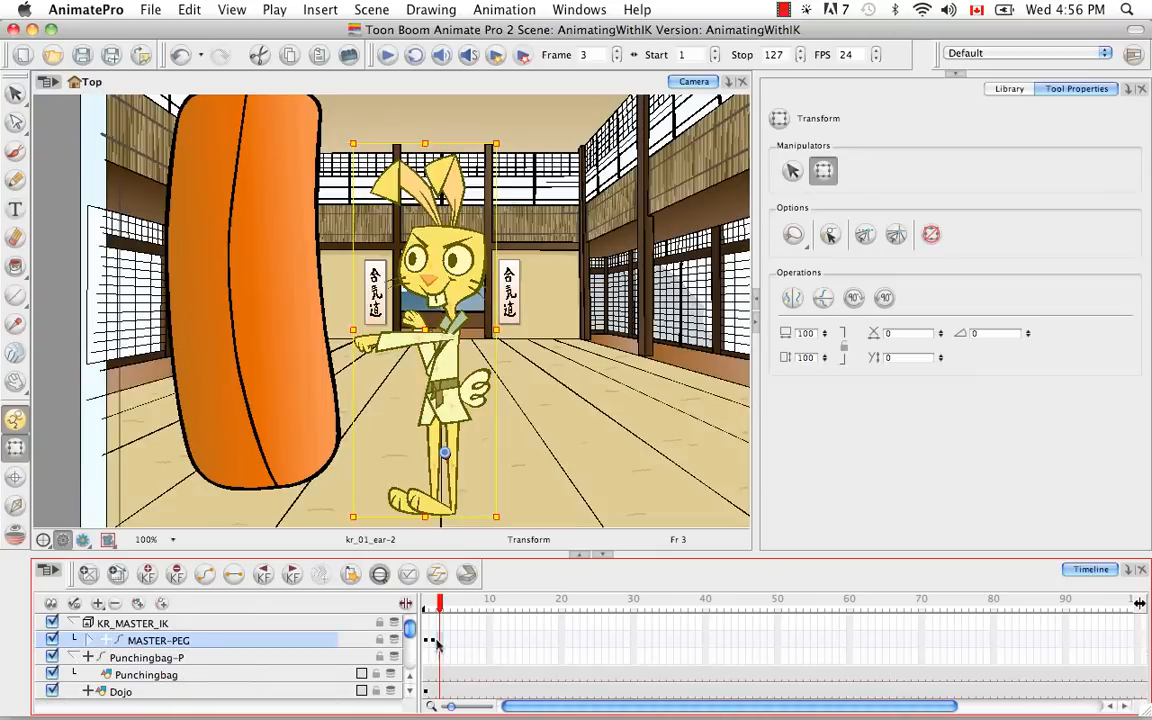
click(148, 575)
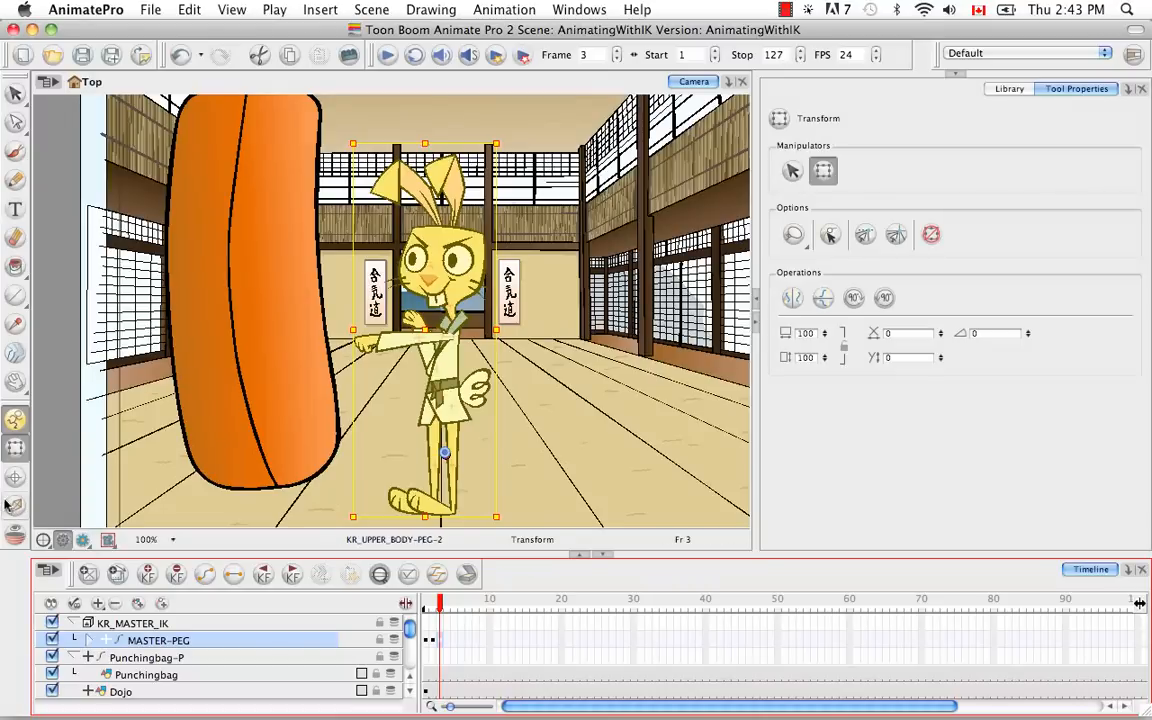
With Inverse Kinematics on frame 3, pull the rabbit's master peg down and back from the bag into a bent-knee crouch.
click(15, 505)
click(450, 452)
drag(450, 453, 467, 476)
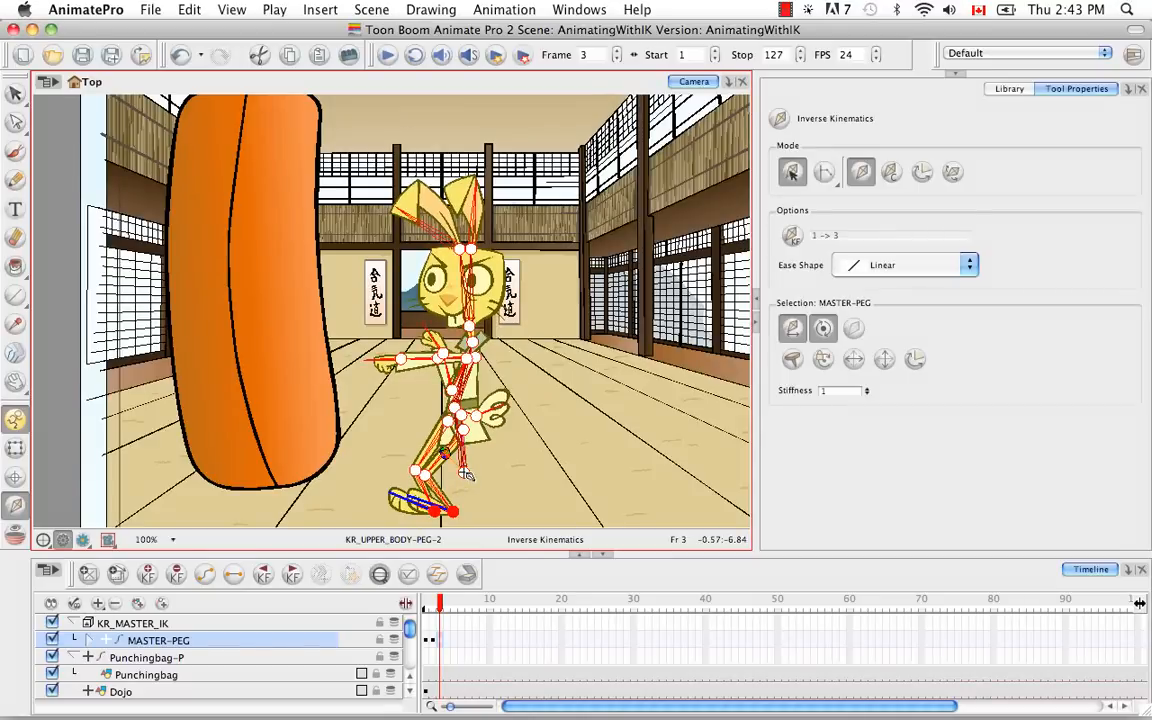
In All chain mode, pull the rabbit's head back and down away from the bag, and bend its neck and ears further back.
click(834, 176)
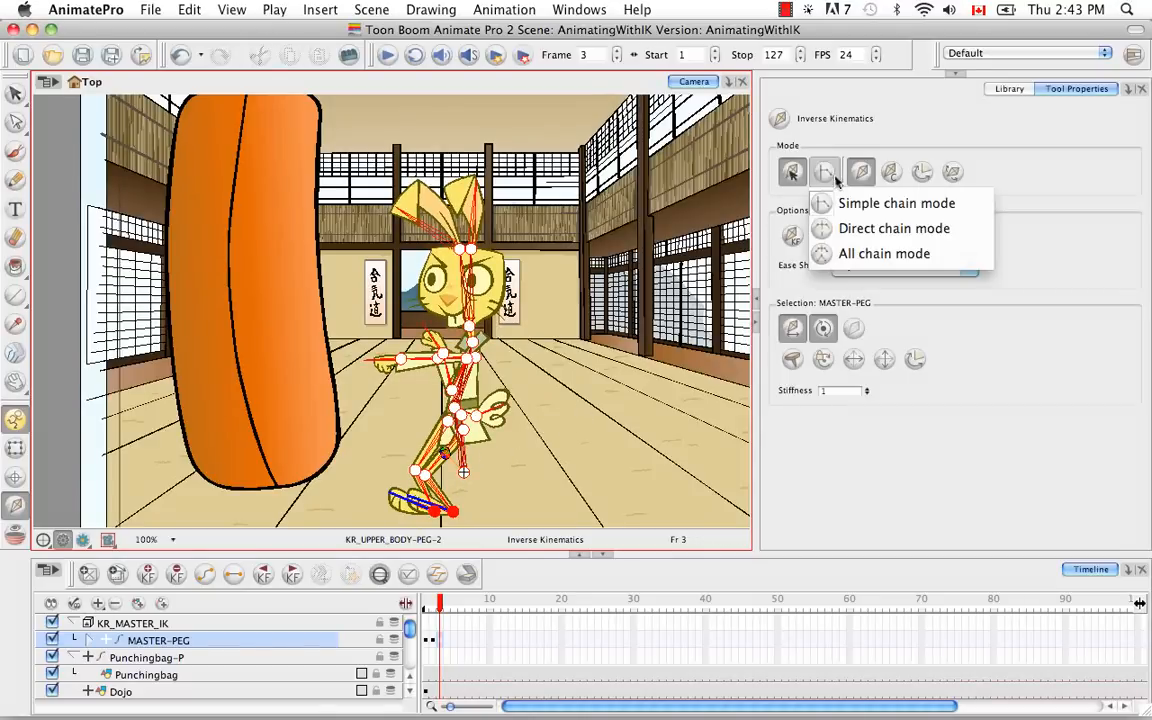
click(823, 253)
drag(477, 250, 620, 359)
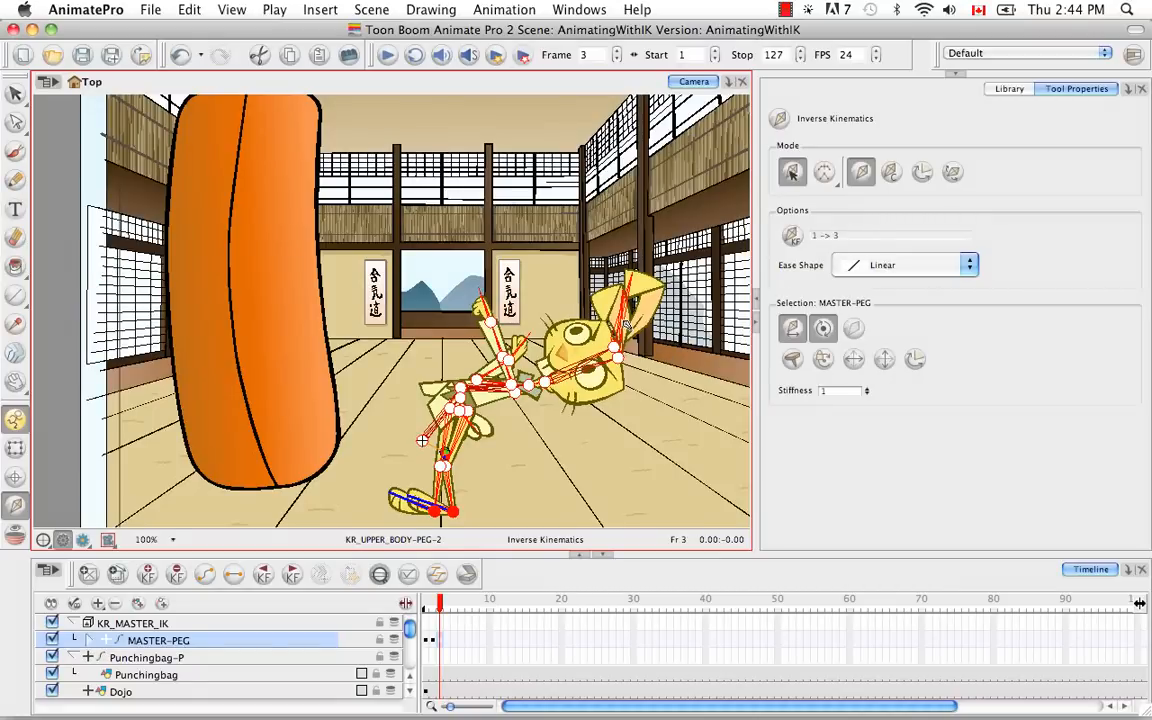
drag(542, 385, 548, 388)
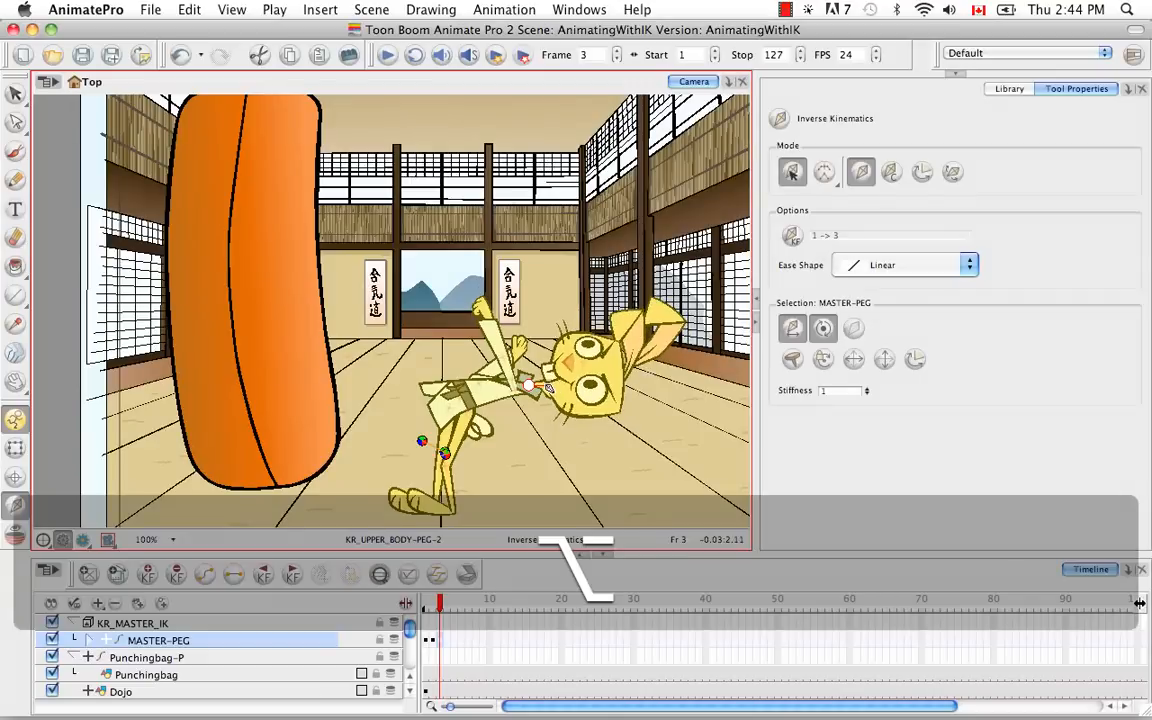
drag(528, 346, 651, 430)
Leave All chain mode, lower the hips to bend the knees, and tuck in the punching arm while adjusting the ears.
drag(827, 181, 845, 226)
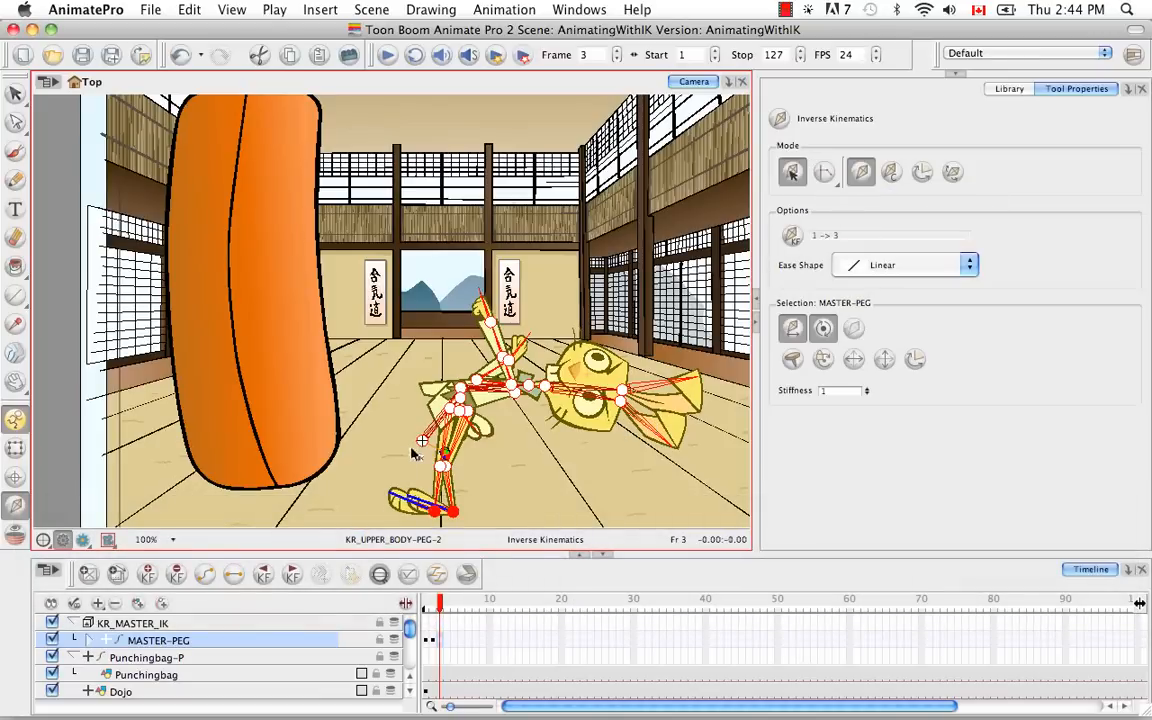
drag(424, 441, 424, 457)
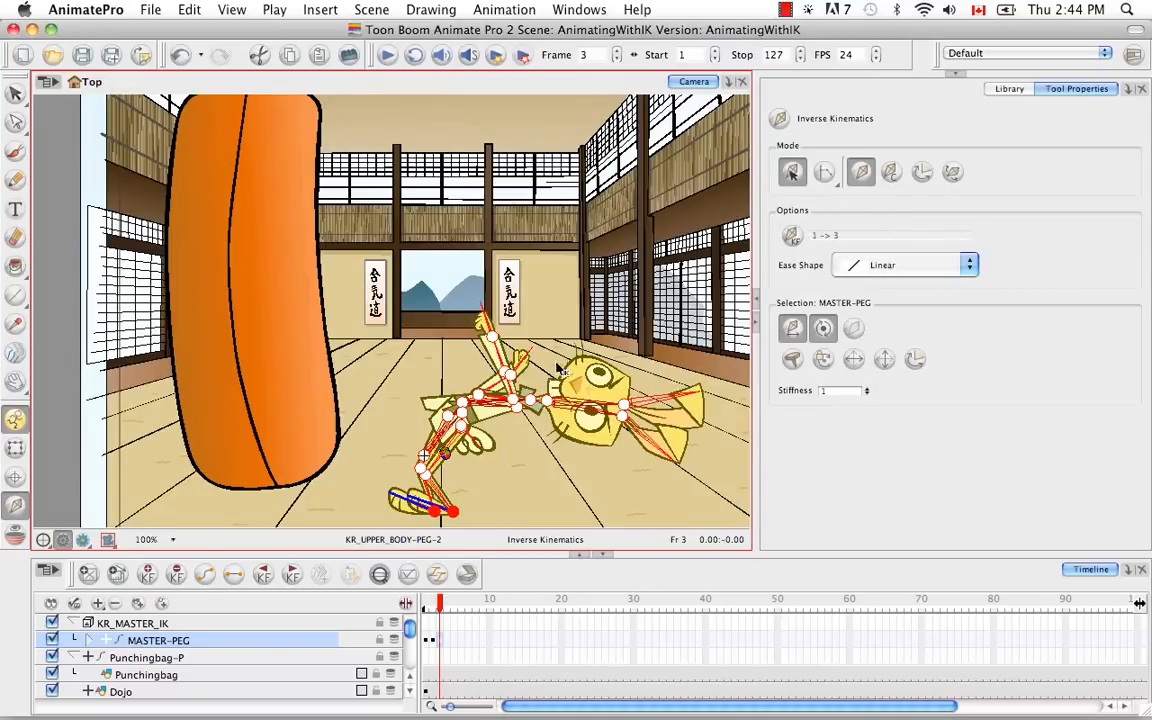
drag(513, 386, 658, 421)
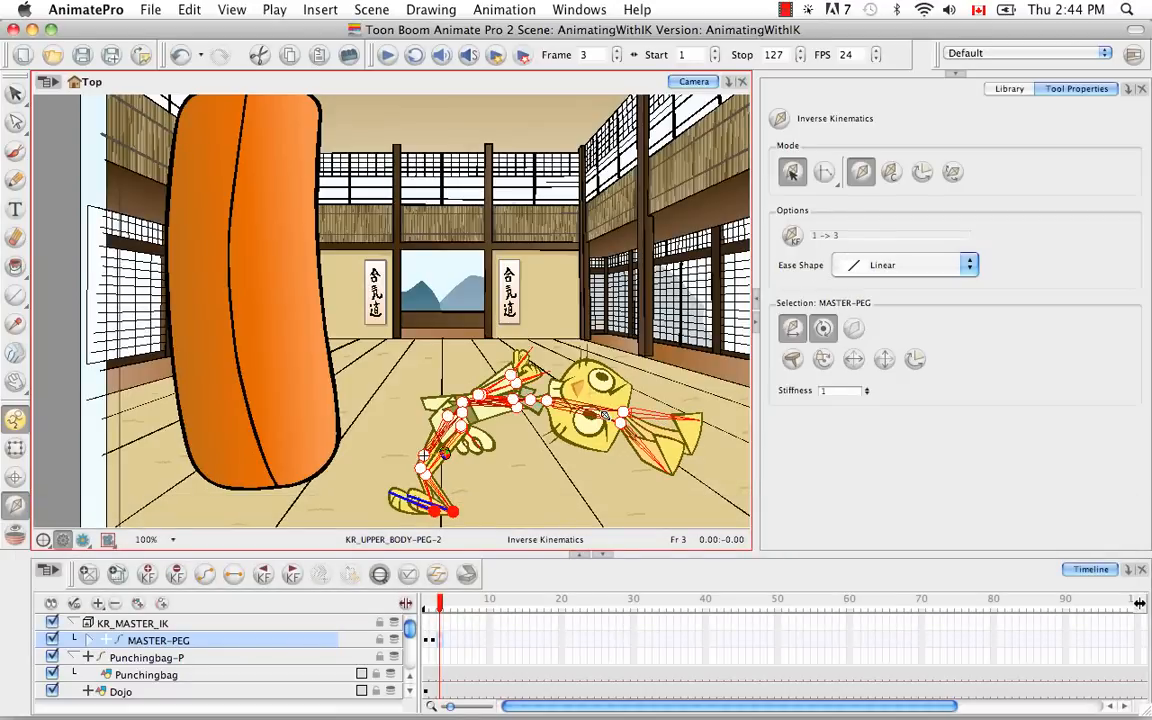
With the Transform tool on frame 3, swap the eyebrow drawings to kr_01_eyebrow-q4 and kr_02_eyebrow-q4.
click(15, 448)
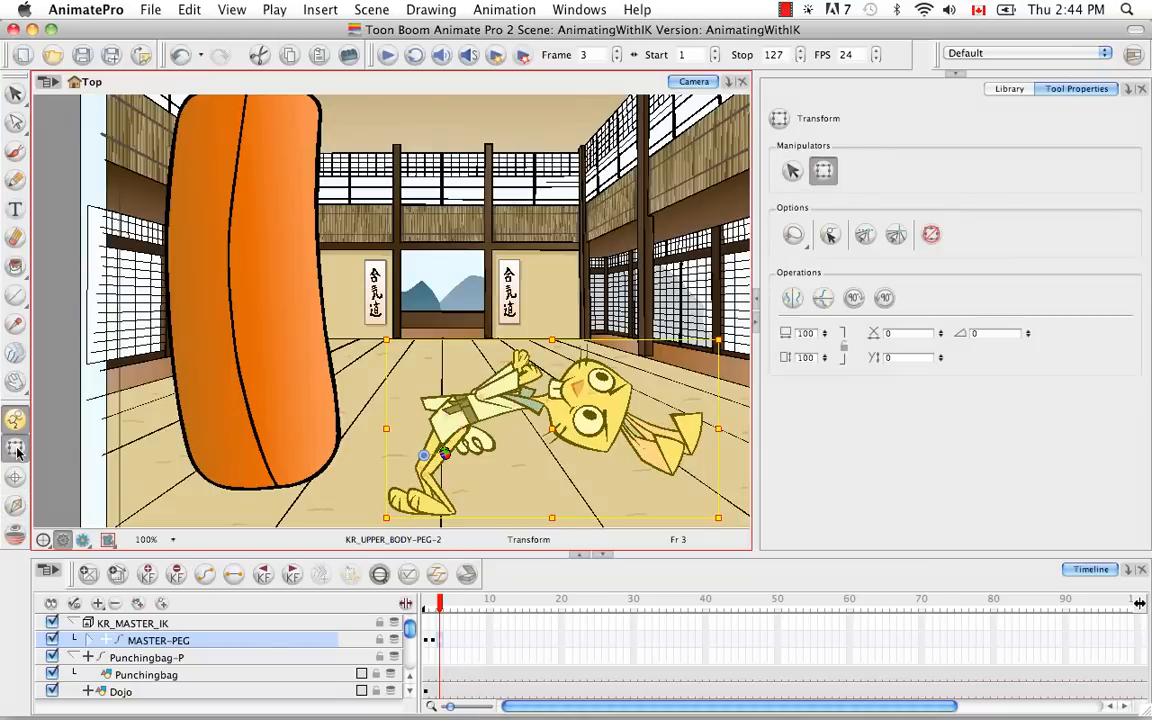
click(620, 388)
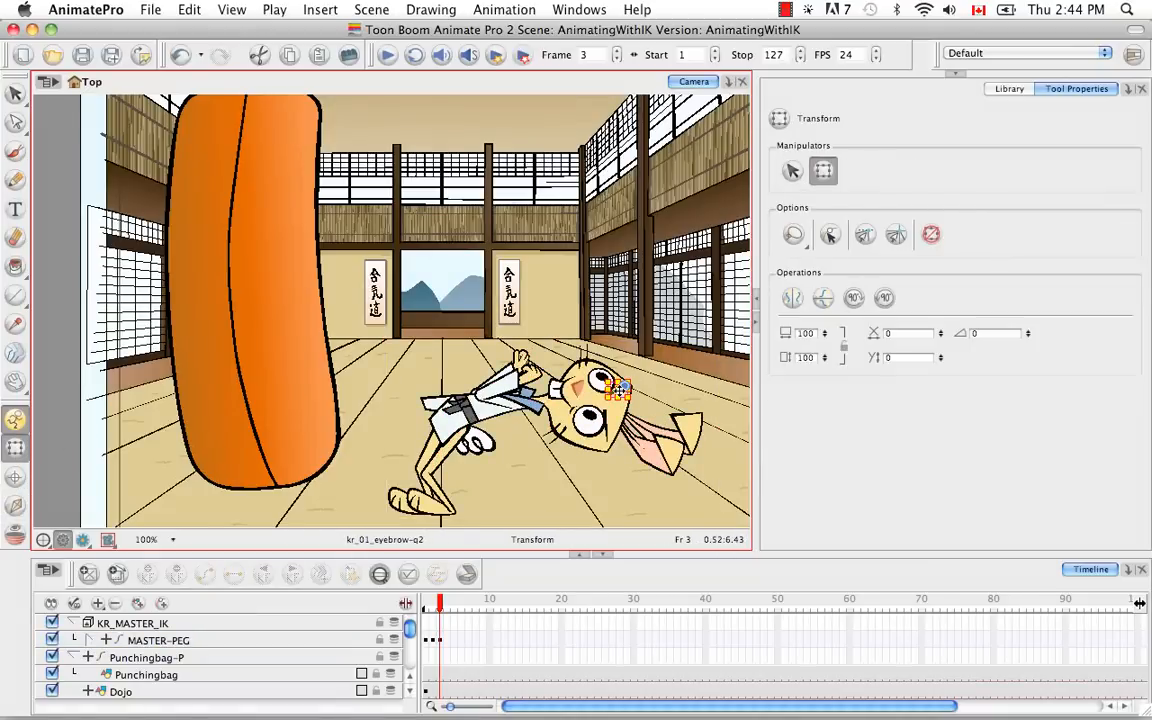
key(bracketright)
key(bracketright)
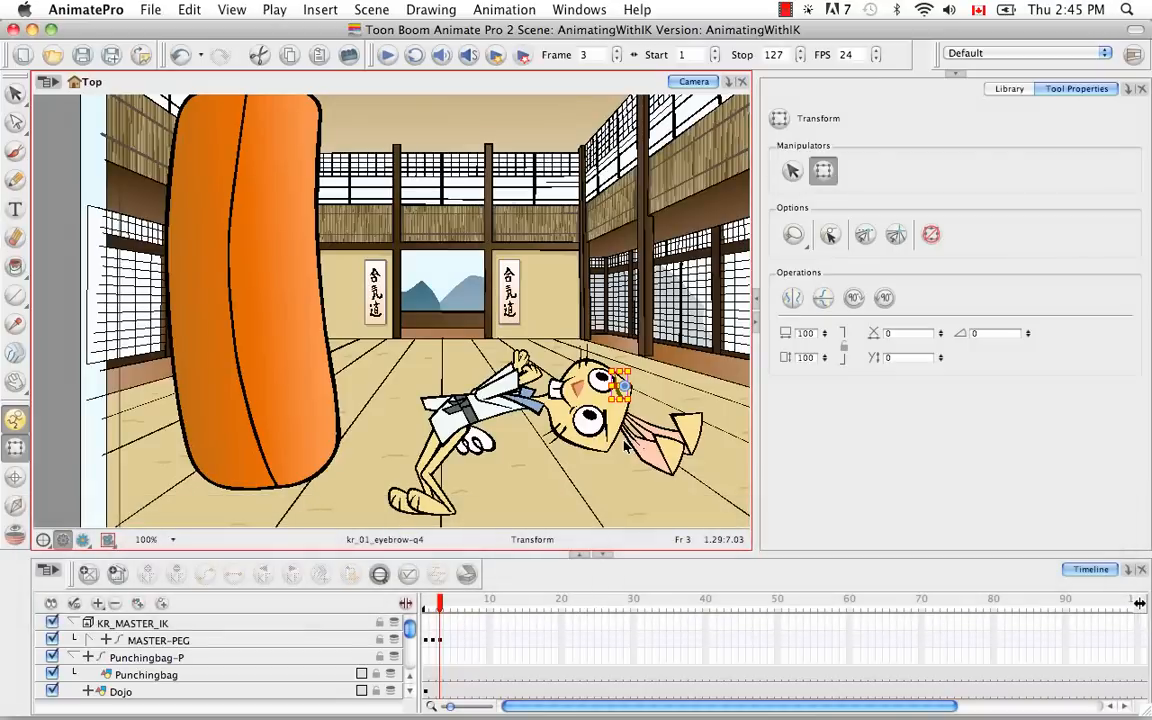
click(611, 428)
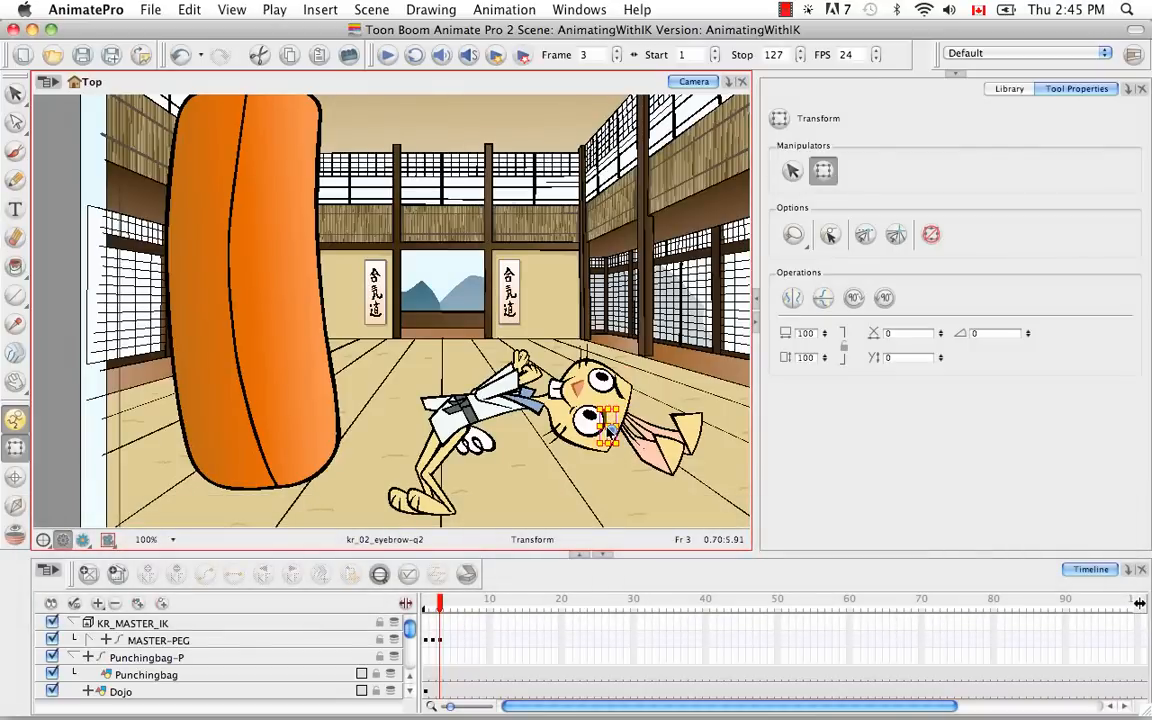
key(bracketright)
key(bracketright)
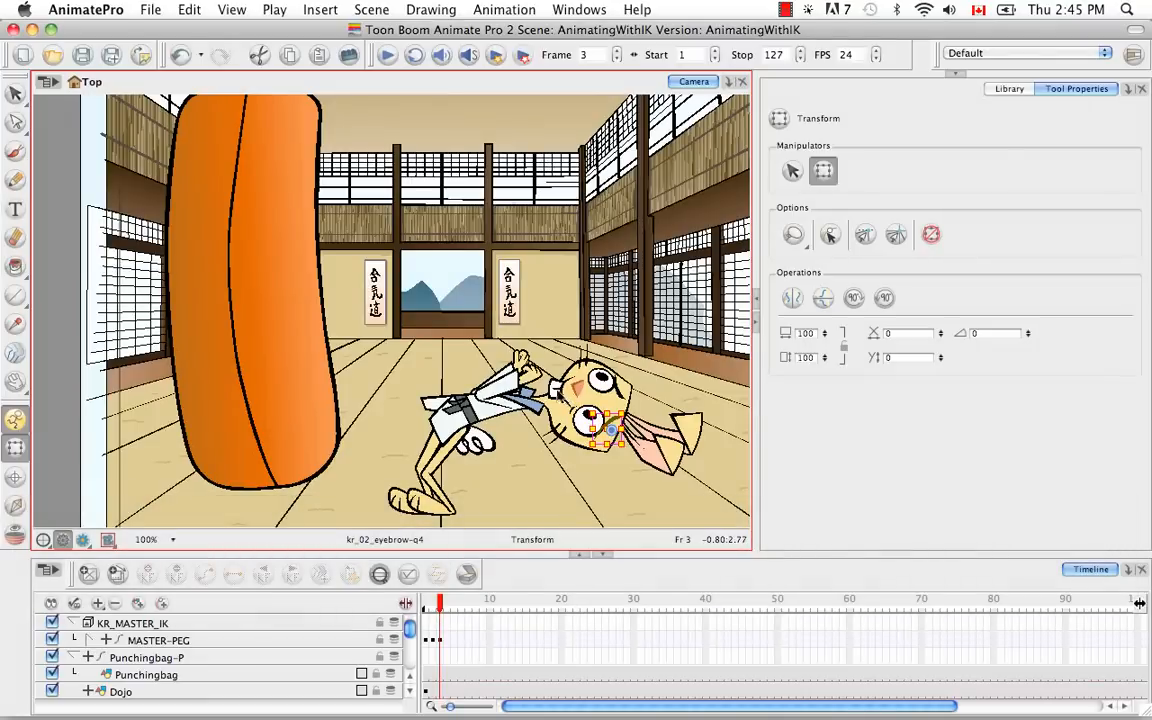
Swap the rabbit's mouth drawing on frame 3 to kr_mouth-q6 and check the change against frame 2.
click(562, 389)
key(bracketright)
key(bracketright)
key(bracketright)
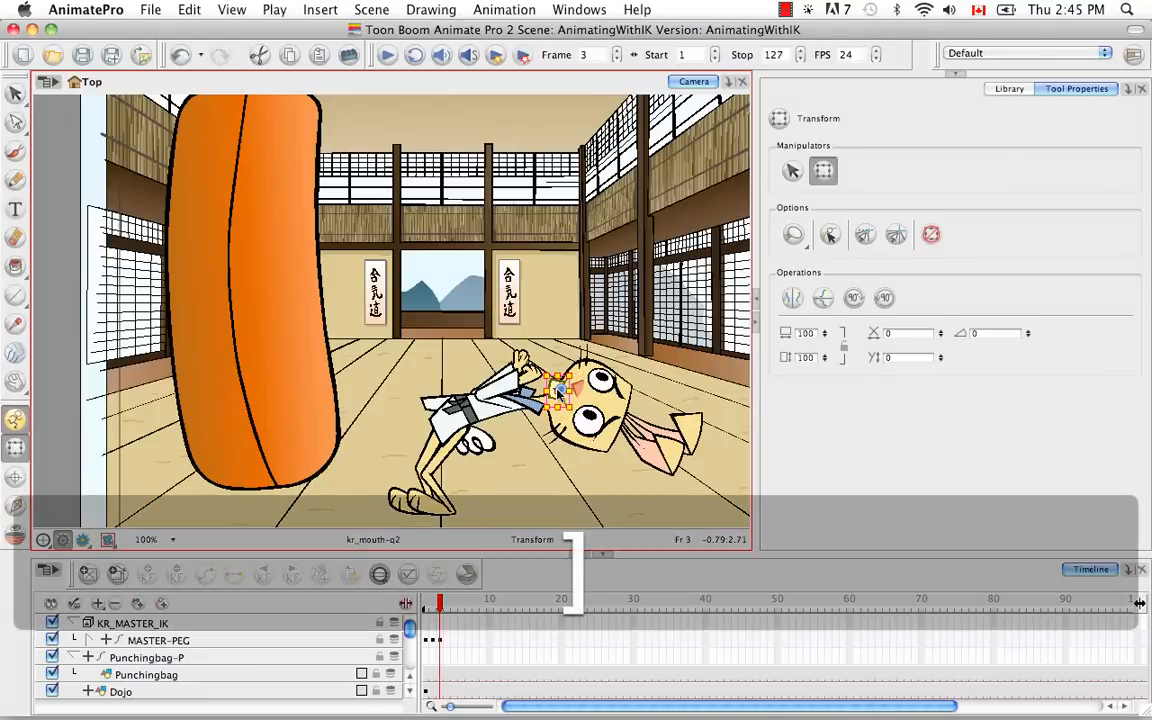
key(bracketright)
key(bracketright)
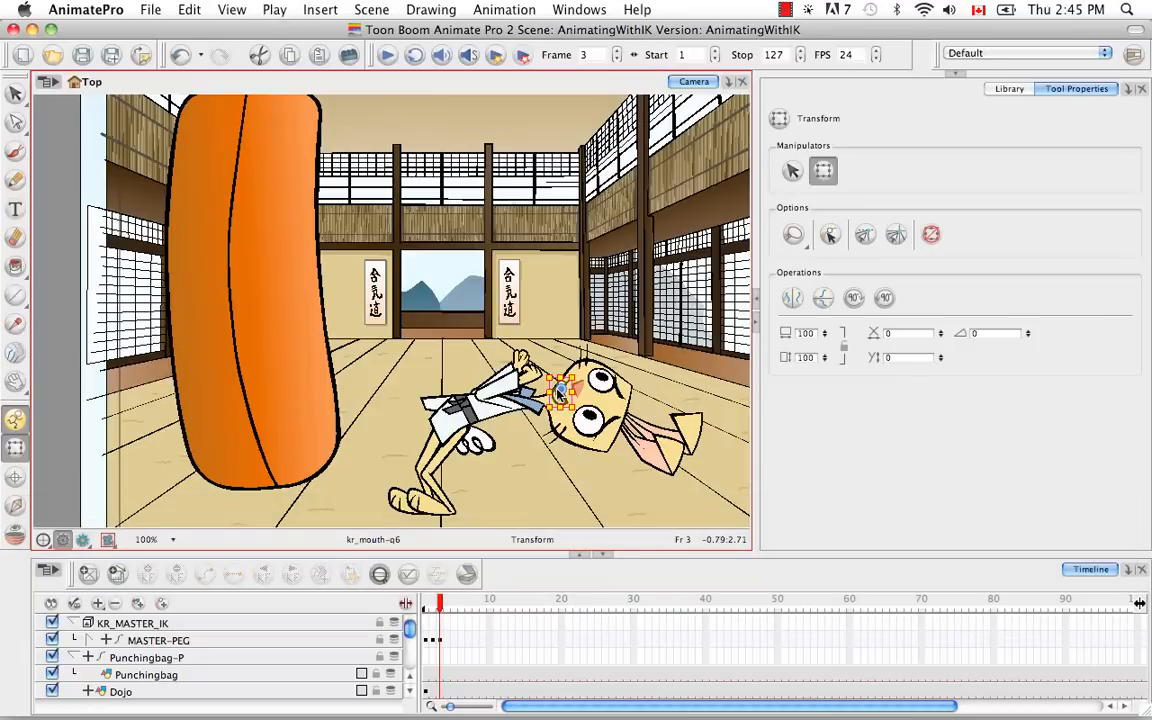
click(433, 600)
click(440, 600)
drag(438, 600, 440, 604)
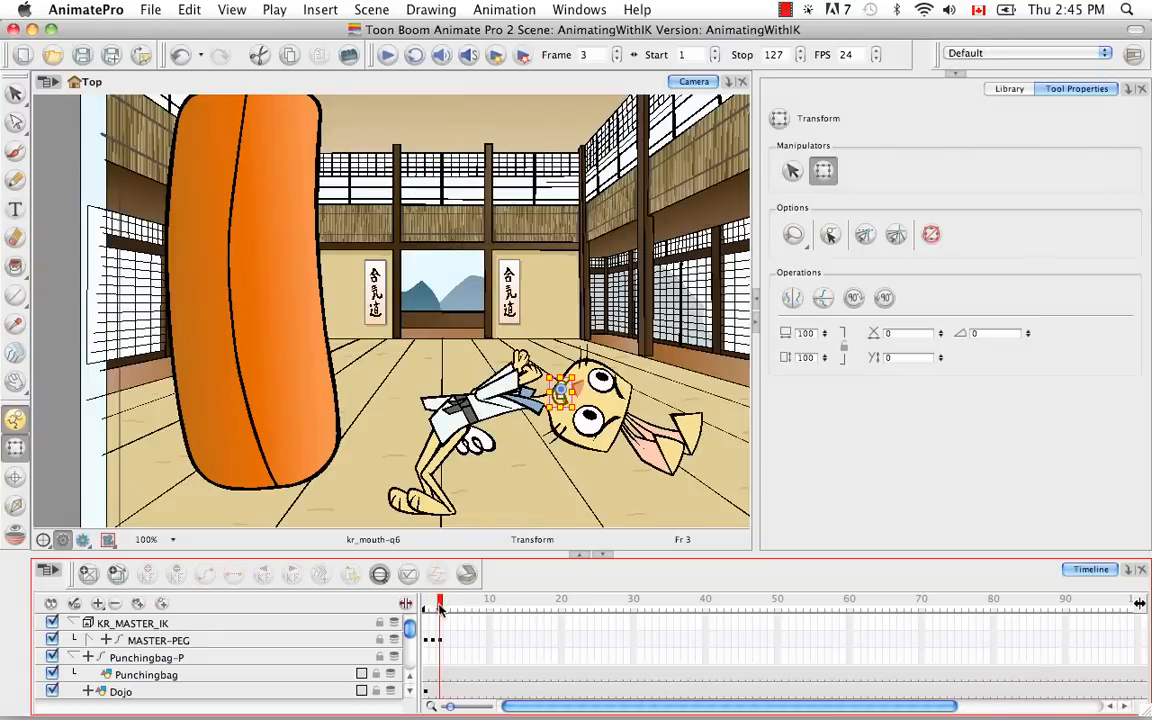
With Inverse Kinematics on frame 3, select MASTER-PEG and rotate the rabbit's upper ear slightly upward, away from the other ear.
click(15, 505)
click(642, 449)
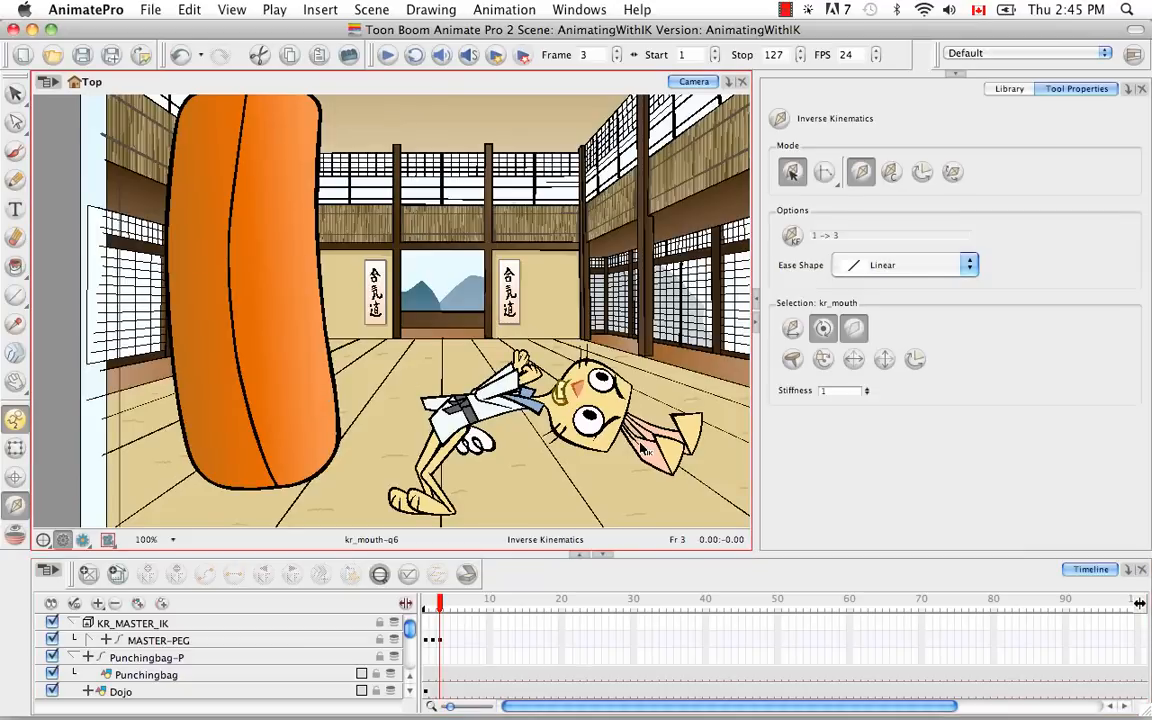
click(283, 640)
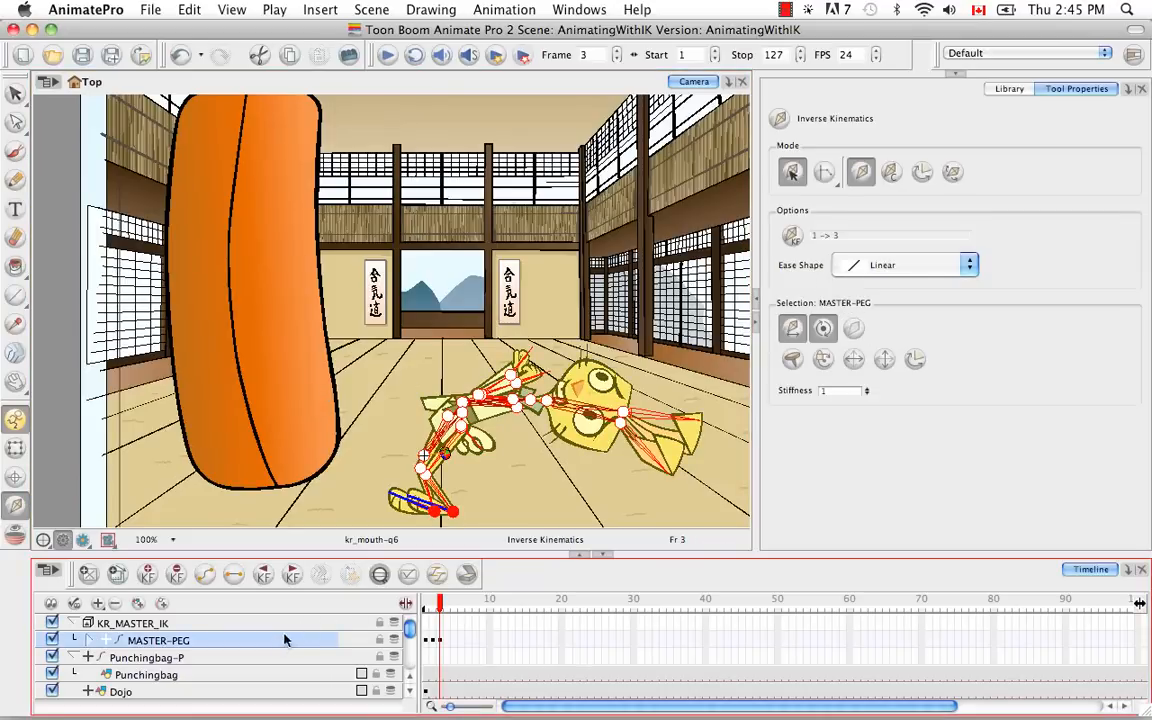
drag(672, 419, 667, 404)
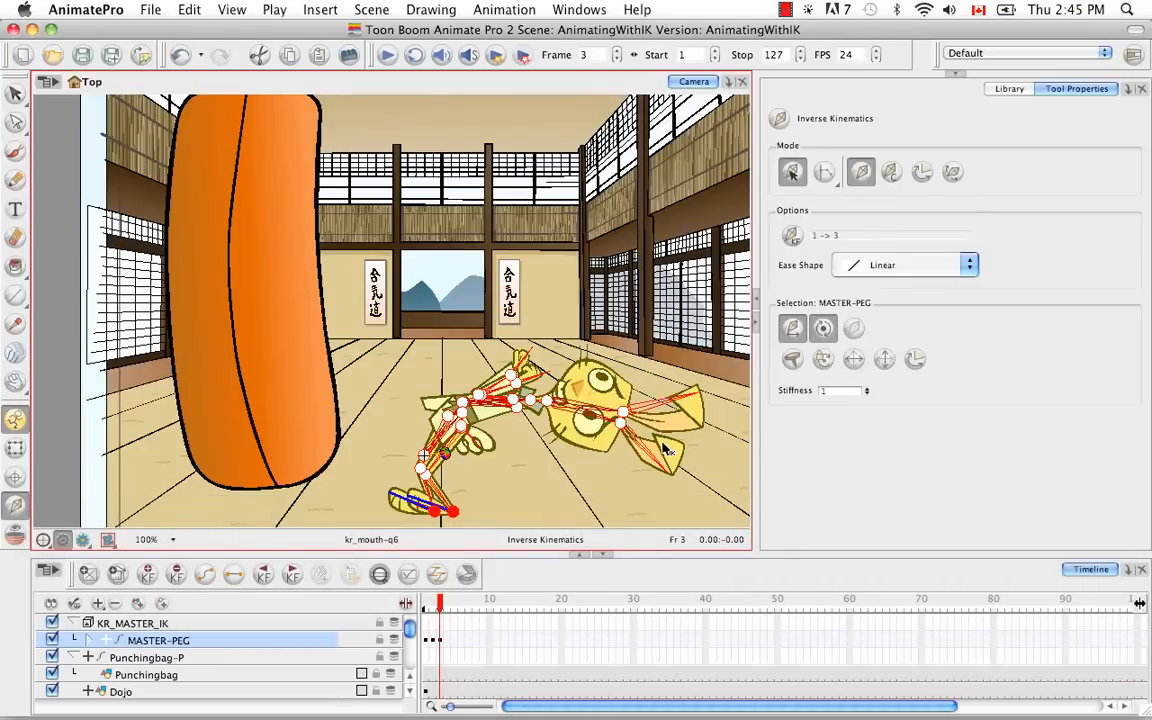
click(433, 602)
click(439, 603)
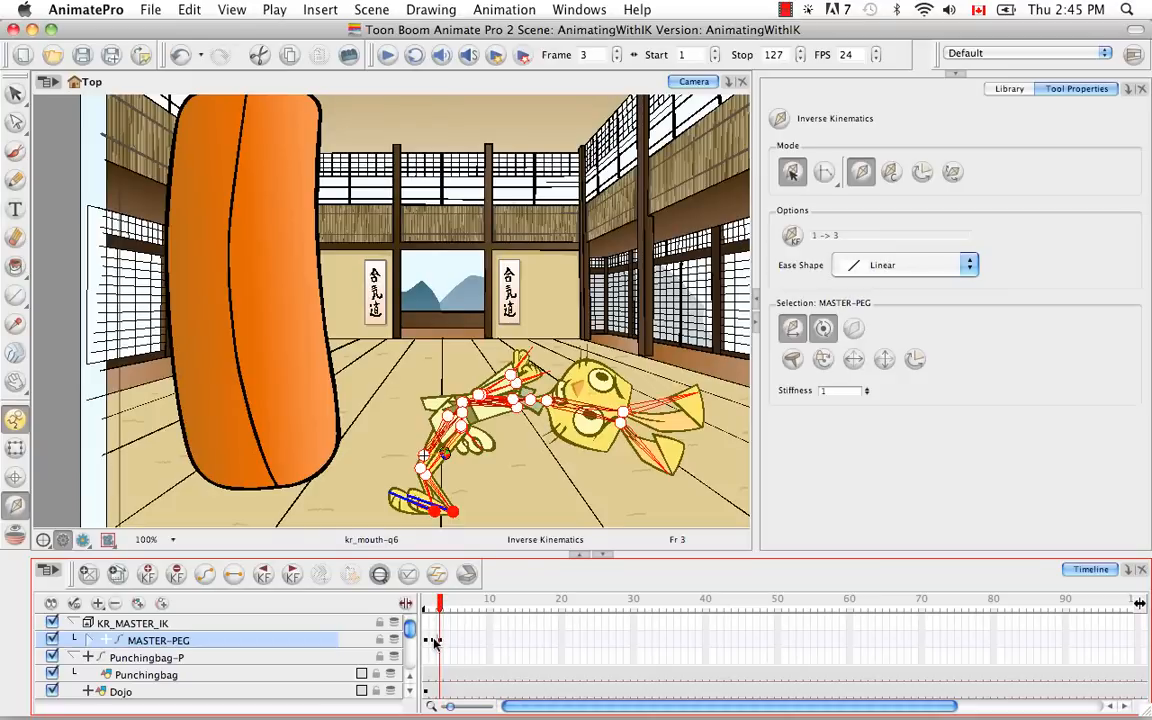
Copy the MASTER-PEG cells from frame 2 and paste them onto frame 4 using Paste Special with Key Drawing Mode (Substitution) enabled.
key(comma)
right_click(433, 643)
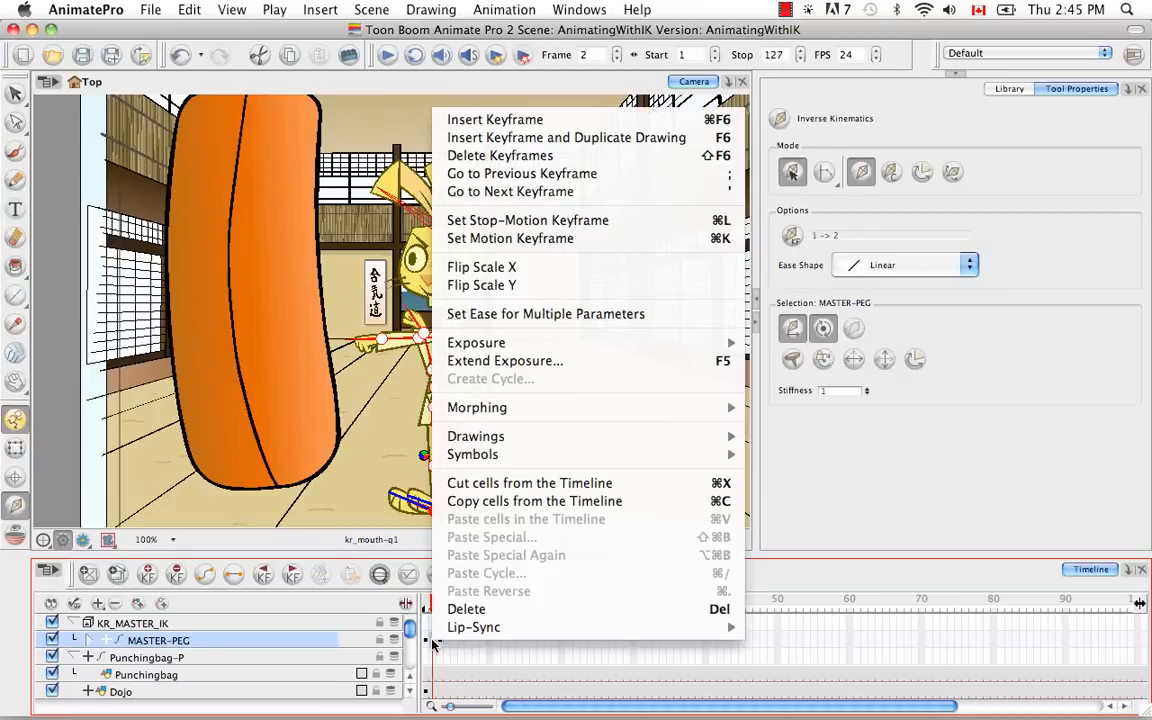
click(463, 501)
click(447, 641)
key(super+v)
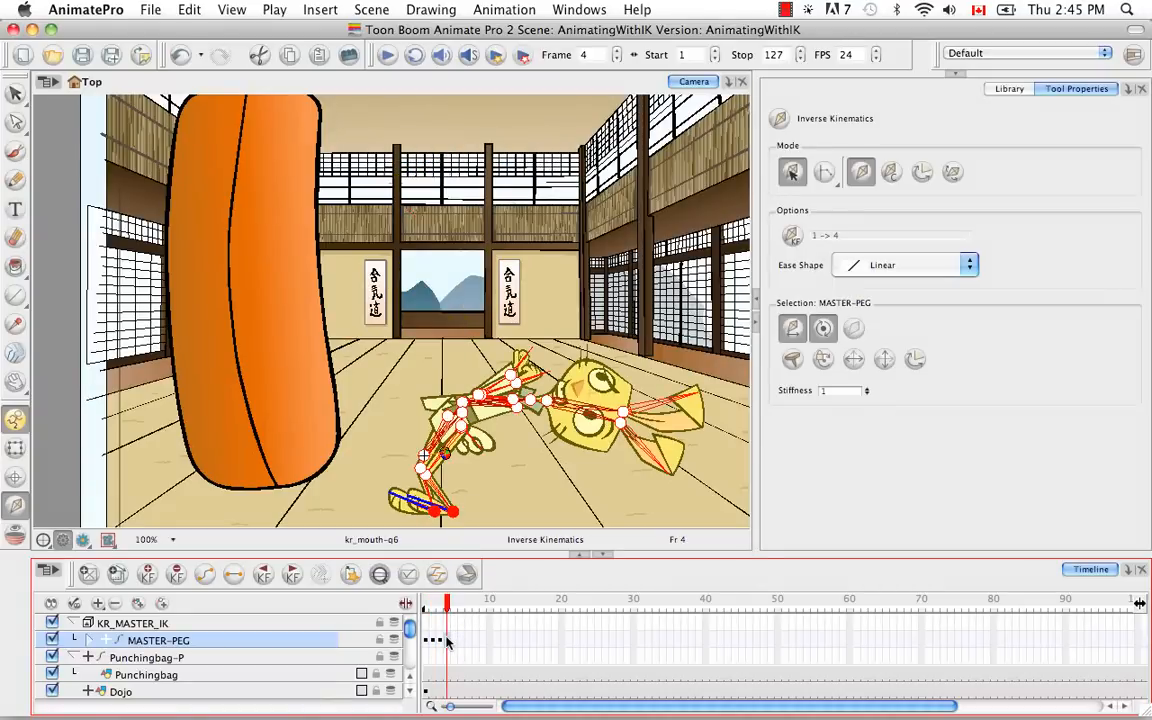
right_click(447, 641)
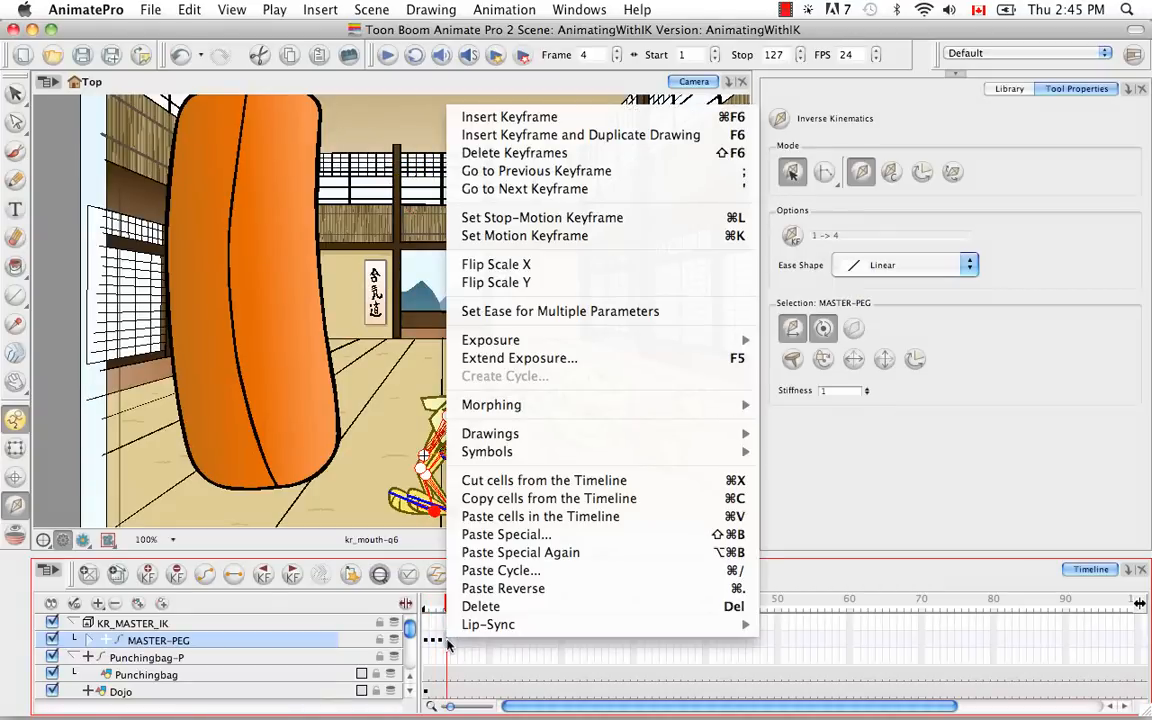
click(479, 535)
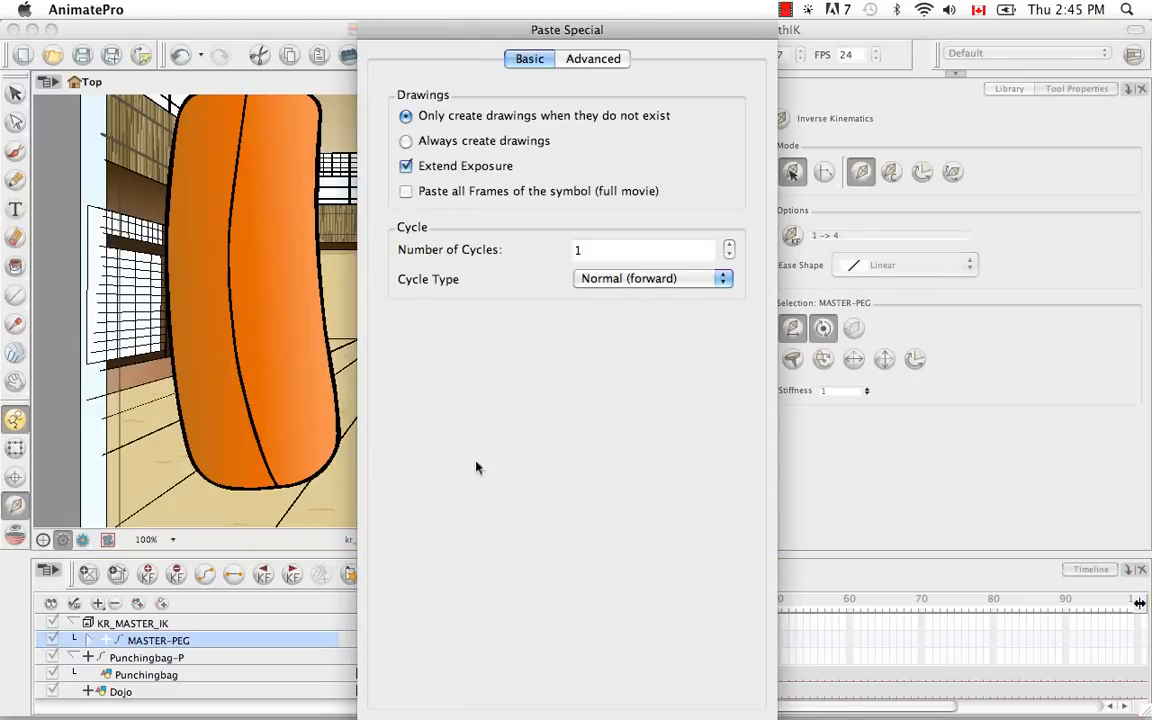
click(614, 59)
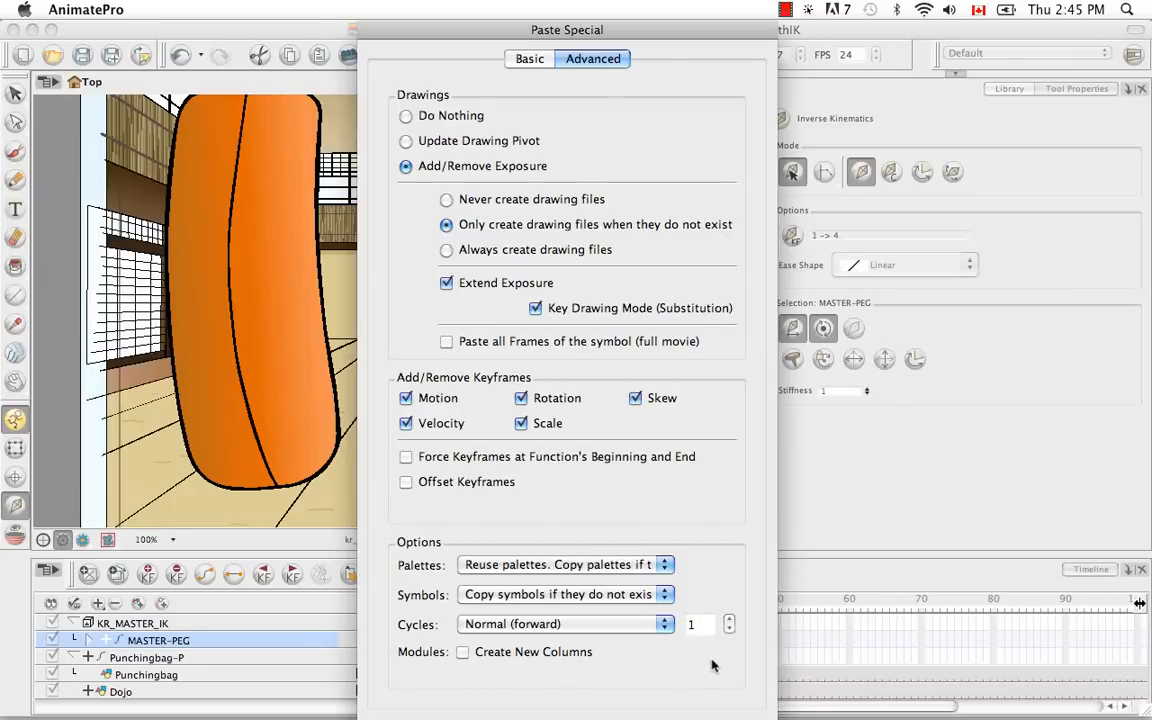
key(Return)
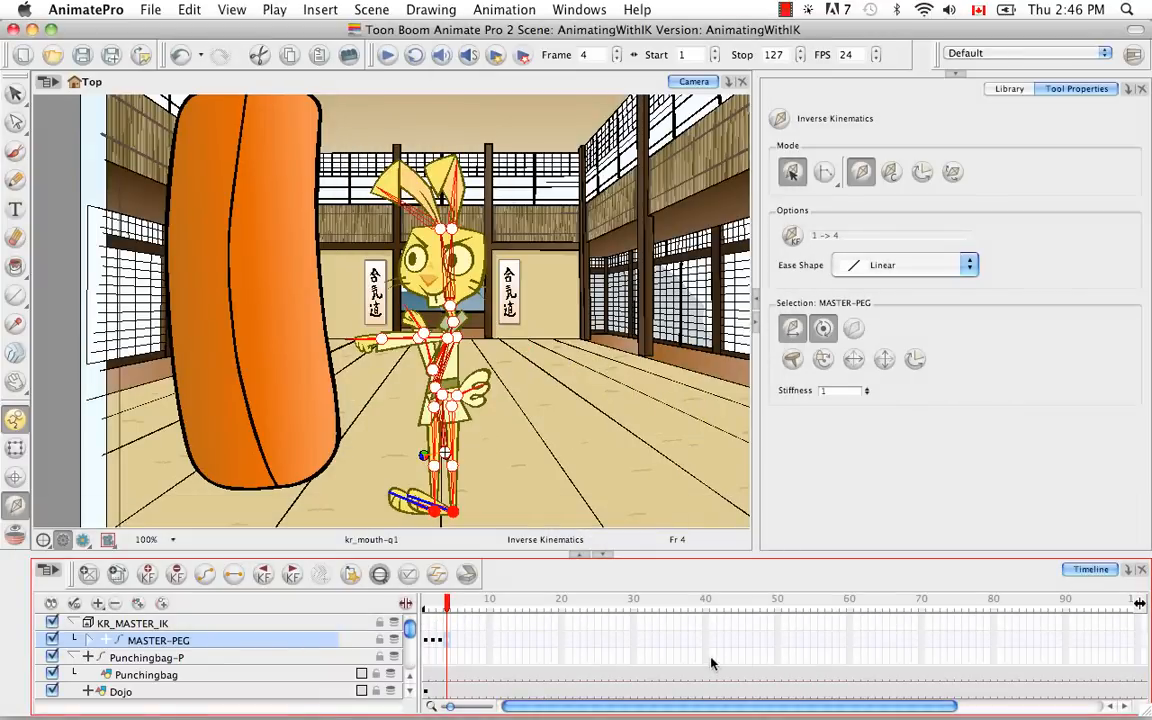
On frame 4, select the punching arm's parent peg and fold the arm in against the rabbit's chest.
click(399, 340)
super+click(399, 340)
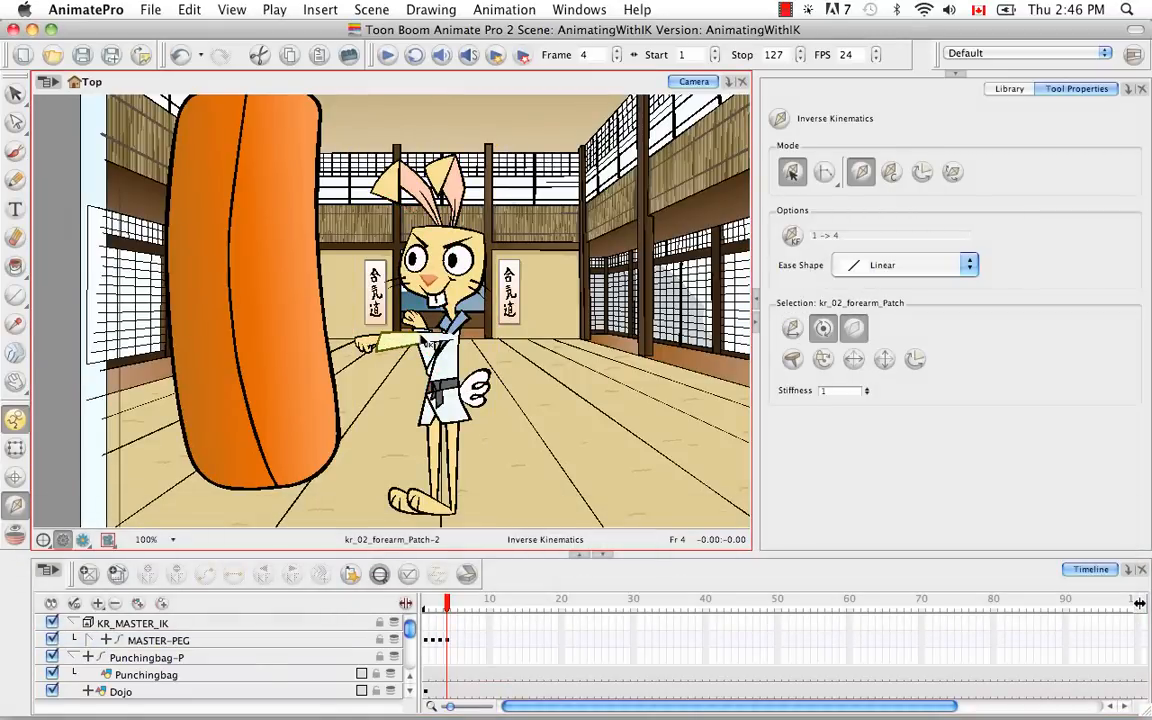
key(b)
key(b)
key(b)
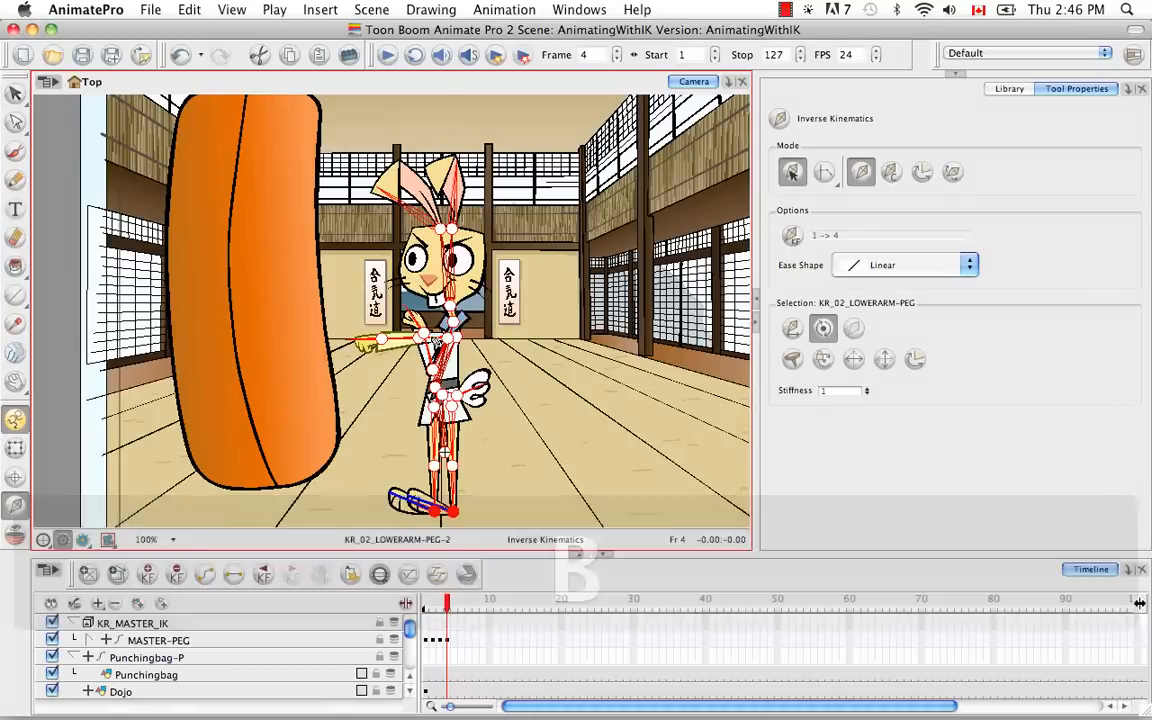
drag(337, 310, 367, 425)
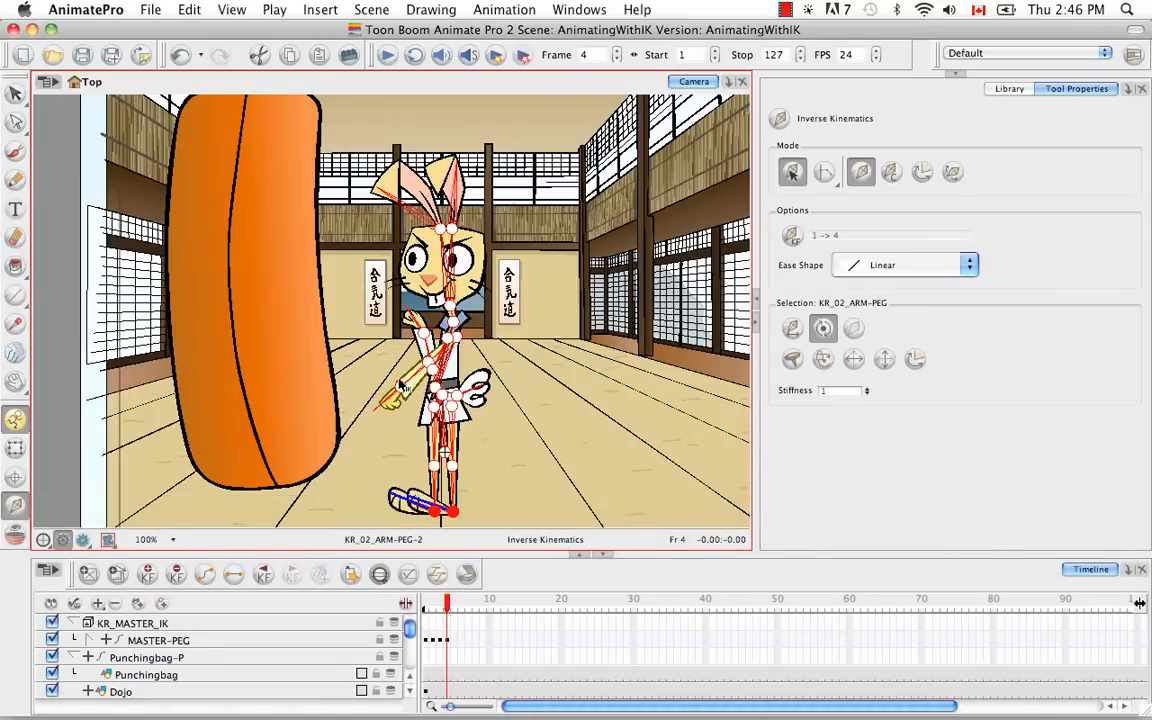
drag(414, 379, 447, 340)
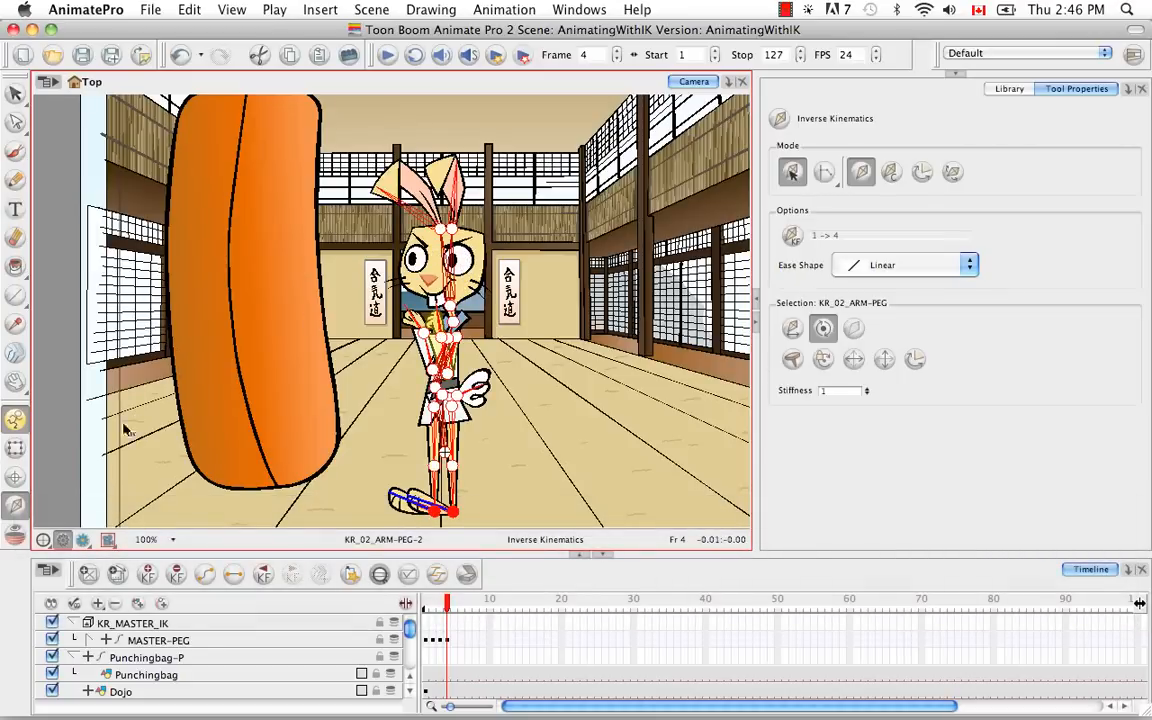
With the Transform tool on frame 4, swap the eyebrow drawings to kr_02_eyebrow-q1 and kr_01_eyebrow-q1.
key(shift+t)
click(460, 238)
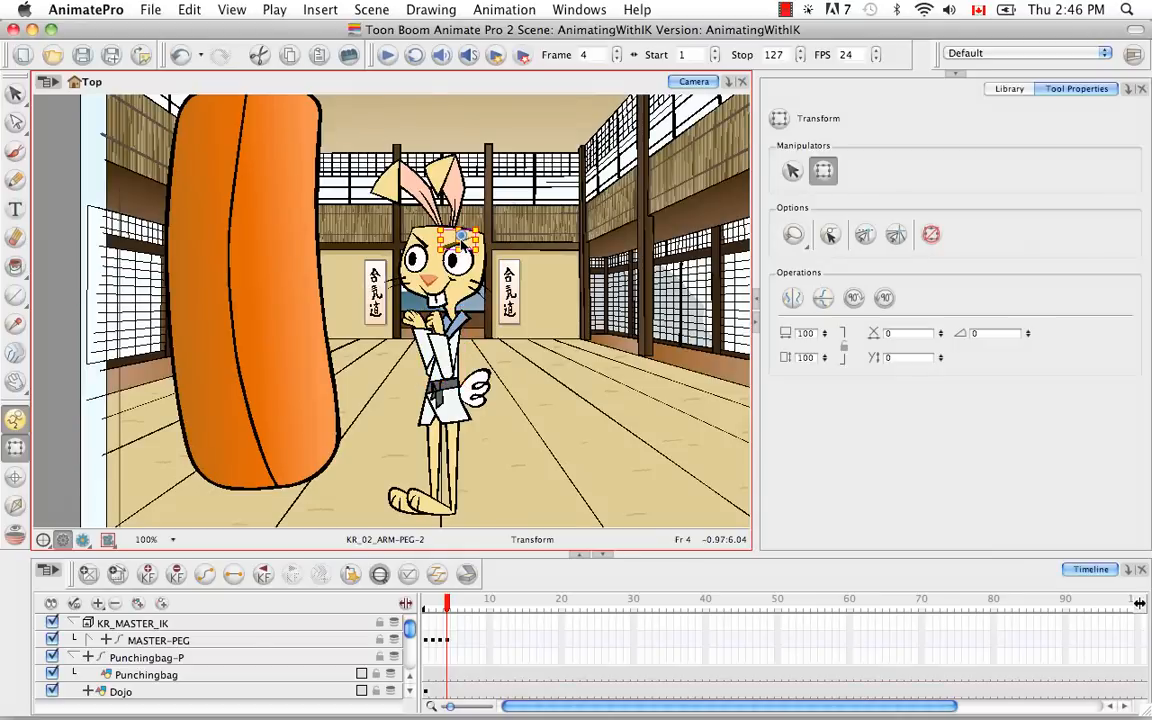
click(461, 239)
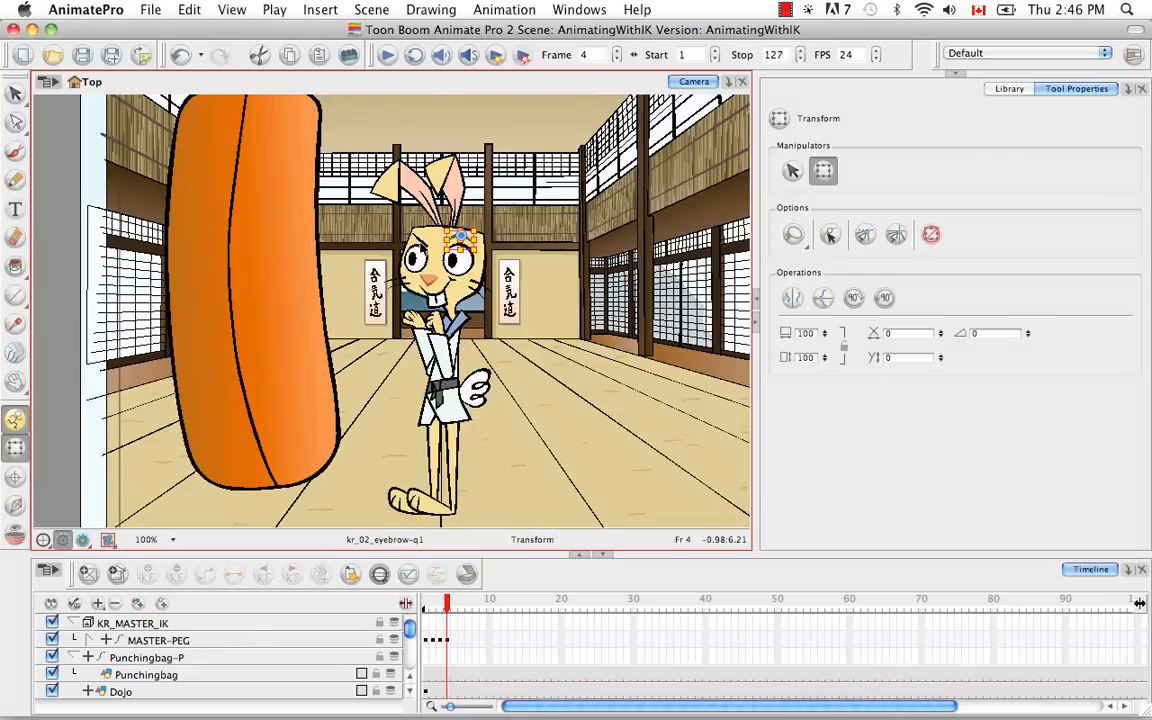
click(420, 241)
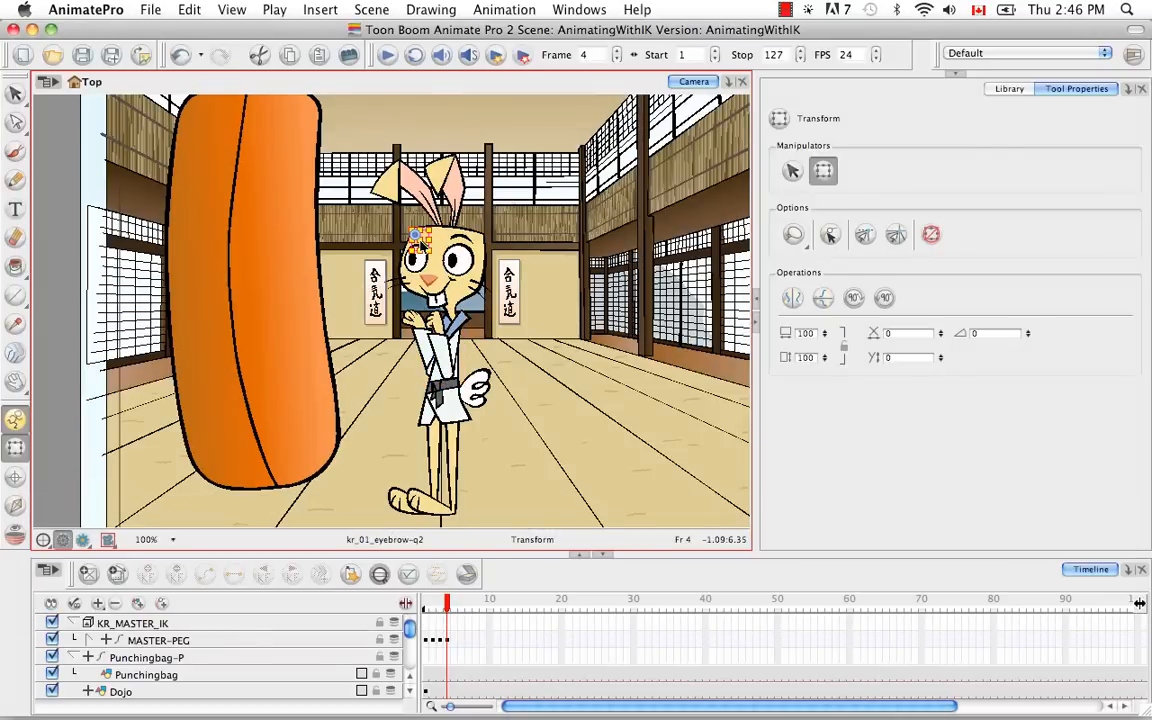
click(418, 240)
click(449, 603)
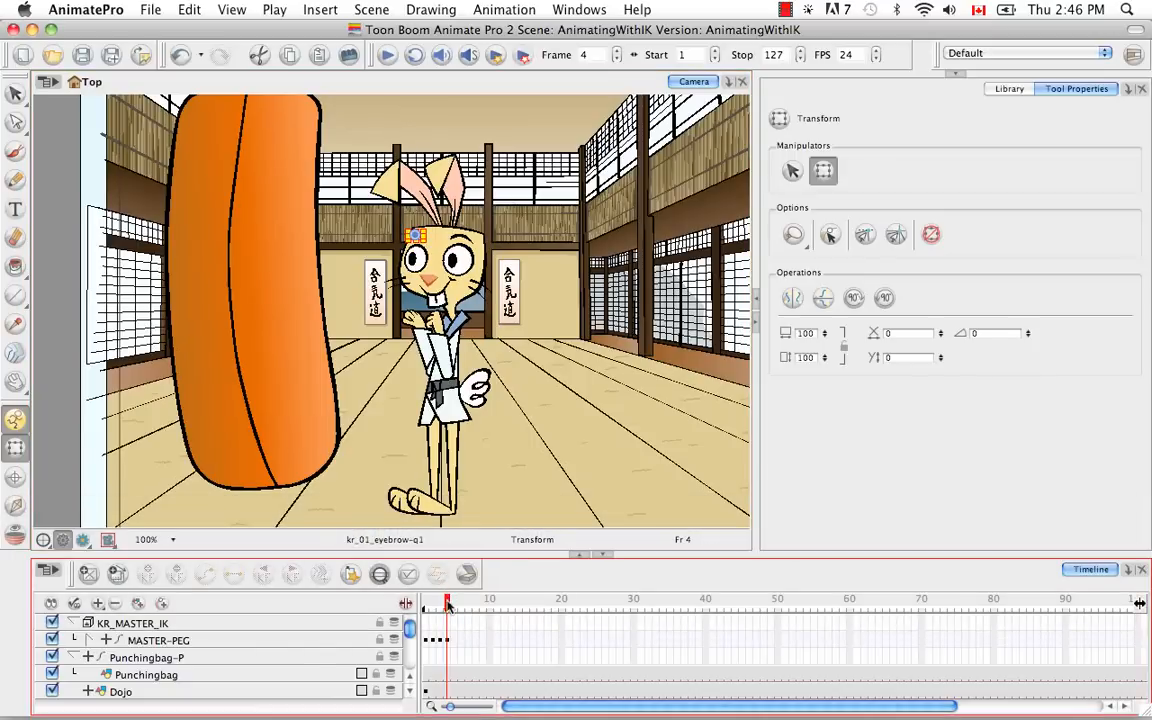
On frame 3, select KR_UPPER_BODY-PEG and shift the upper body slightly down and away from the bag, then return to Inverse Kinematics.
mouse_move(446, 603)
mouse_down()
mouse_move(423, 603)
mouse_move(438, 603)
mouse_up()
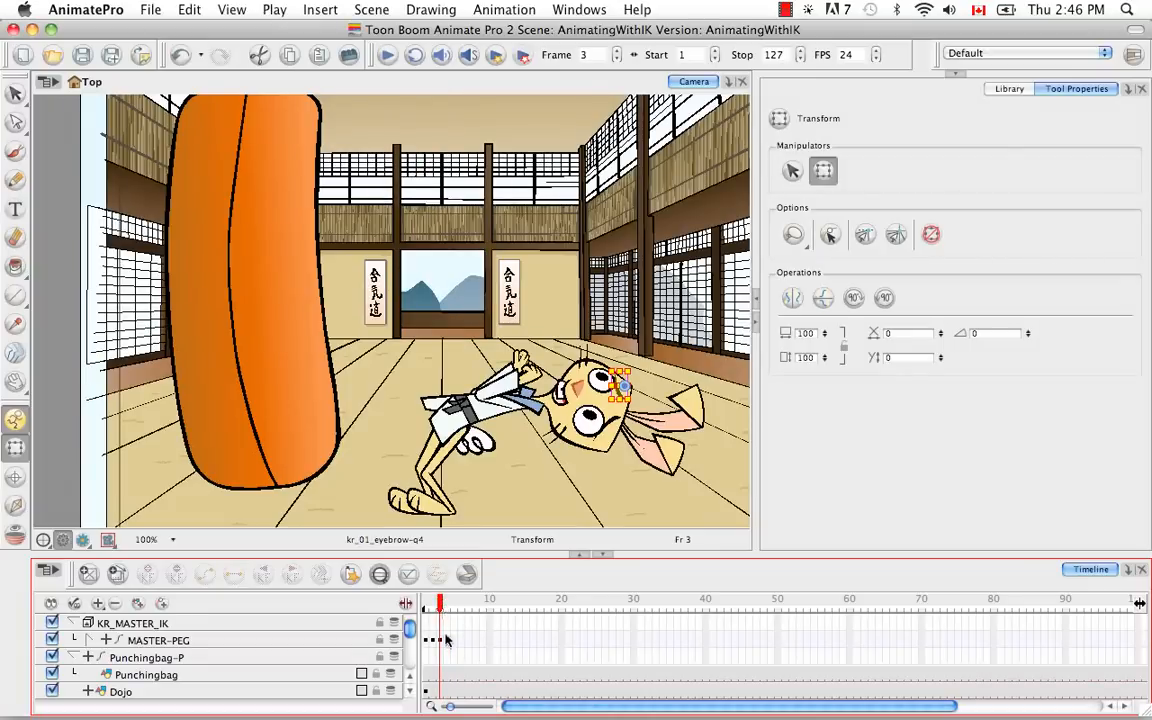
click(480, 403)
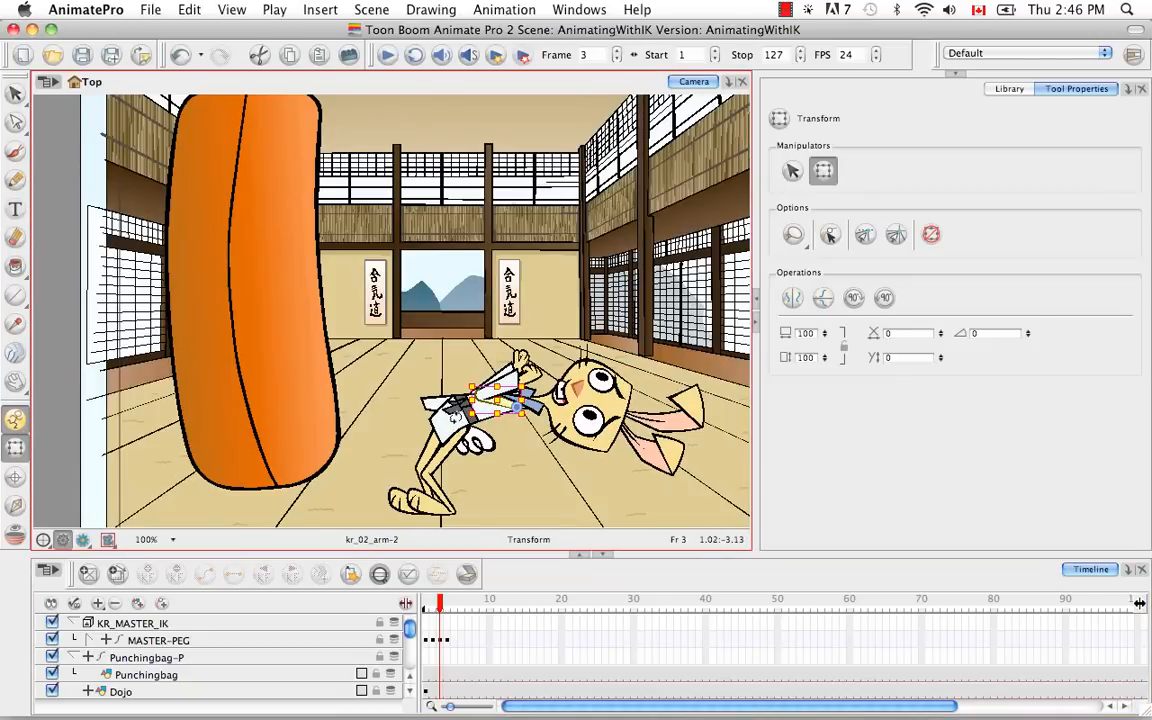
click(88, 640)
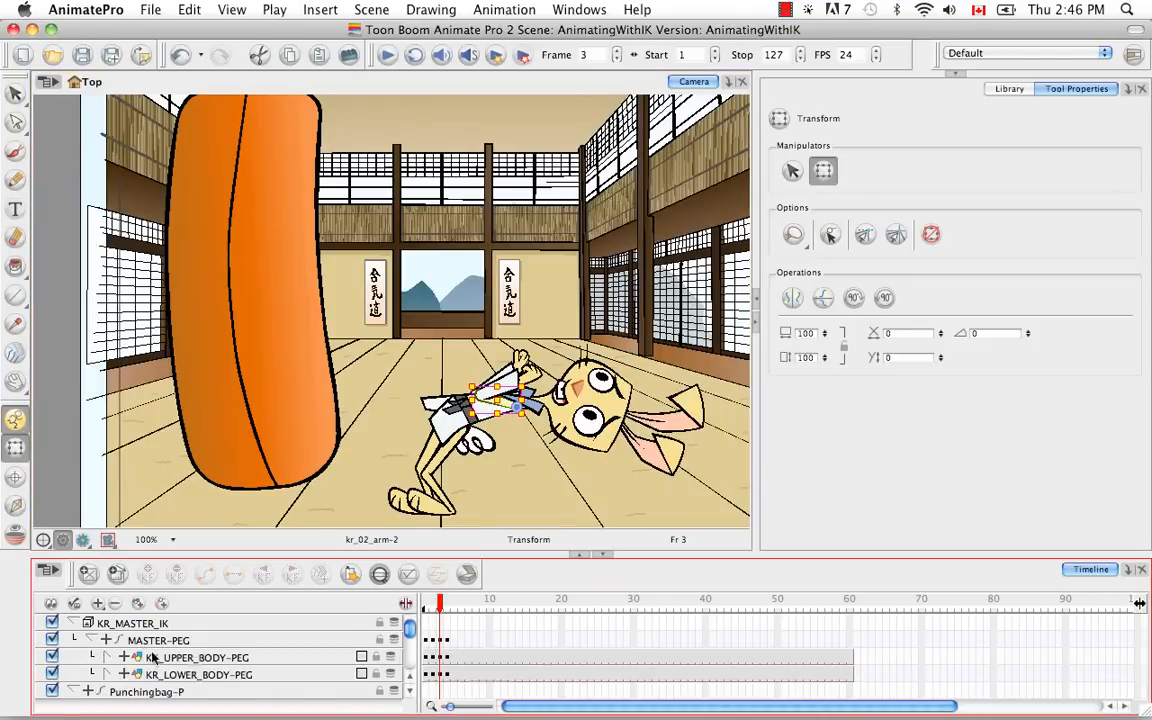
click(175, 657)
drag(466, 418, 478, 428)
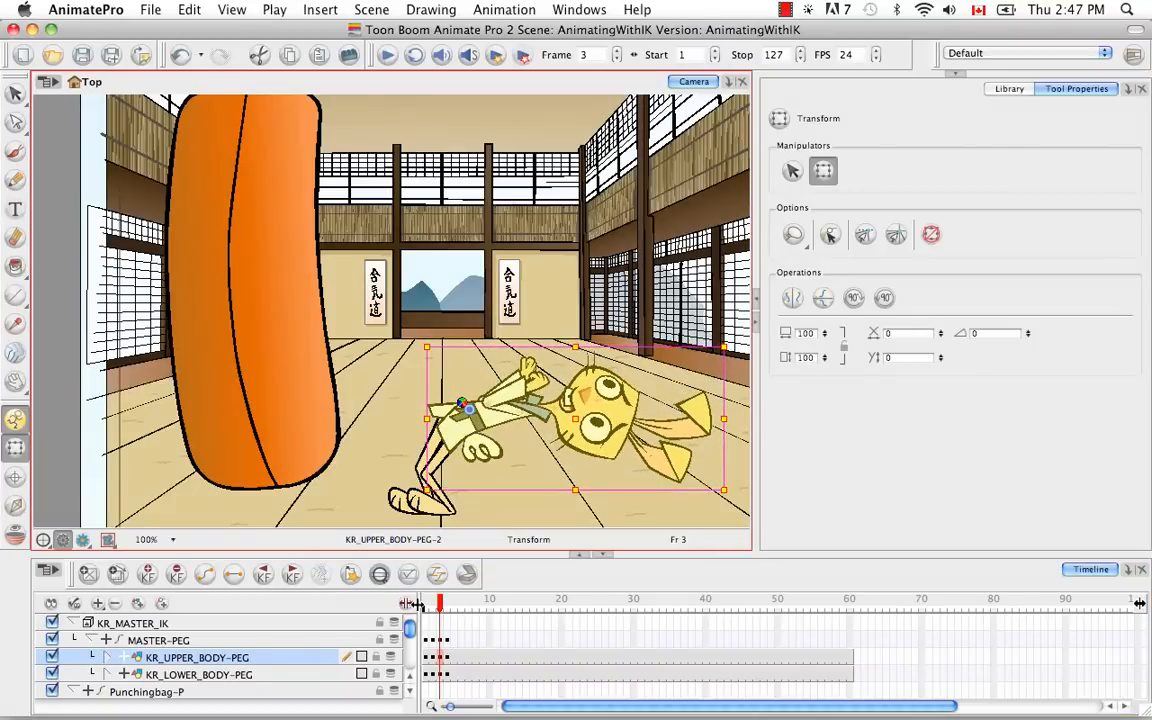
click(15, 505)
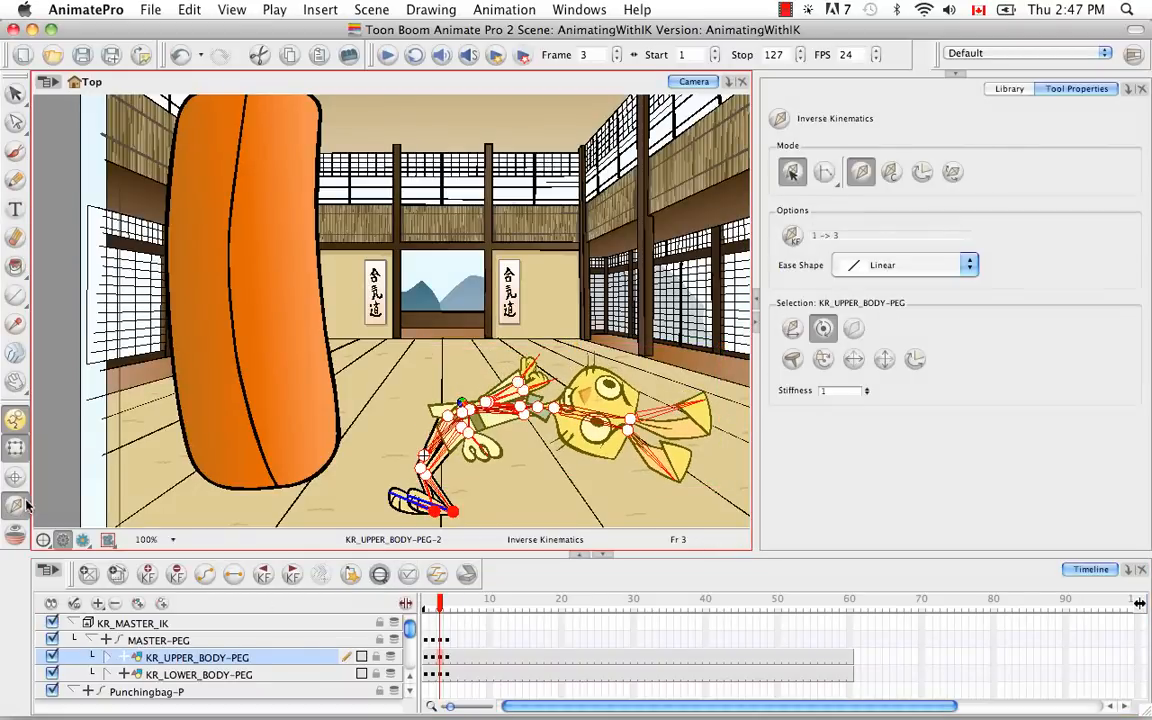
Scrub through frames 1 to 4 to review the poses, collapsing the MASTER-PEG layers.
click(418, 598)
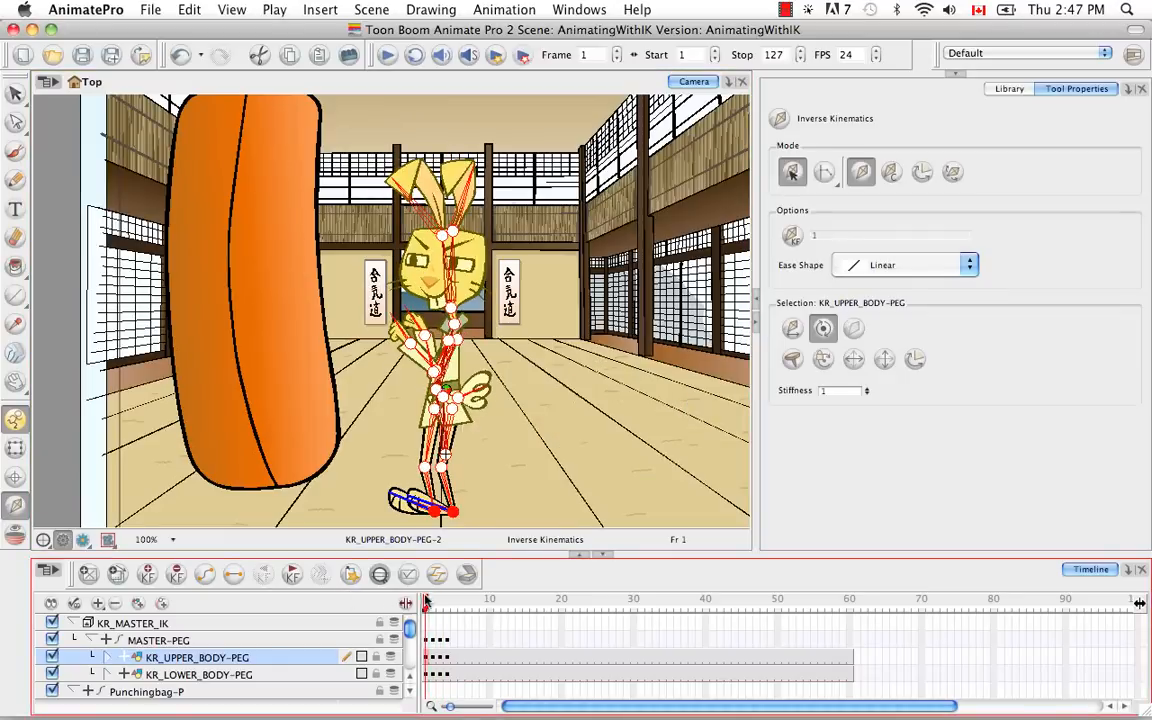
drag(416, 596, 447, 598)
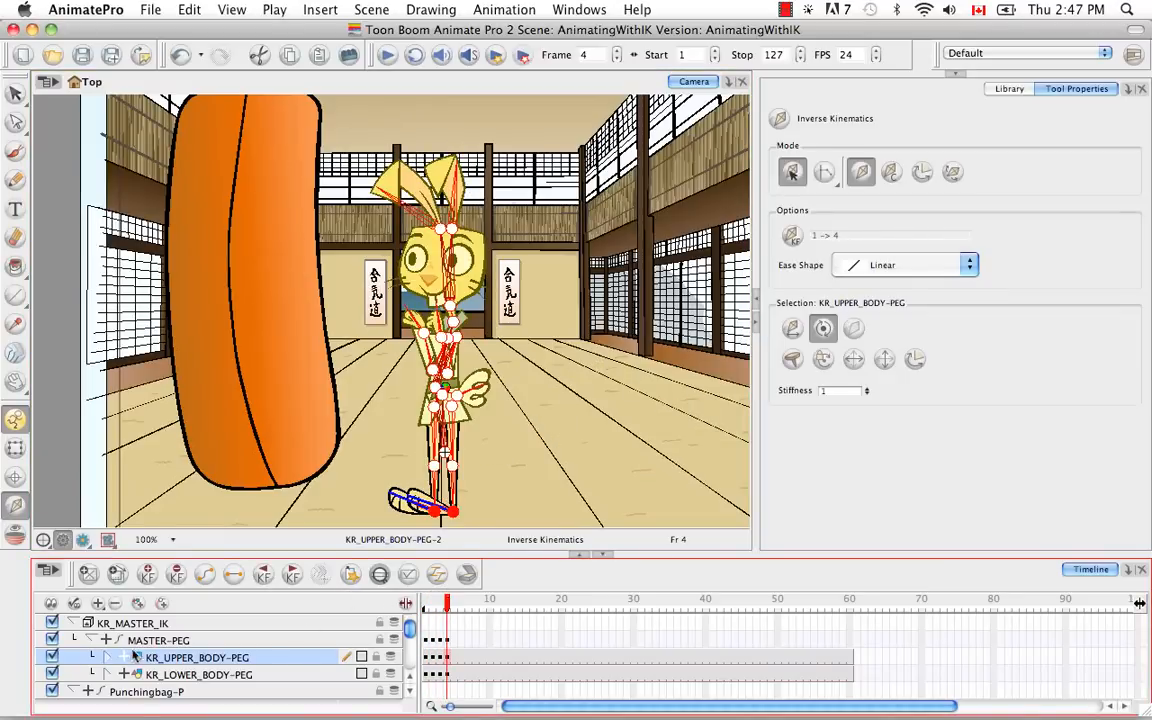
click(92, 640)
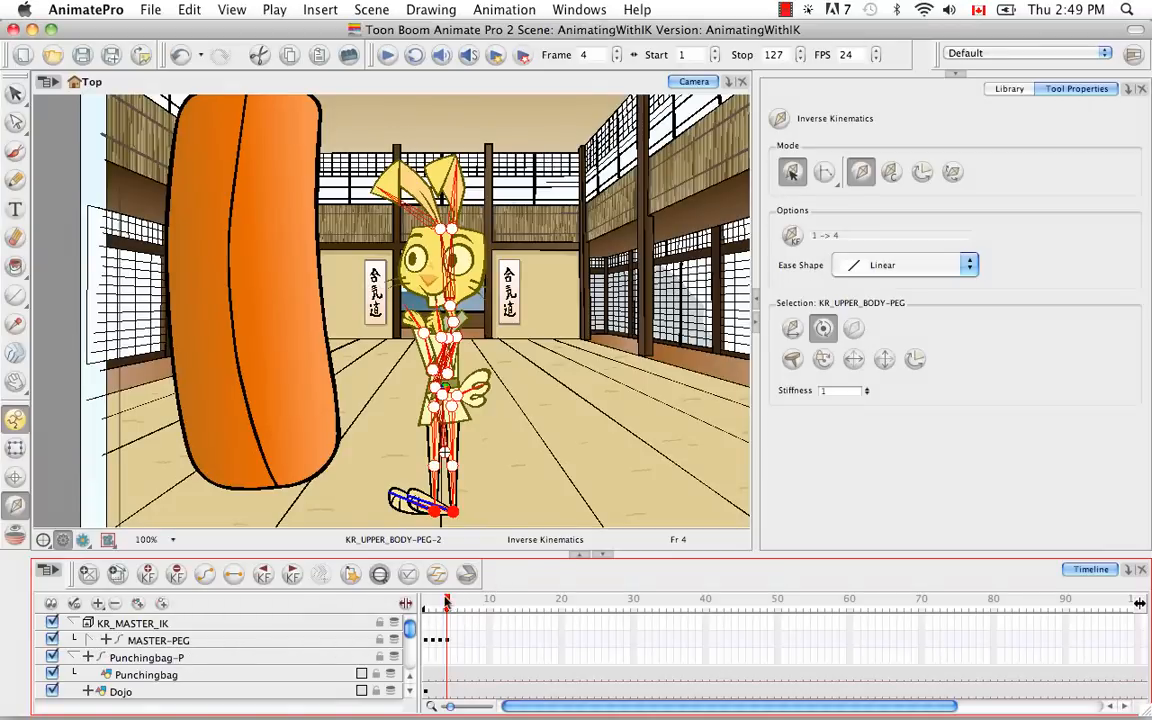
drag(447, 600, 425, 598)
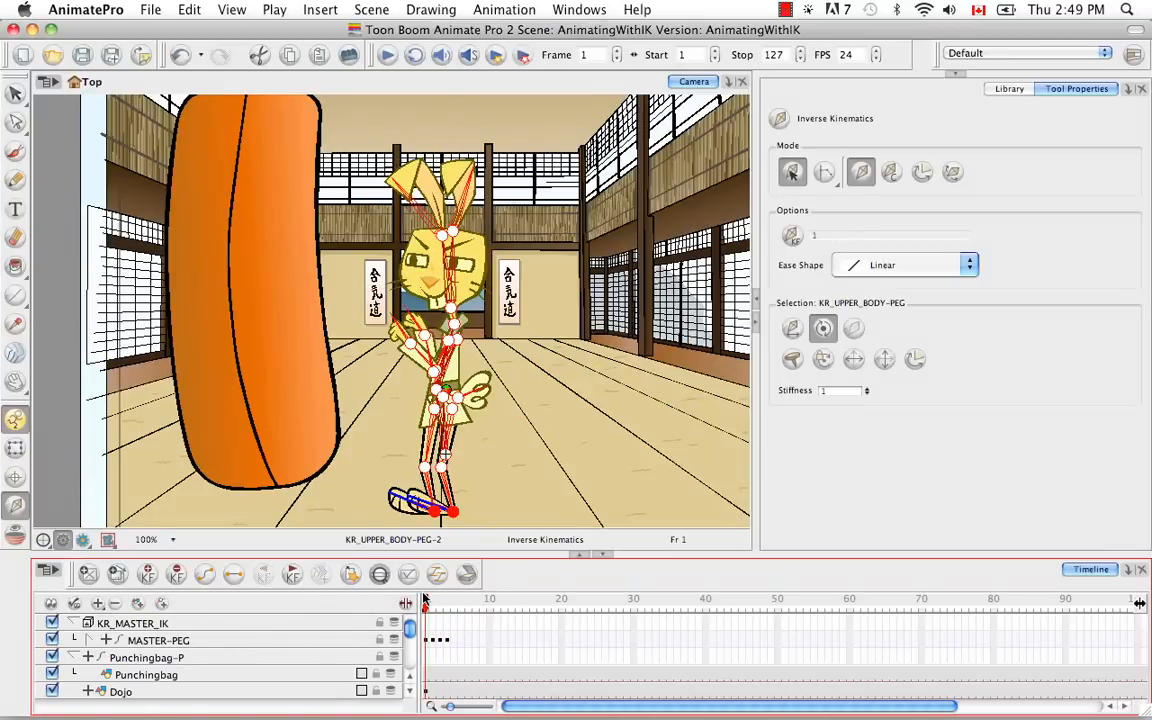
drag(426, 600, 440, 603)
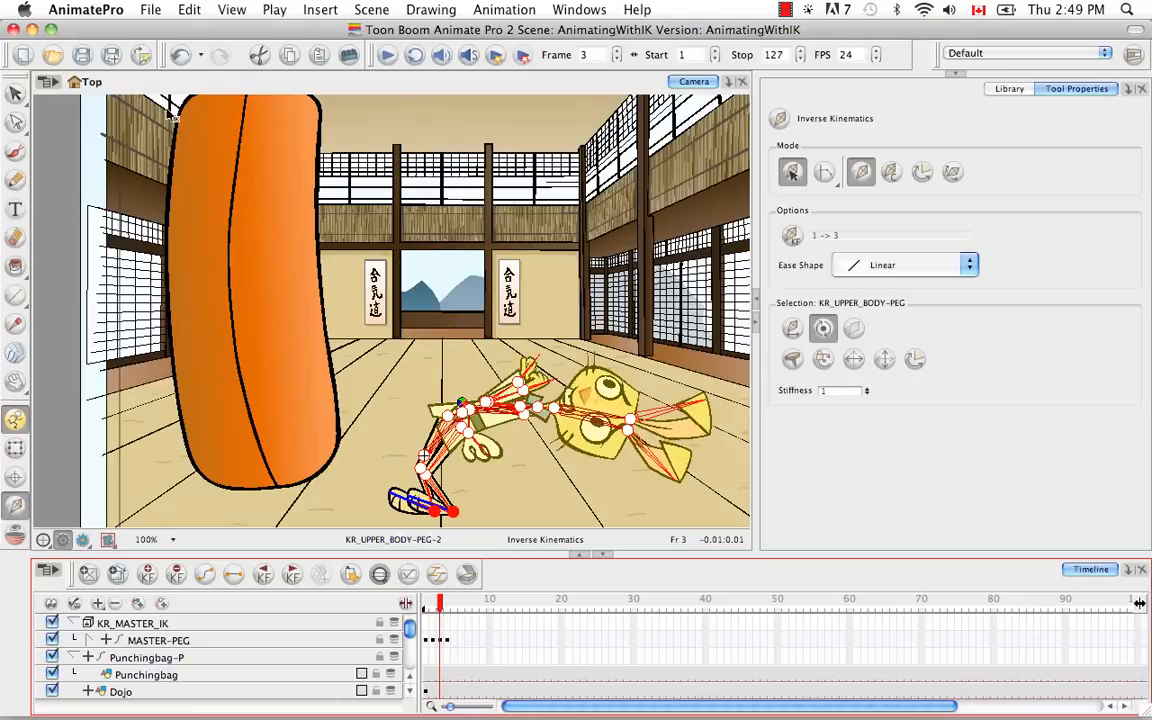
click(447, 603)
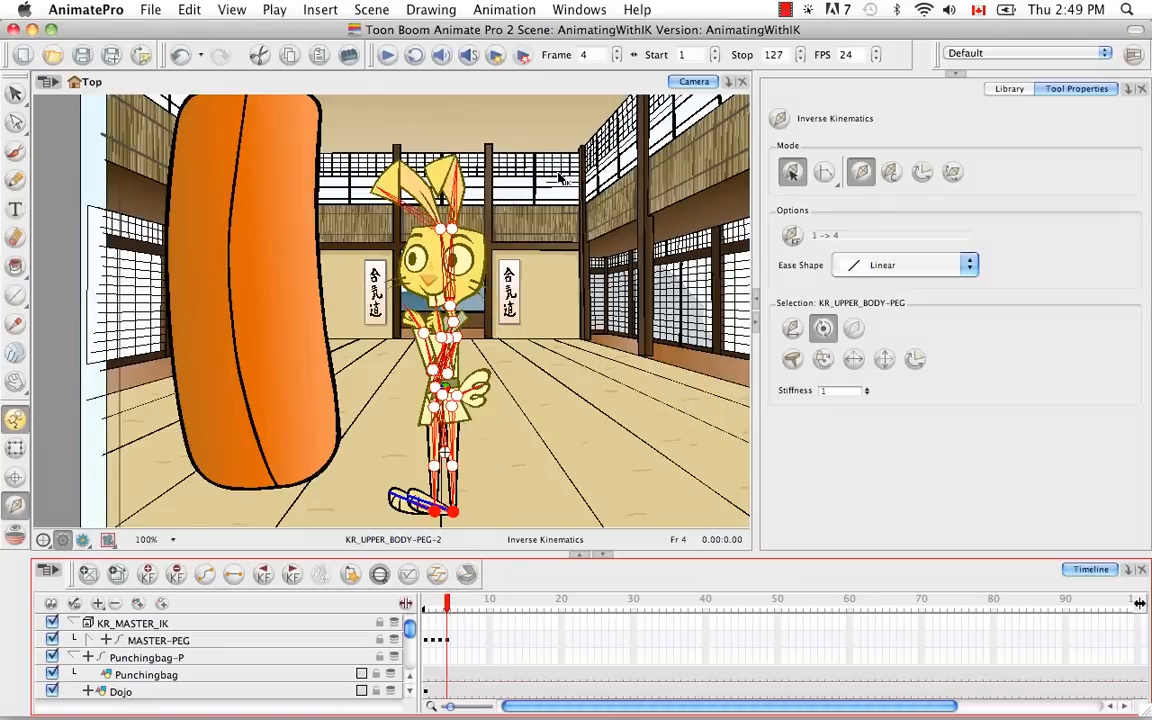
Move the MASTER-PEG keyframes from frames 3 and 4 along the timeline to start at frame 6.
click(434, 640)
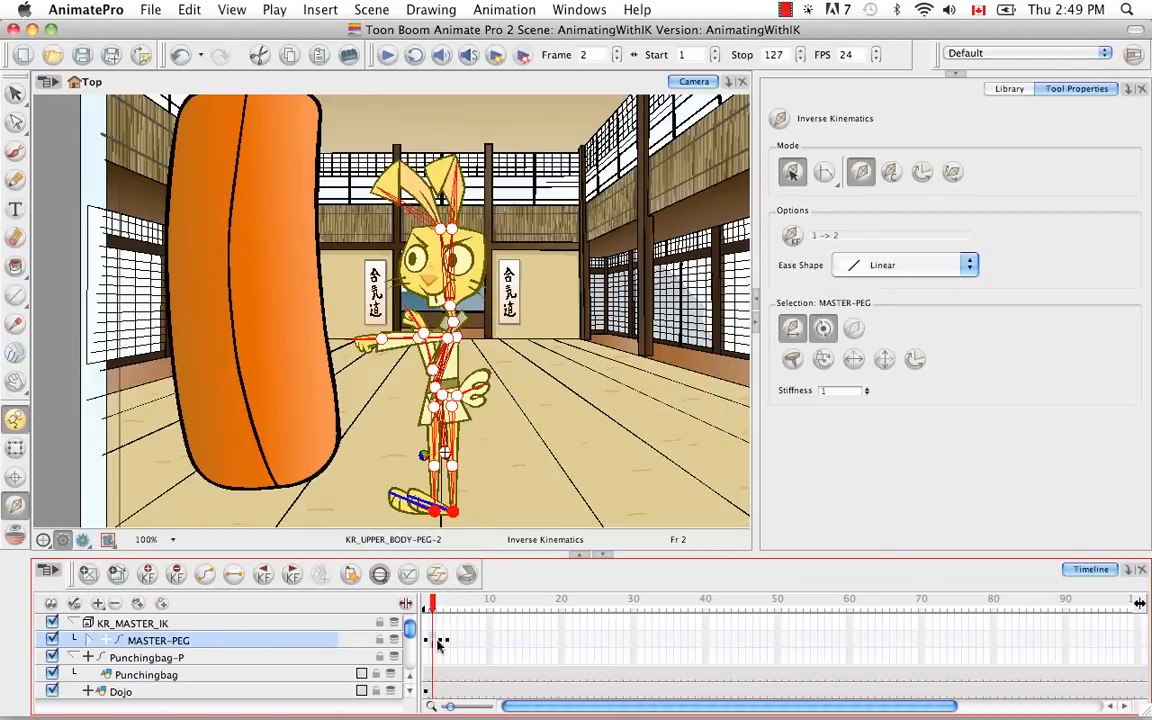
click(440, 643)
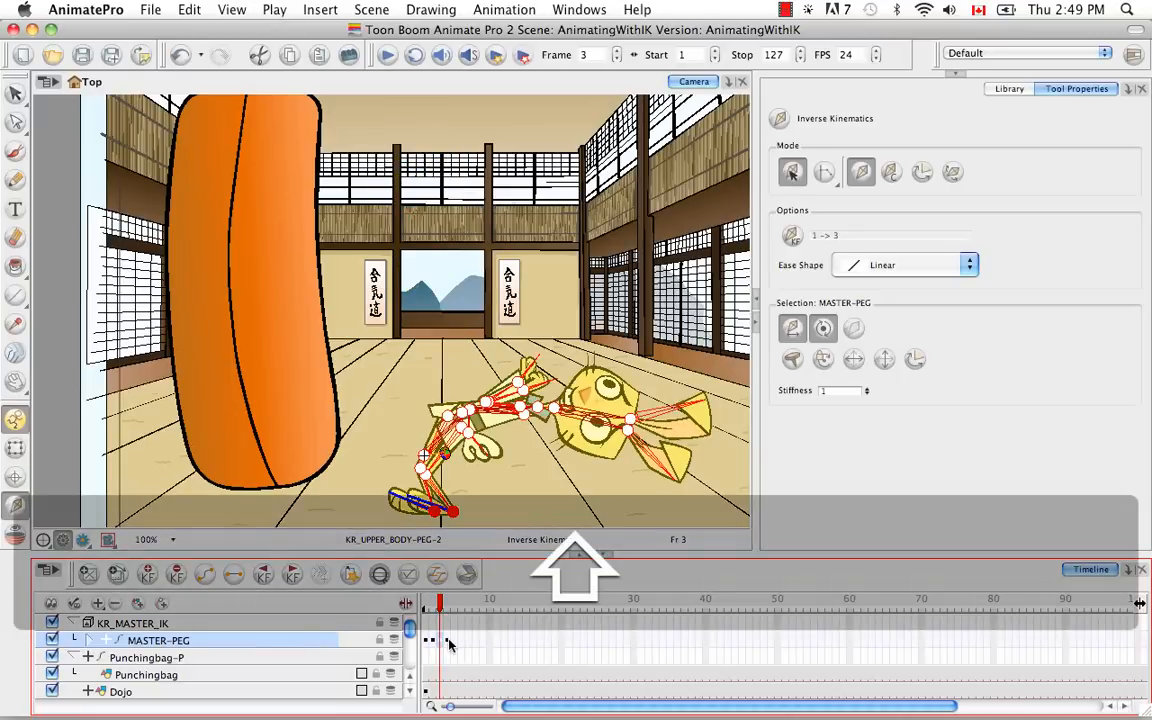
drag(447, 643, 463, 642)
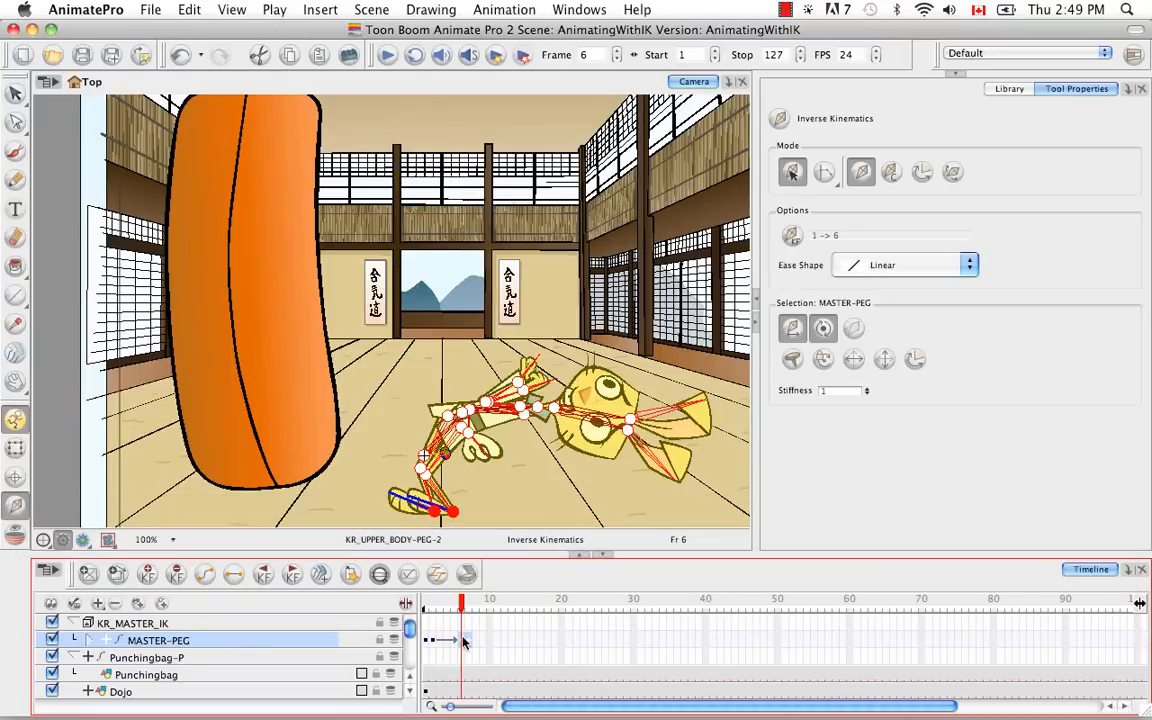
Move the last MASTER-PEG keyframe, with the standing pose, to frame 8.
click(470, 643)
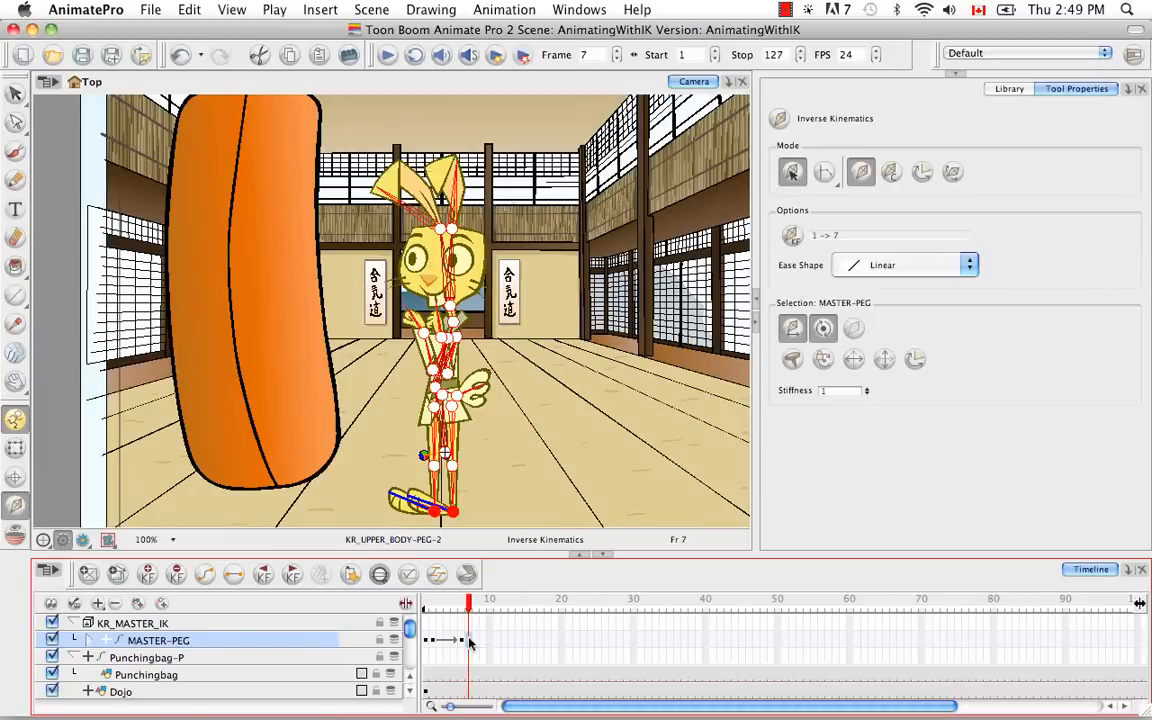
drag(477, 643, 477, 642)
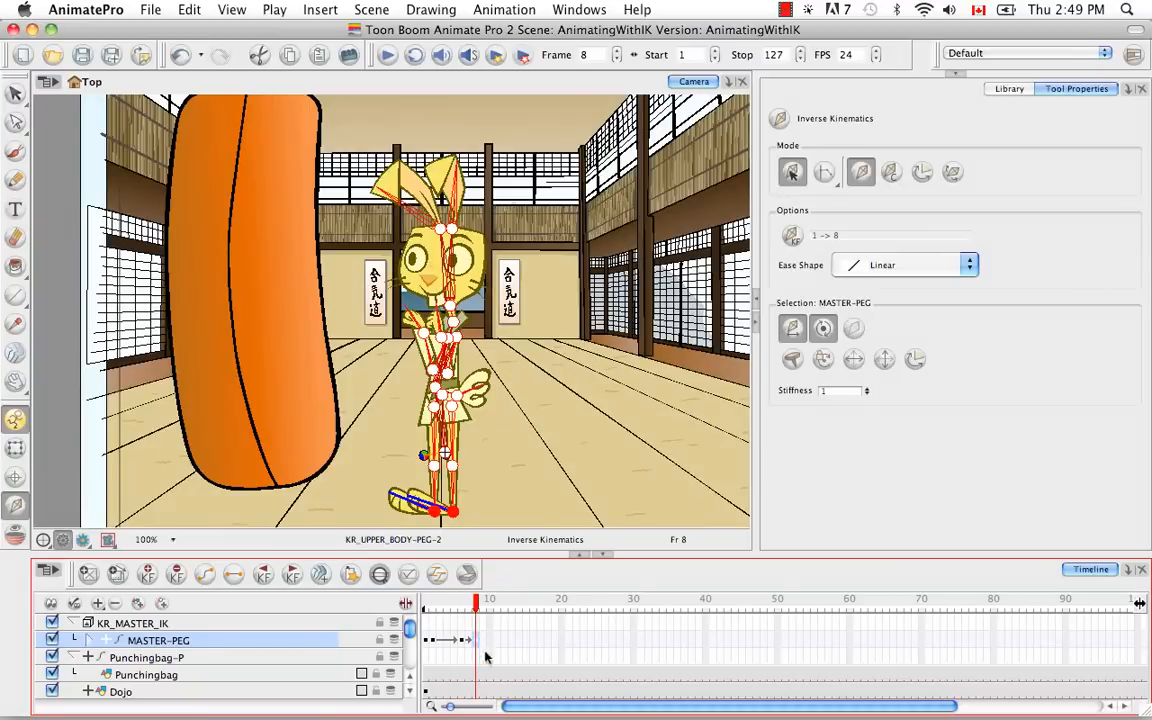
Shorten the scene to about 61 frames and set the playback range to stop at frame 8.
drag(512, 708, 1105, 706)
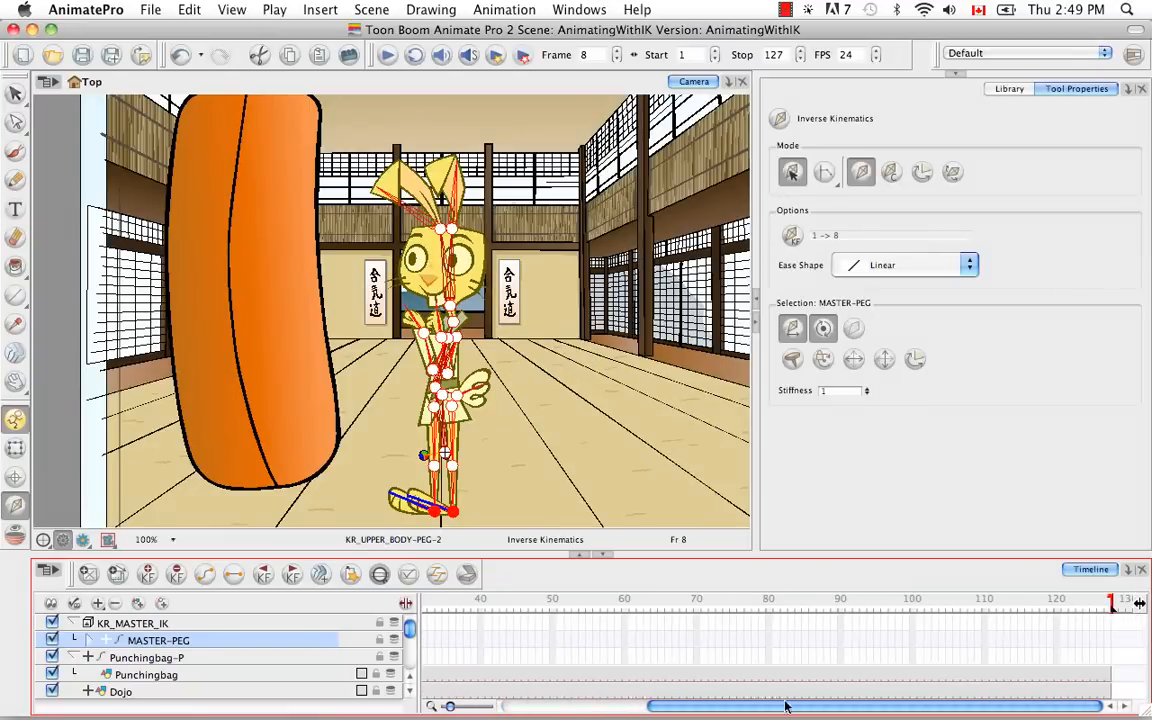
drag(1113, 608, 640, 604)
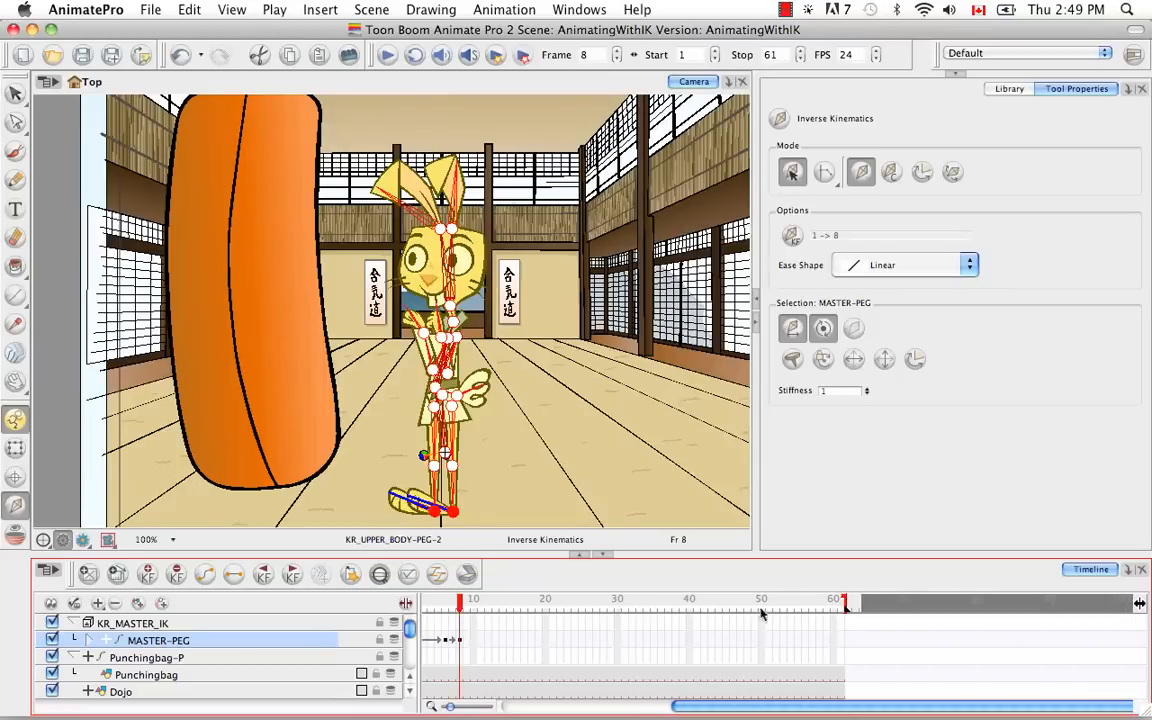
drag(848, 614, 478, 614)
drag(877, 711, 850, 717)
drag(492, 617, 480, 618)
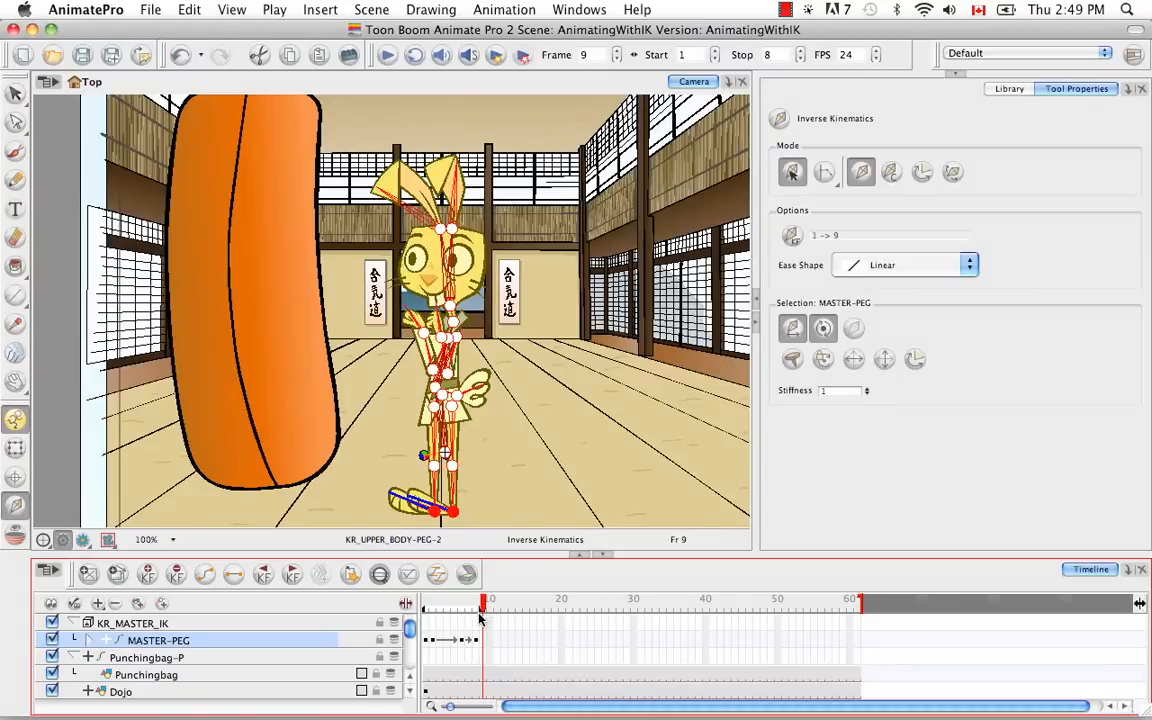
Play the shortened range and scrub through frames 1 to 8 to review the timing of the MASTER-PEG keyframes.
click(390, 56)
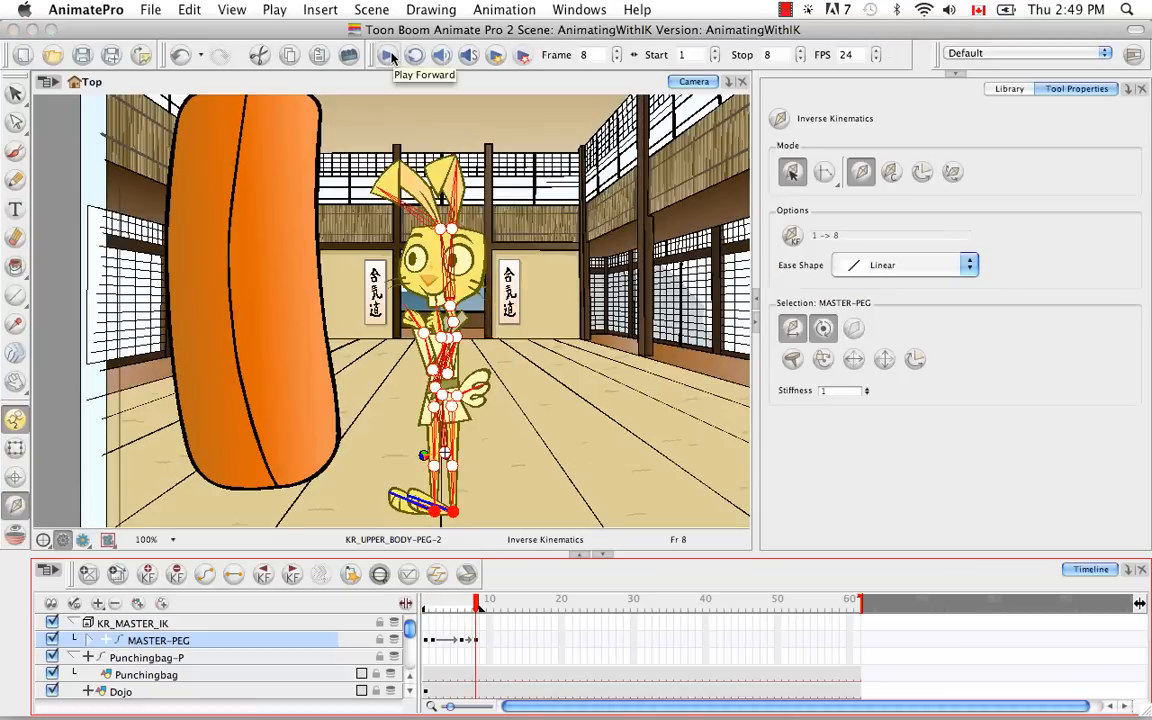
drag(478, 605, 433, 601)
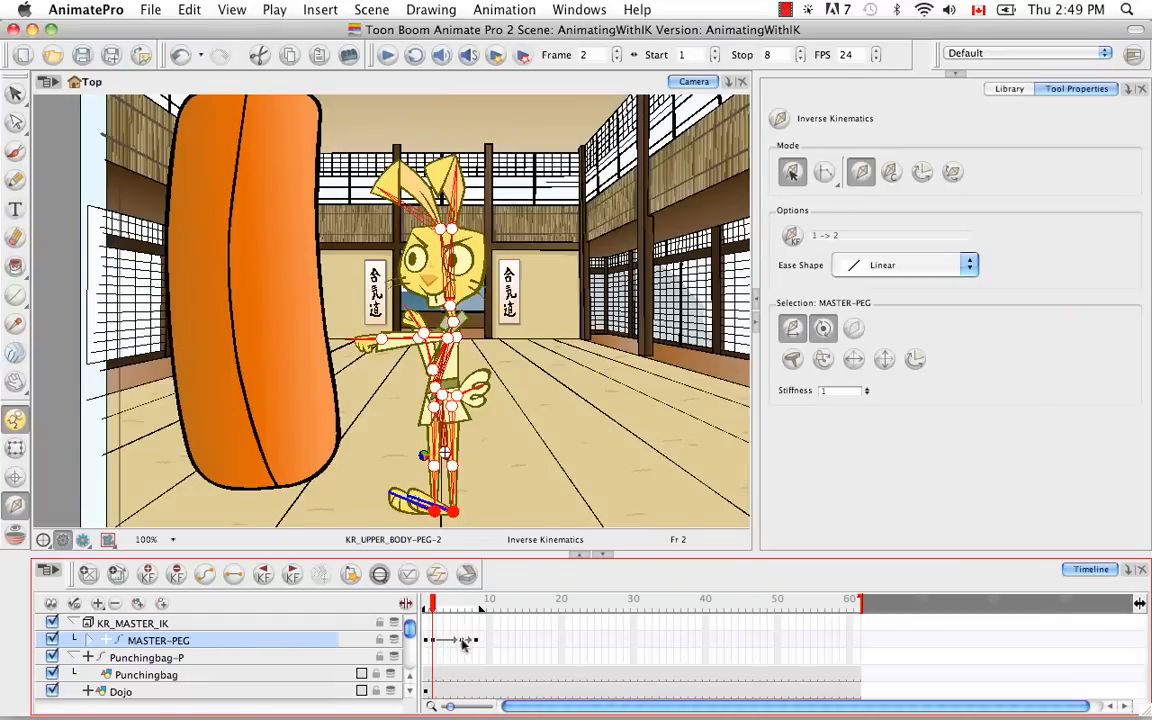
drag(435, 607, 461, 610)
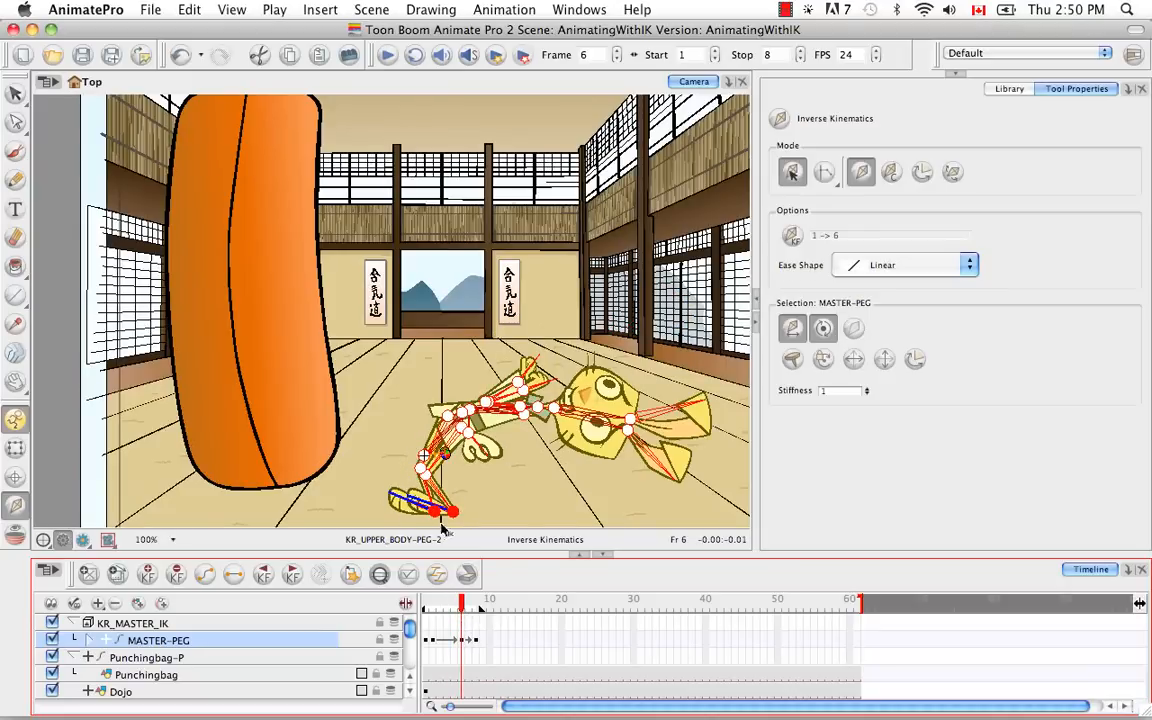
click(433, 643)
click(427, 640)
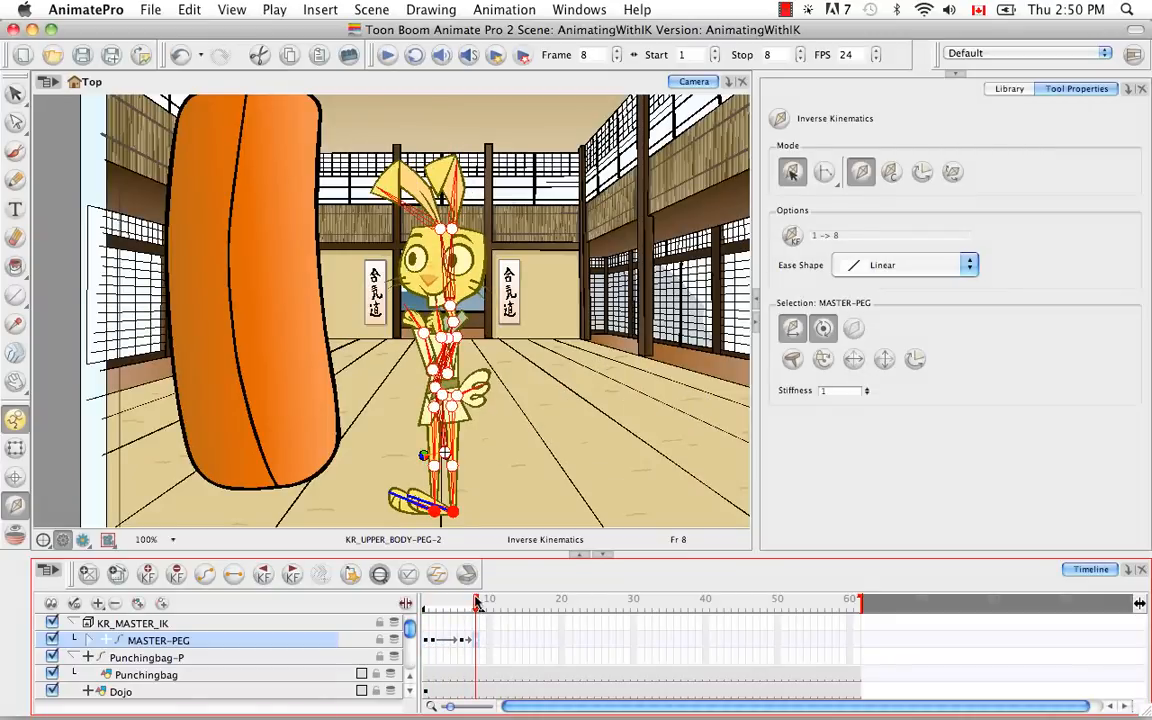
click(463, 600)
drag(463, 600, 426, 599)
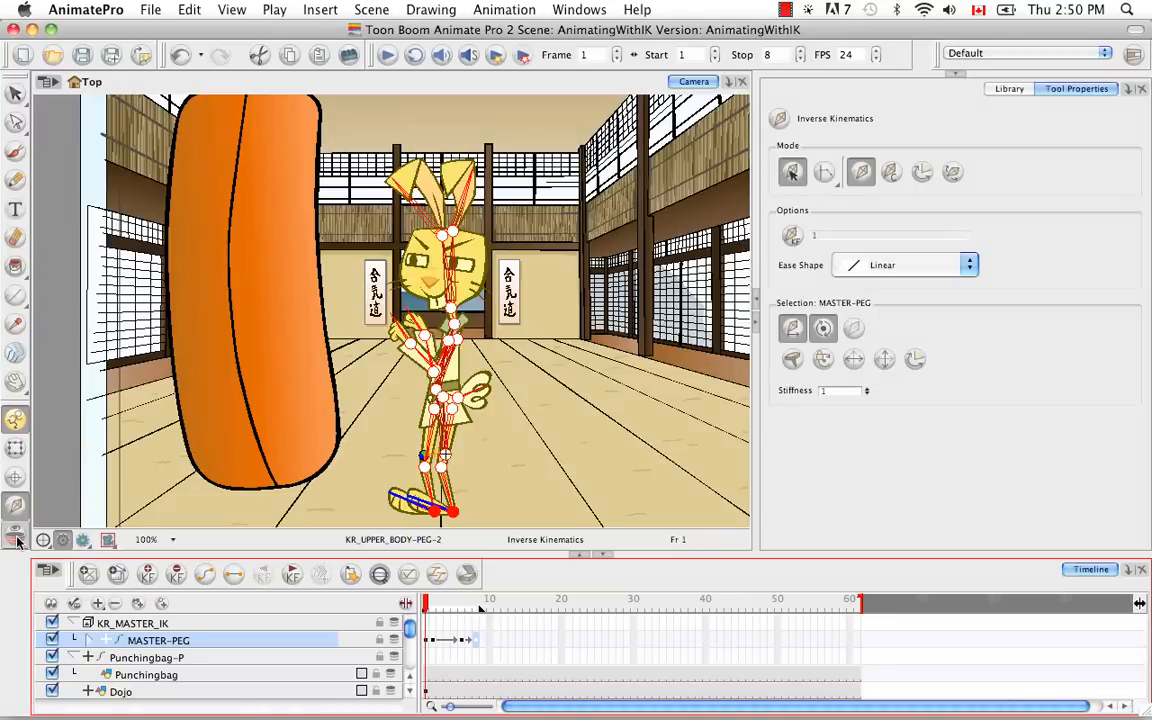
Turn on onion skinning and compare the rabbit's poses at frames 2 and 6.
click(16, 538)
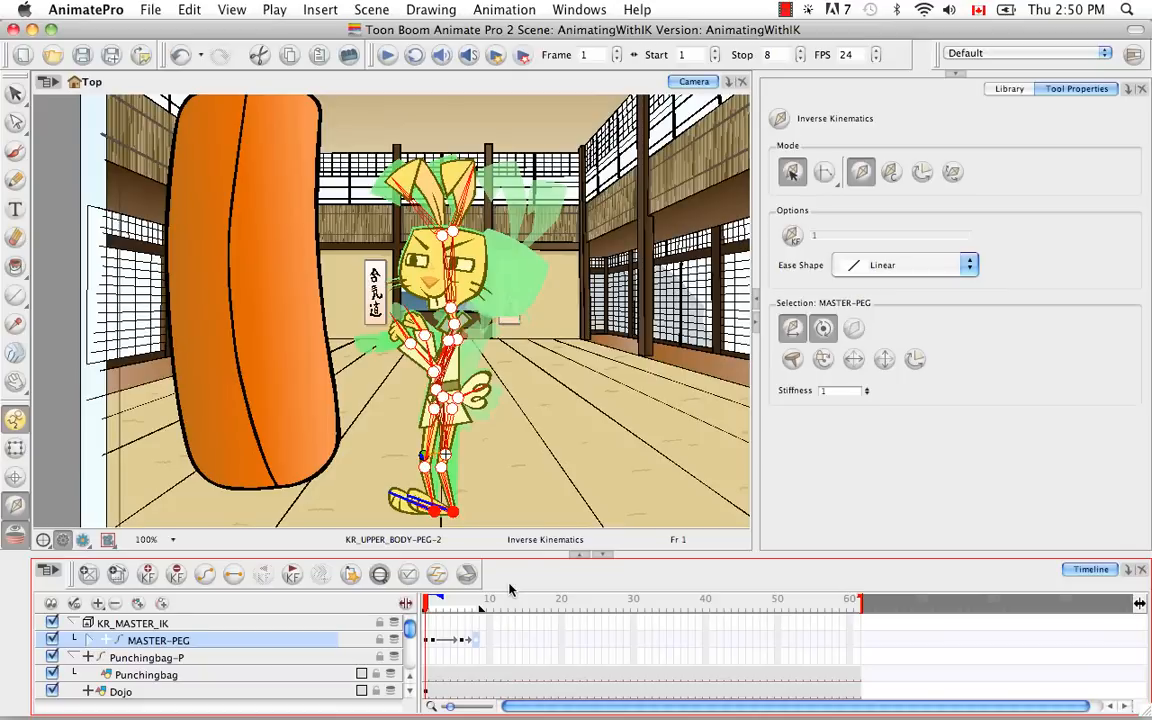
click(433, 644)
click(461, 643)
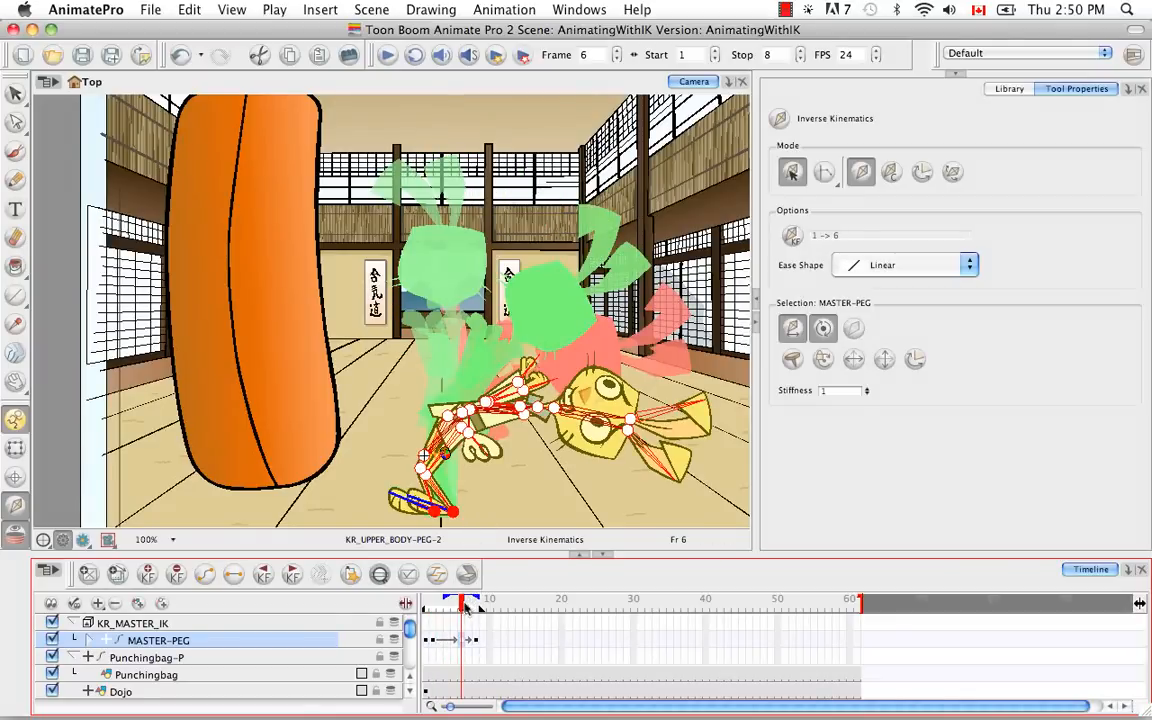
drag(463, 604, 433, 604)
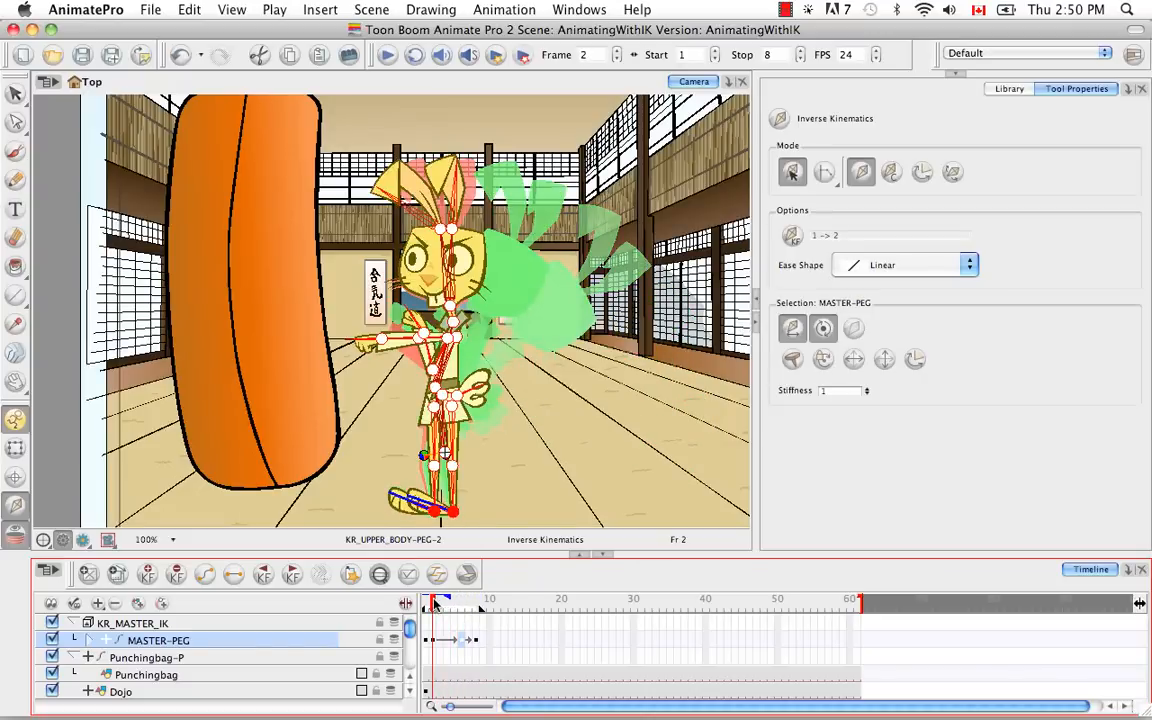
On frame 2, select the rabbit's kr_02_foot drawing with the Transform tool and expand MASTER-PEG to its body pegs.
click(434, 640)
click(15, 448)
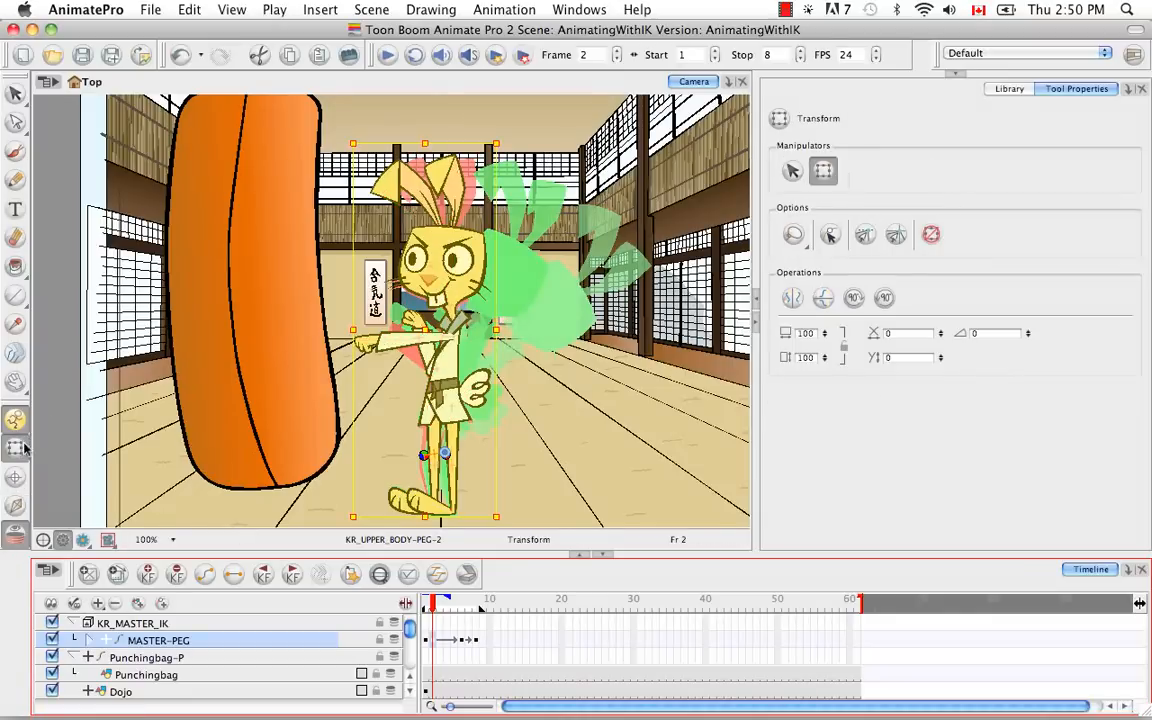
click(424, 502)
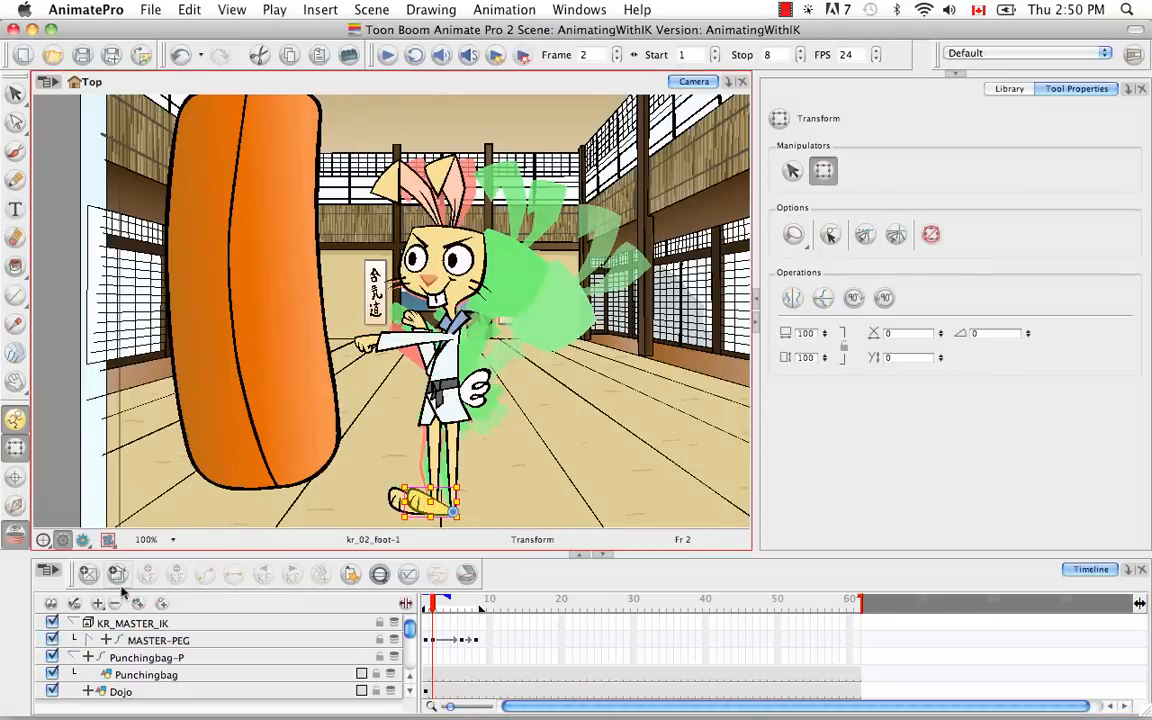
click(380, 573)
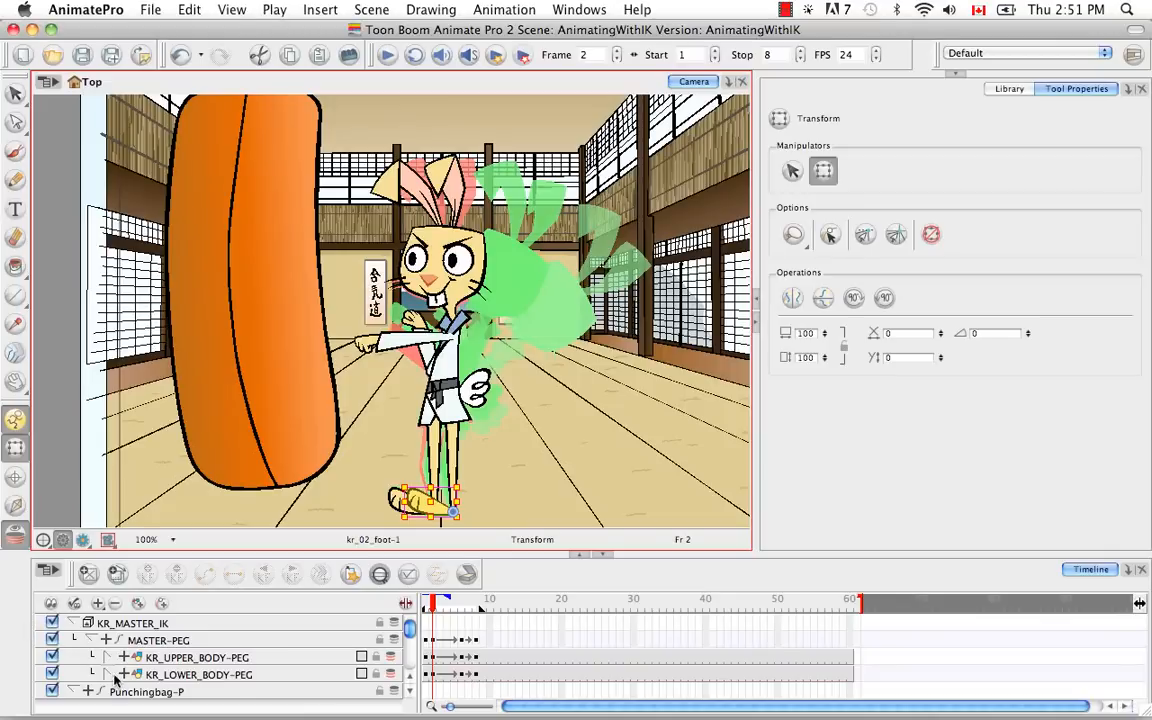
Expand KR_LOWER_BODY-PEG, KR_02_LEG-PEG and KR_02_LOWERLEG-PEG to expose the foot peg.
click(111, 675)
click(408, 692)
click(408, 692)
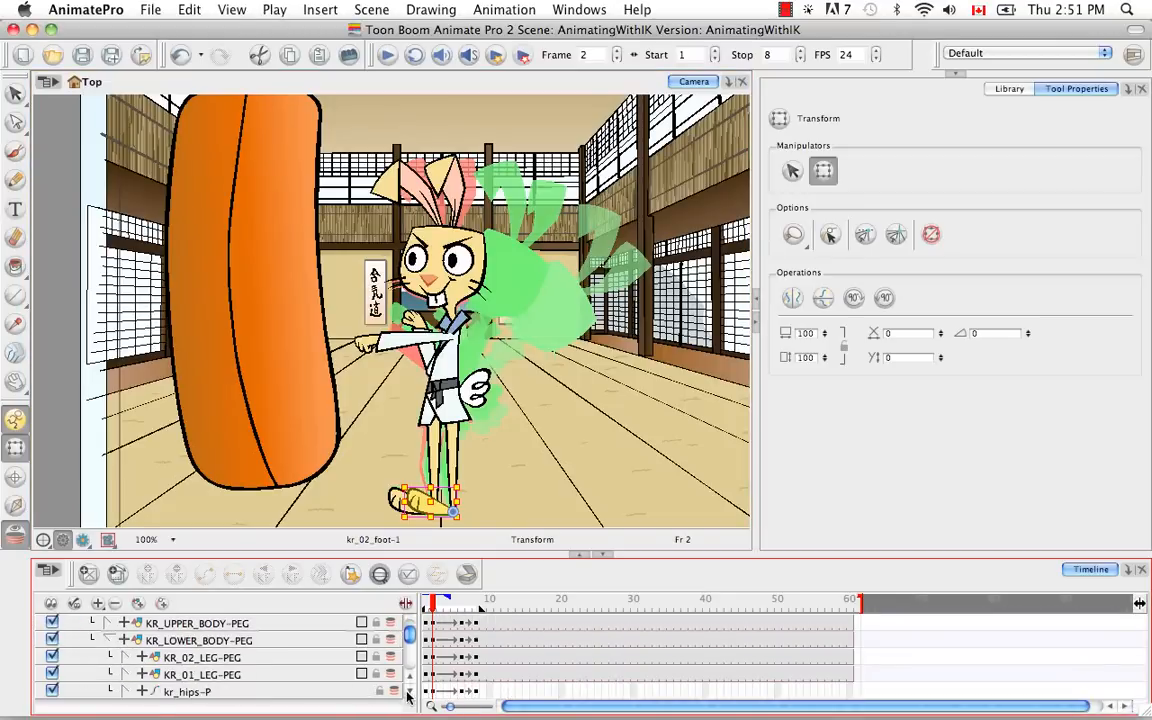
click(408, 697)
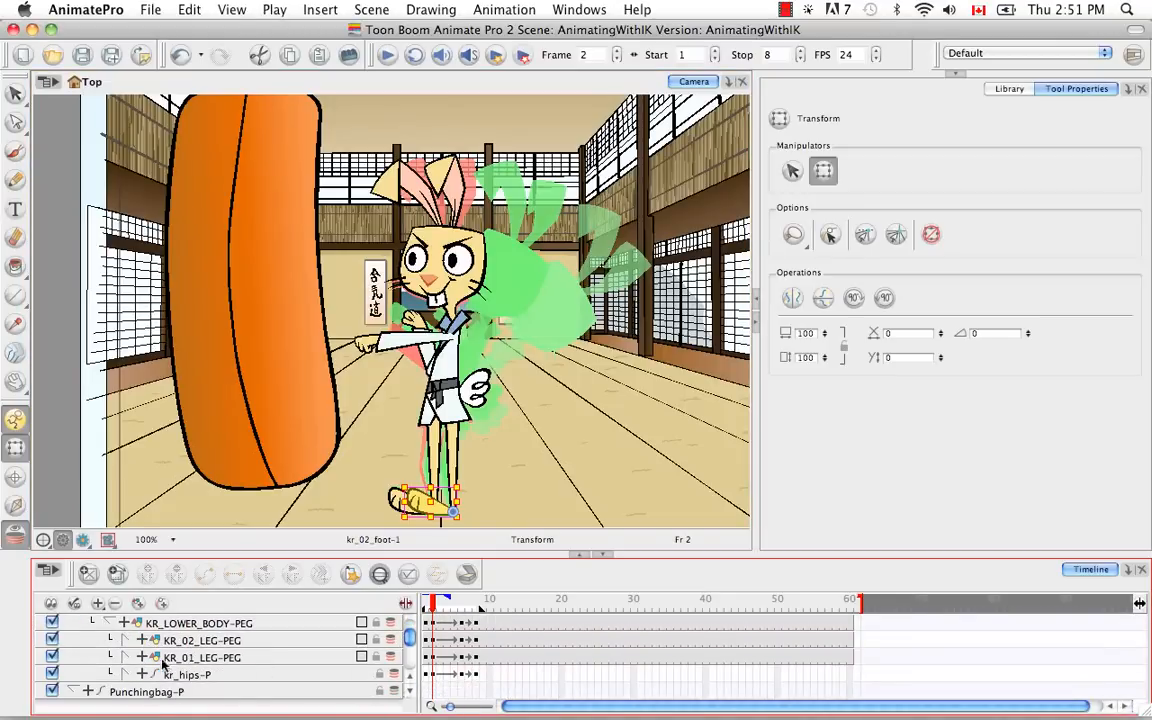
click(127, 641)
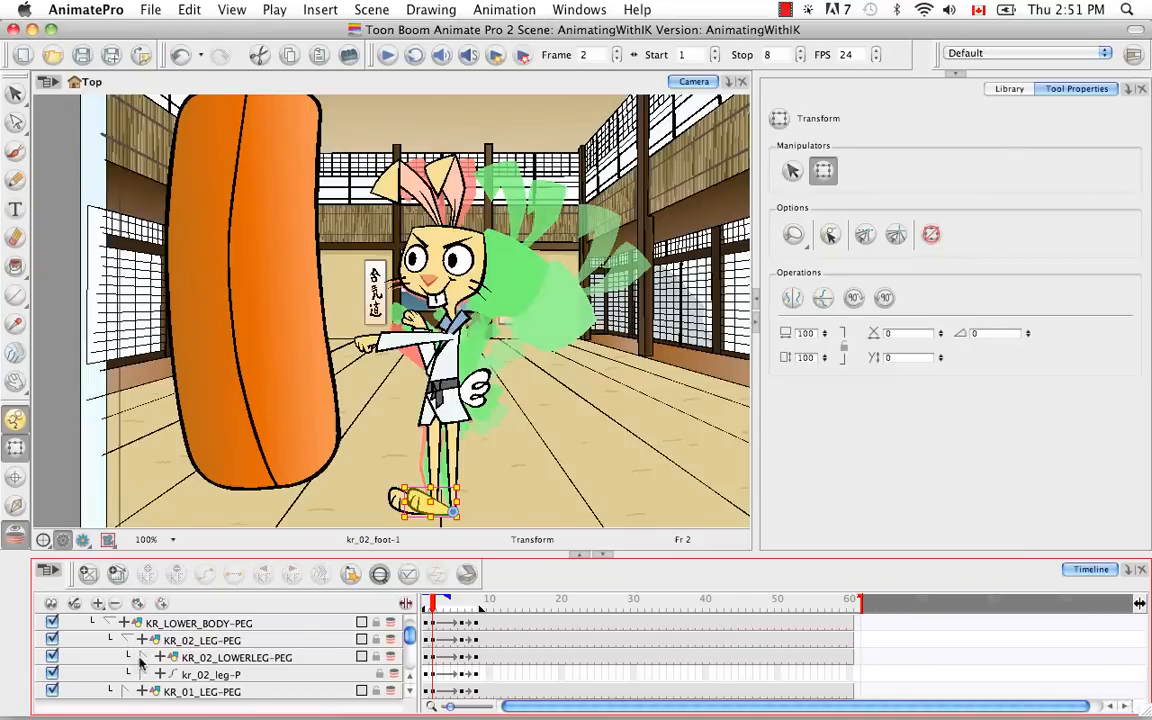
click(141, 657)
scroll(375, 625, down, 2)
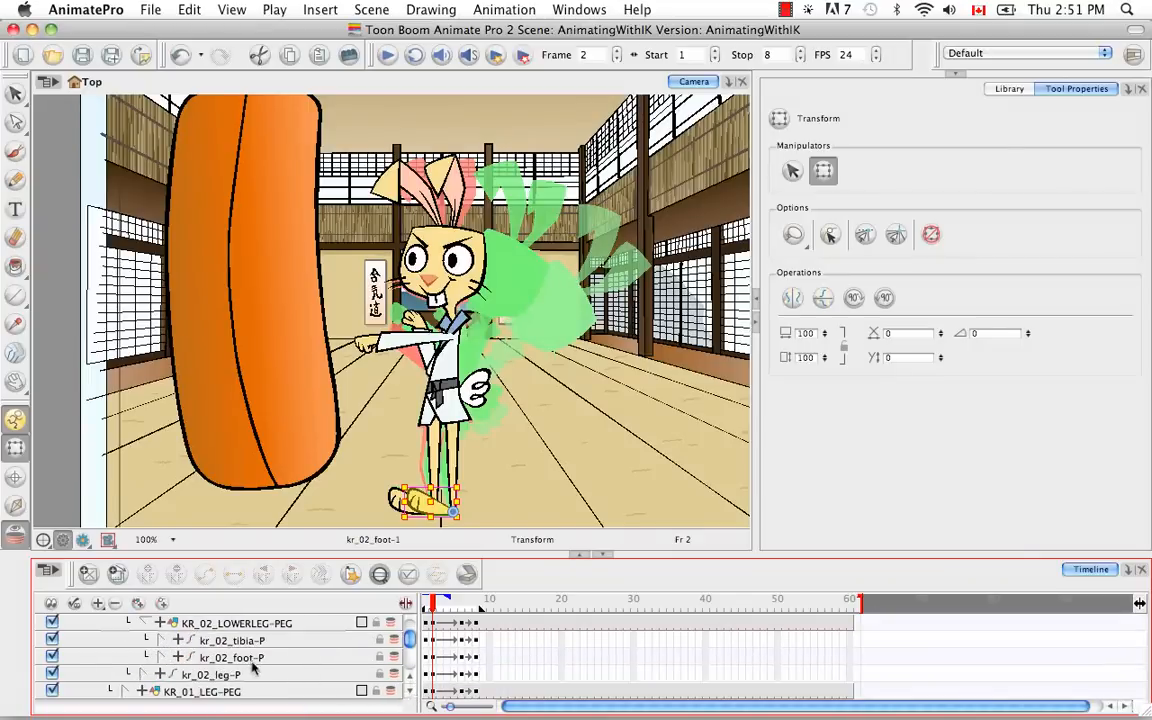
Locate the selected kr_02_foot layer in the timeline and select its parent peg kr_02_foot-P.
click(383, 577)
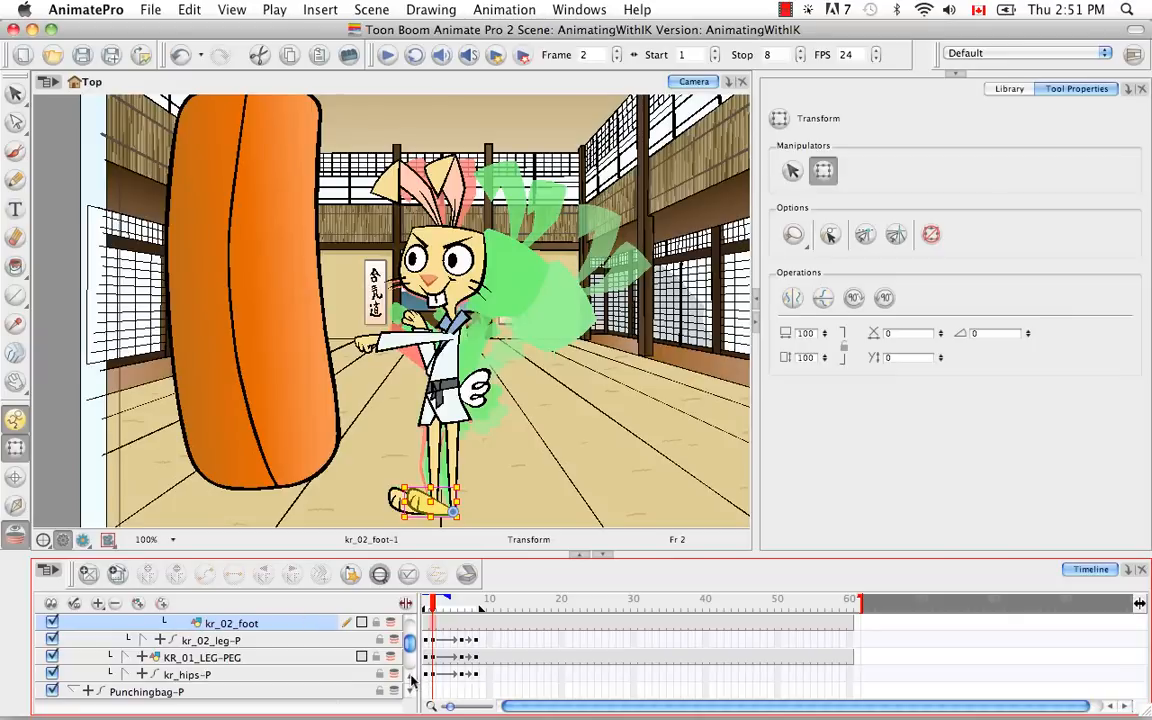
click(410, 680)
click(410, 680)
click(410, 680)
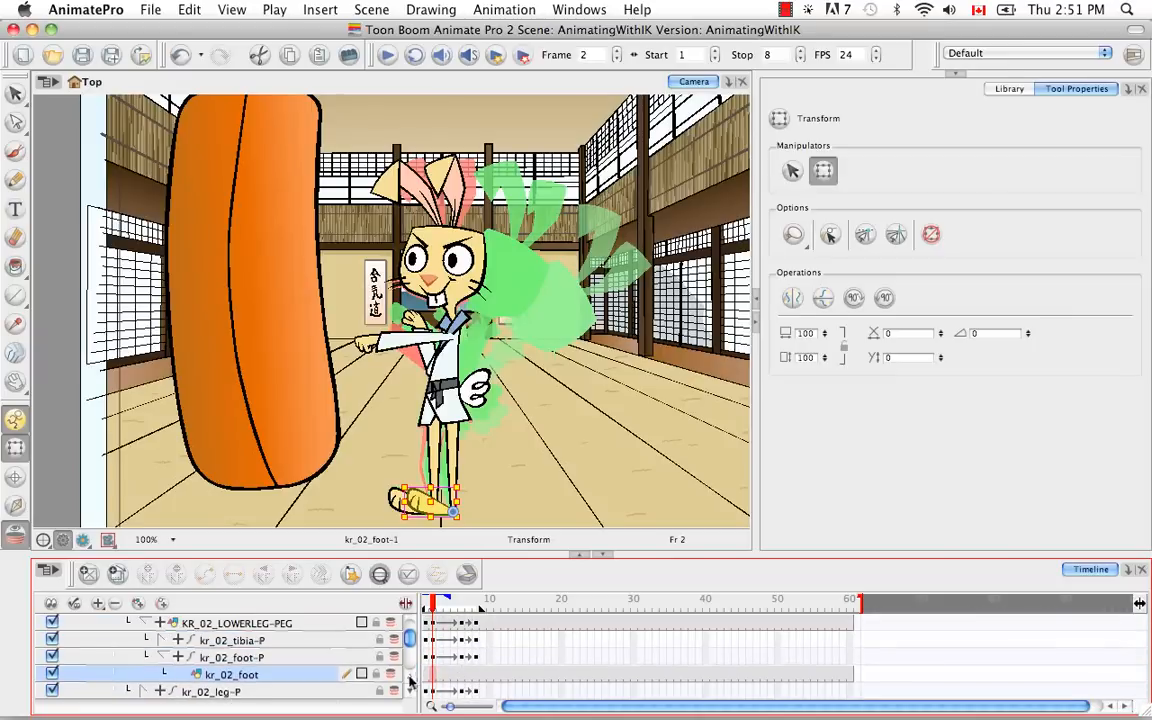
click(309, 658)
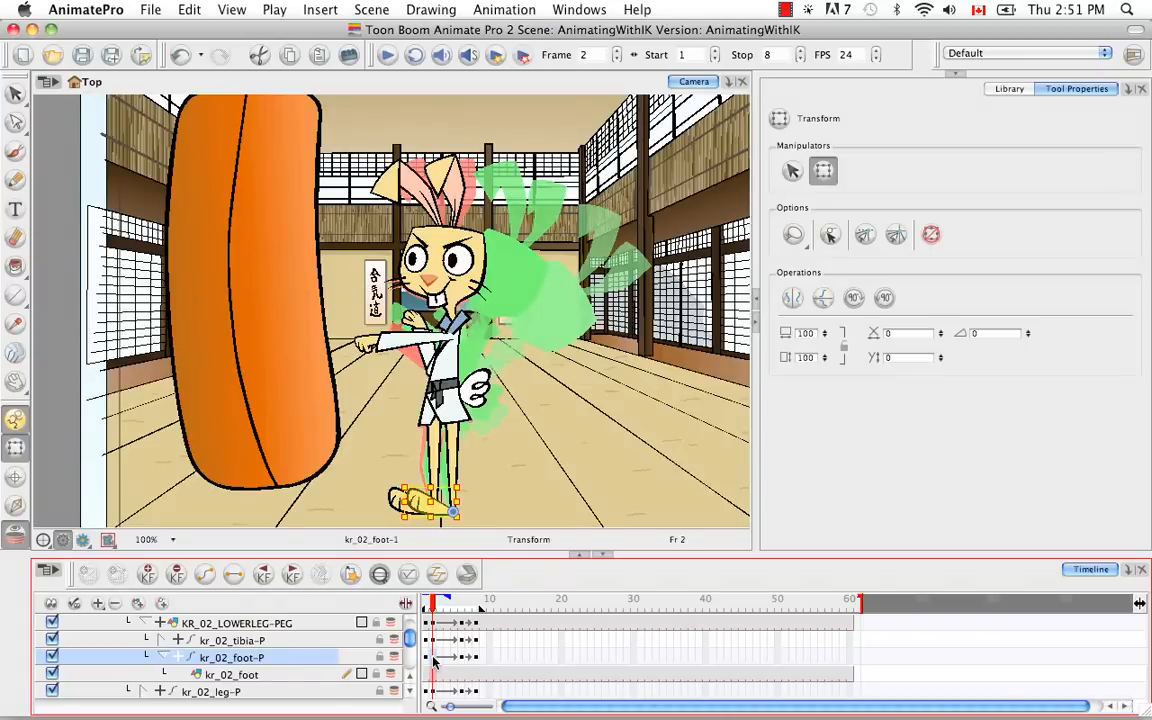
With Inverse Kinematics in constraint mode, set an IK keyframe on frame 2 and apply kr_02_foot-P's constraints from frame 2 to 6.
click(16, 505)
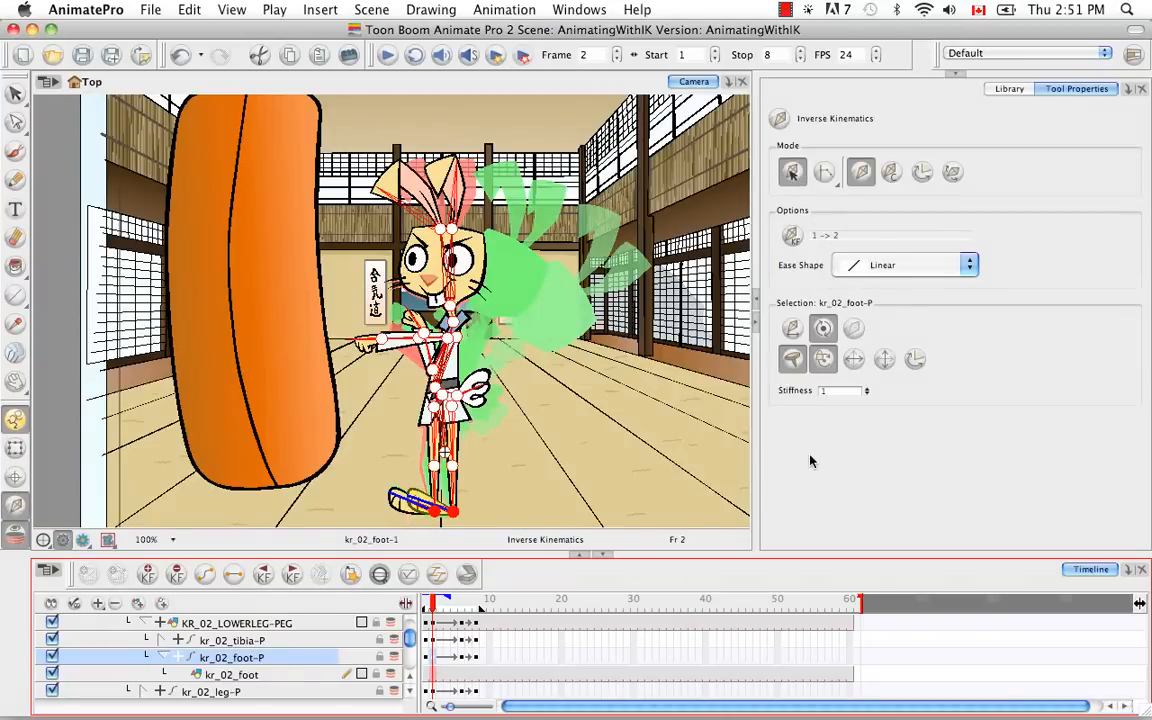
click(890, 175)
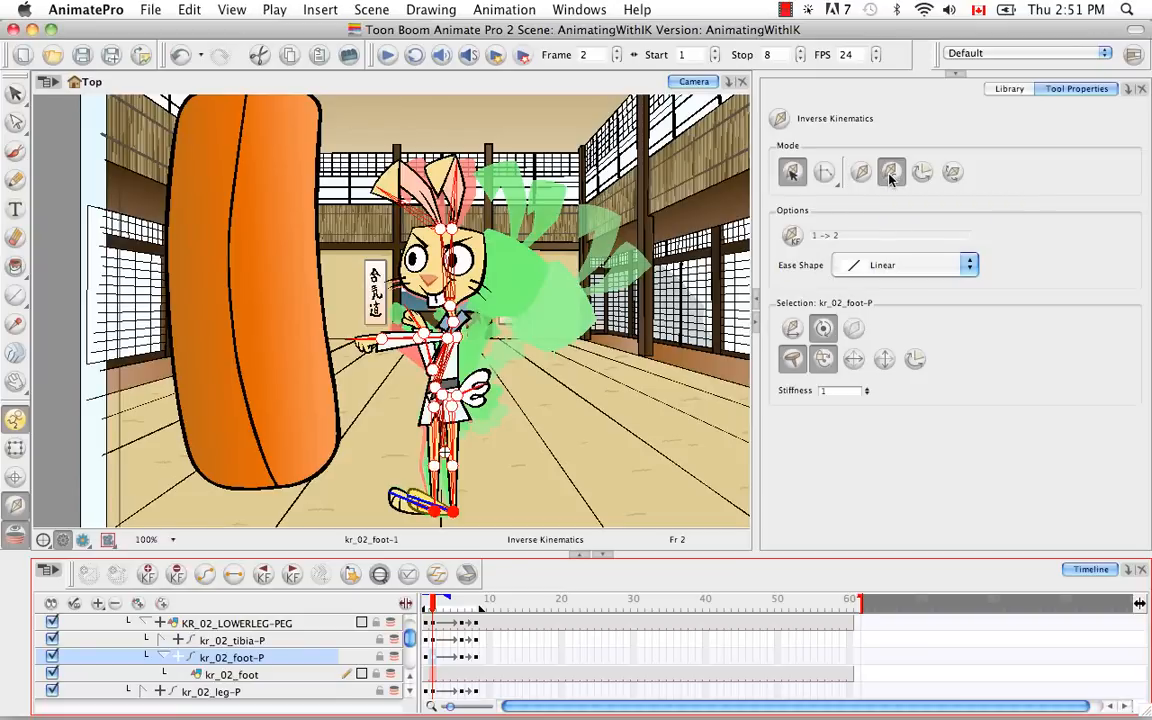
click(791, 237)
drag(437, 603, 462, 612)
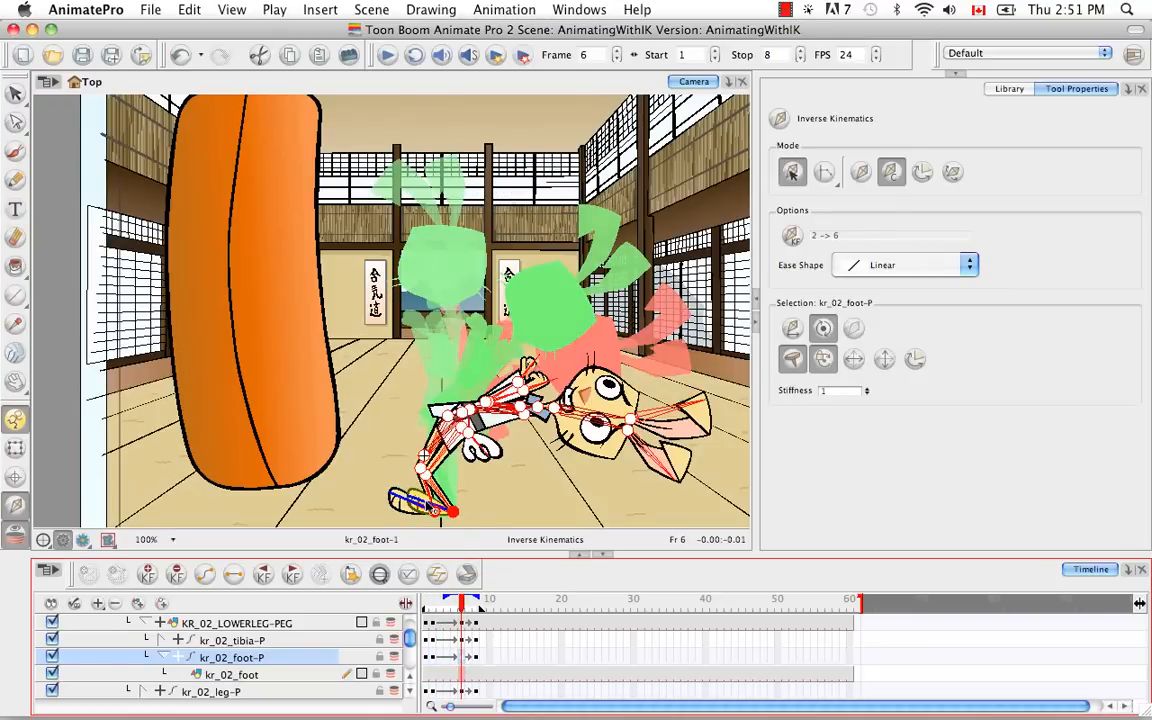
click(427, 507)
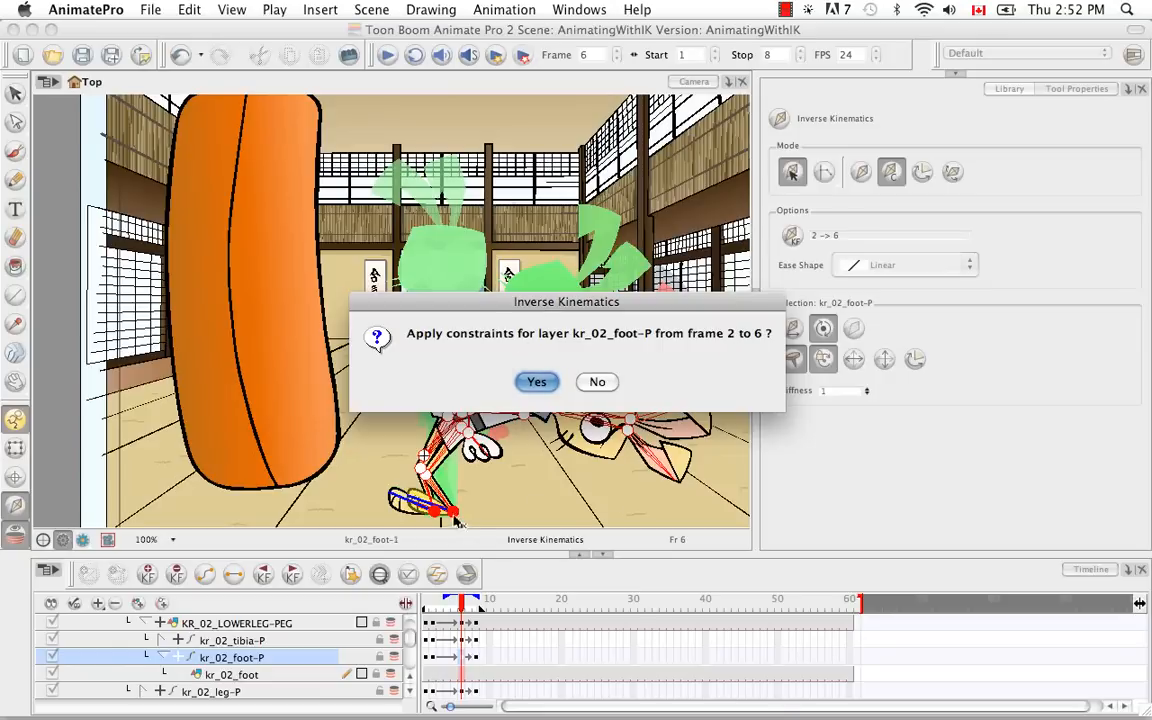
click(537, 383)
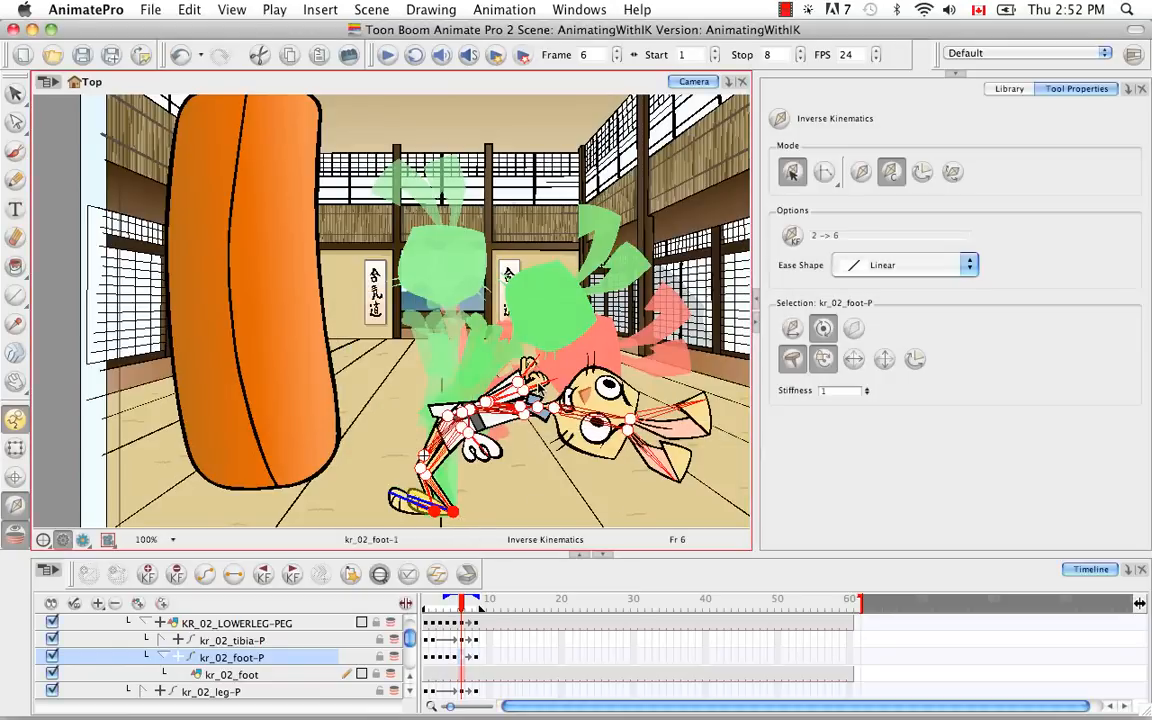
Scrub back from frame 6 to frame 1 to check the constrained foot's position.
drag(462, 606, 439, 602)
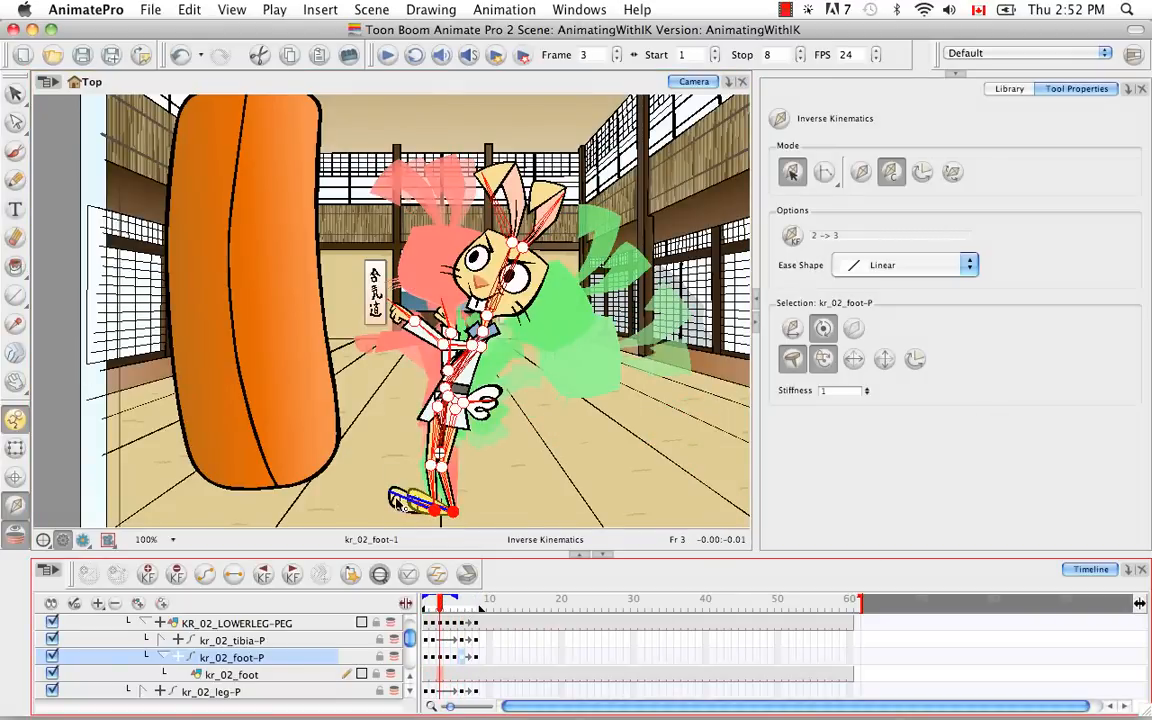
mouse_move(440, 607)
mouse_down()
mouse_move(461, 607)
mouse_move(425, 607)
mouse_up()
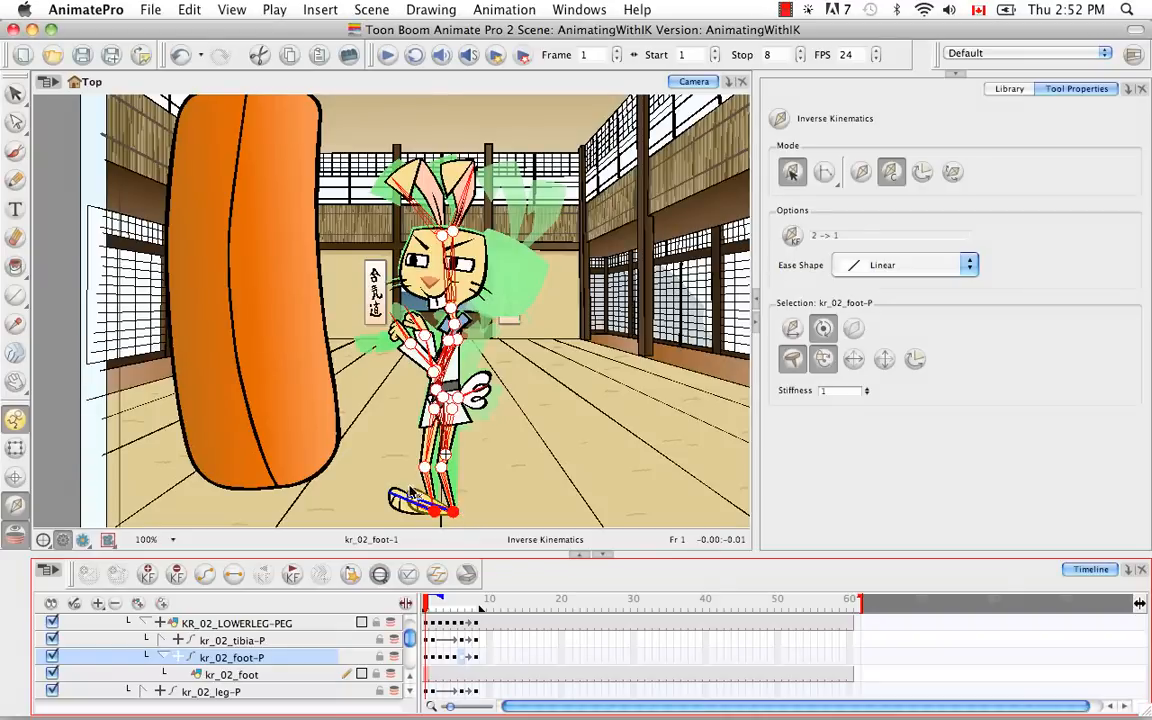
mouse_move(432, 606)
mouse_down()
mouse_move(468, 605)
mouse_move(414, 610)
mouse_up()
Expand KR_01_LEG-PEG and KR_01_LOWERLEG-PEG to expose the other foot's peg.
click(410, 697)
click(410, 697)
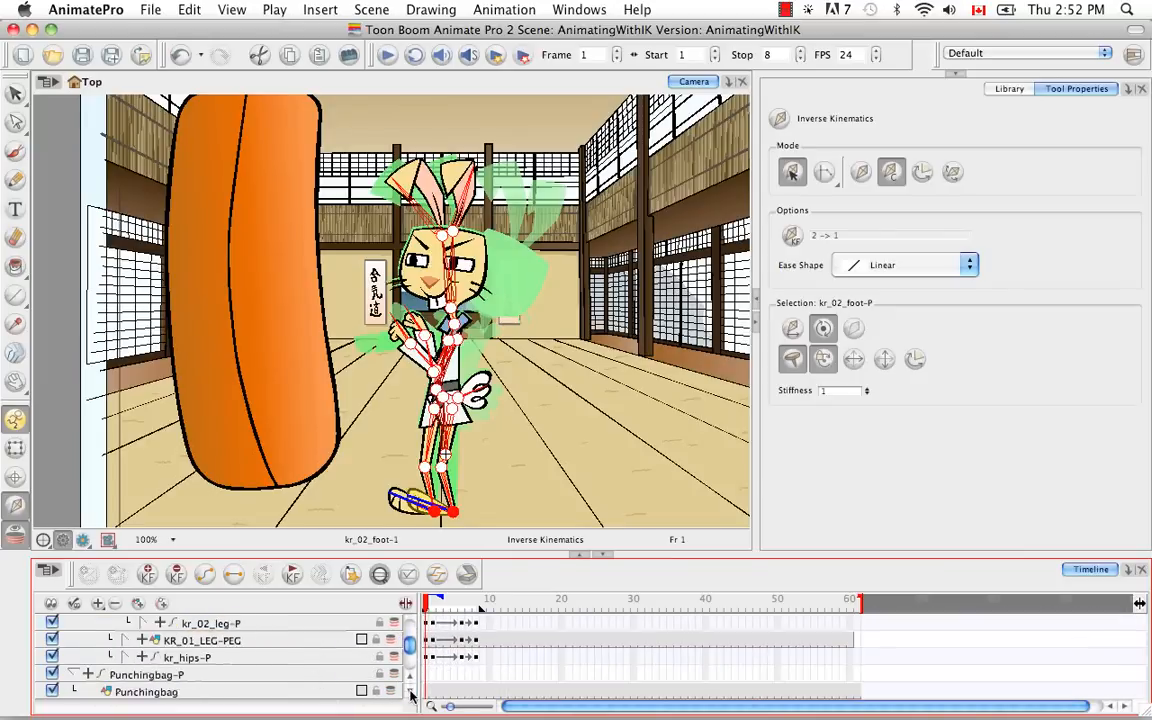
click(126, 640)
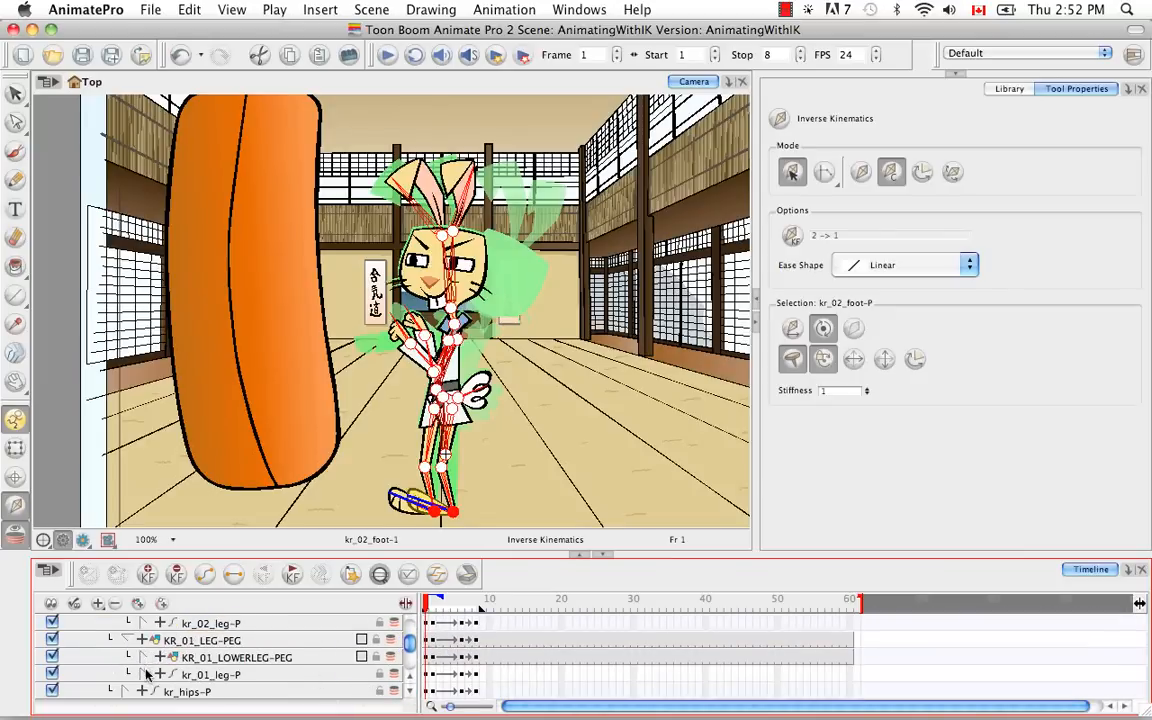
click(145, 675)
click(145, 675)
click(145, 658)
Select the kr_01_foot-P peg, expand it to its drawing layer, and select its keyframe on frame 2.
click(410, 697)
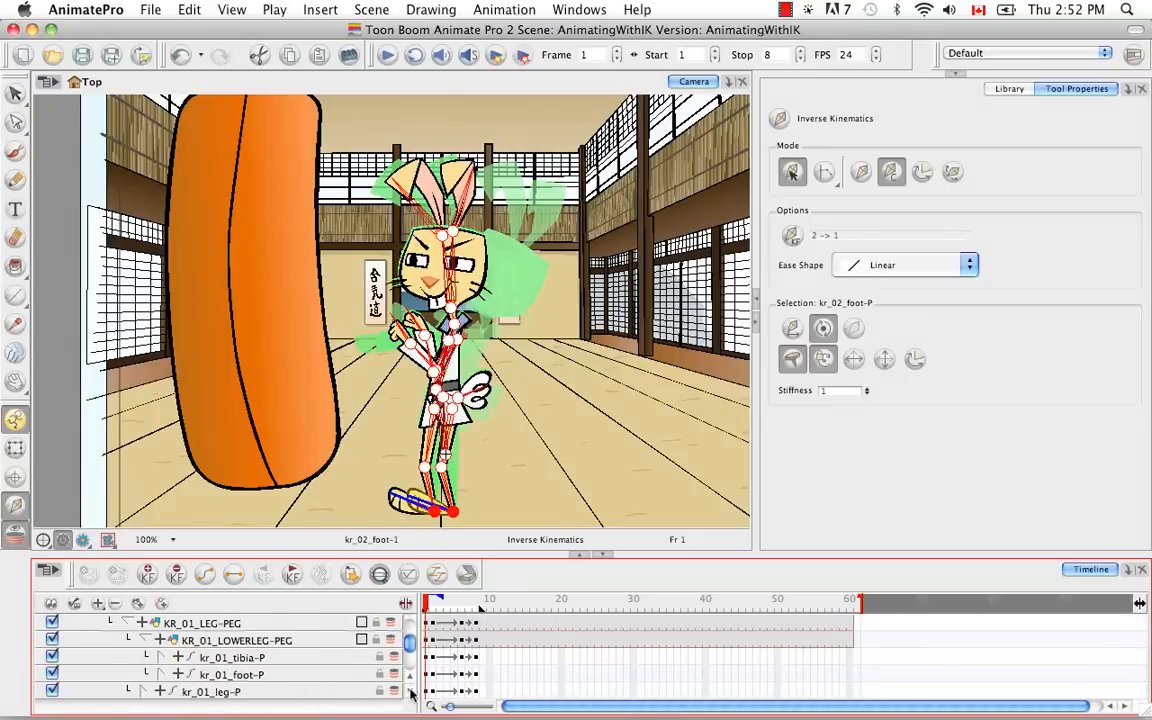
click(410, 697)
click(211, 658)
click(163, 657)
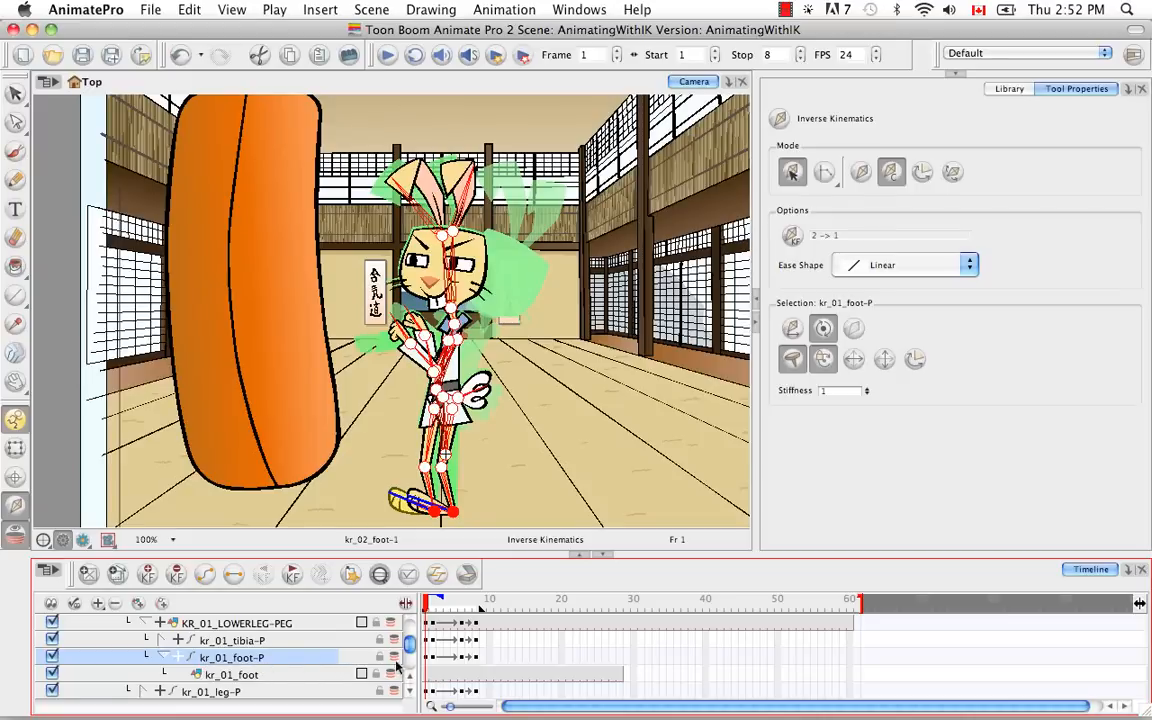
click(432, 657)
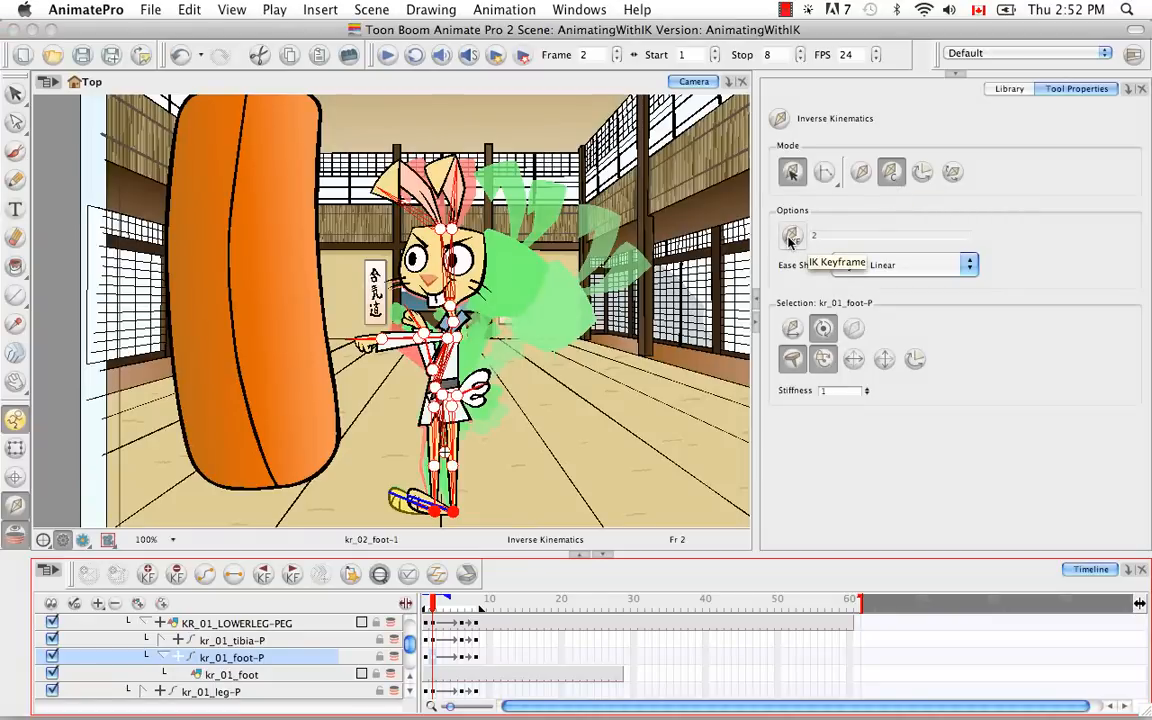
Apply the IK constraints to the kr_01_foot-P layer from frame 2 to 6.
drag(437, 603, 460, 602)
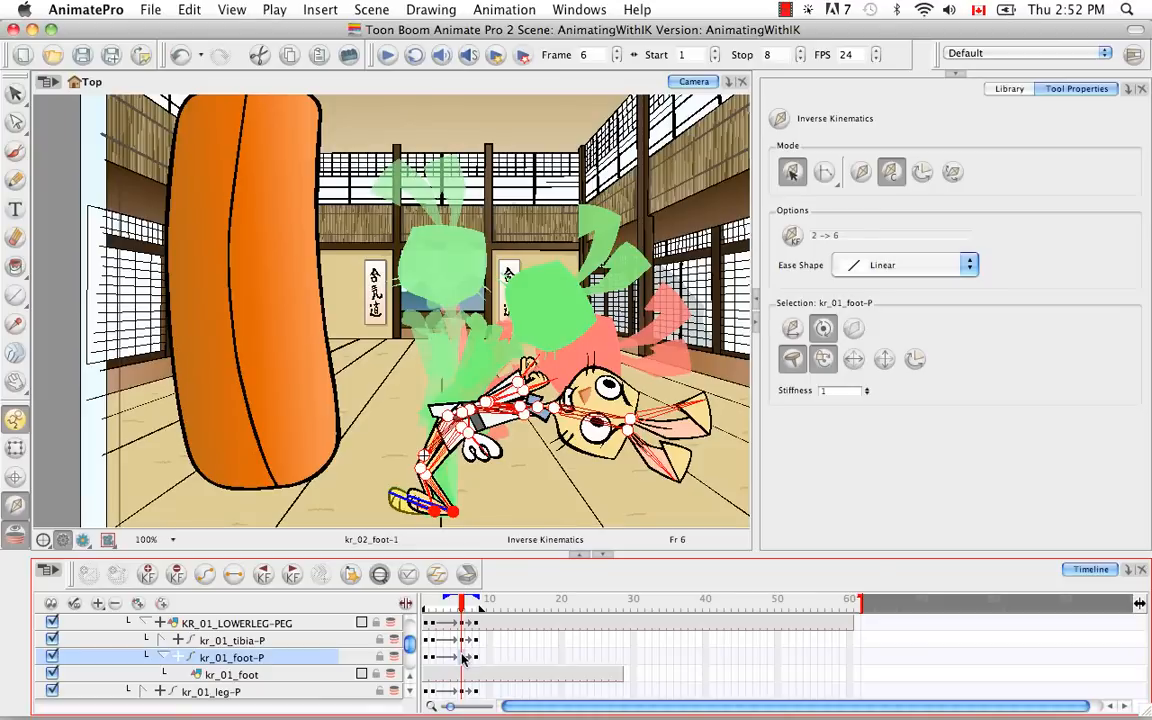
click(398, 500)
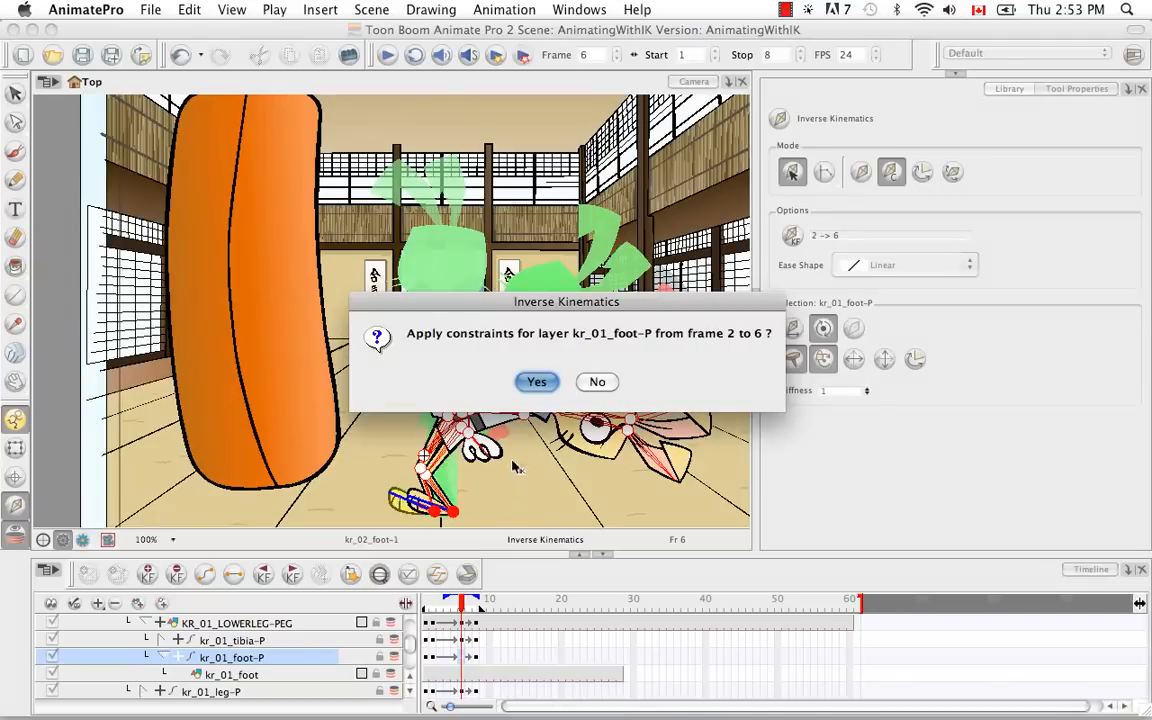
click(536, 383)
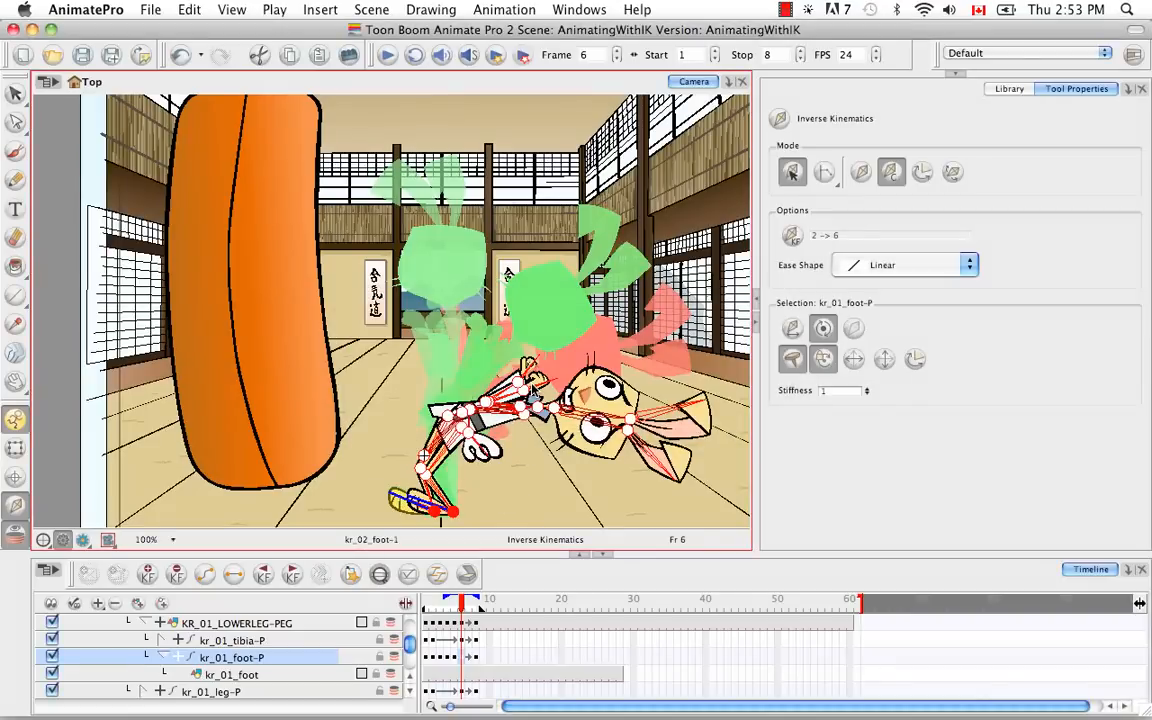
Scrub through frames 1 to 8 to check that the feet stay planted, and inspect kr_01_foot-P's frame 6 keyframe.
mouse_move(459, 618)
mouse_down()
mouse_move(410, 608)
mouse_move(461, 612)
mouse_up()
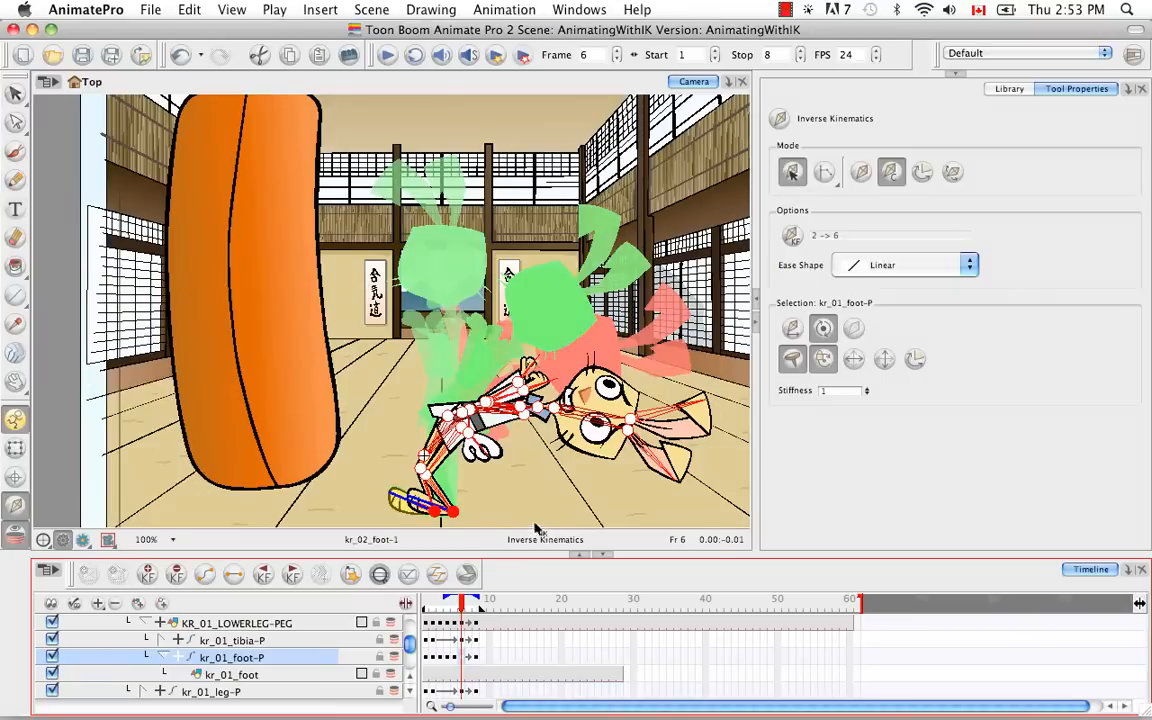
drag(442, 606, 433, 607)
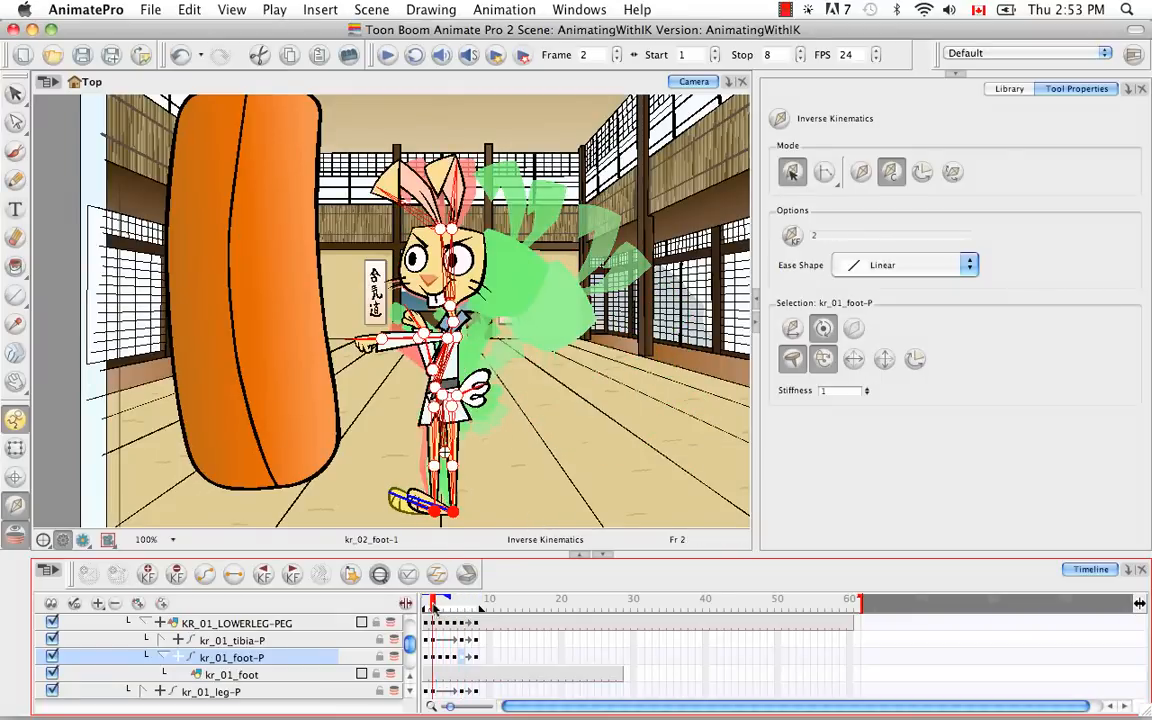
click(463, 657)
drag(461, 606, 418, 602)
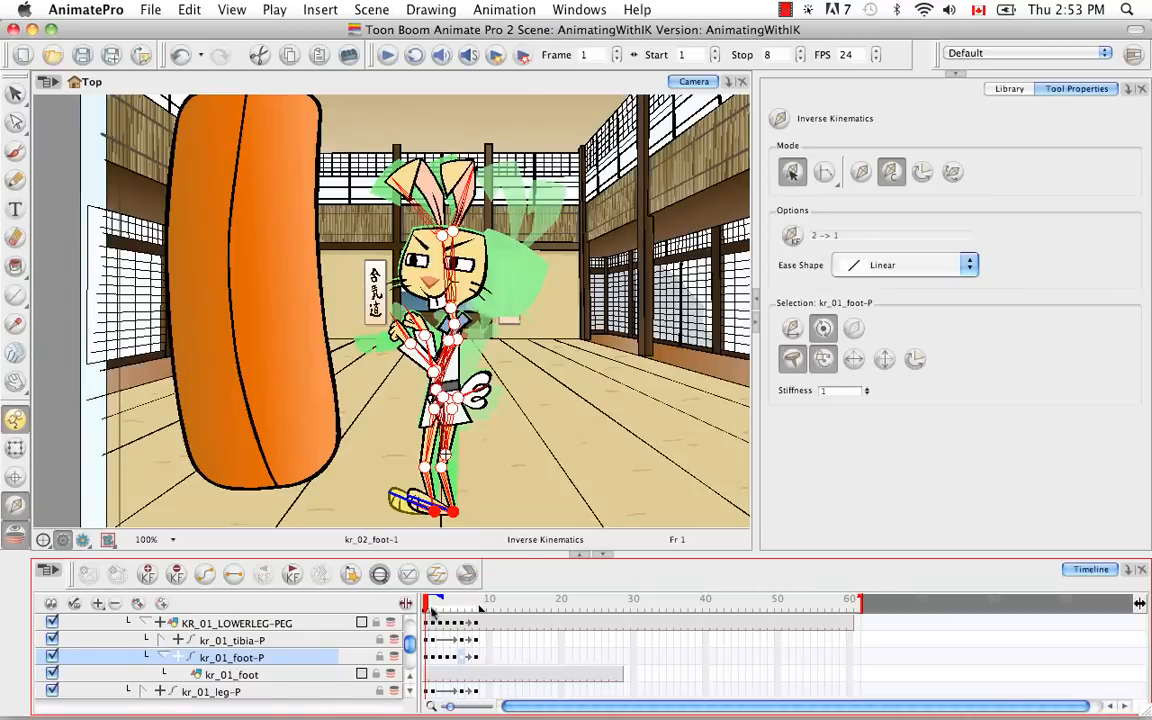
mouse_move(427, 604)
mouse_down()
mouse_move(455, 606)
mouse_move(432, 604)
mouse_up()
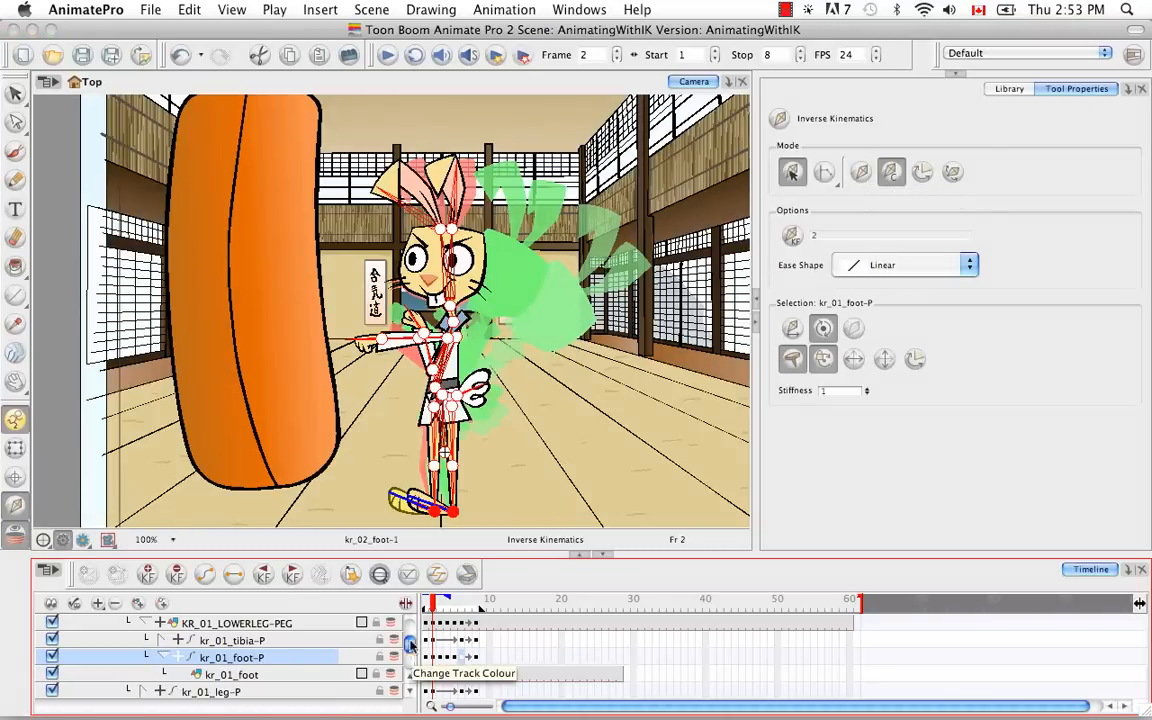
drag(432, 600, 476, 608)
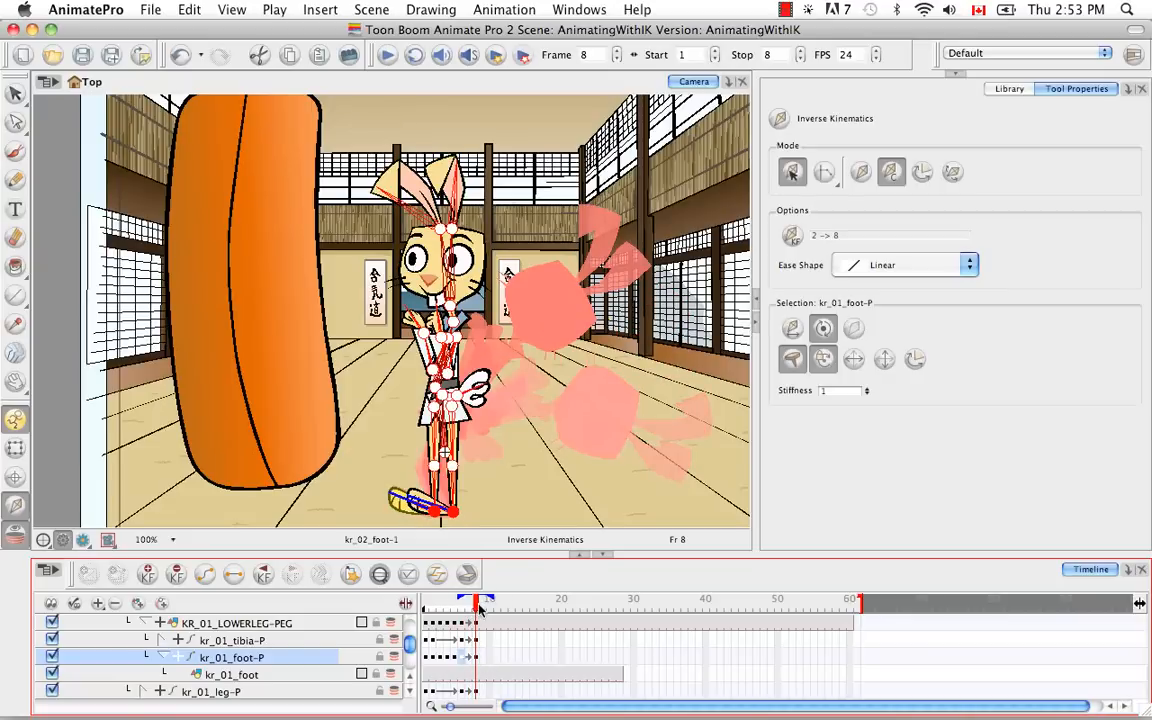
Set an IK keyframe on frame 6 and apply kr_01_foot-P's constraints from frame 6 to 8.
drag(476, 606, 464, 609)
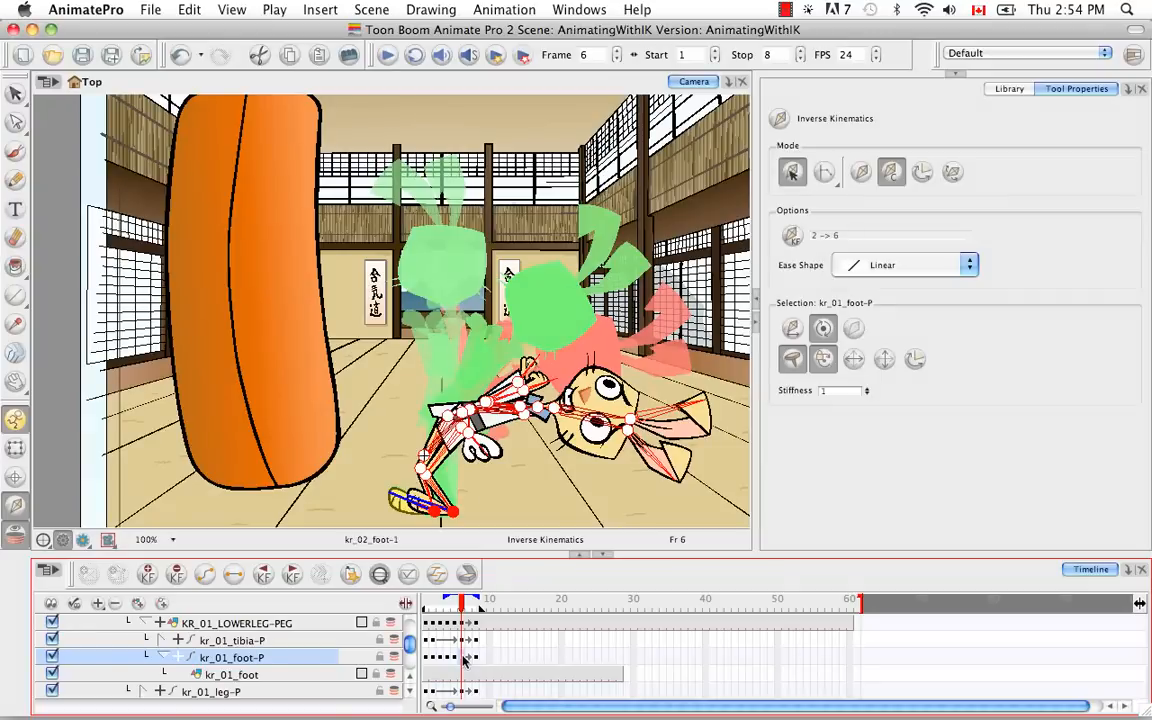
click(790, 236)
drag(463, 610, 476, 614)
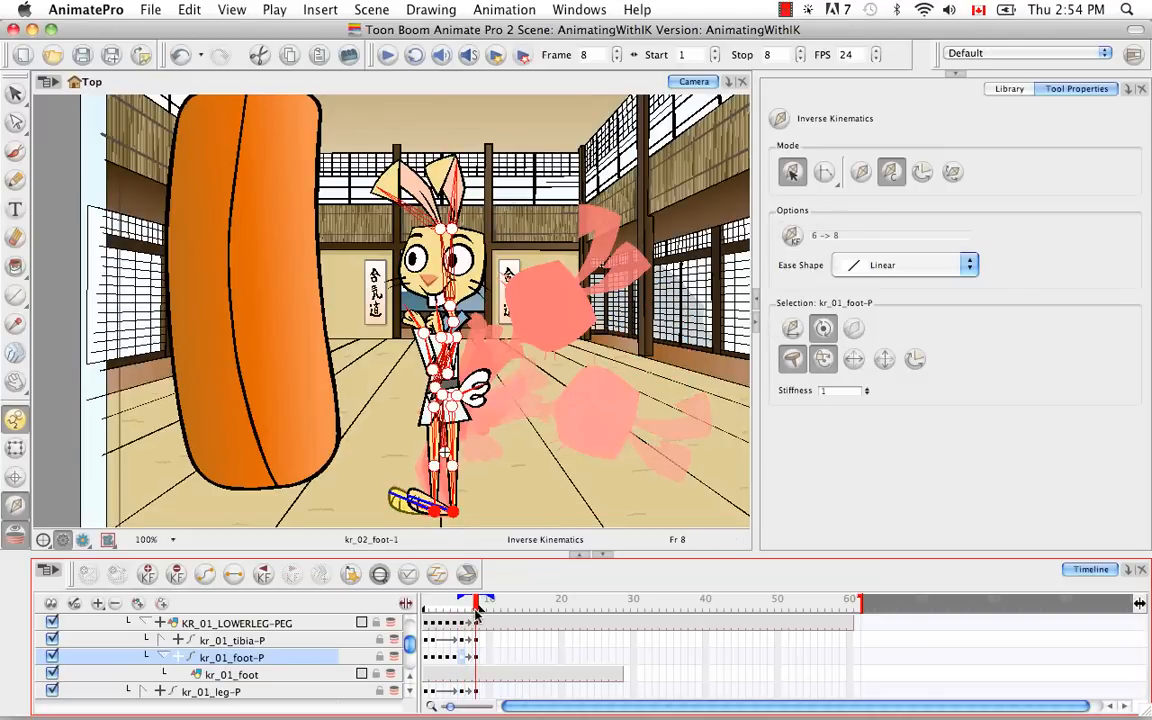
click(400, 503)
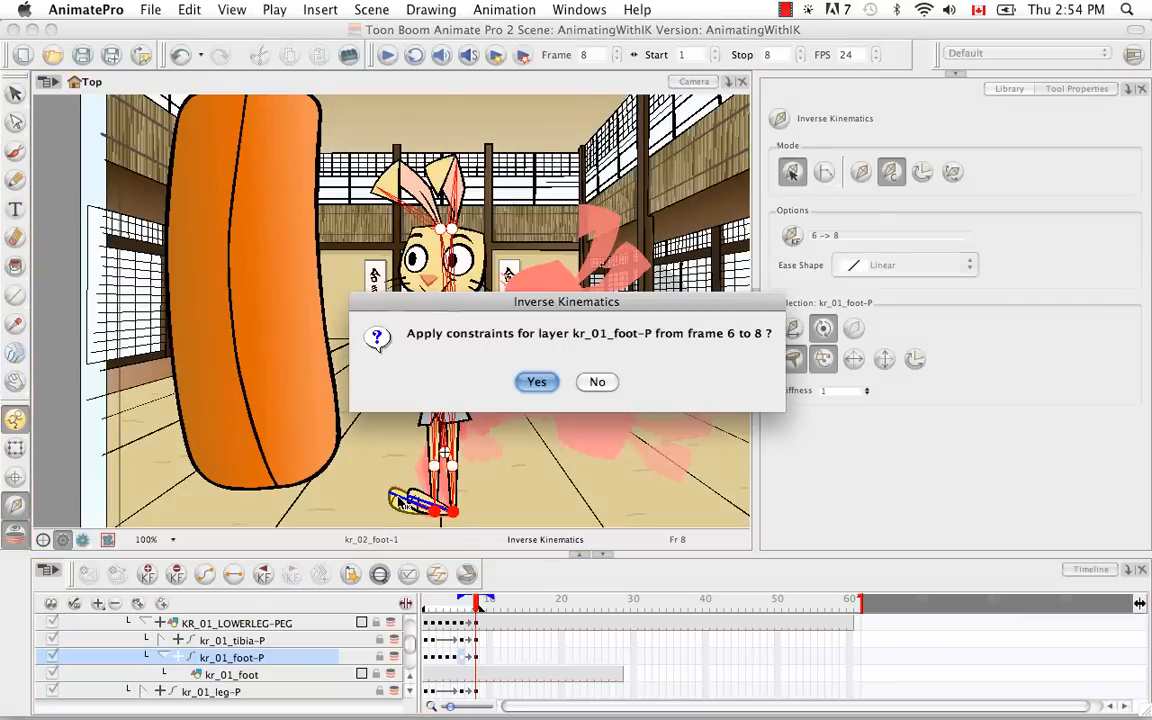
click(535, 381)
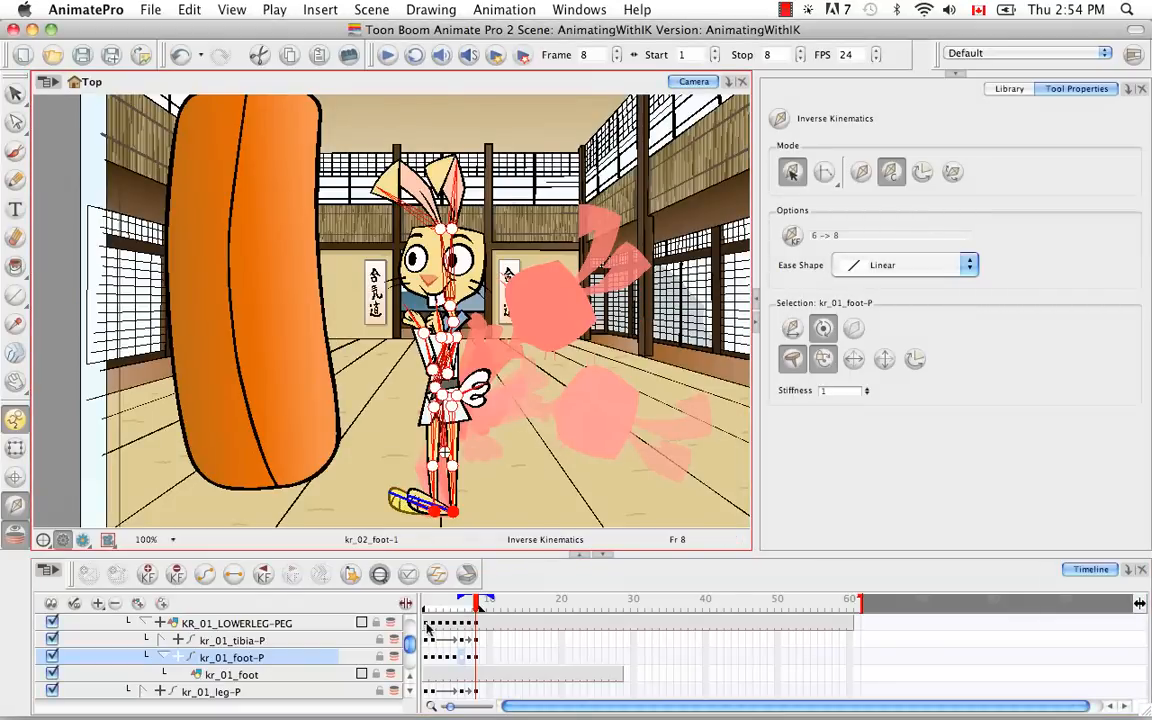
Select kr_02_foot-P and its frame 6 keyframe, then apply its IK constraints from frame 6 to 8.
scroll(410, 681, up, 2)
scroll(410, 681, up, 3)
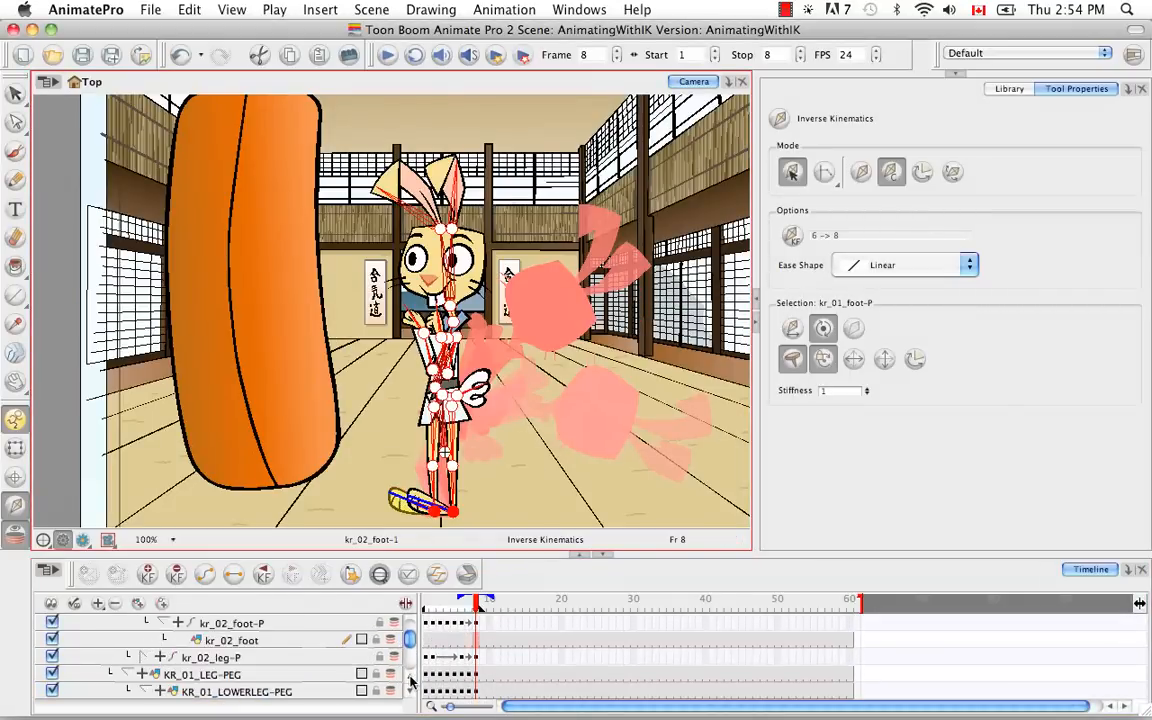
click(324, 641)
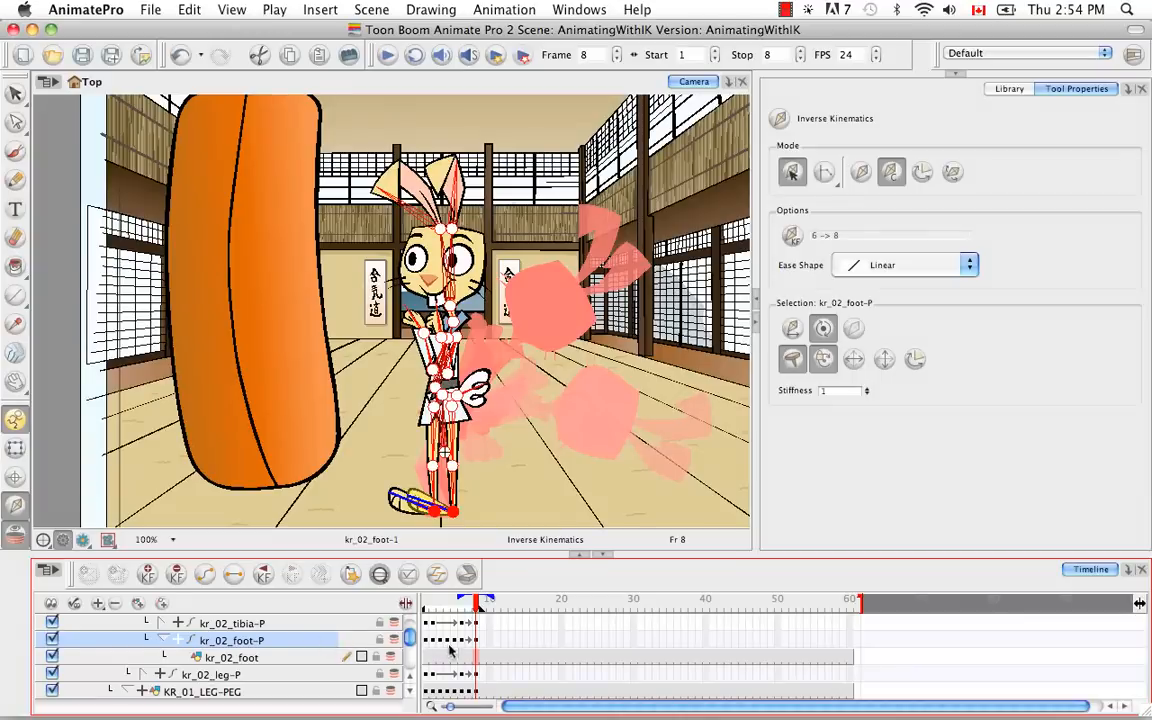
click(463, 642)
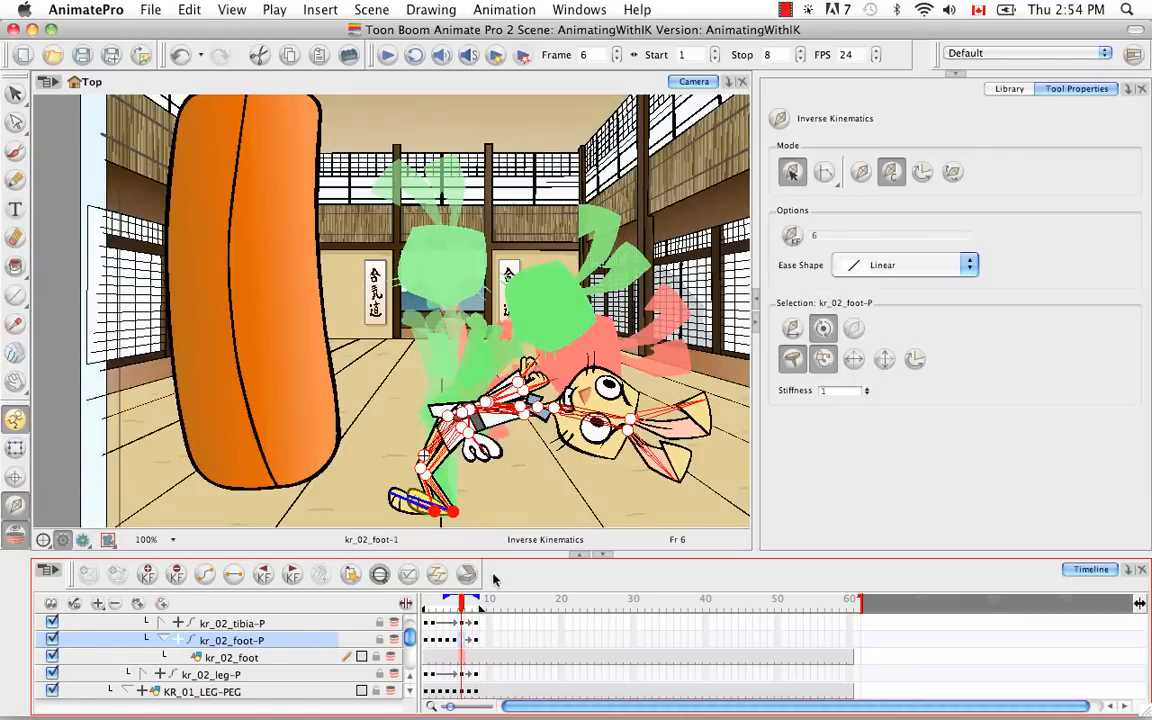
drag(470, 601, 477, 606)
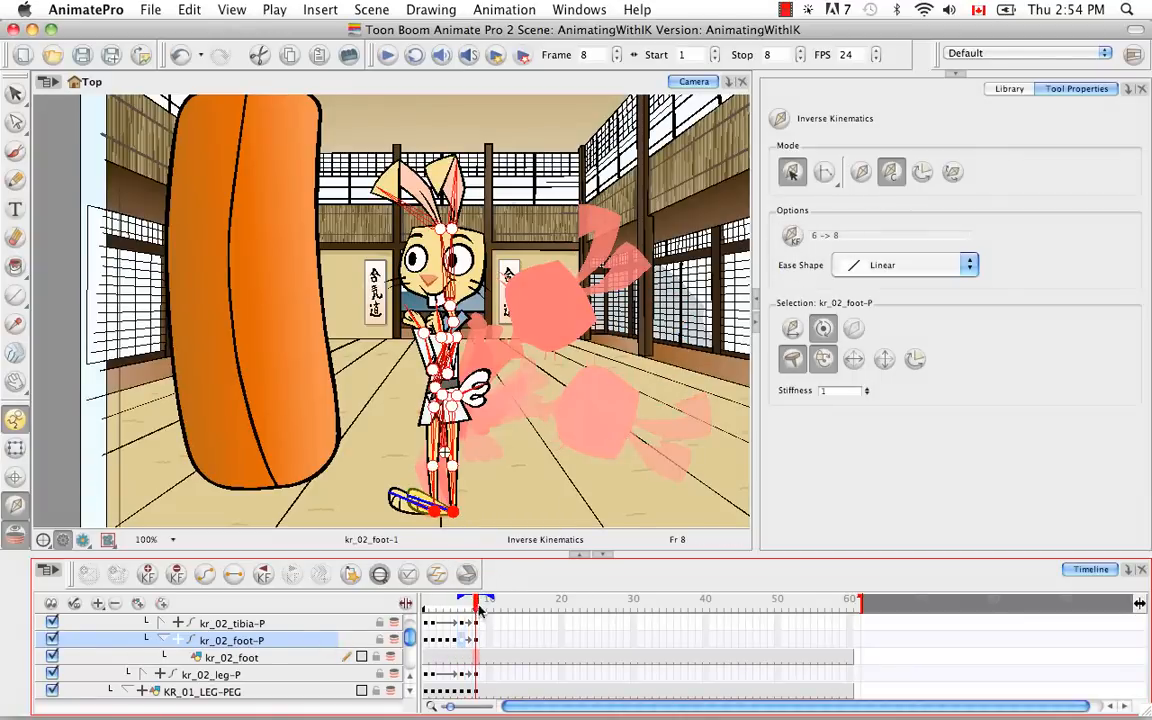
click(478, 641)
click(447, 514)
click(537, 381)
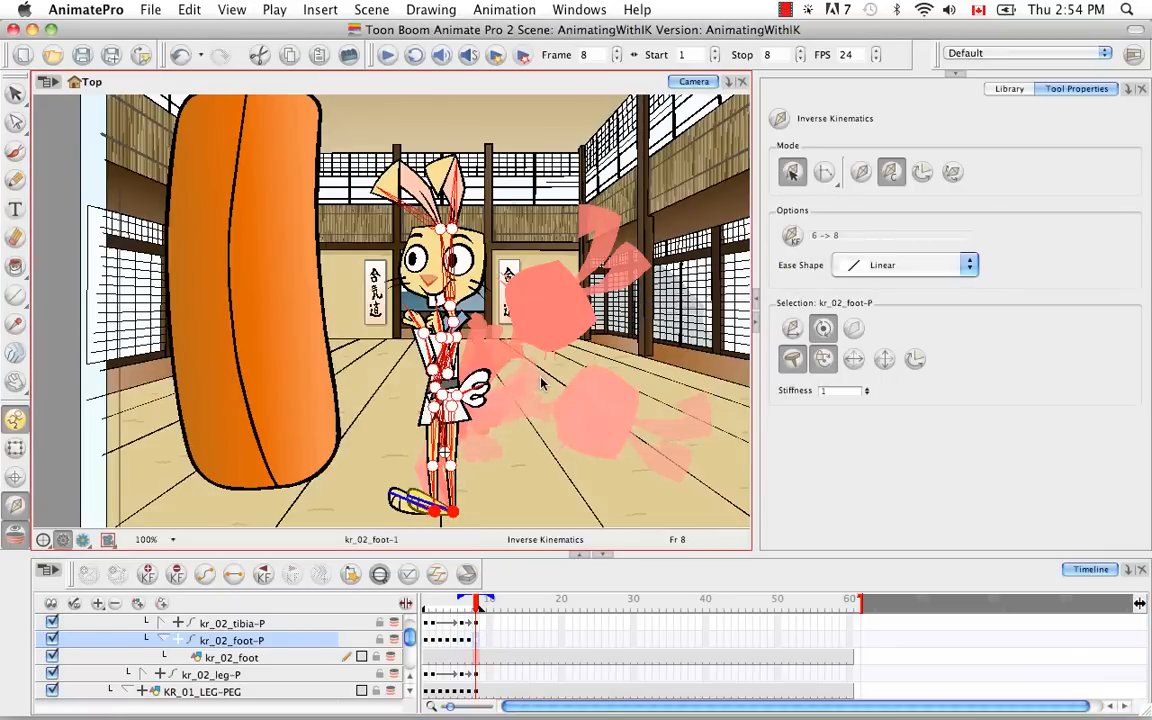
Return to frame 1, collapse the KR_02 leg pegs and KR_LOWER_BODY-PEG, and select the KR_UPPER_BODY-PEG layer.
drag(479, 604, 418, 601)
click(438, 603)
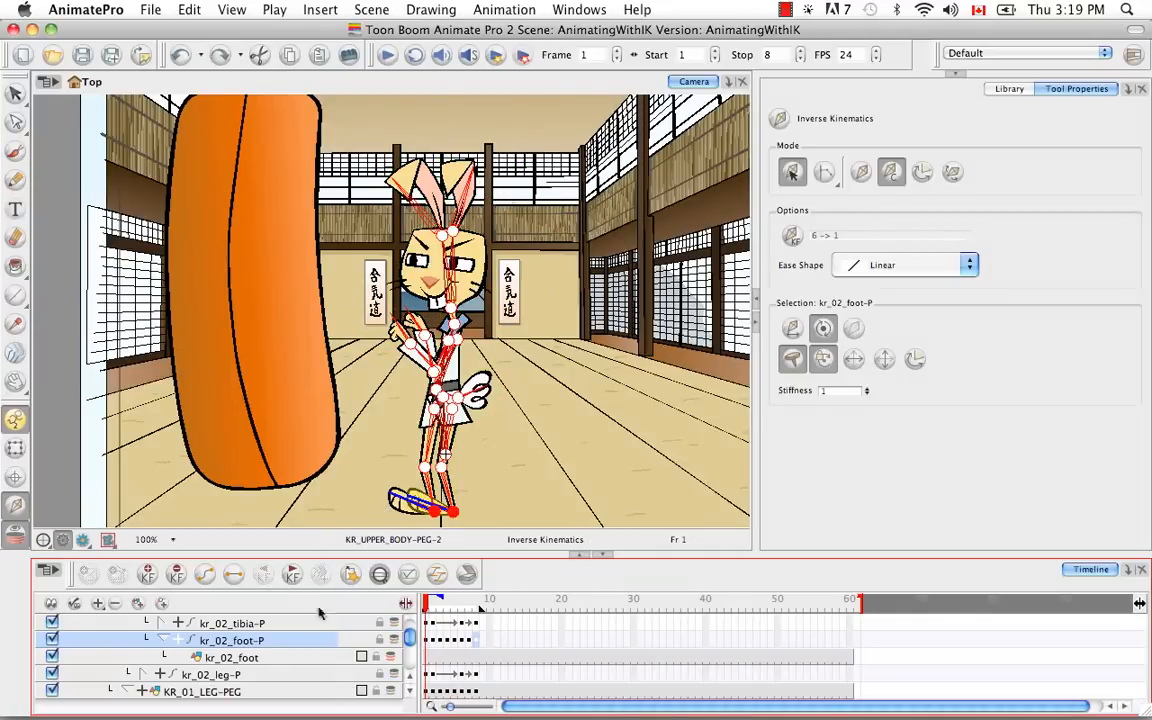
scroll(410, 676, up, 3)
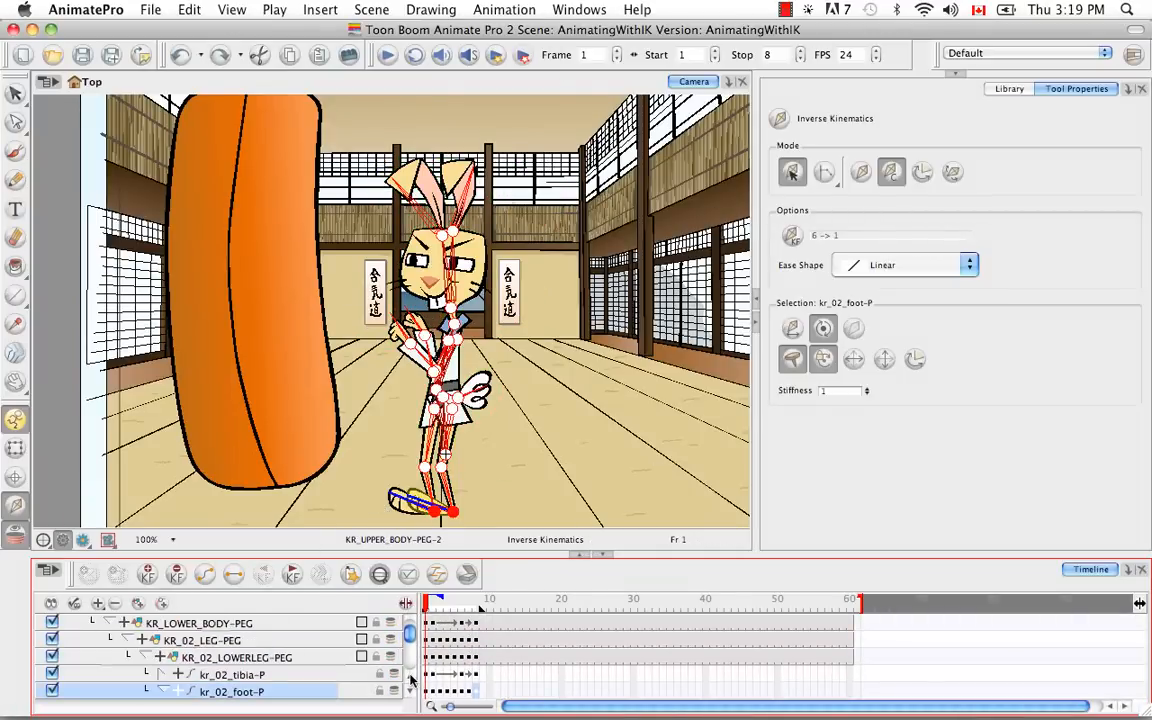
click(146, 657)
click(127, 640)
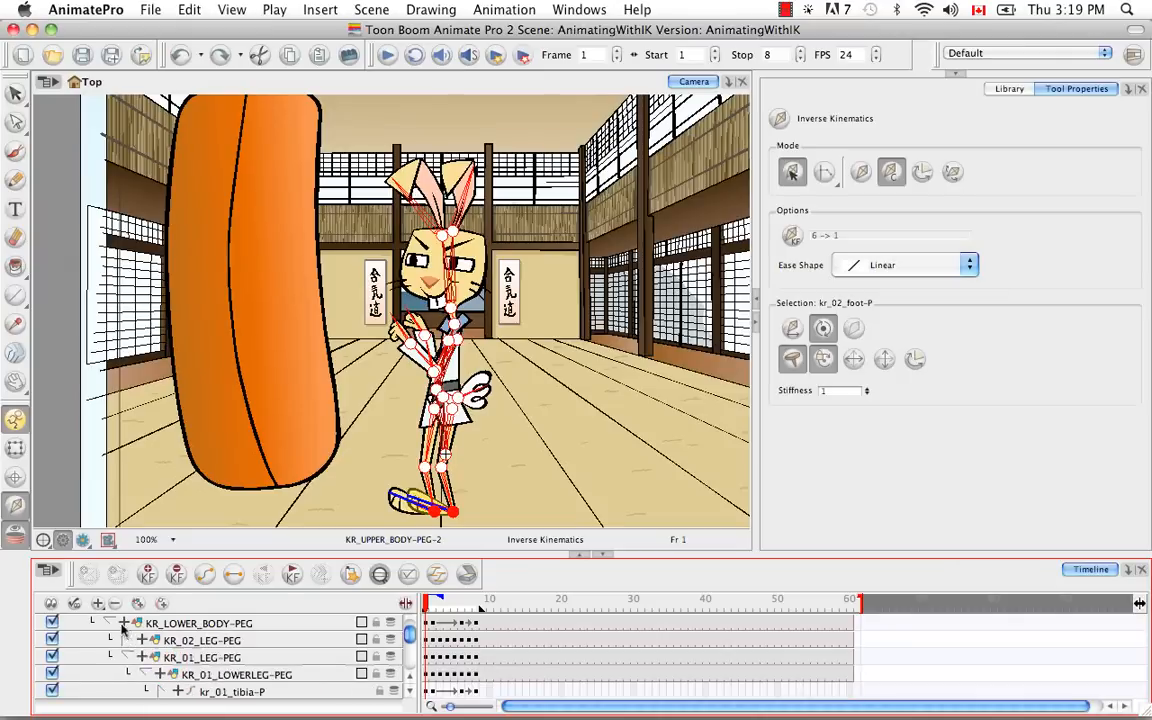
click(113, 623)
scroll(372, 612, up, 3)
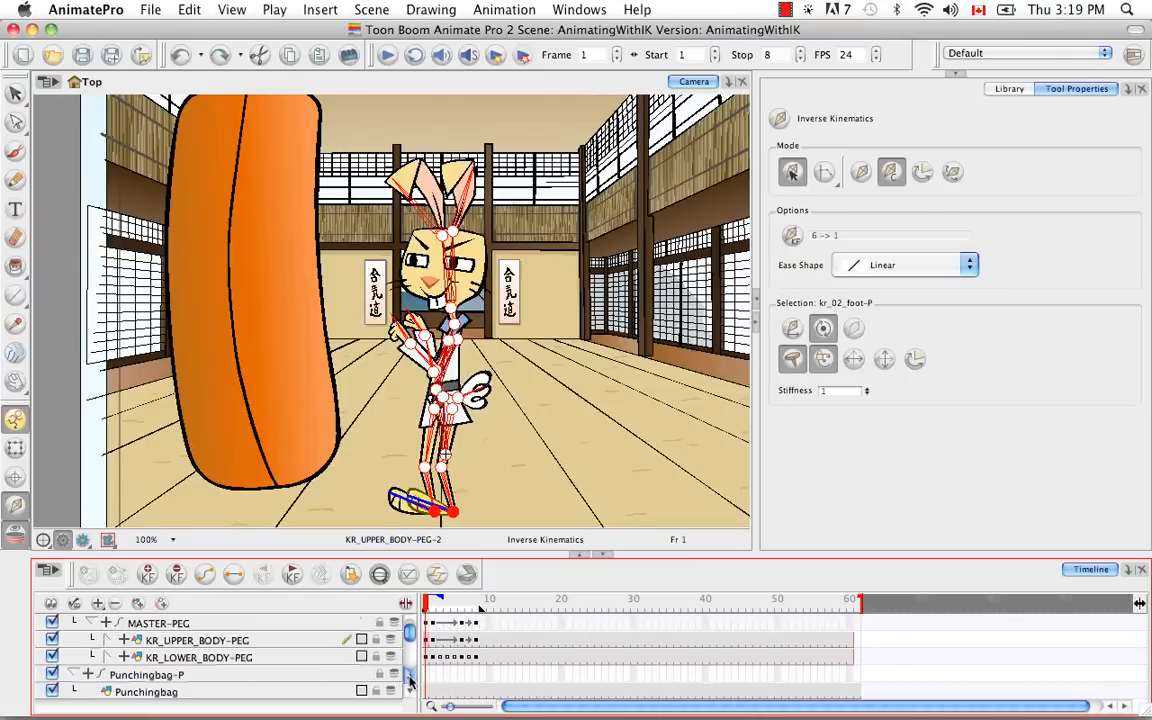
click(252, 657)
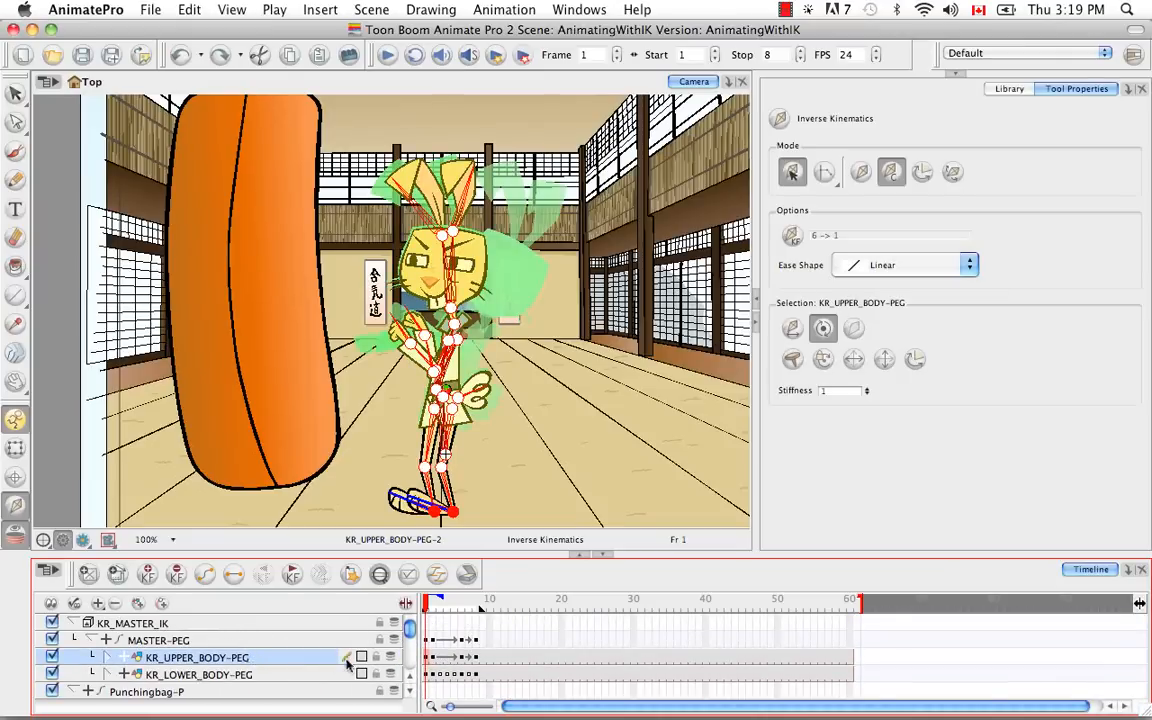
Set the IK ease shape to Fast Ease OUT for KR_UPPER_BODY-PEG at frame 6, then nudge the rabbit's head slightly in IK manipulation mode.
click(431, 602)
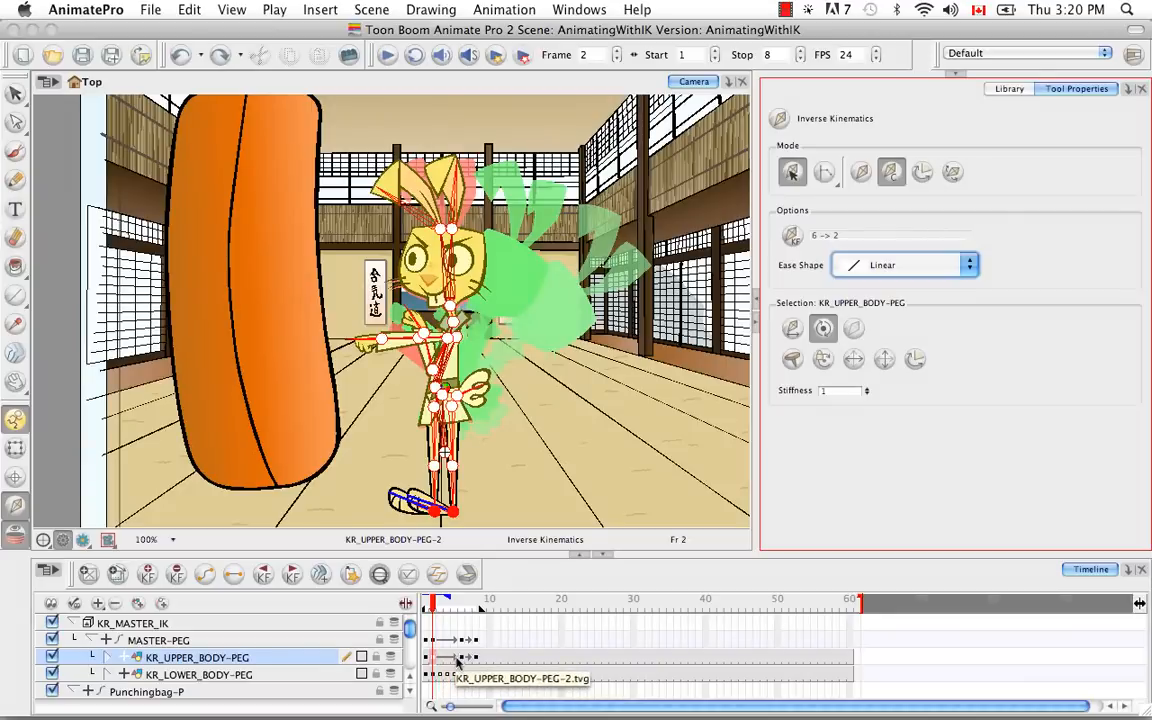
click(461, 657)
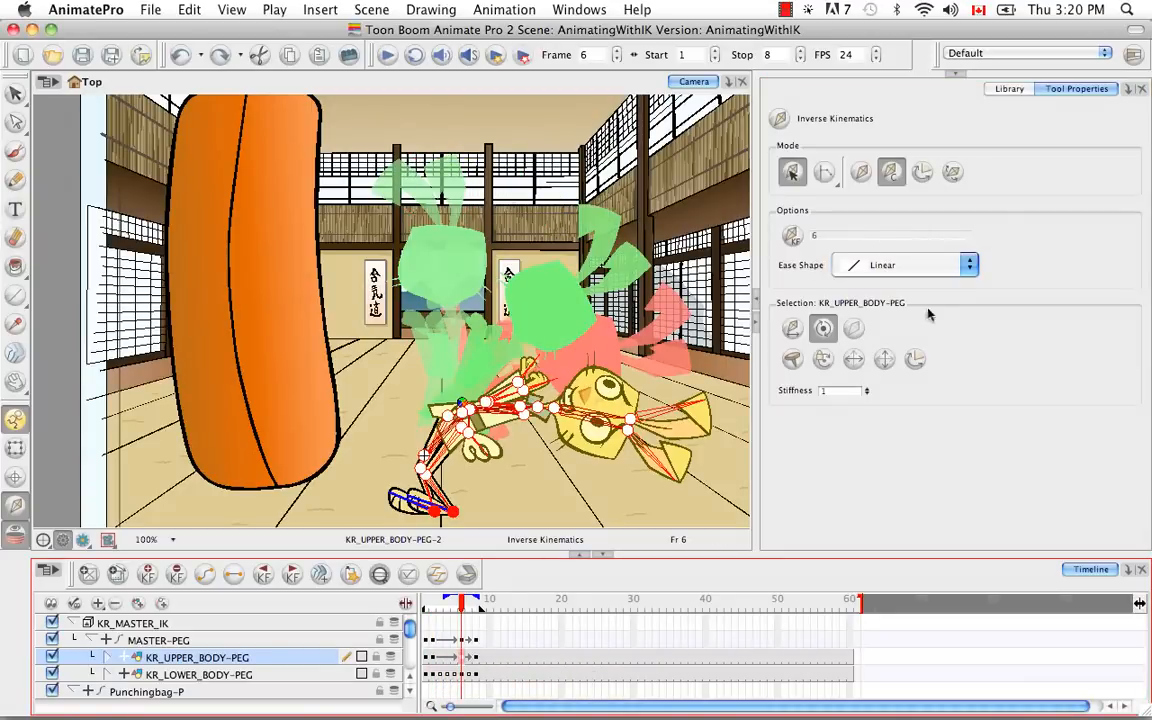
click(969, 264)
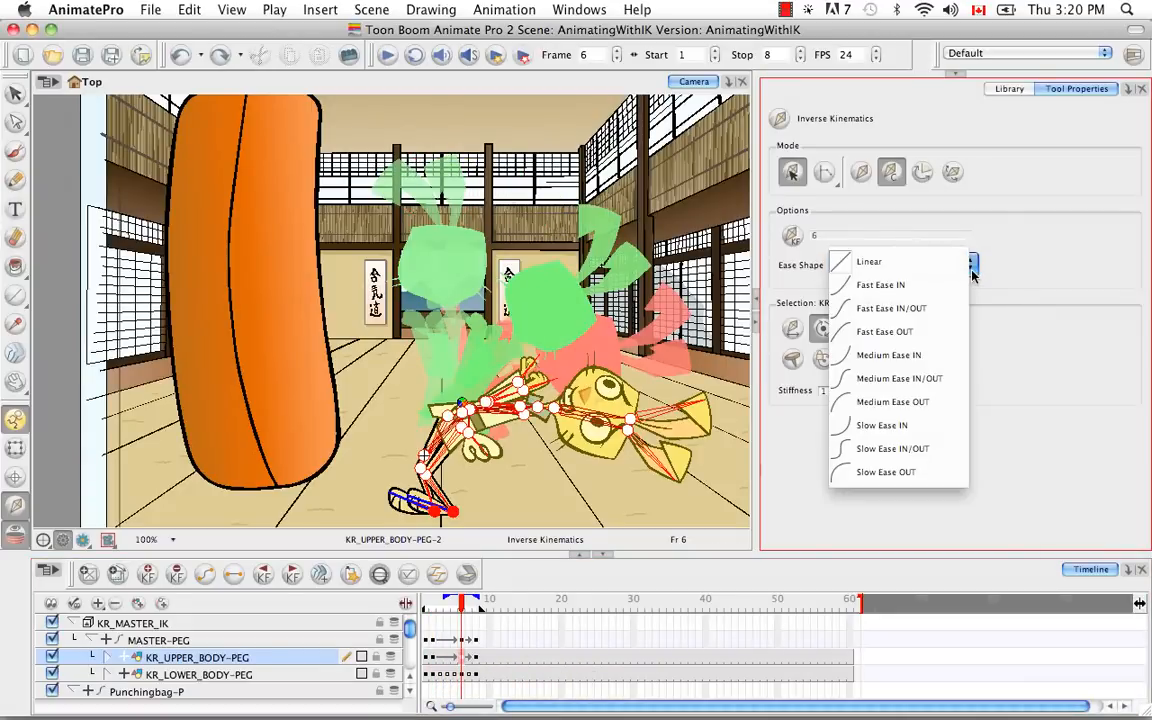
click(938, 333)
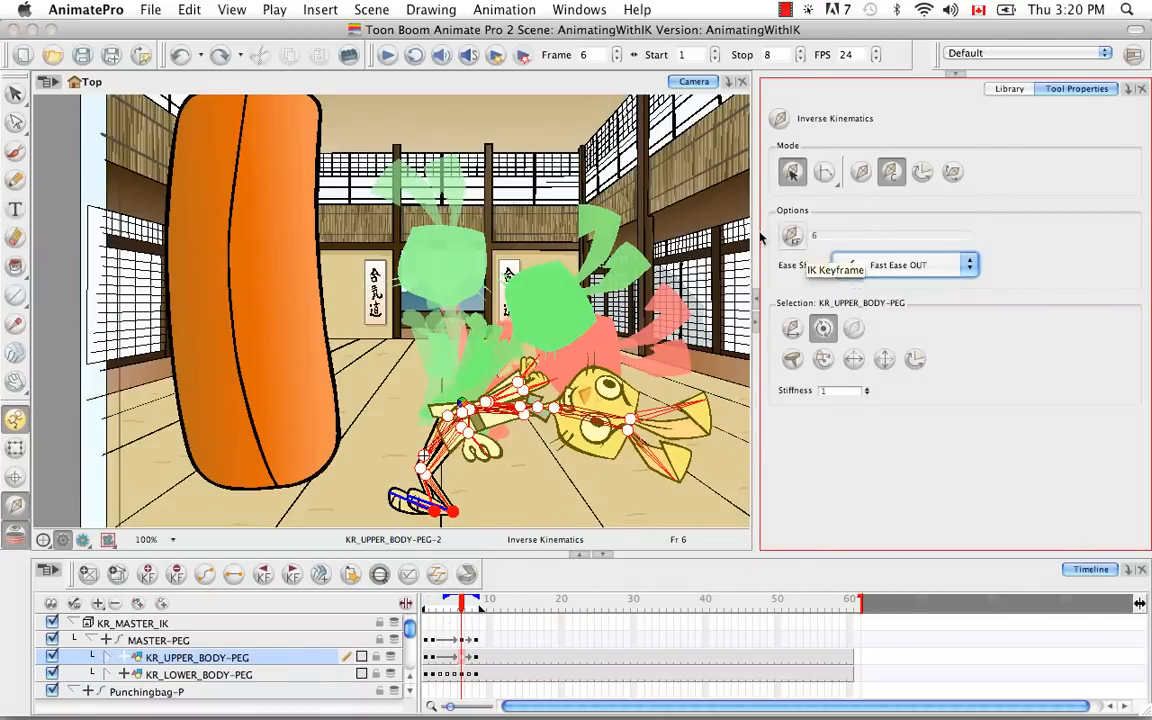
click(607, 429)
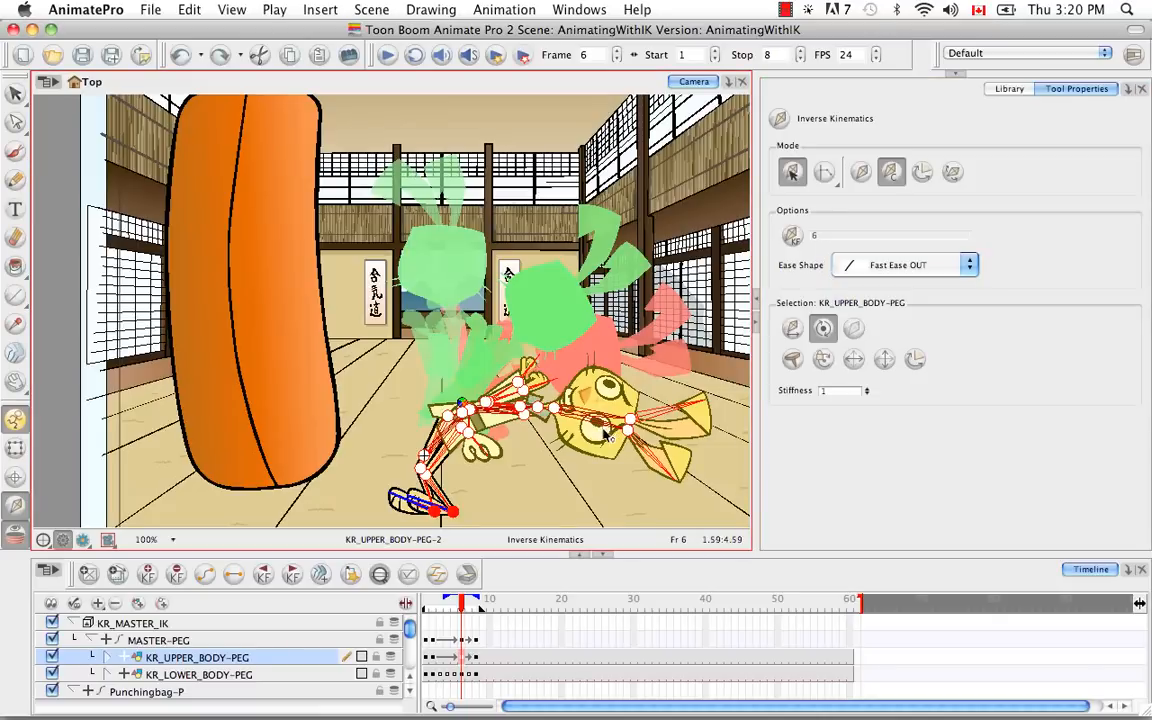
click(861, 173)
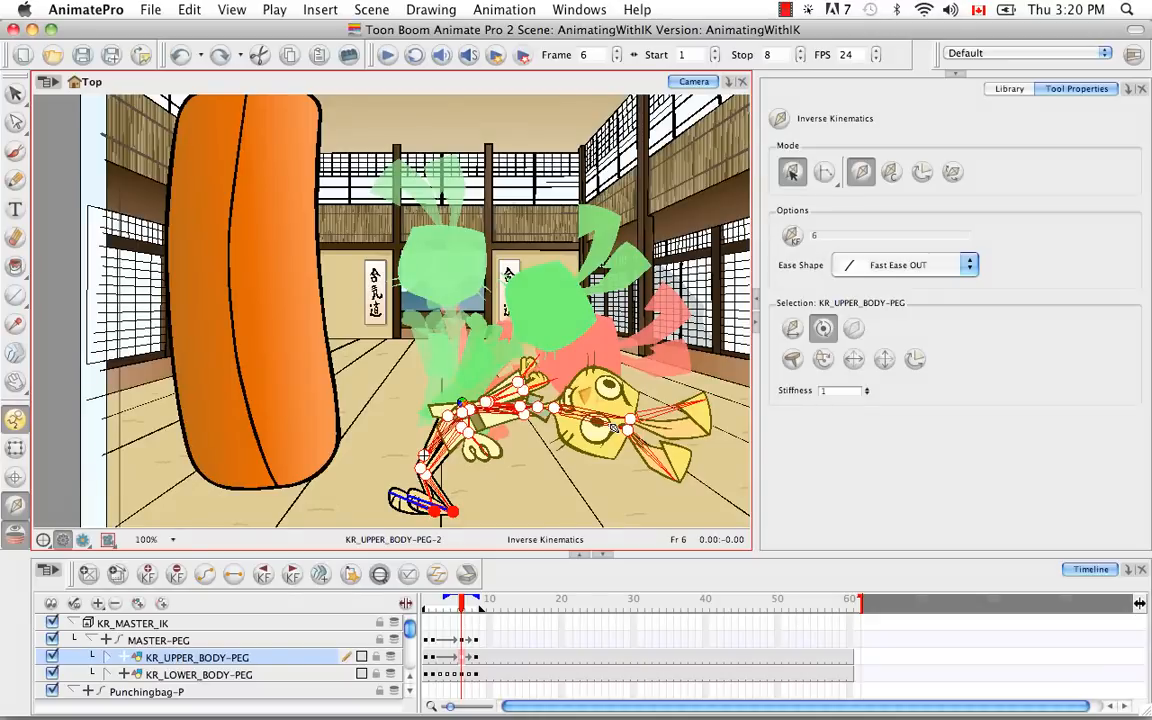
drag(614, 428, 613, 432)
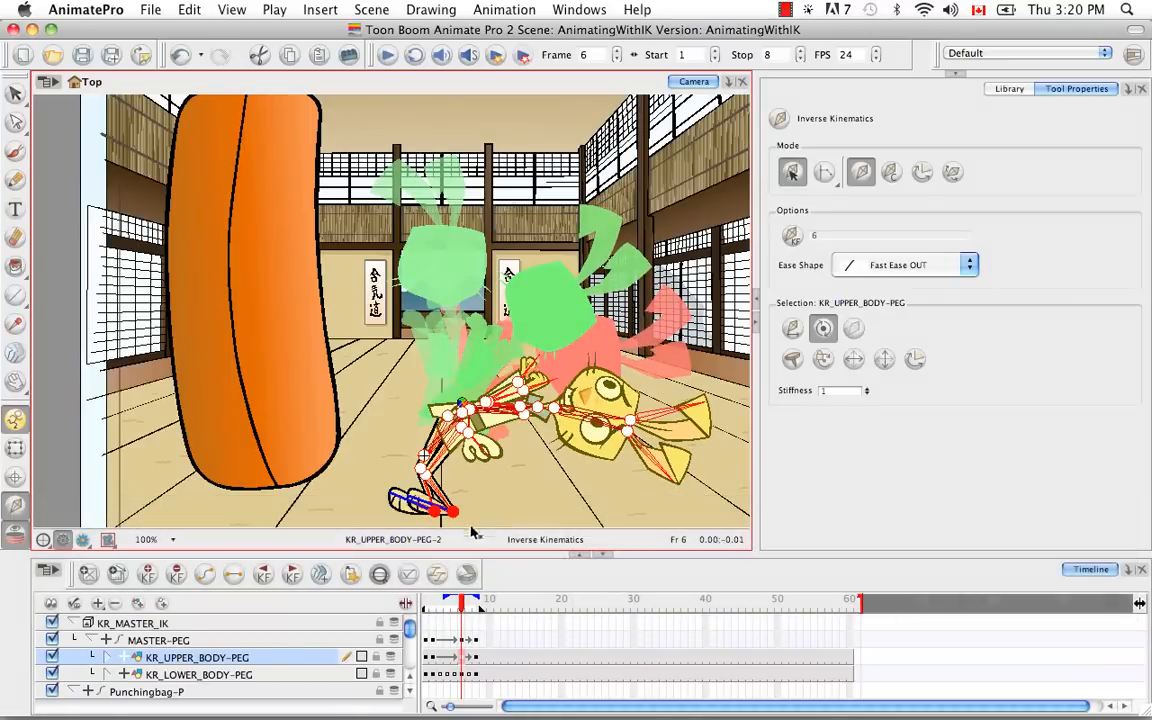
Return to frame 1 and play the animation twice to review the punch and recoil.
drag(462, 604, 413, 607)
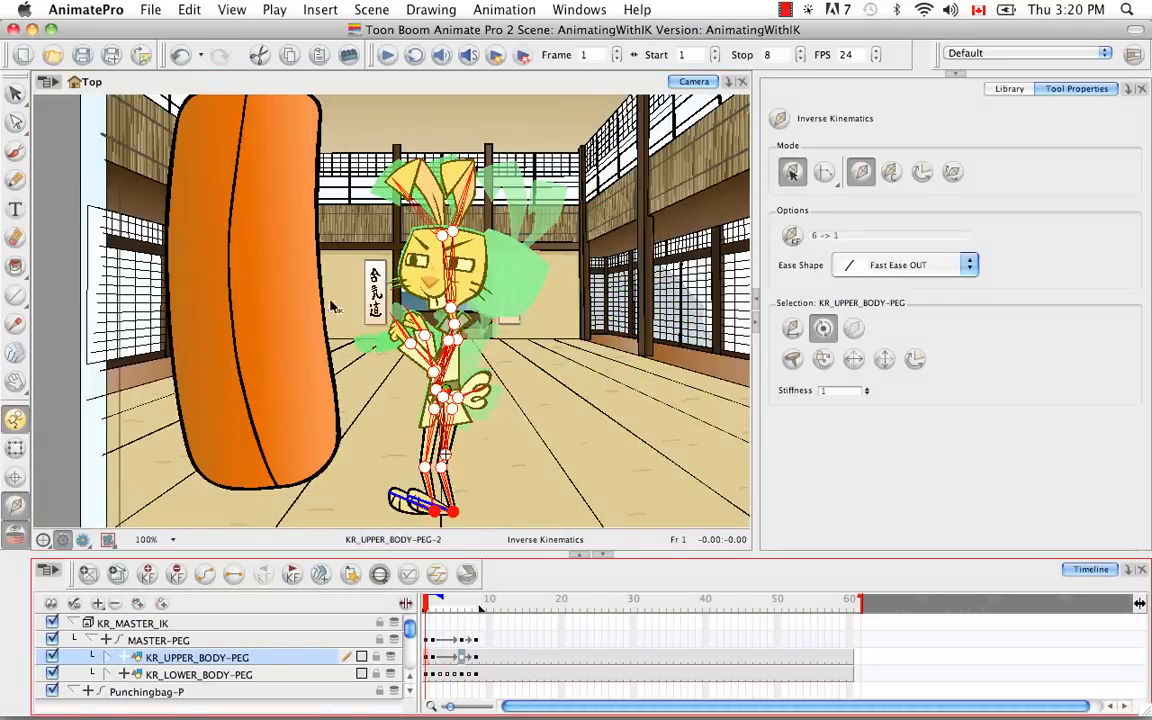
click(388, 56)
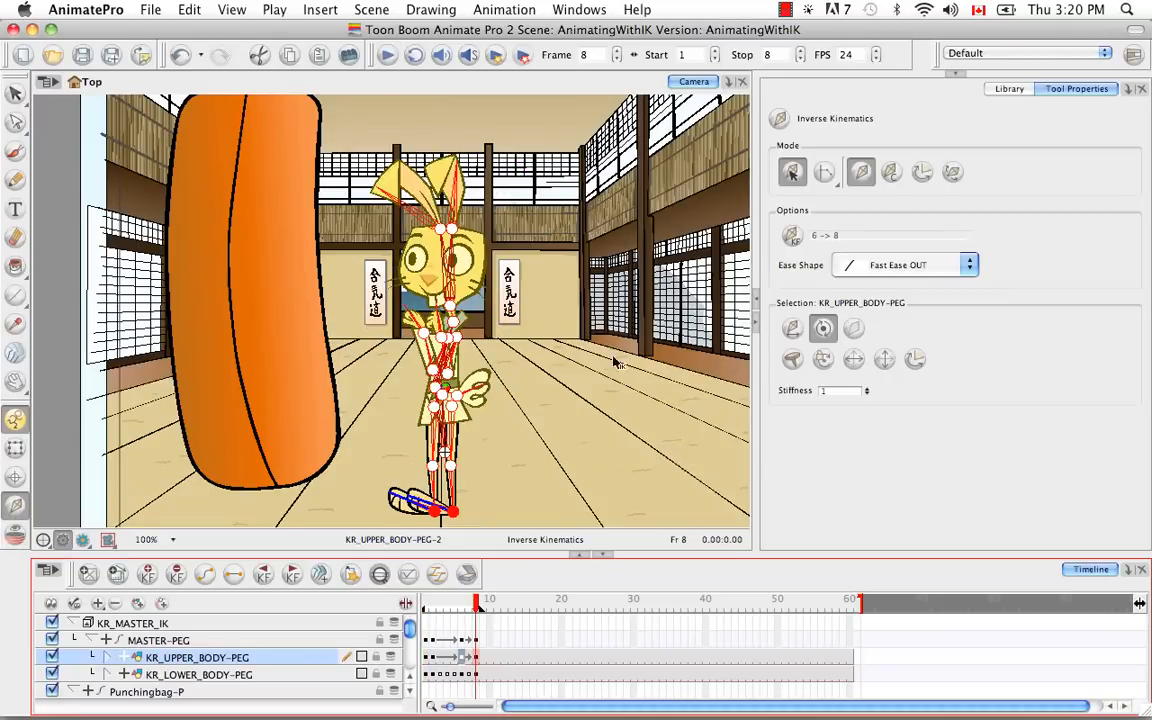
click(383, 57)
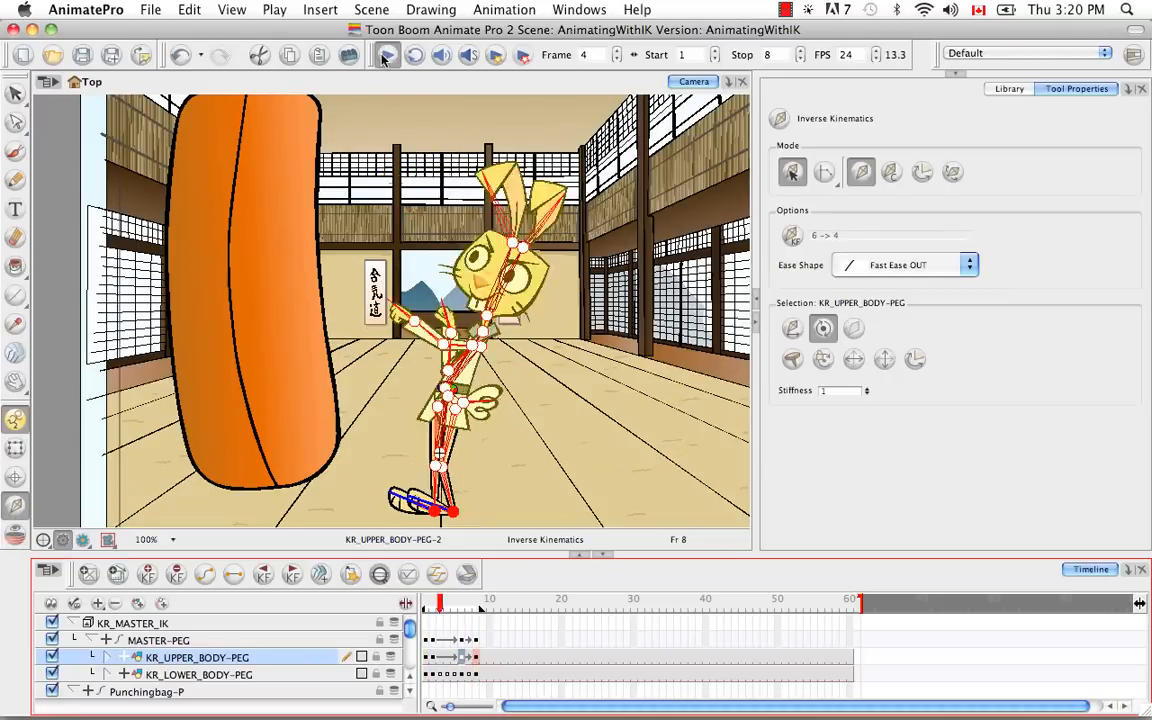